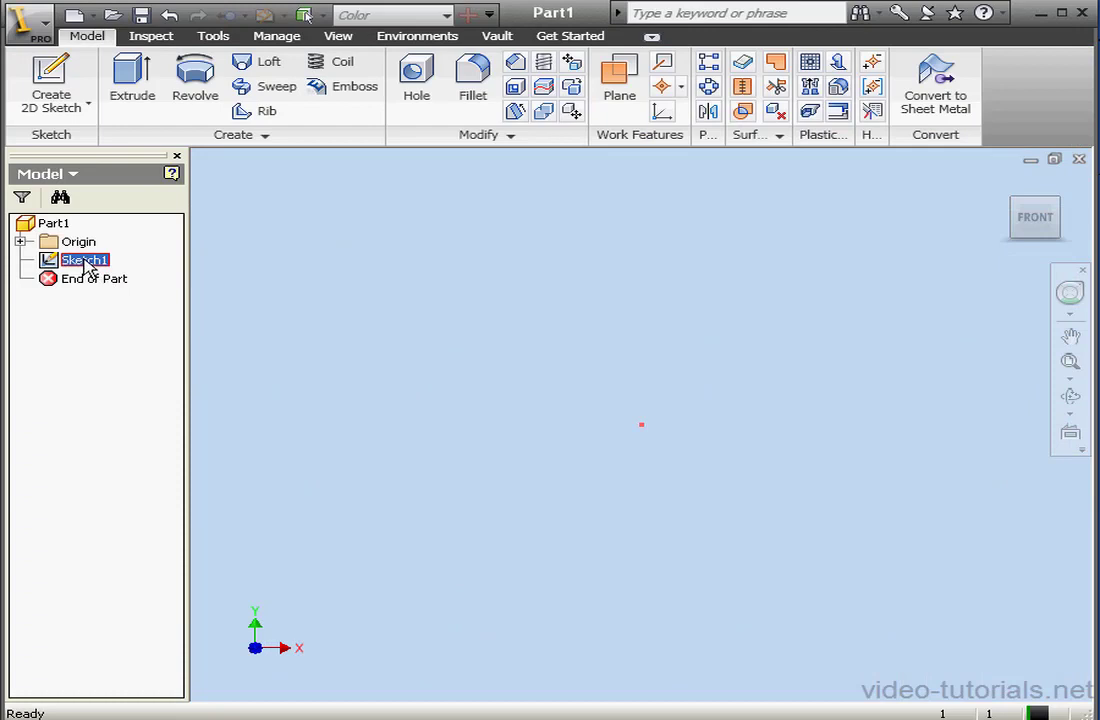
# - Redefine Sketch1 onto the YZ Plane, open it for editing and view that plane face-on
pyautogui.click(221, 407)
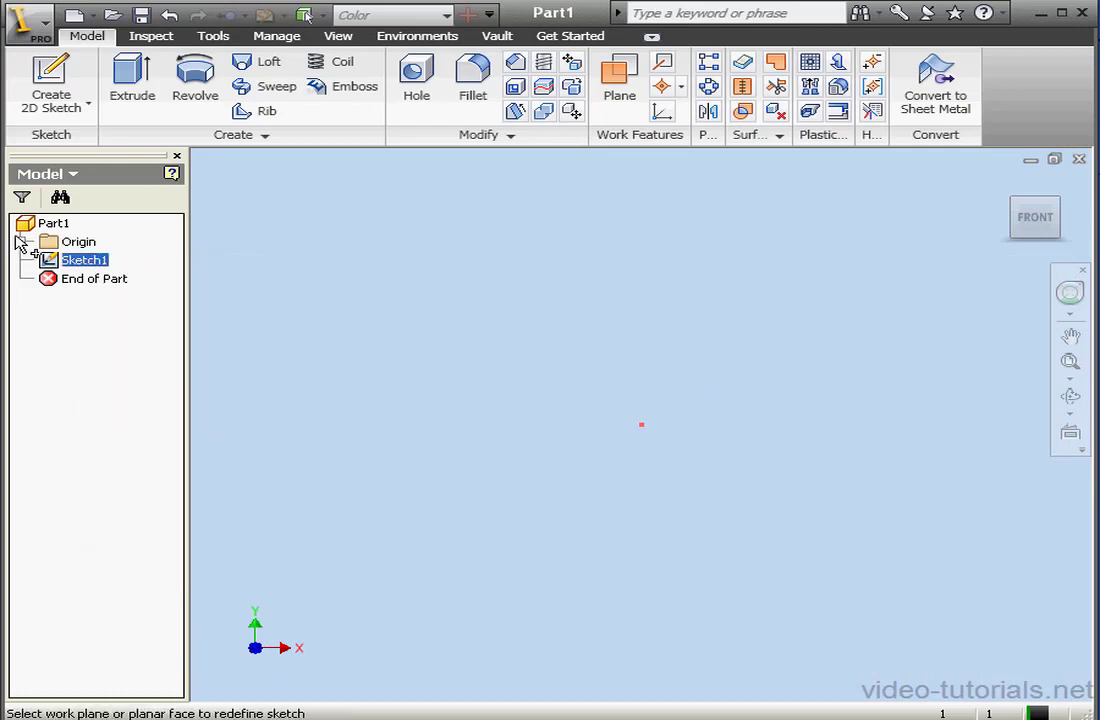
pyautogui.click(20, 241)
pyautogui.click(110, 262)
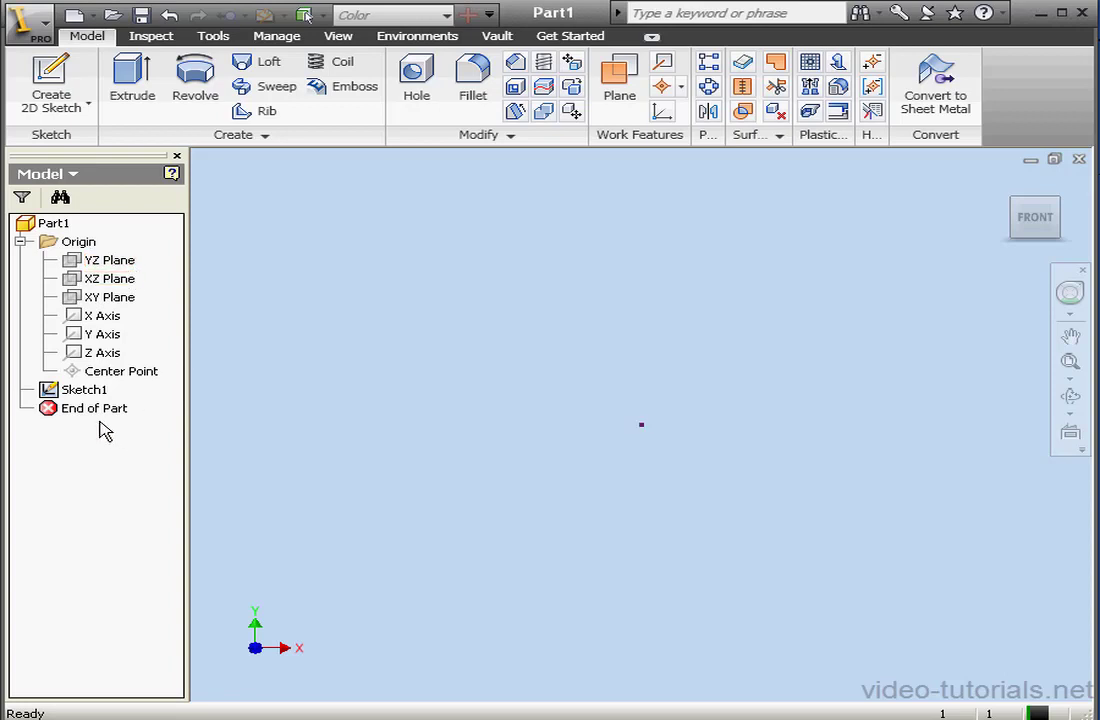
pyautogui.doubleClick(84, 389)
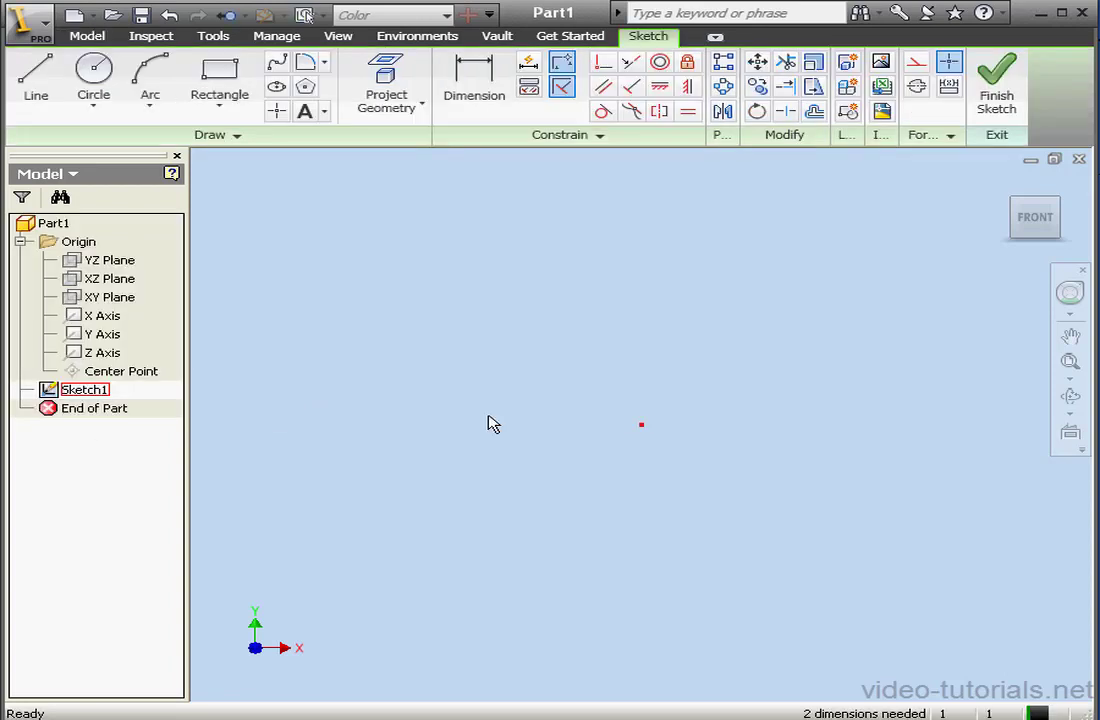
pyautogui.click(1070, 437)
pyautogui.click(128, 262)
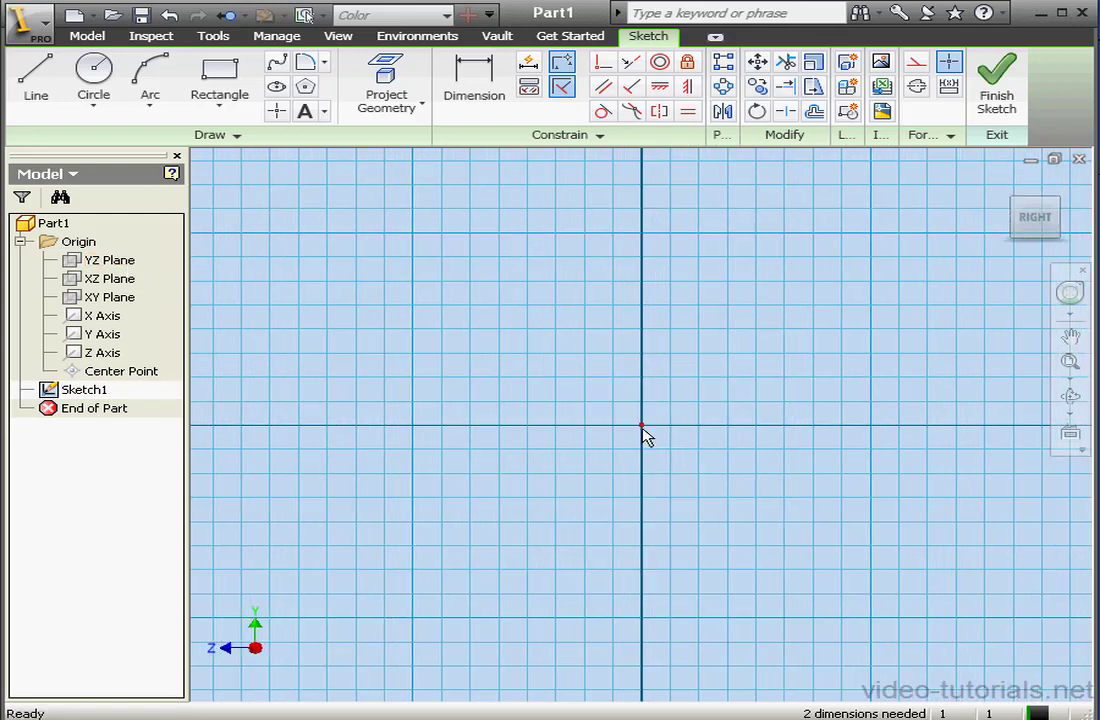
# - Delete the sketch's existing point and project the origin's Center Point into the sketch
pyautogui.press('Delete')
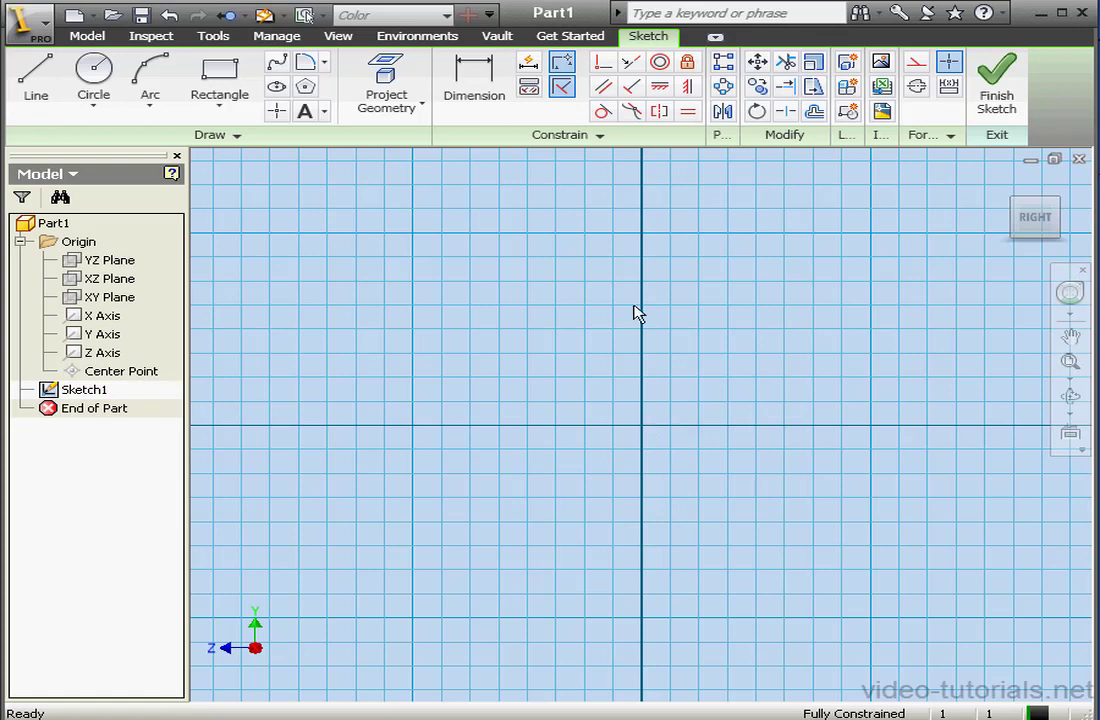
pyautogui.click(385, 81)
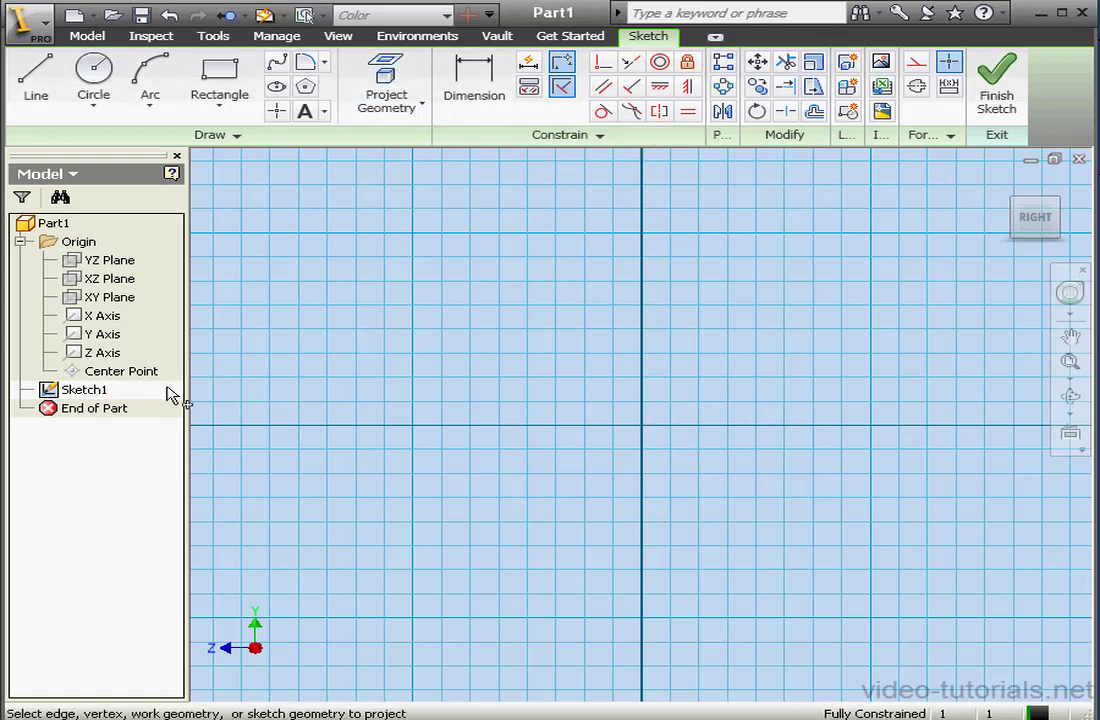
pyautogui.click(140, 372)
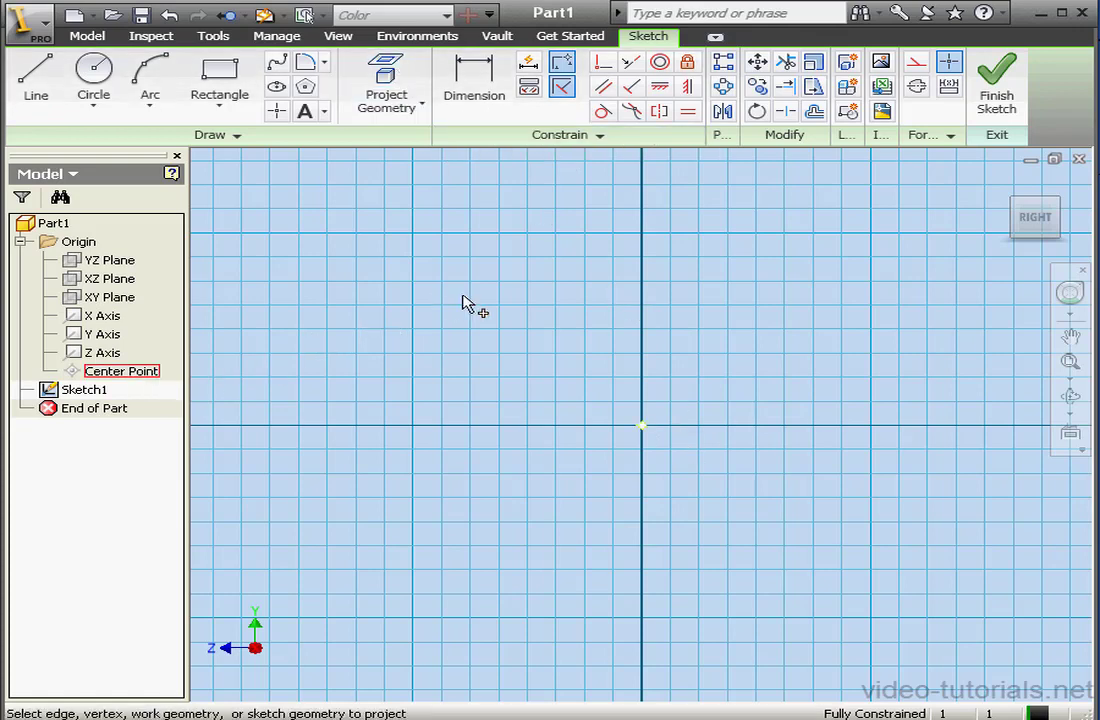
pyautogui.rightClick(467, 264)
pyautogui.click(515, 276)
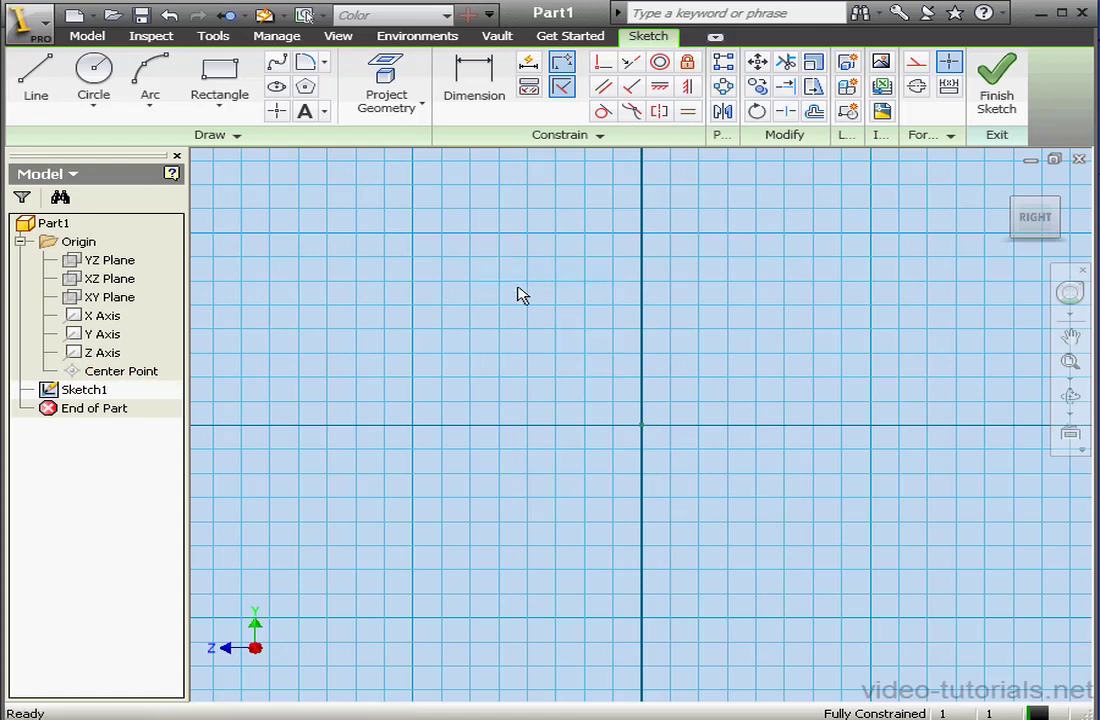
# - Sketch a closed sideways T profile with lines to the left of the center point, its vertical bar about 2.2 in tall and 0.34 in thick
pyautogui.scroll(-2, 560, 477)
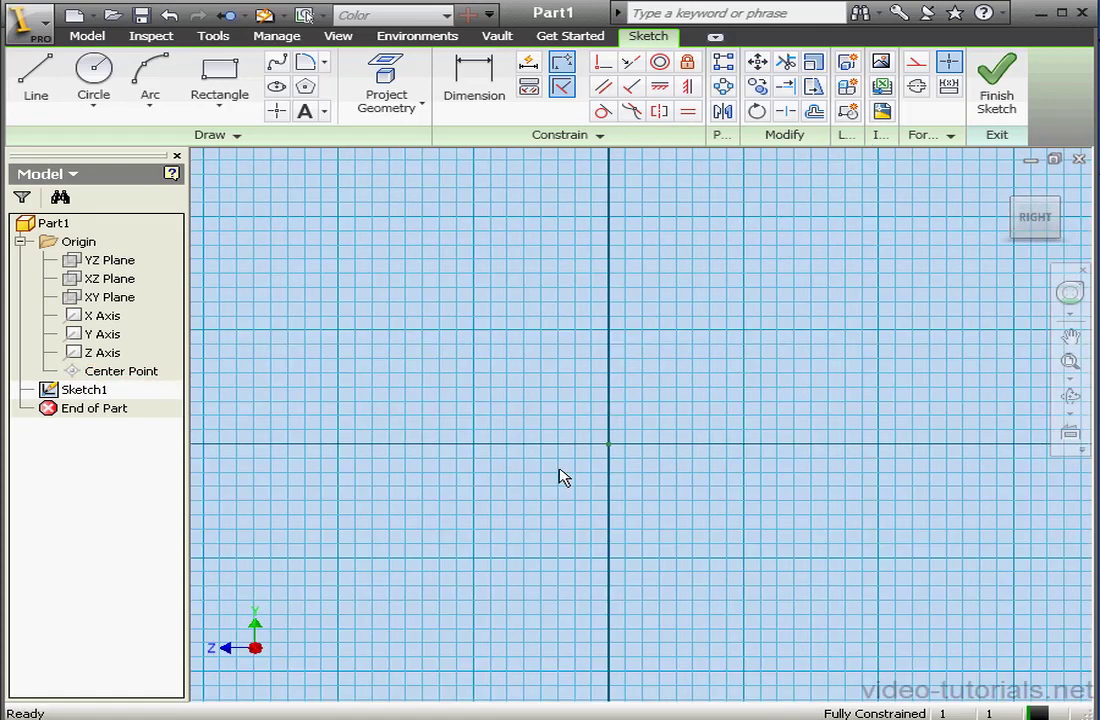
pyautogui.moveTo(560, 474); pyautogui.dragTo(705, 376, button='middle')
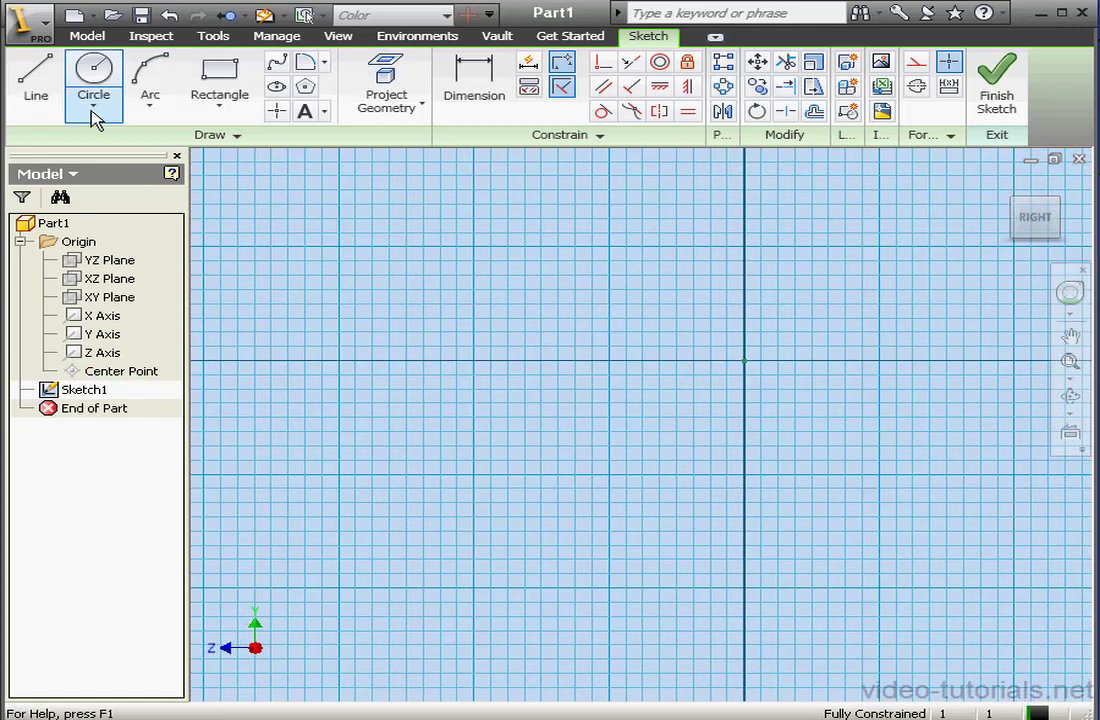
pyautogui.click(37, 88)
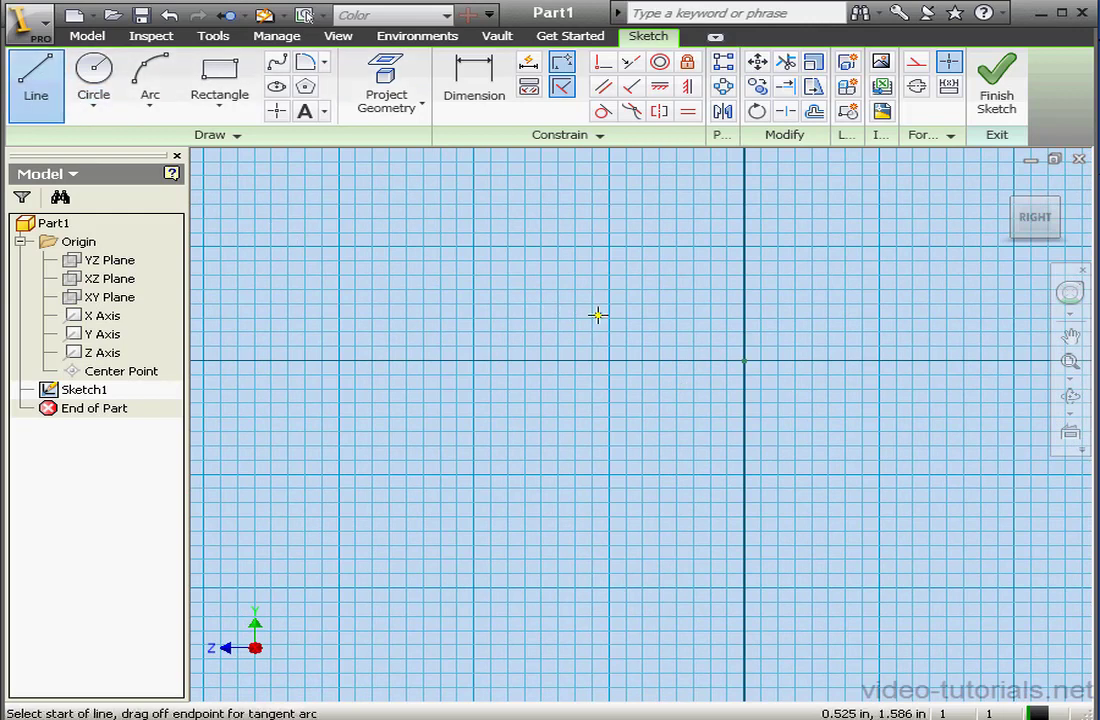
pyautogui.click(711, 375)
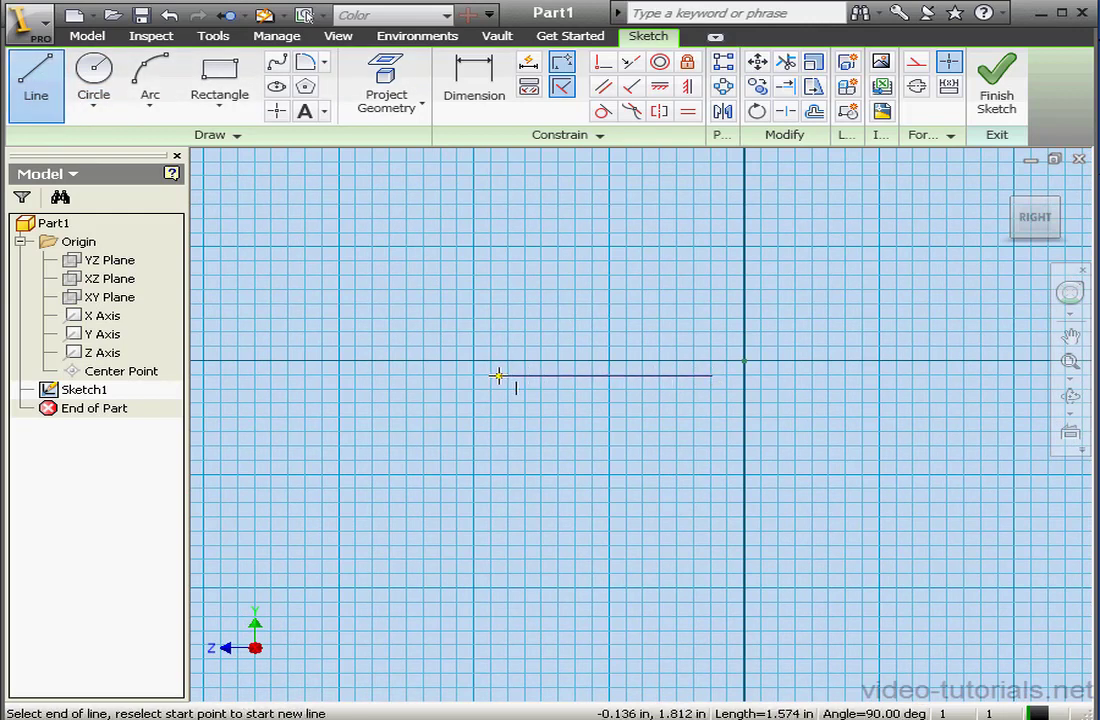
pyautogui.click(506, 375)
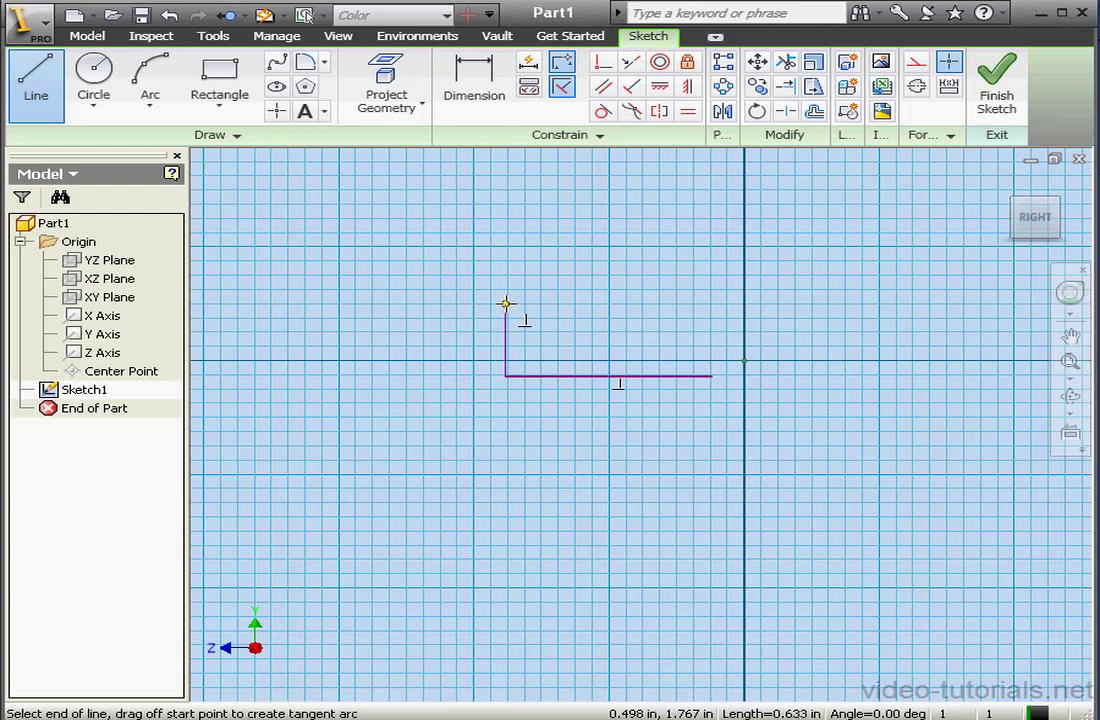
pyautogui.click(506, 303)
pyautogui.click(460, 303)
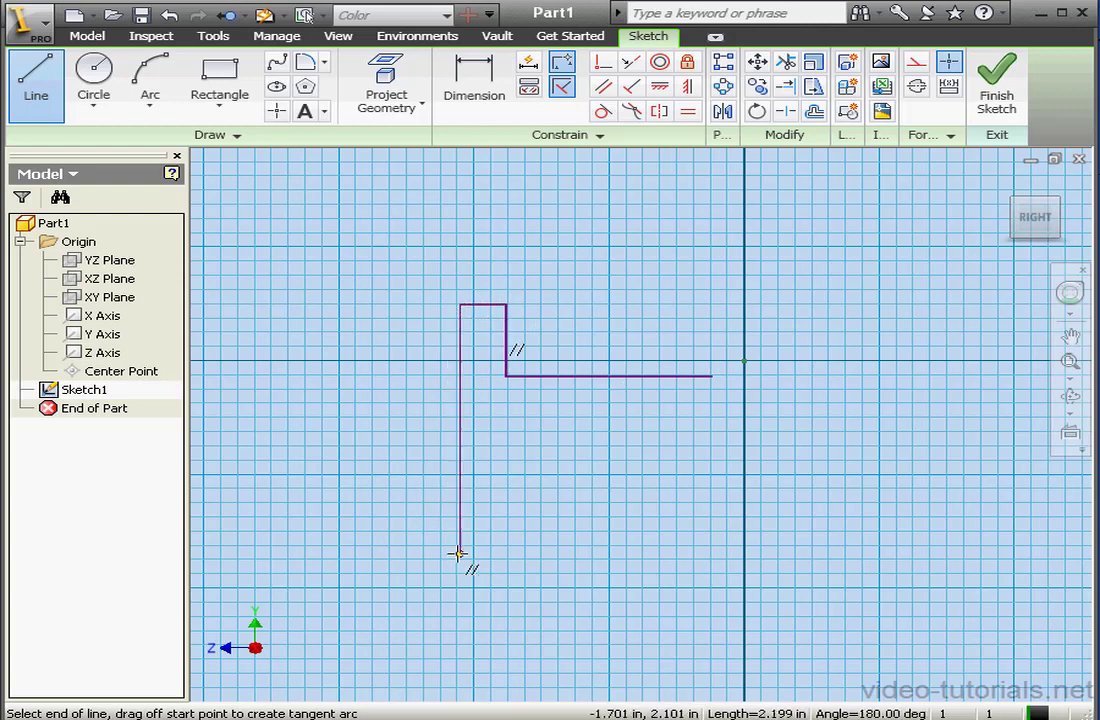
pyautogui.click(460, 553)
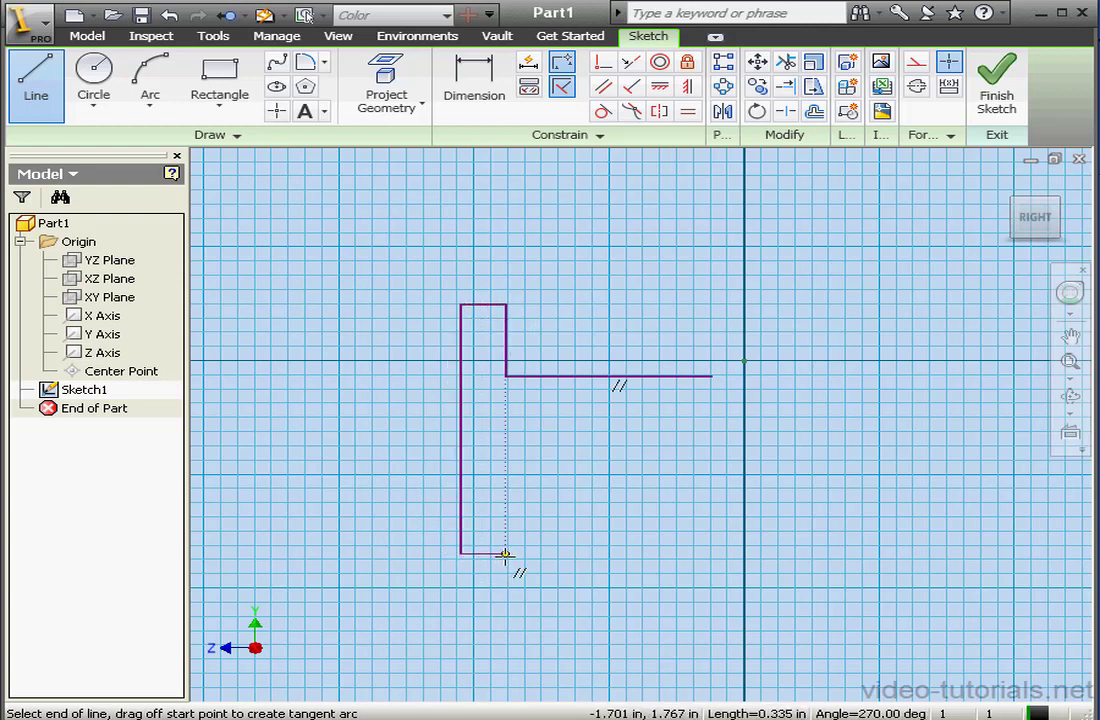
pyautogui.click(506, 553)
pyautogui.click(506, 413)
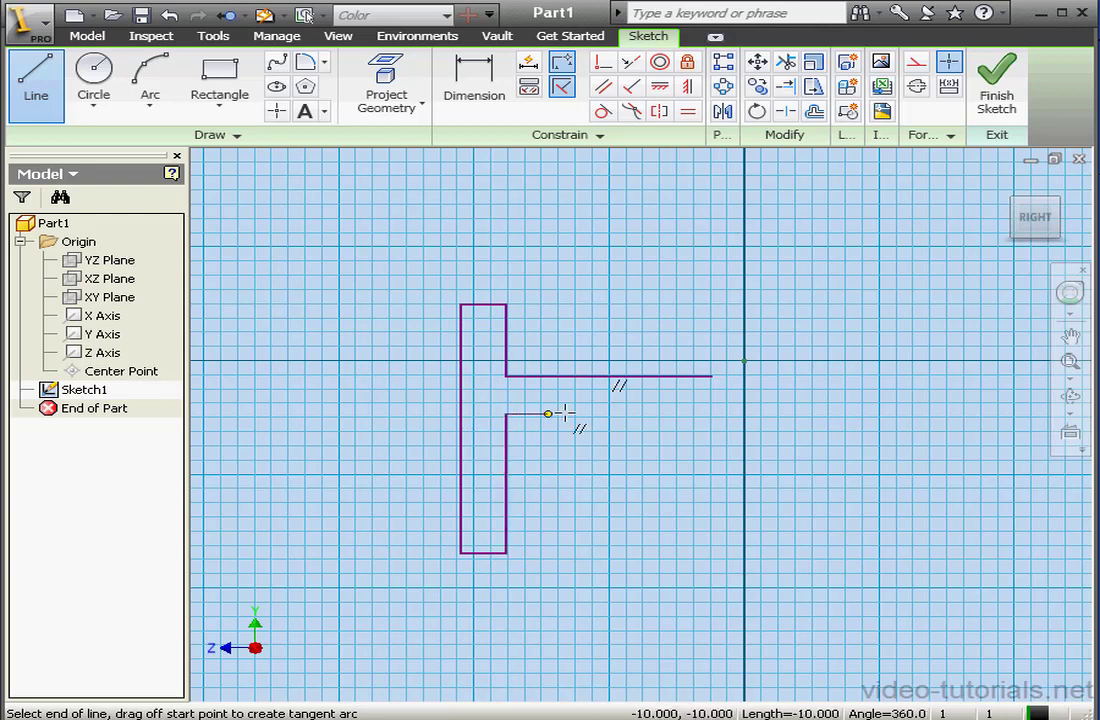
pyautogui.click(712, 413)
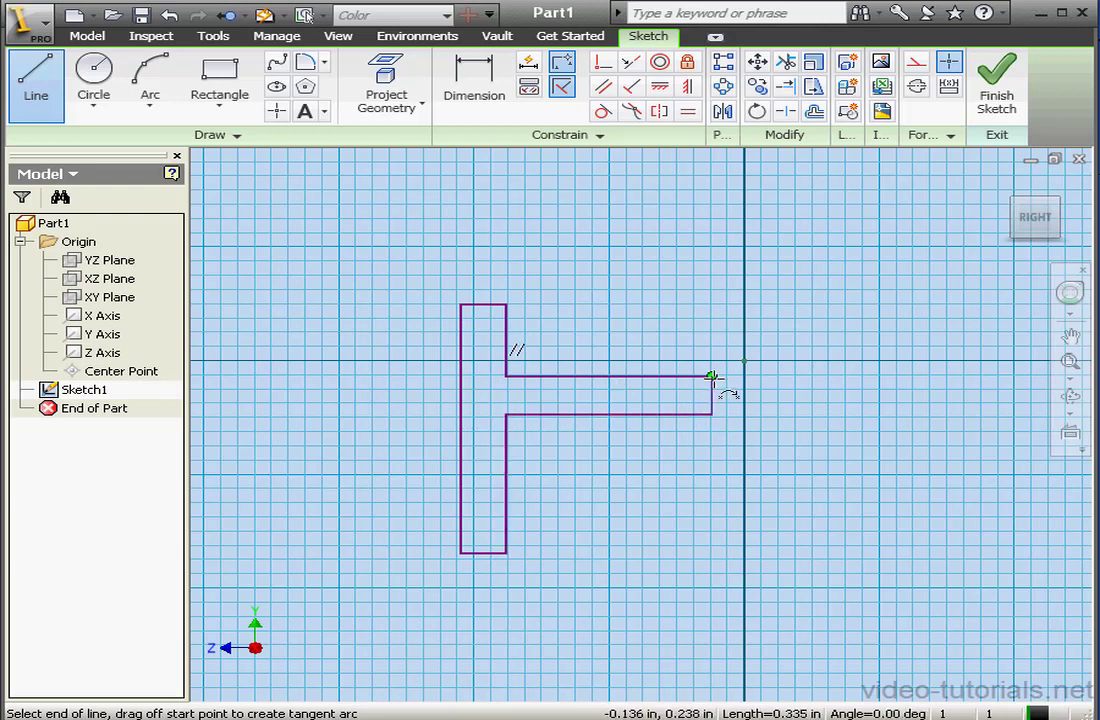
pyautogui.click(712, 376)
pyautogui.rightClick(721, 313)
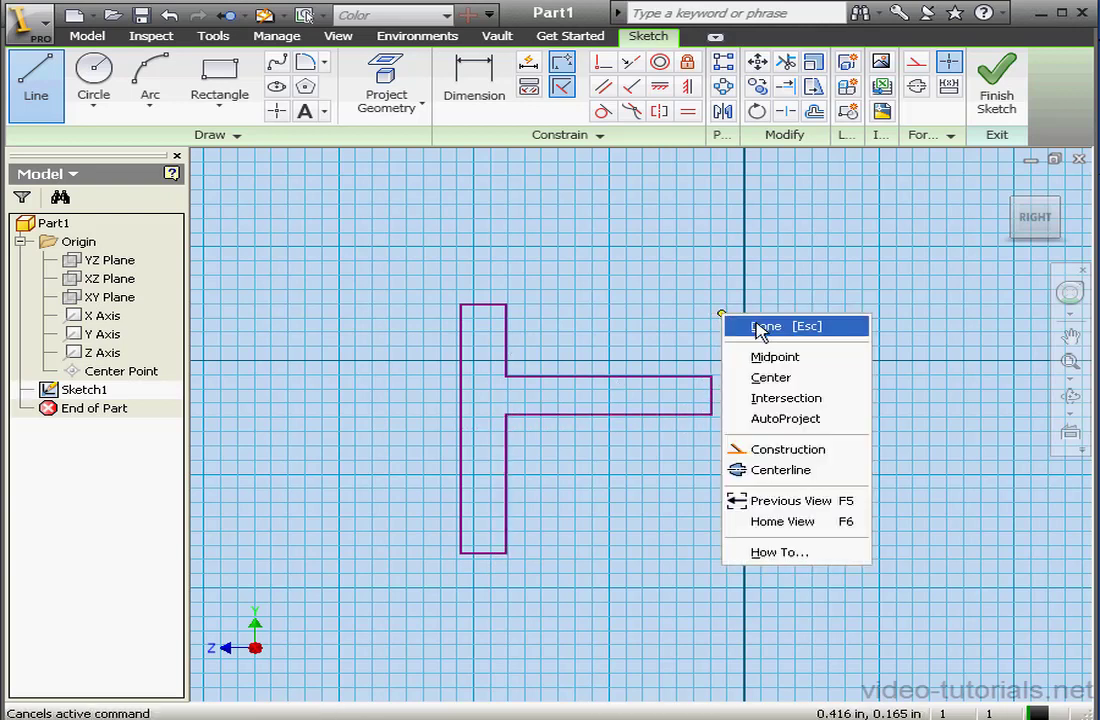
pyautogui.click(735, 322)
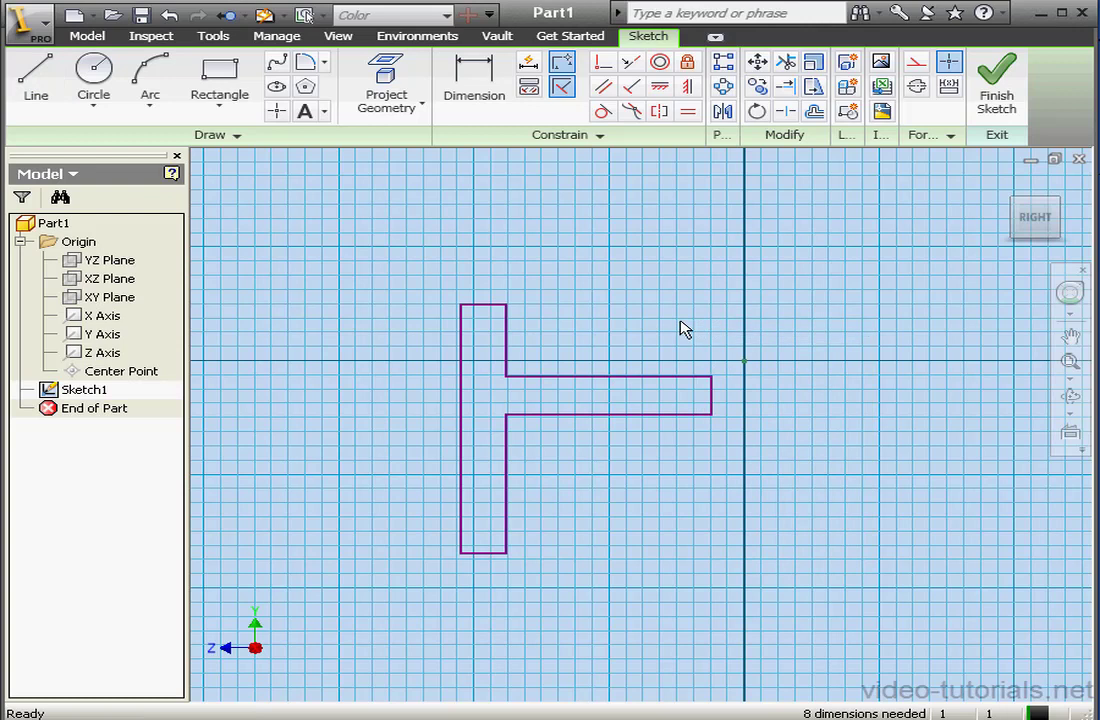
# - Apply equal constraints to the vertical bar's top and bottom edges and the horizontal bar's free end edge
pyautogui.click(687, 111)
pyautogui.click(497, 305)
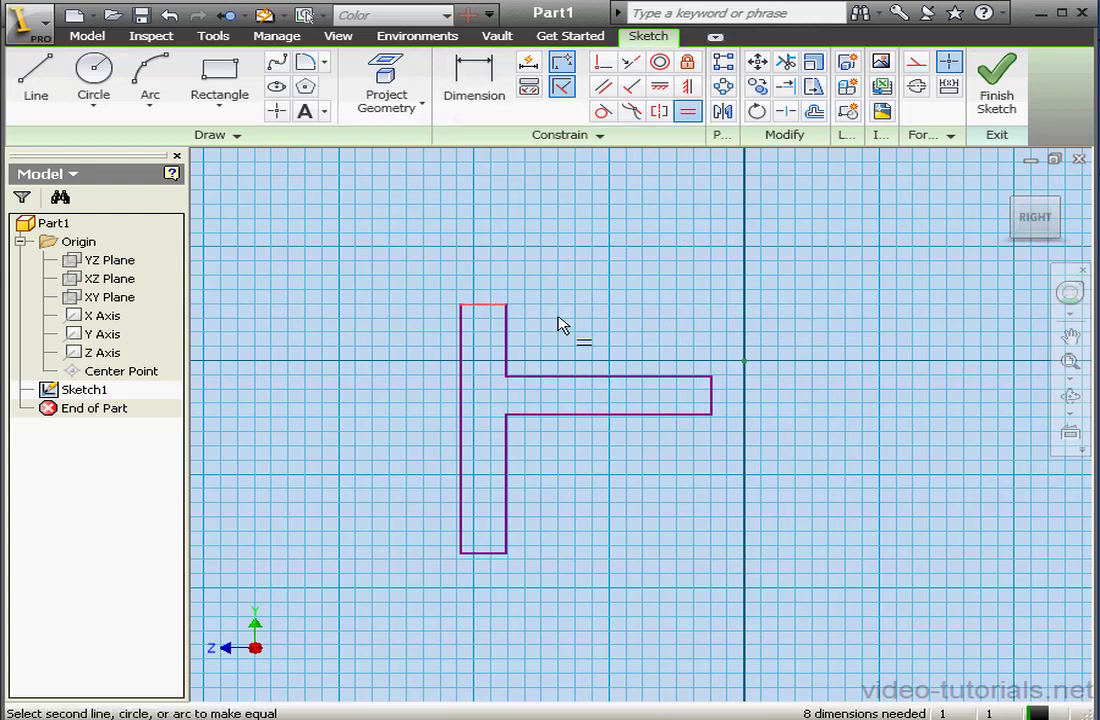
pyautogui.click(711, 392)
pyautogui.click(495, 553)
pyautogui.rightClick(568, 493)
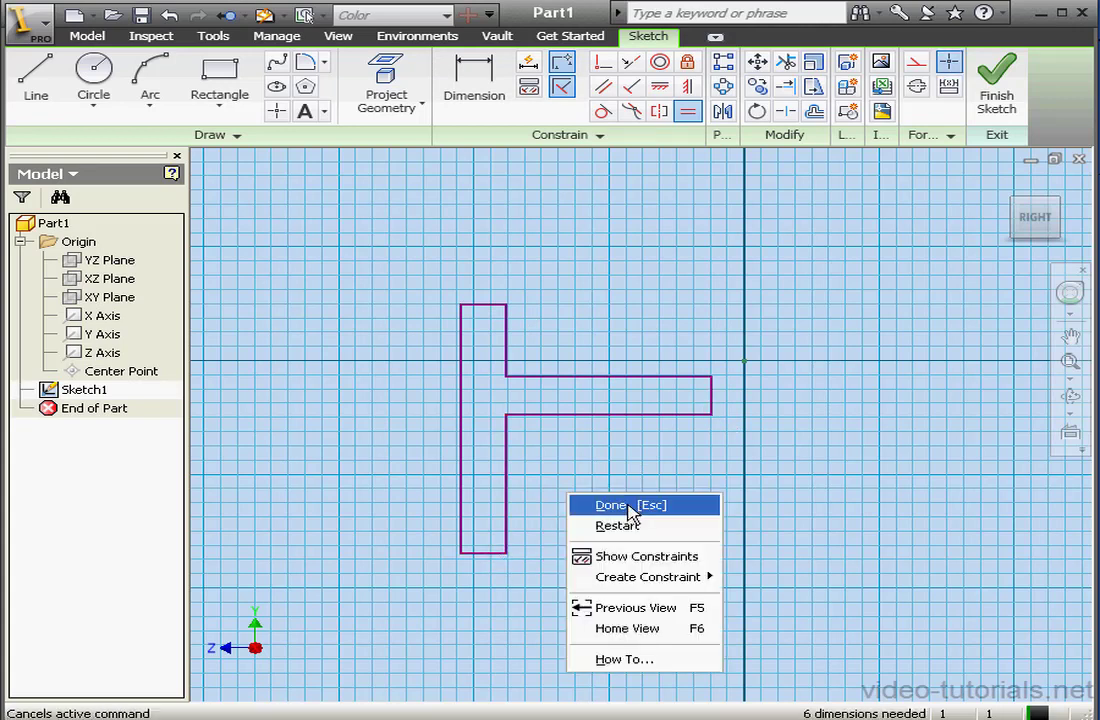
pyautogui.click(605, 505)
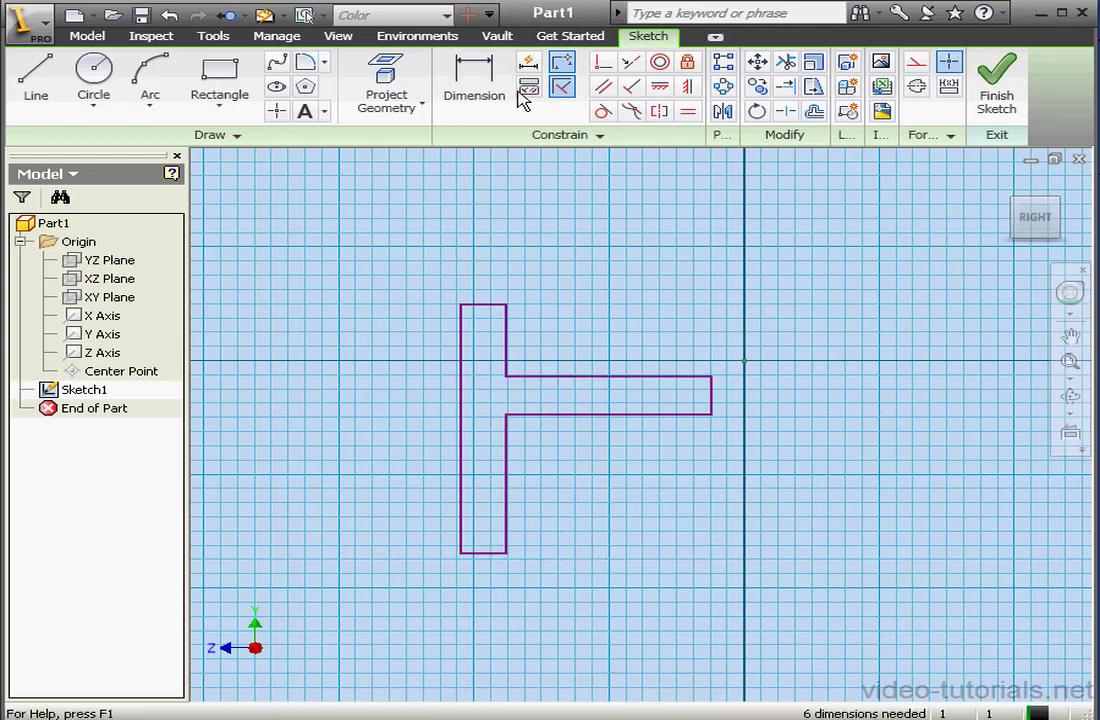
# - Dimension the height of the vertical bar's outer edge as 2.375 in
pyautogui.click(477, 75)
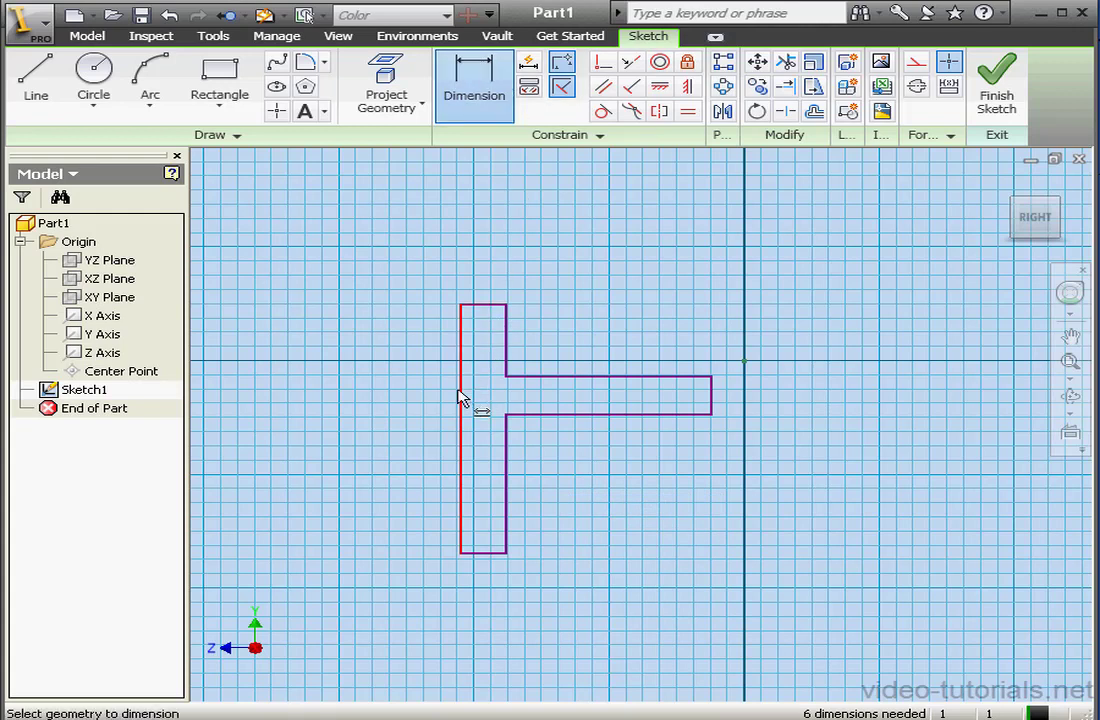
pyautogui.click(462, 398)
pyautogui.click(390, 399)
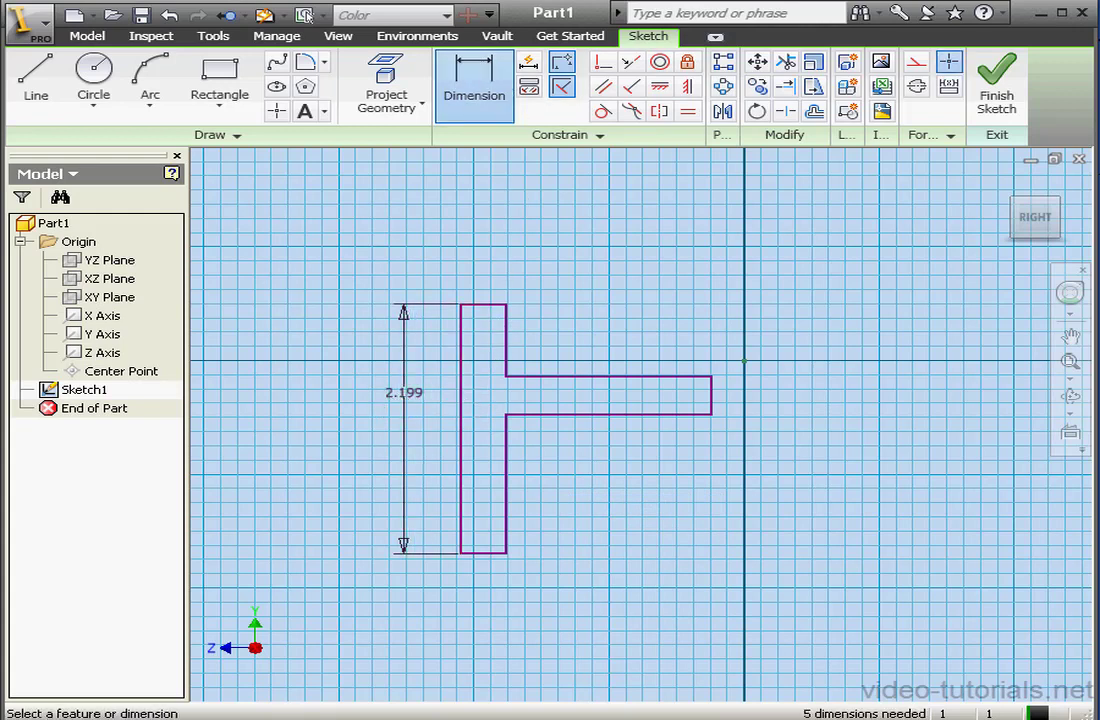
pyautogui.moveTo(642, 263); pyautogui.dragTo(542, 269)
pyautogui.write('375')
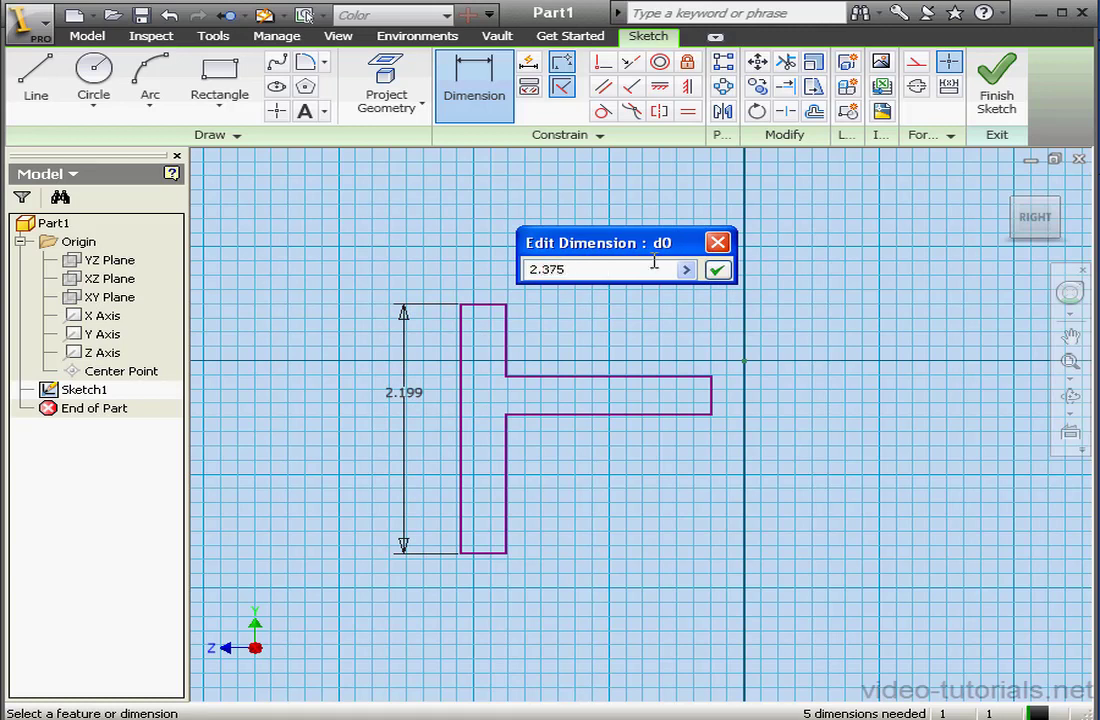
pyautogui.click(717, 270)
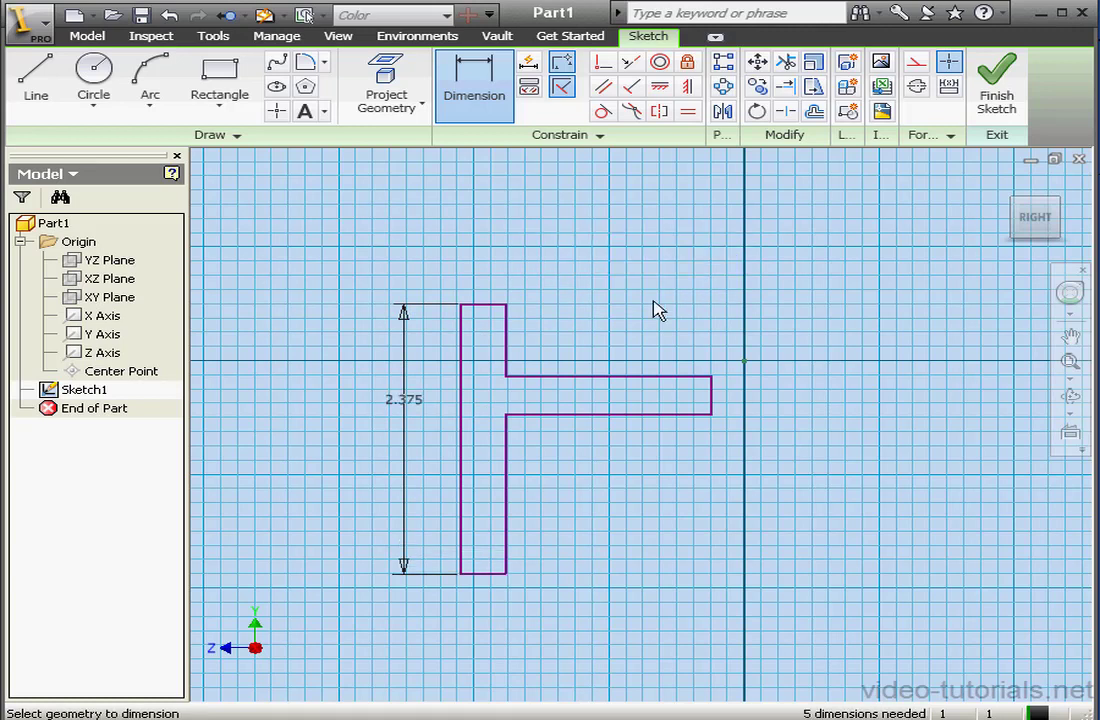
# - Dimension the horizontal distance from the vertical bar's upper outer corner to the projected center point as 2.125 in
pyautogui.click(461, 305)
pyautogui.click(745, 362)
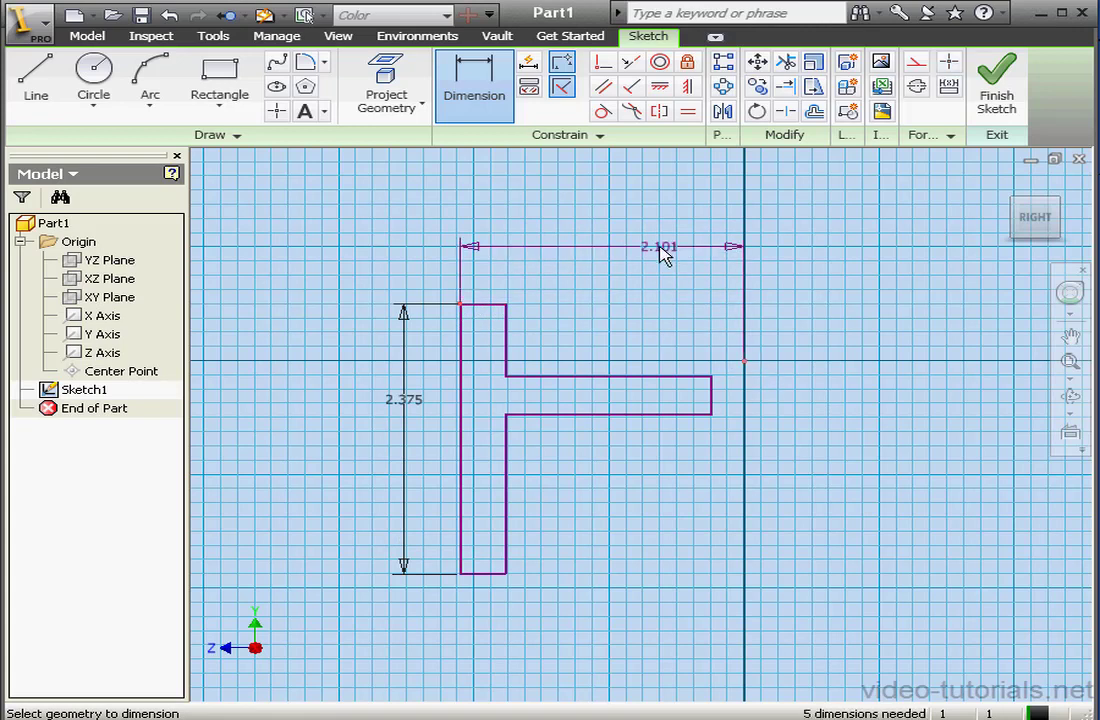
pyautogui.click(662, 250)
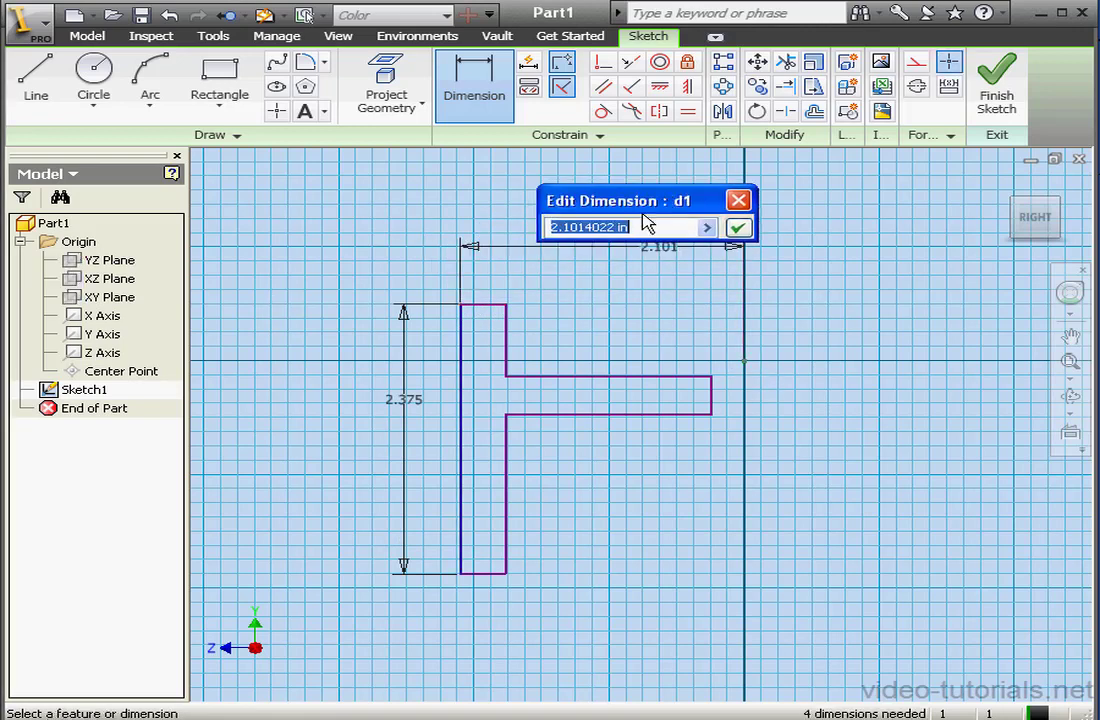
pyautogui.moveTo(651, 225); pyautogui.dragTo(571, 227)
pyautogui.write('2.125')
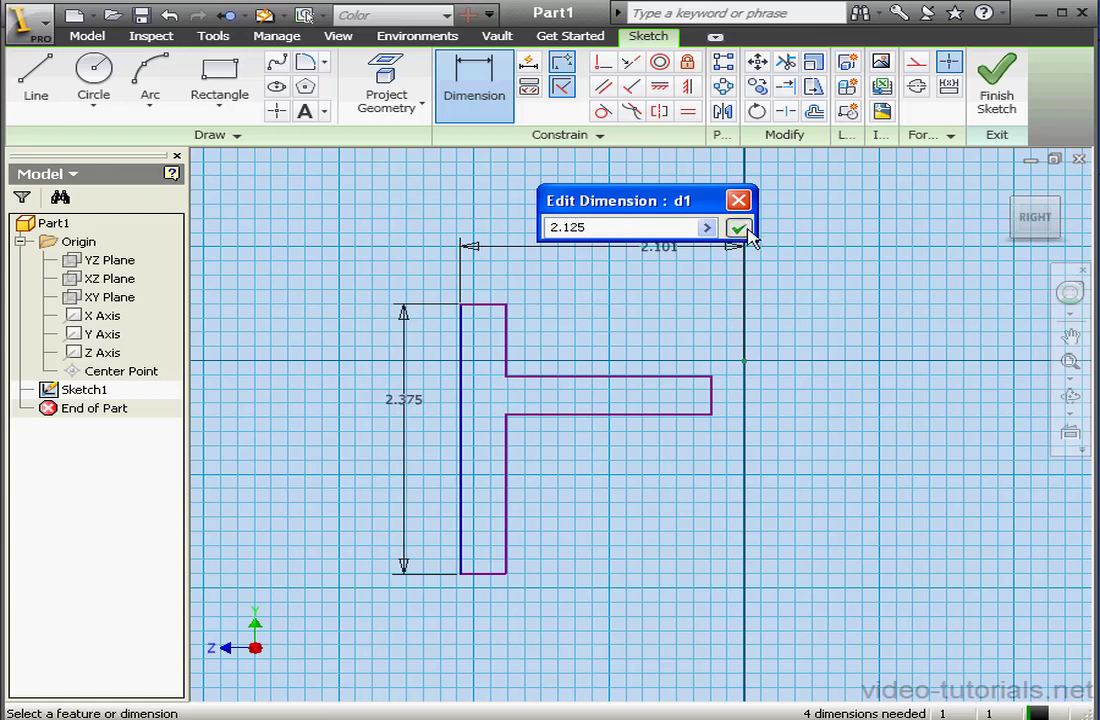
pyautogui.click(739, 228)
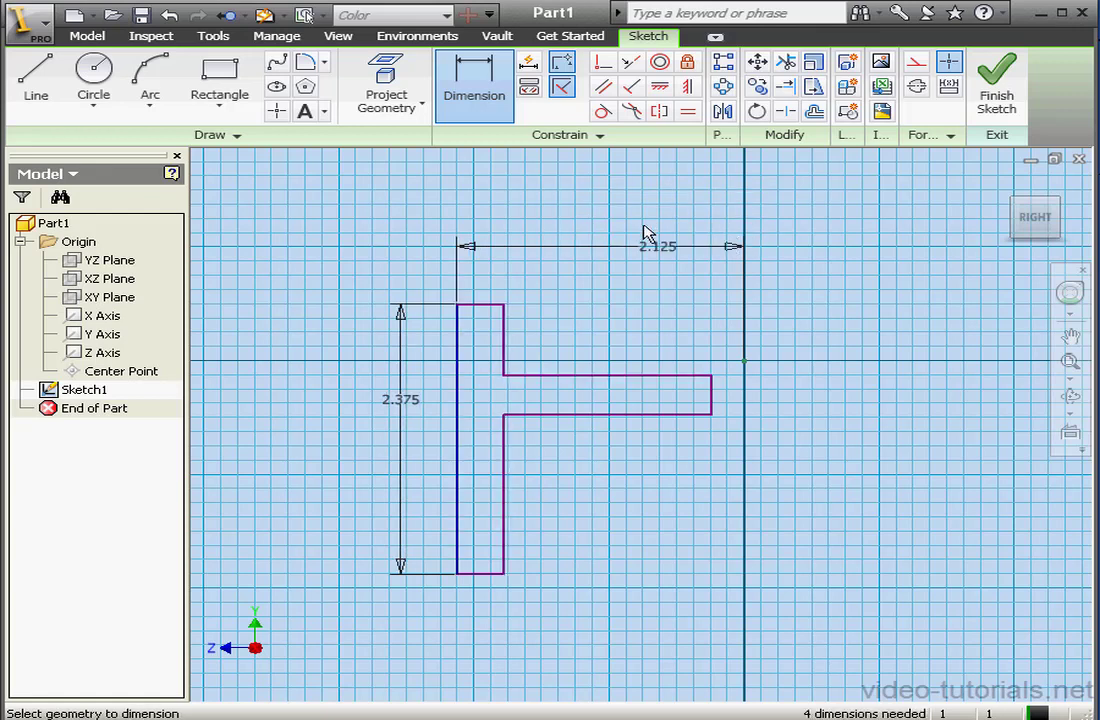
# - Dimension the vertical bar's bottom edge to give a thickness of 0.25 in
pyautogui.click(496, 578)
pyautogui.click(503, 609)
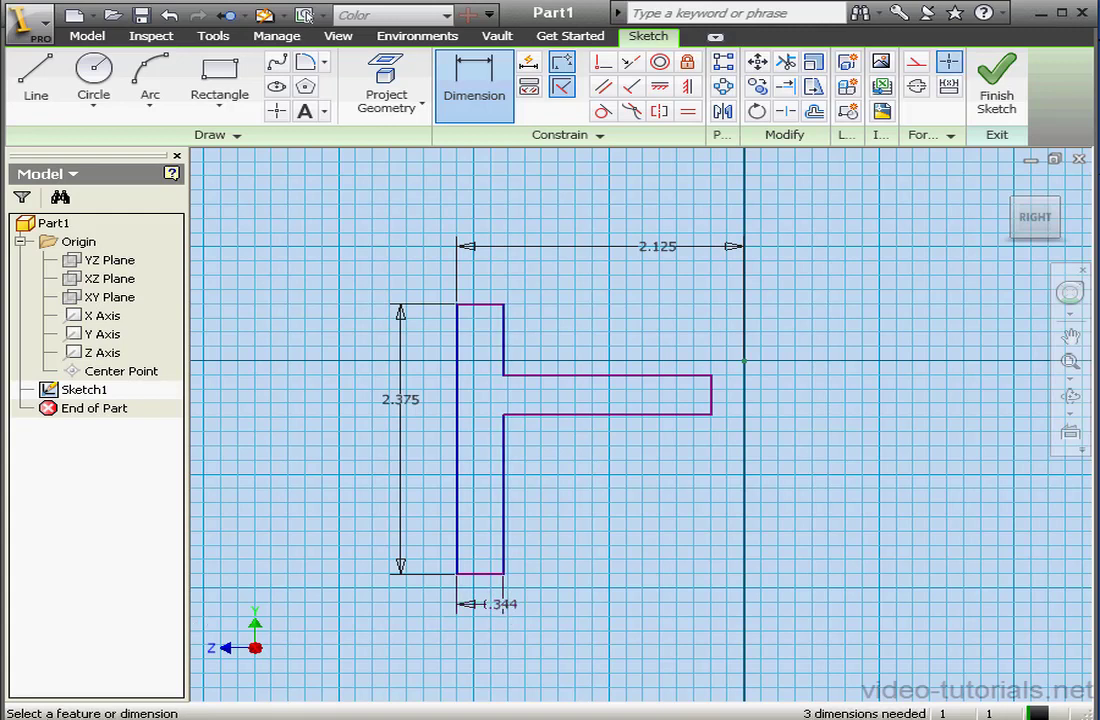
pyautogui.moveTo(709, 531); pyautogui.dragTo(706, 480)
pyautogui.moveTo(647, 515); pyautogui.dragTo(600, 515)
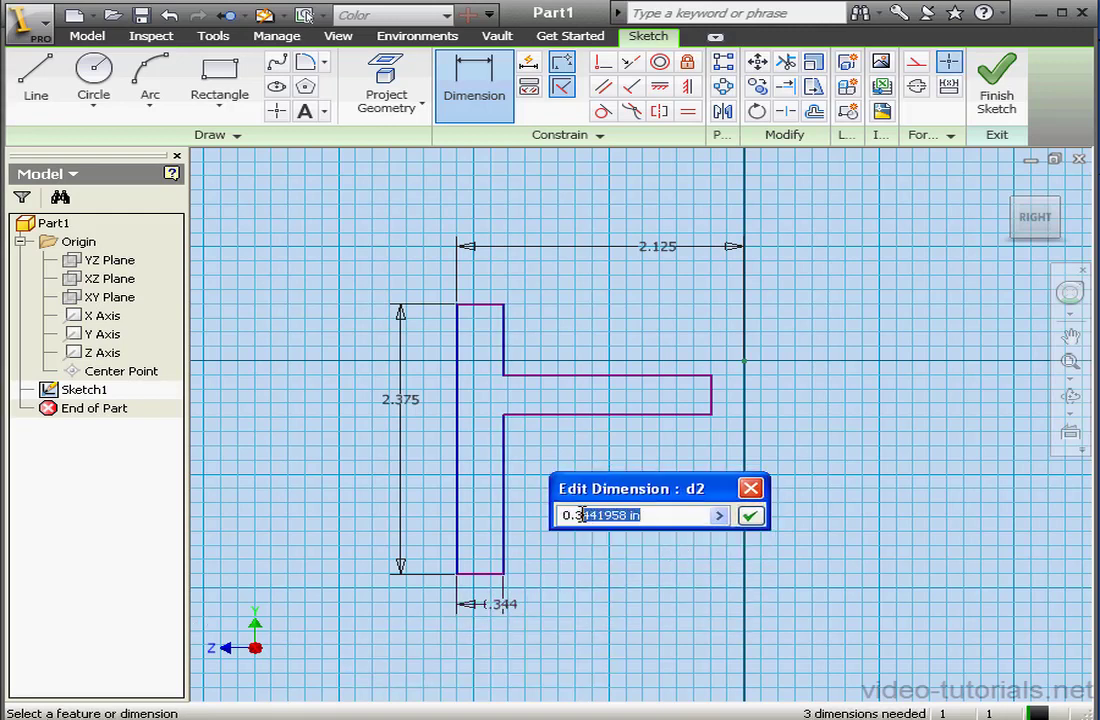
pyautogui.write('25')
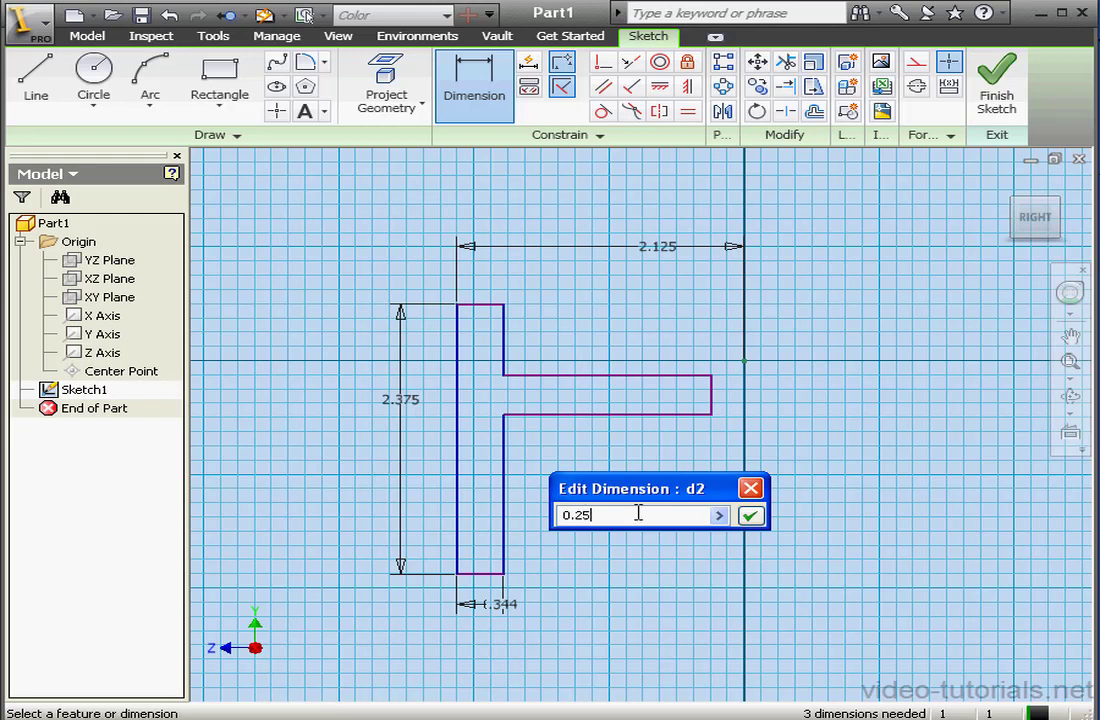
pyautogui.click(750, 515)
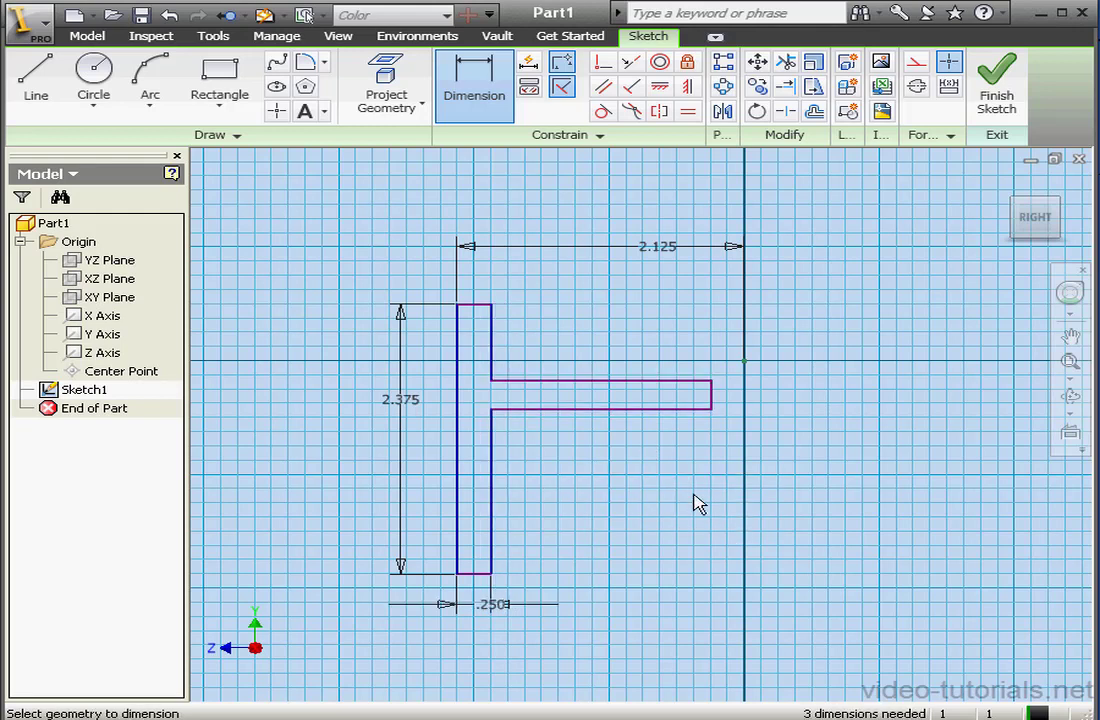
# - Dimension the horizontal distance from the horizontal bar's free end to the projected center point as 0.25 in
pyautogui.click(745, 361)
pyautogui.click(712, 380)
pyautogui.click(722, 345)
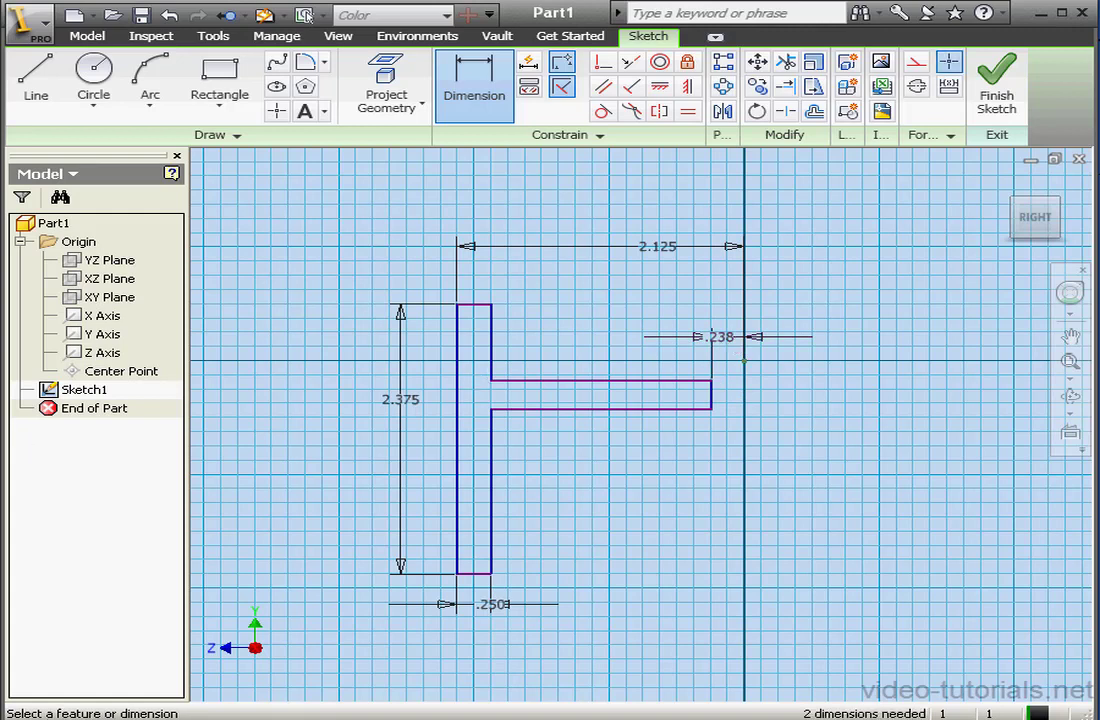
pyautogui.moveTo(849, 370); pyautogui.dragTo(789, 355)
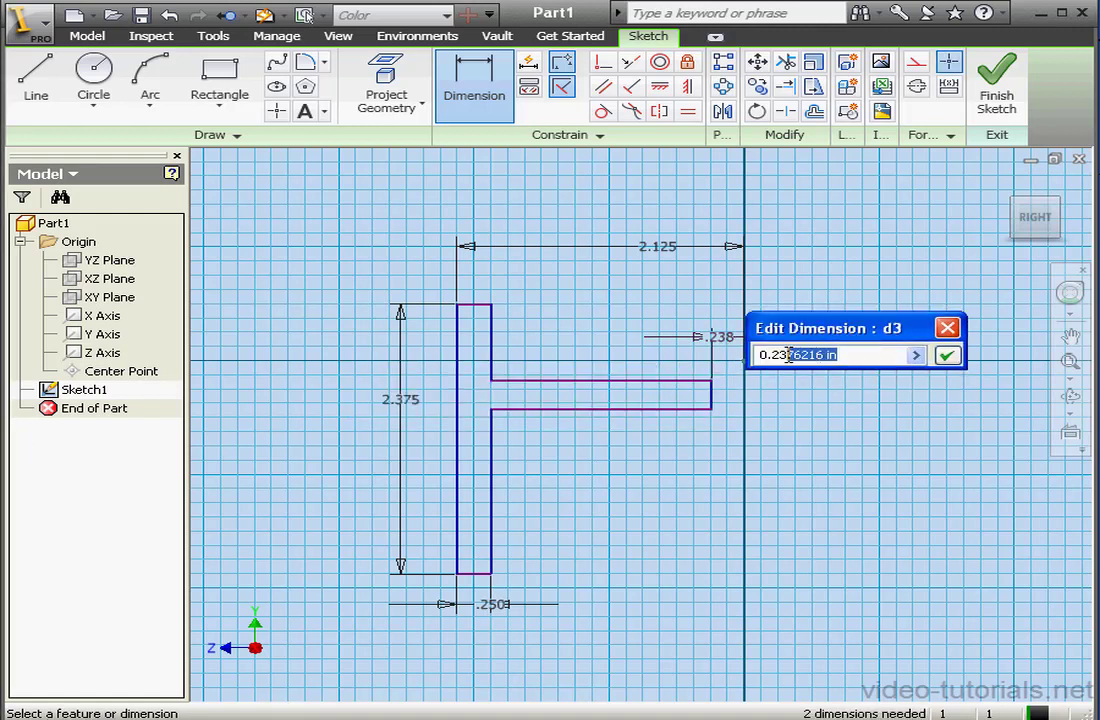
pyautogui.write('5')
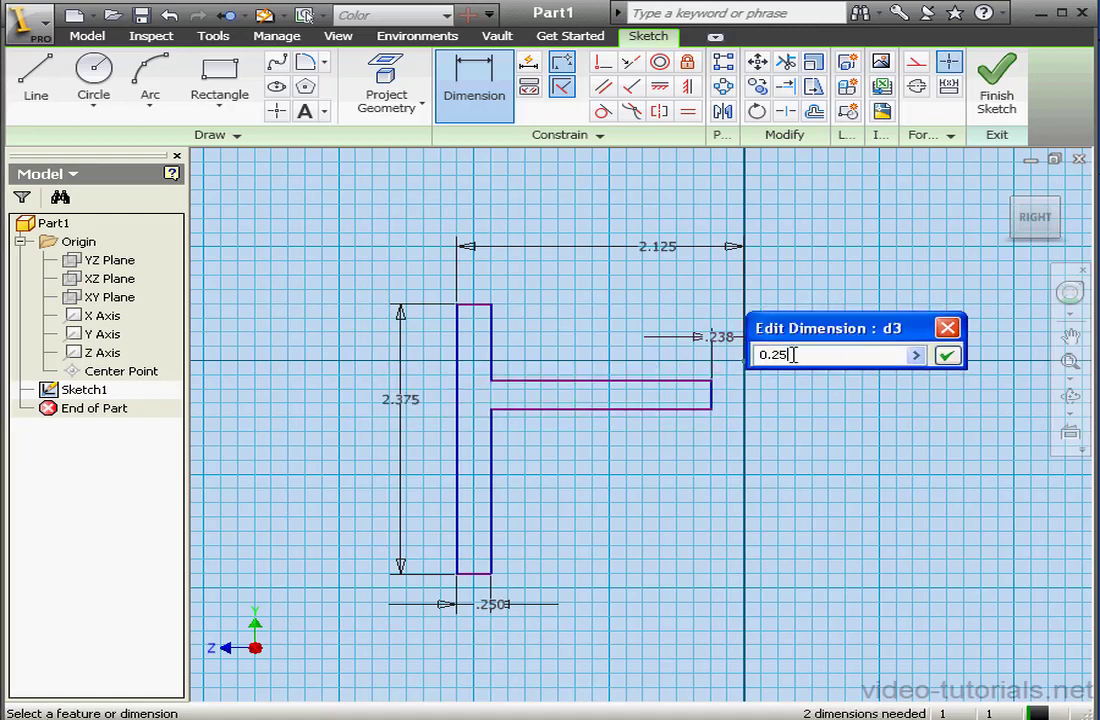
pyautogui.click(946, 355)
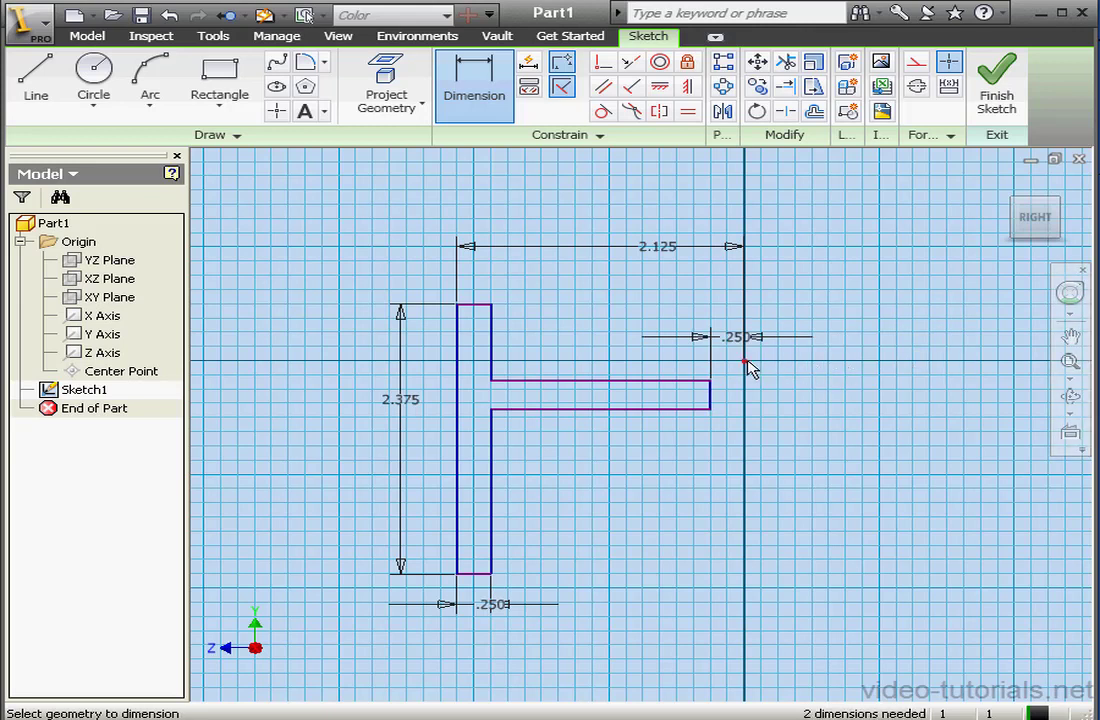
# - Dimension the vertical distance from the projected center point to the vertical bar's bottom corner as 1.875 in
pyautogui.click(520, 576)
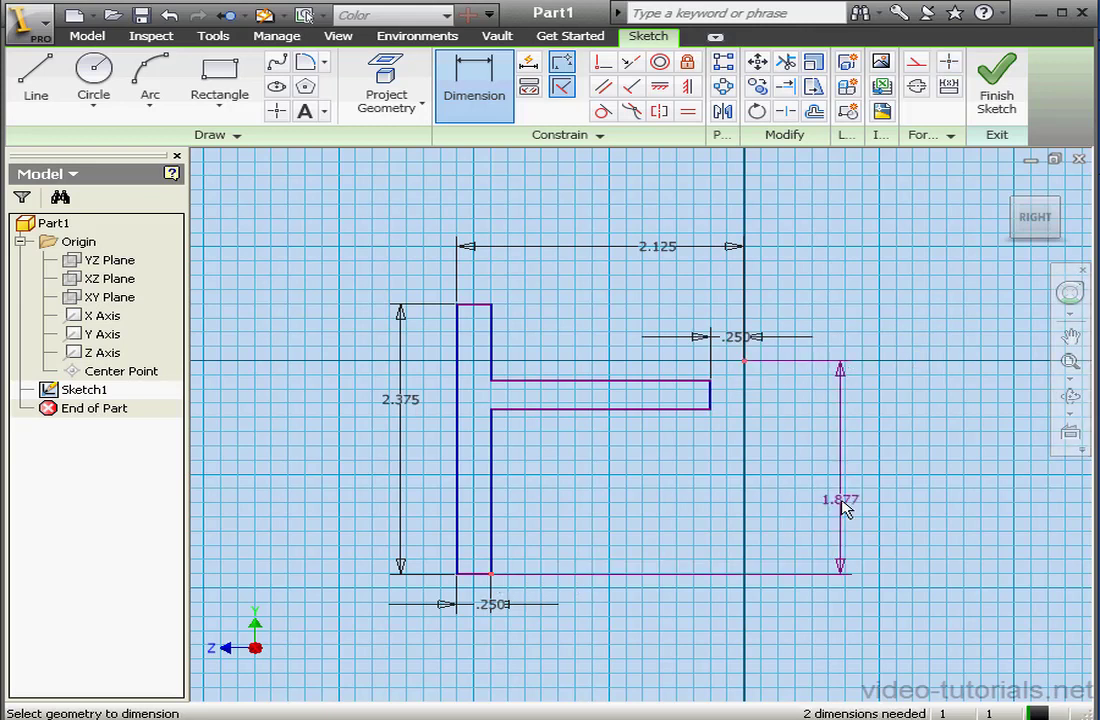
pyautogui.click(840, 500)
pyautogui.moveTo(641, 451)
pyautogui.mouseDown()
pyautogui.moveTo(747, 433)
pyautogui.moveTo(655, 458)
pyautogui.mouseUp()
pyautogui.click(707, 460)
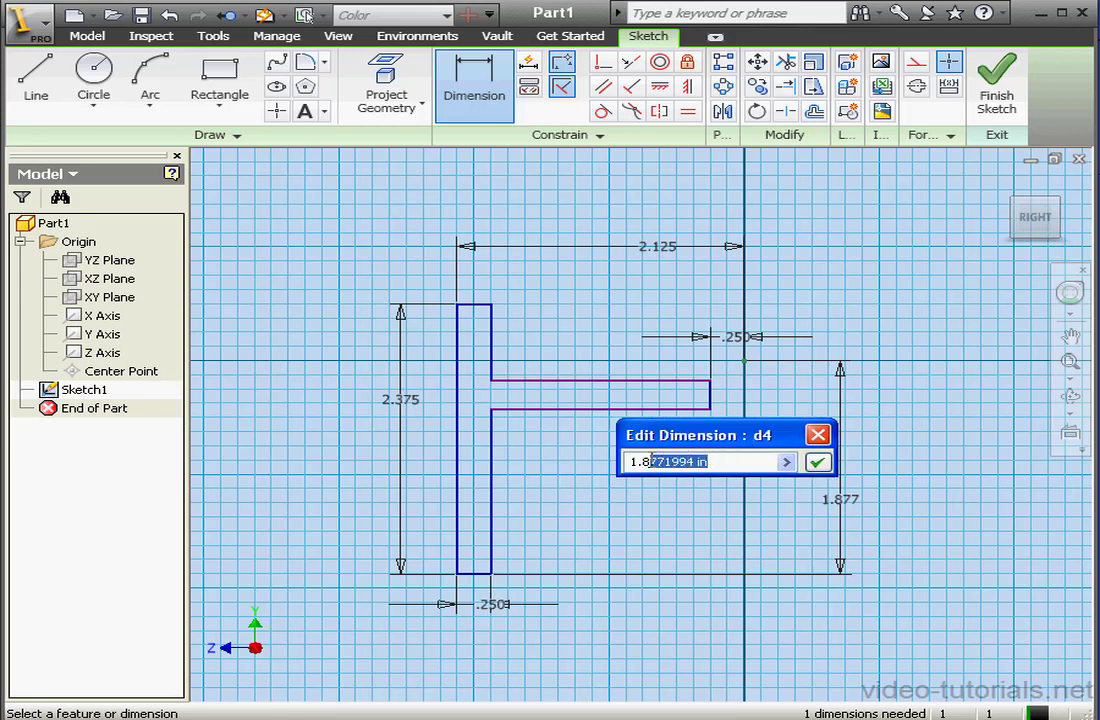
pyautogui.write('75')
pyautogui.click(817, 462)
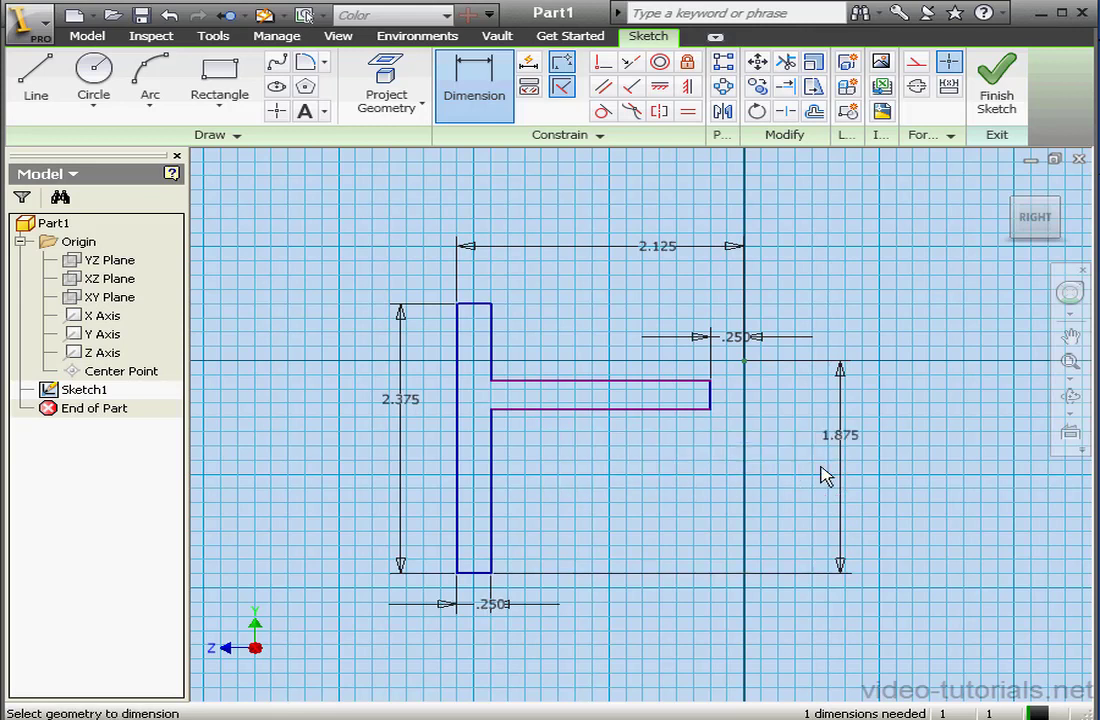
# - Dimension the vertical distance from the horizontal bar's upper end corner to the center point as 0 and finish the sketch
pyautogui.click(711, 381)
pyautogui.click(745, 366)
pyautogui.click(773, 376)
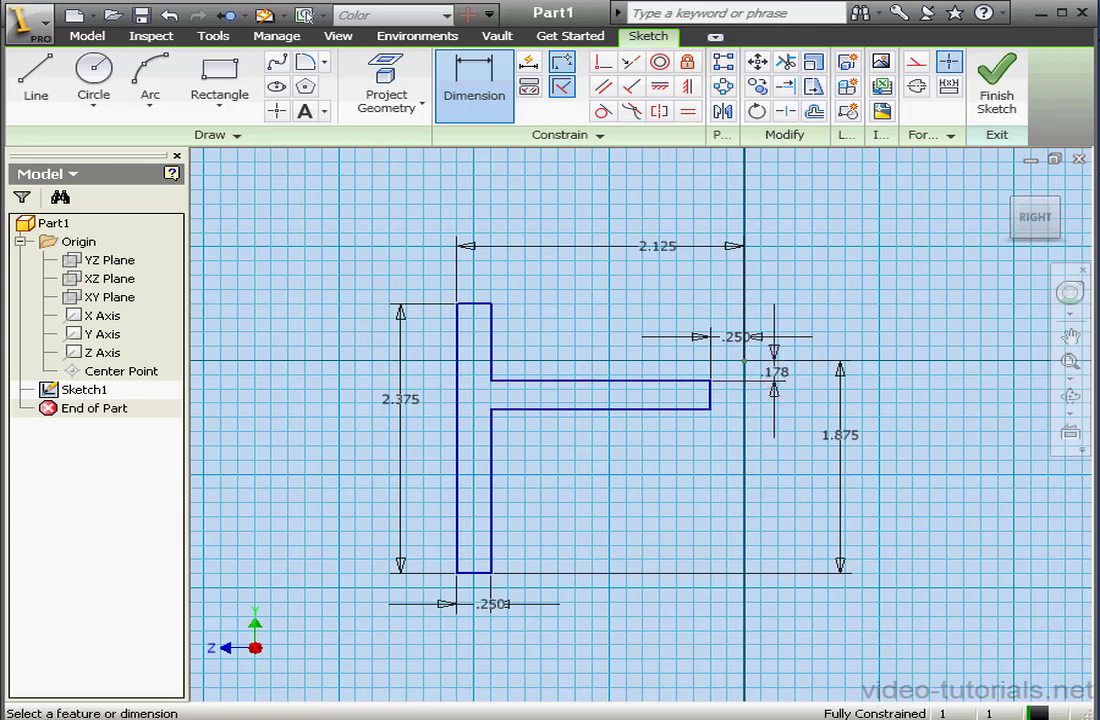
pyautogui.doubleClick(776, 371)
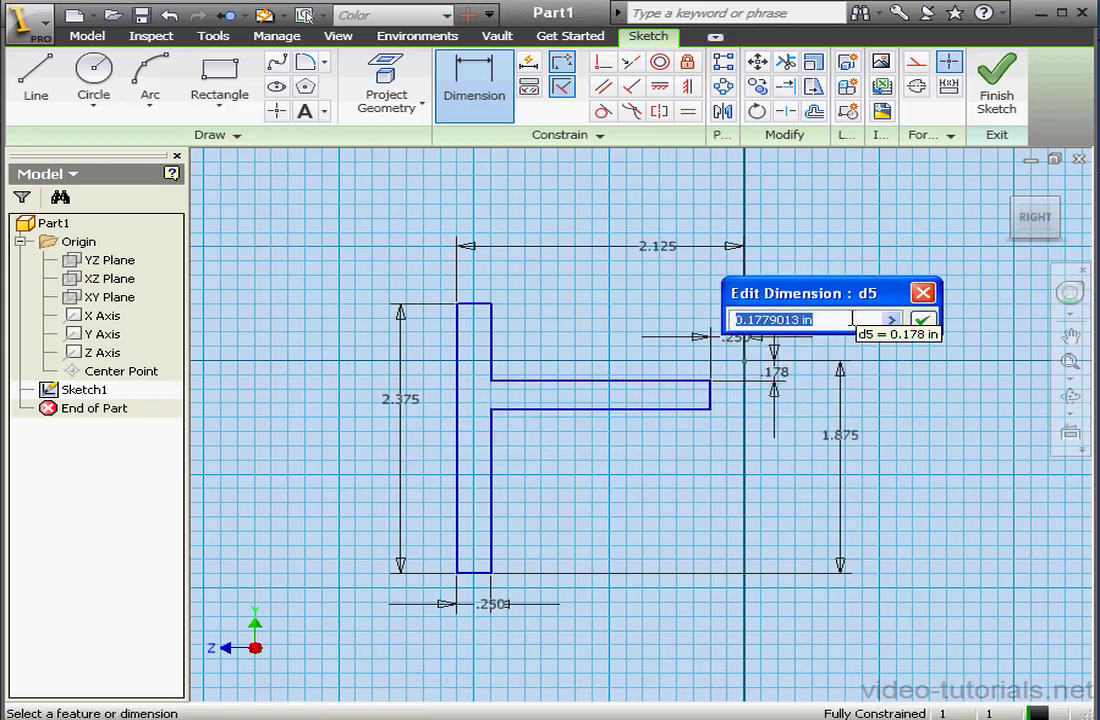
pyautogui.write('0')
pyautogui.click(922, 320)
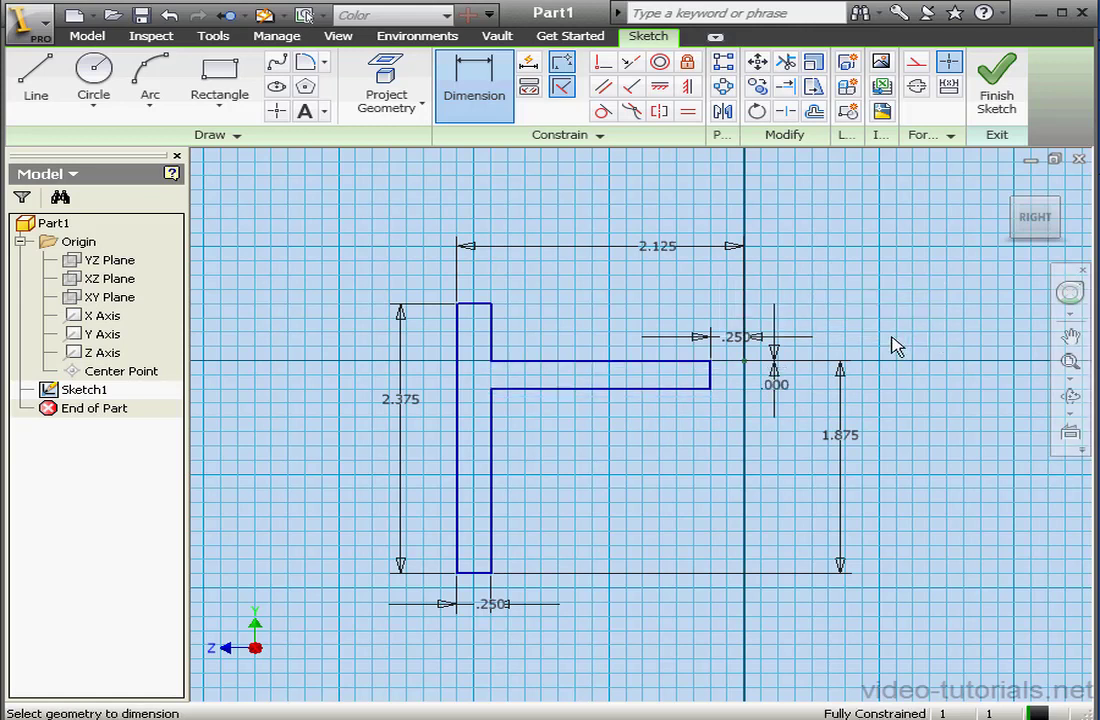
pyautogui.click(995, 95)
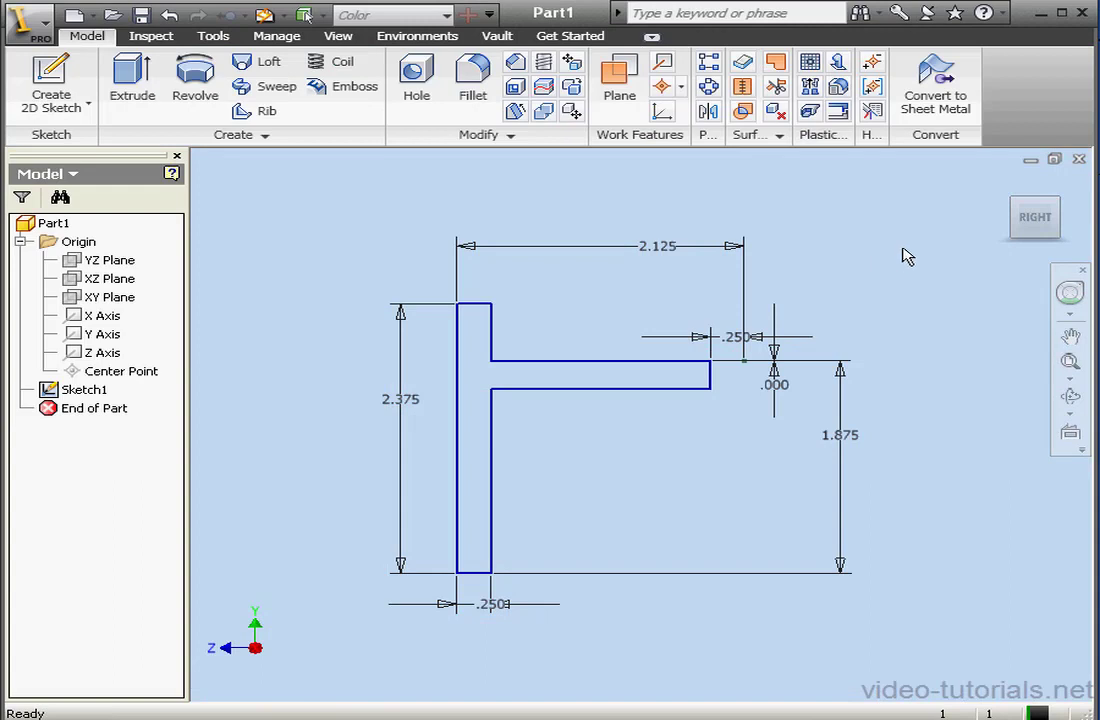
# - Revolve the T-shaped profile about the Y axis through an angle of 60 degrees, split symmetrically about the sketch plane, as a solid
pyautogui.click(1003, 182)
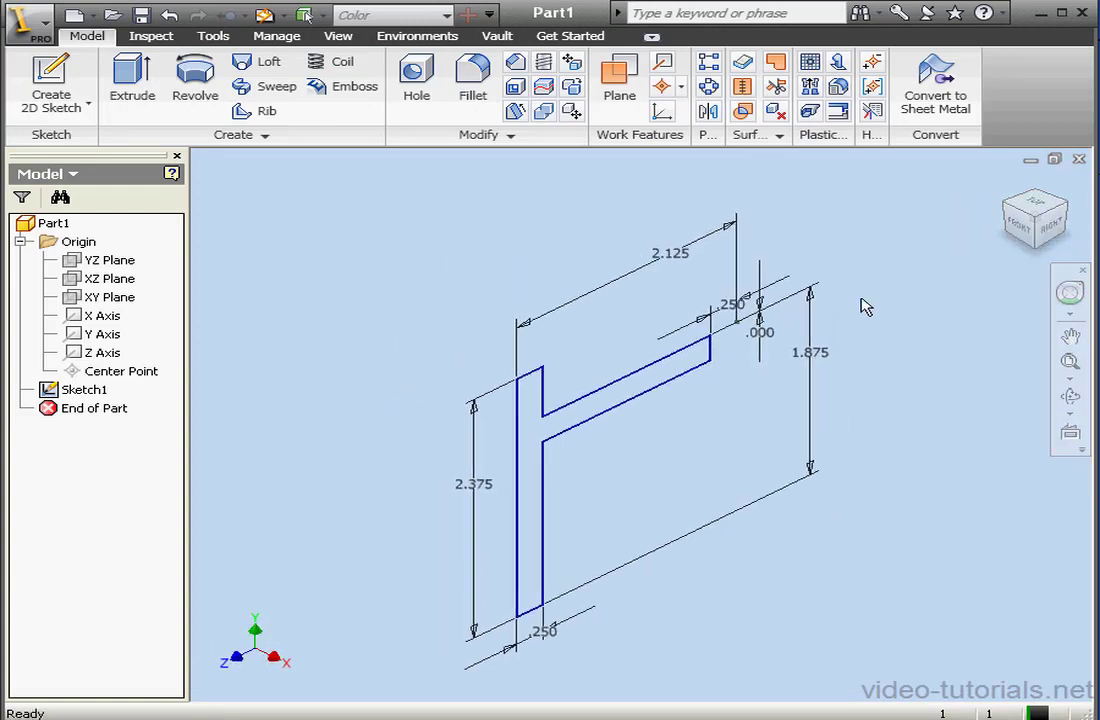
pyautogui.scroll(-2, 866, 307)
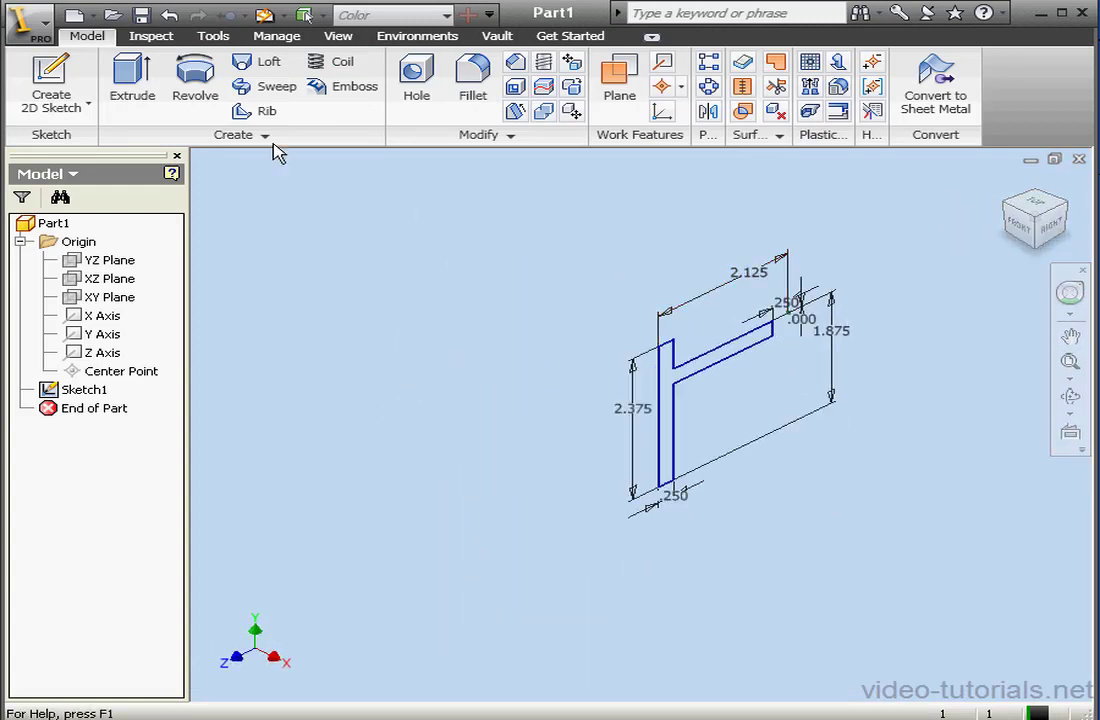
pyautogui.click(195, 95)
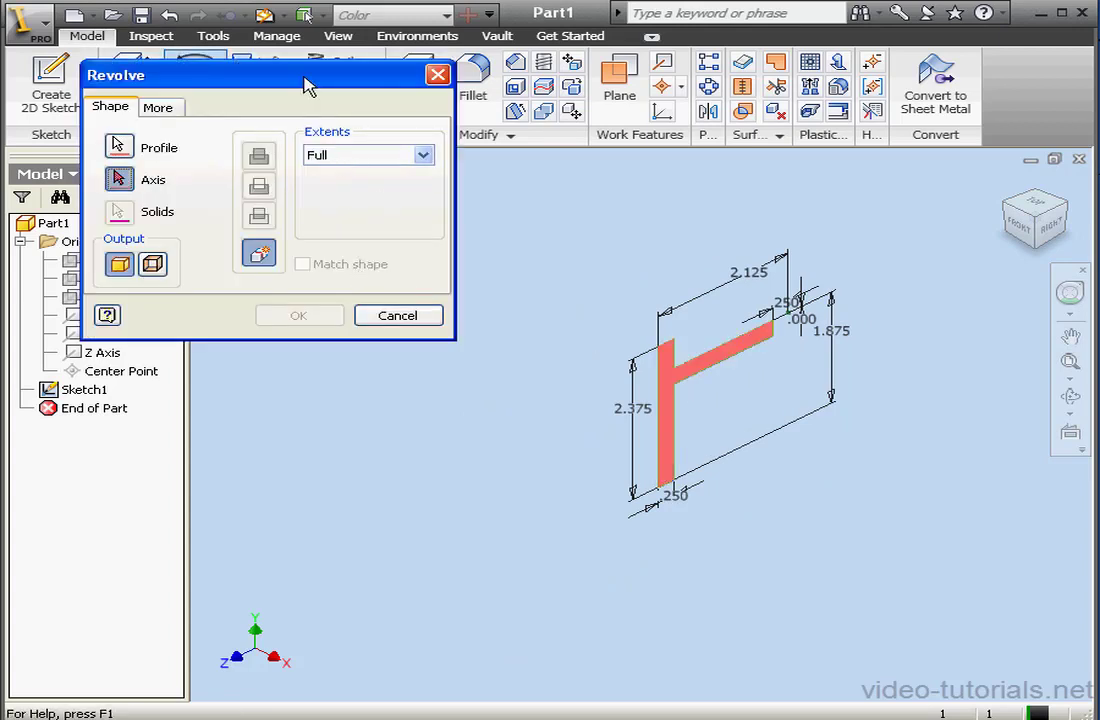
pyautogui.moveTo(304, 85); pyautogui.dragTo(435, 90)
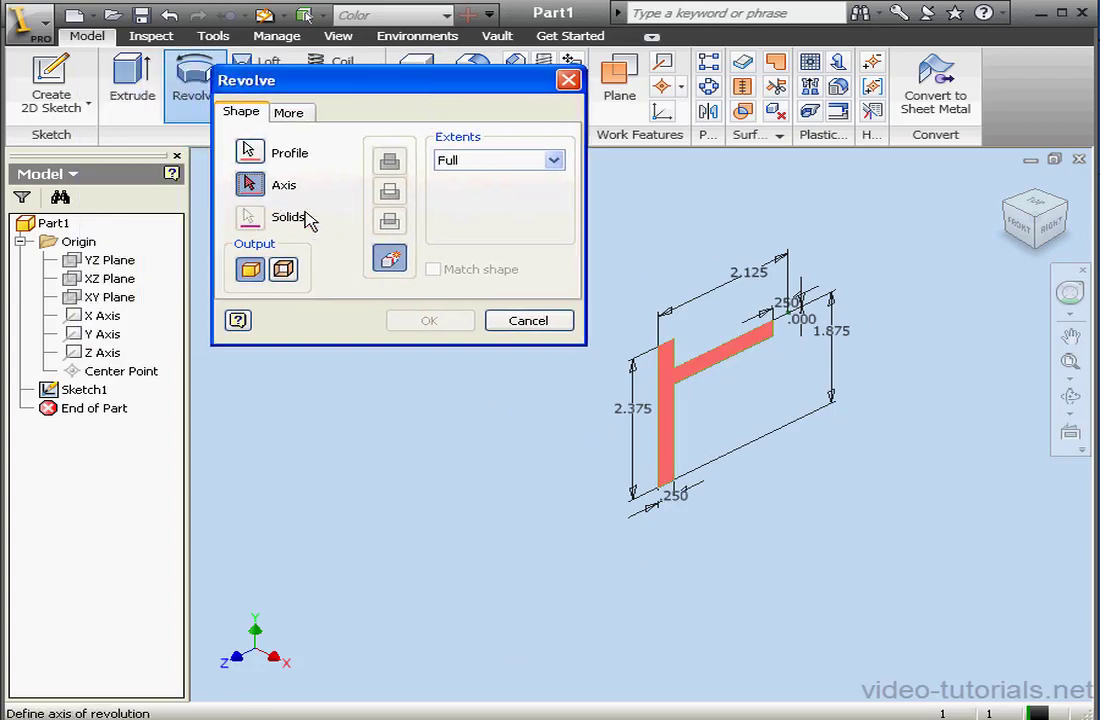
pyautogui.click(106, 336)
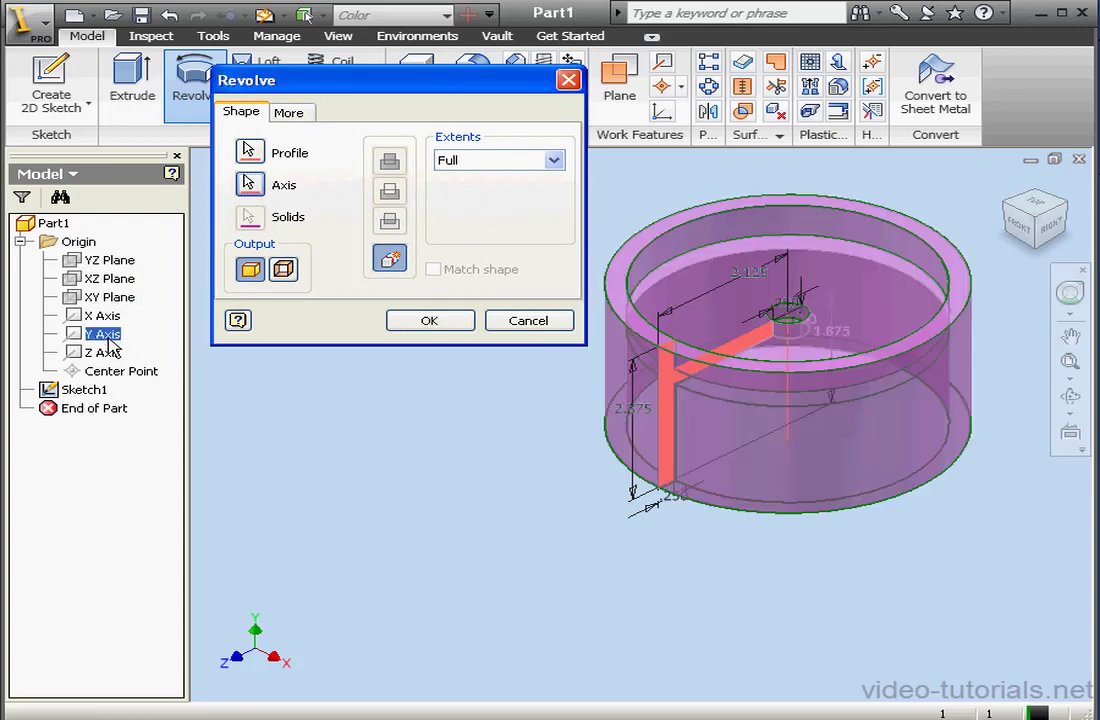
pyautogui.click(553, 160)
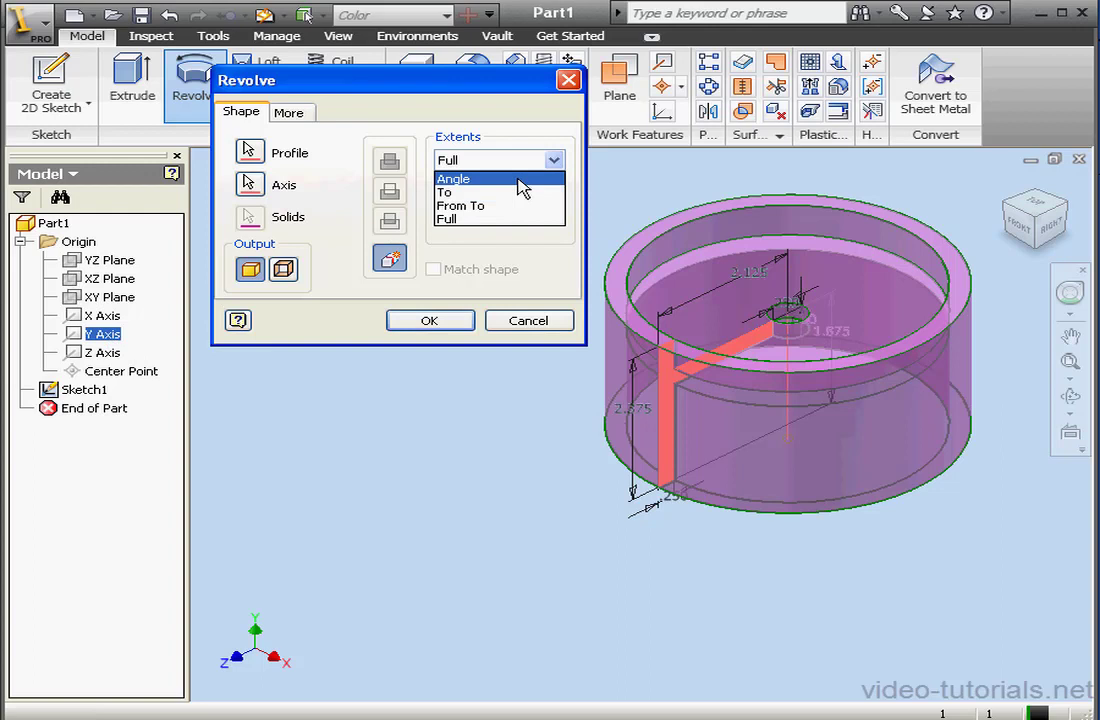
pyautogui.click(516, 180)
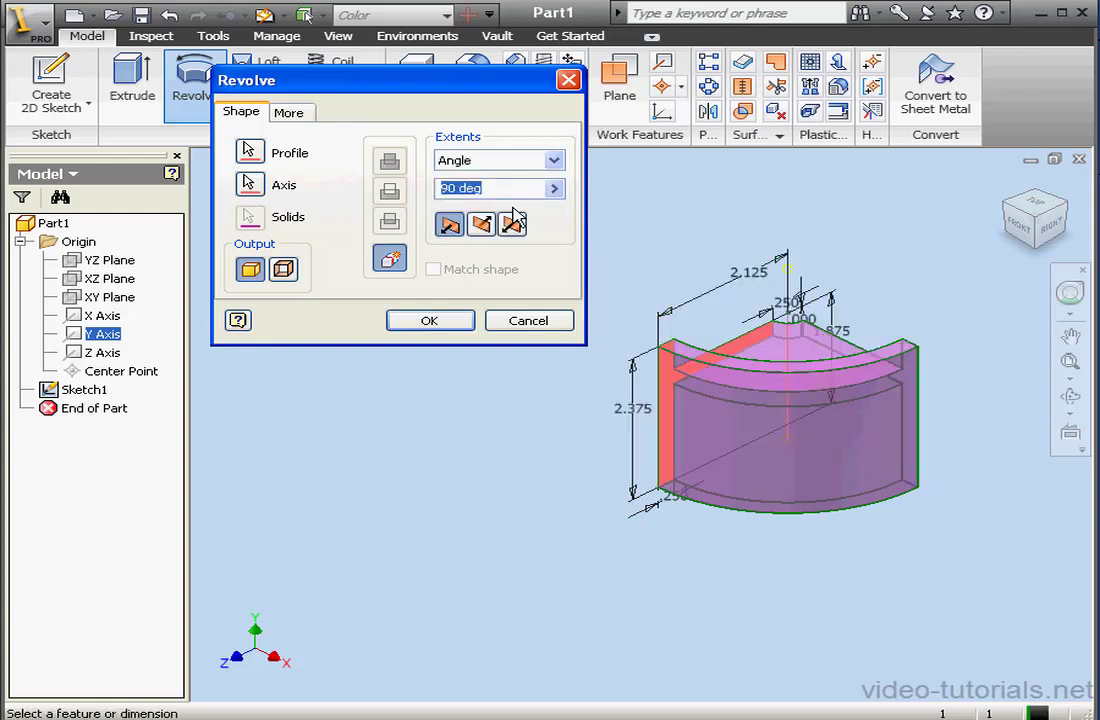
pyautogui.click(514, 226)
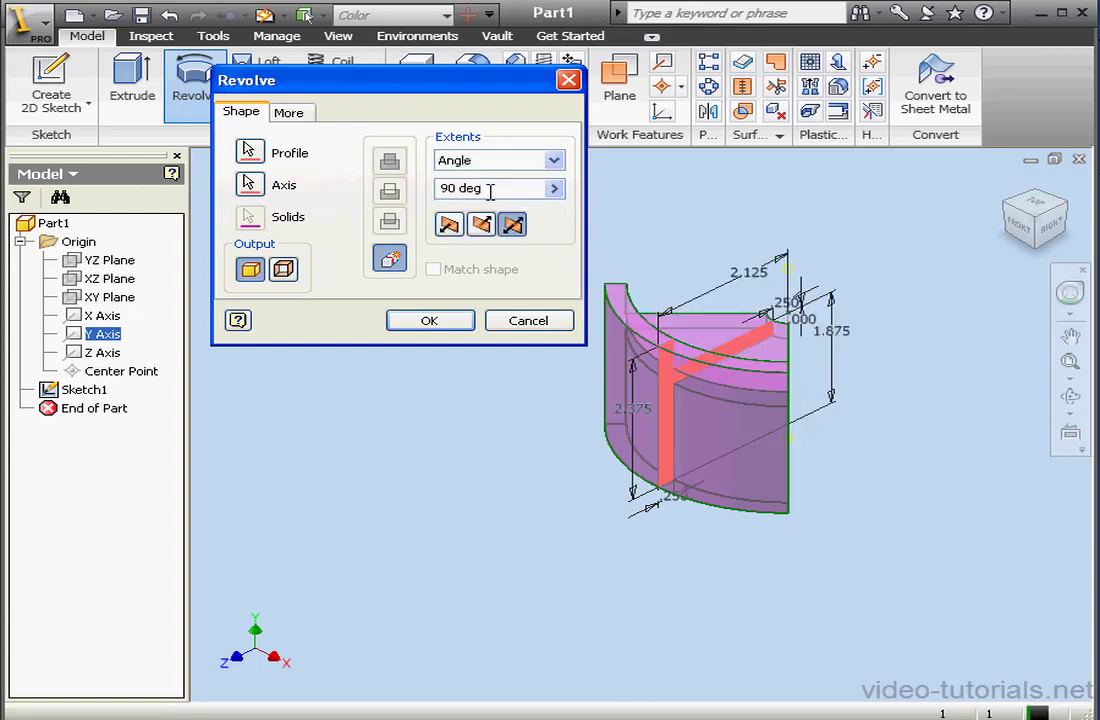
pyautogui.moveTo(490, 190); pyautogui.dragTo(422, 188)
pyautogui.write('60')
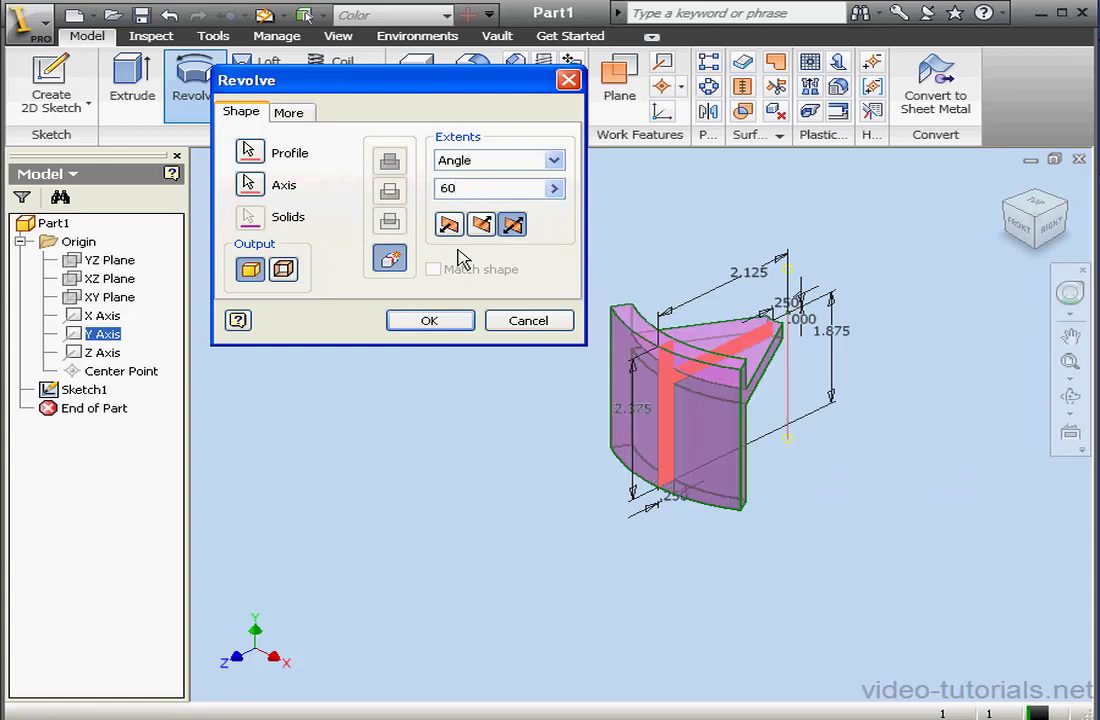
pyautogui.click(450, 321)
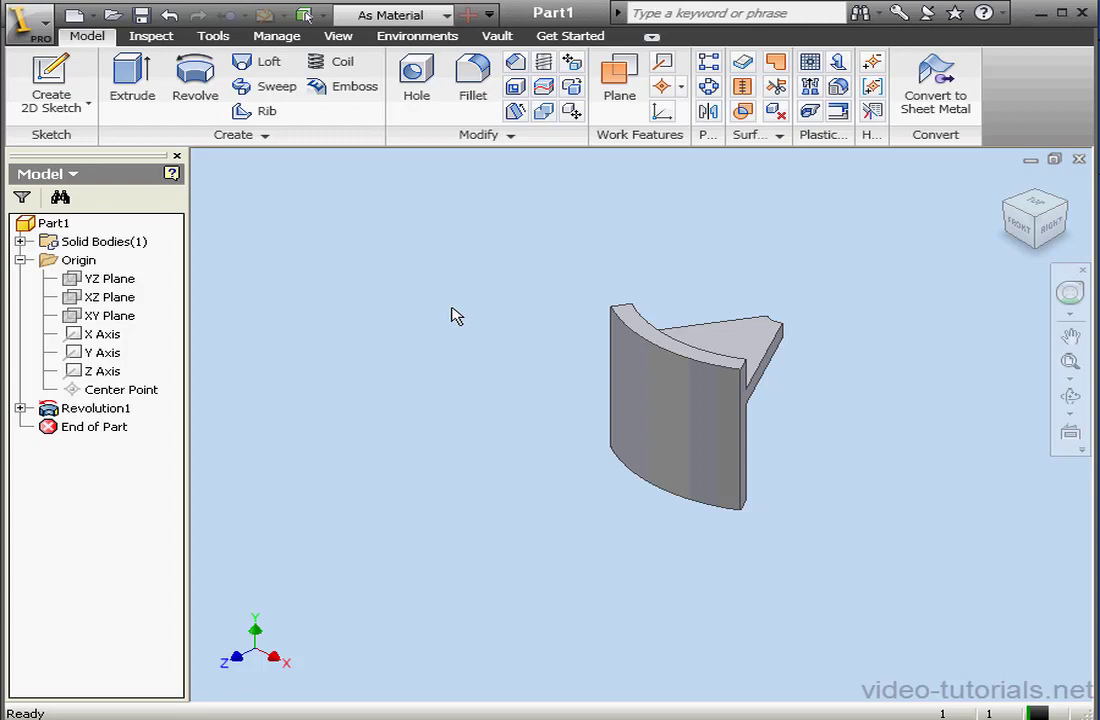
# - Create a work plane offset 10 in from the XY plane, in front of the curved plate
pyautogui.click(122, 316)
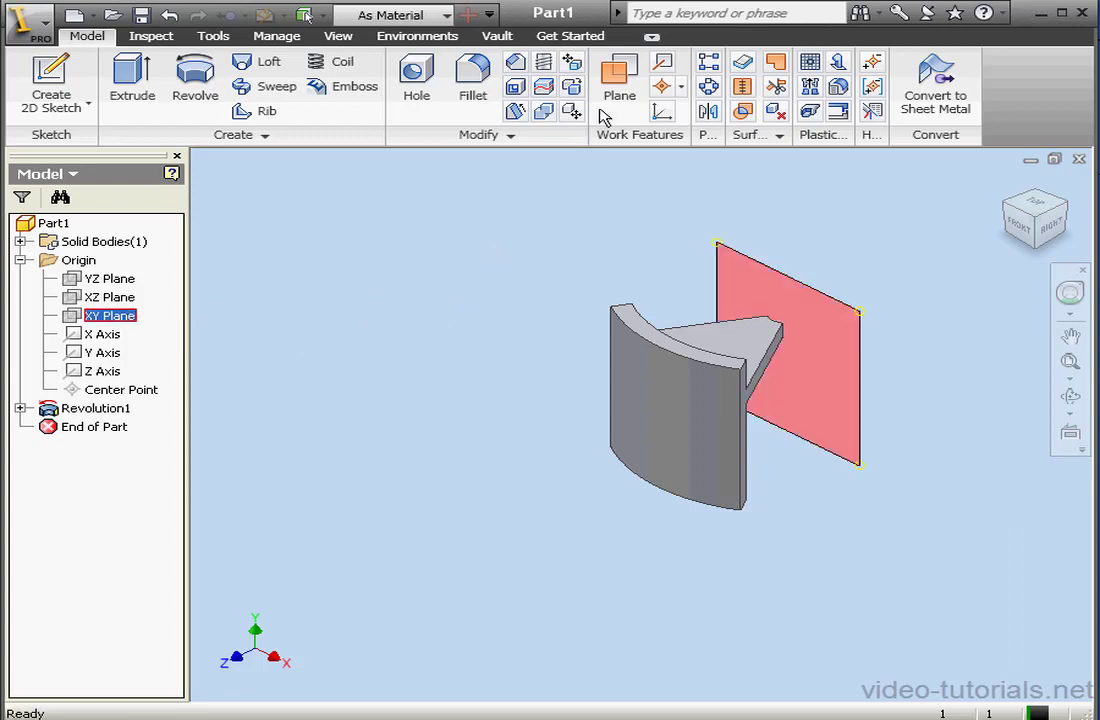
pyautogui.click(622, 76)
pyautogui.moveTo(866, 385); pyautogui.dragTo(30, 484)
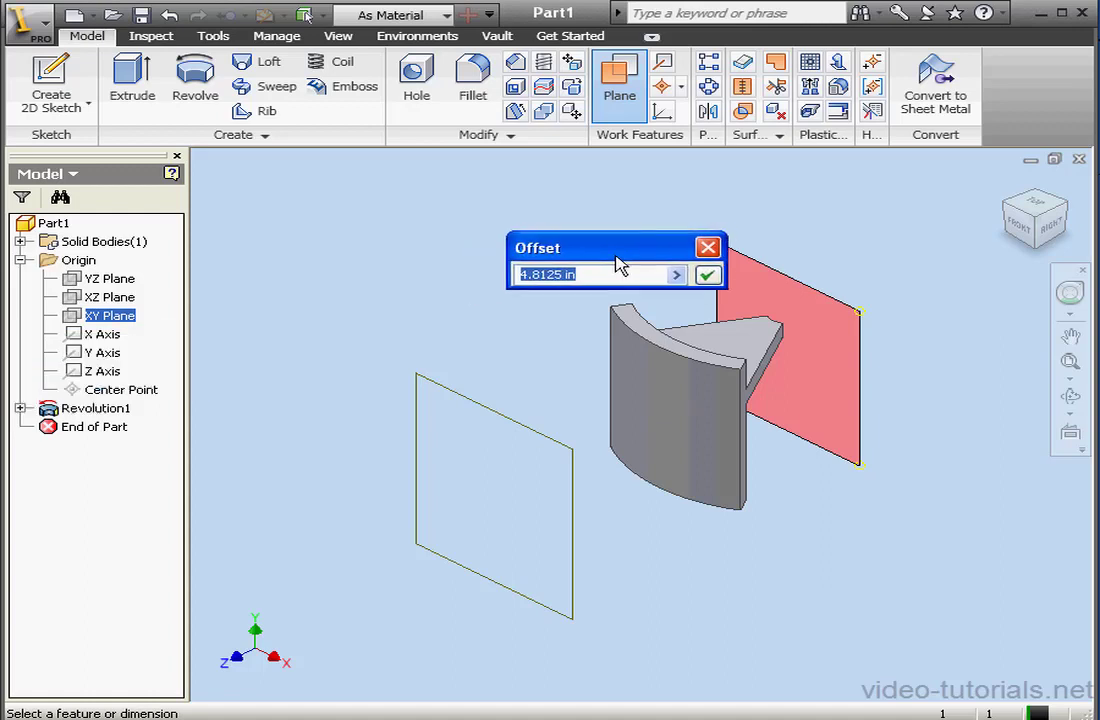
pyautogui.write('1')
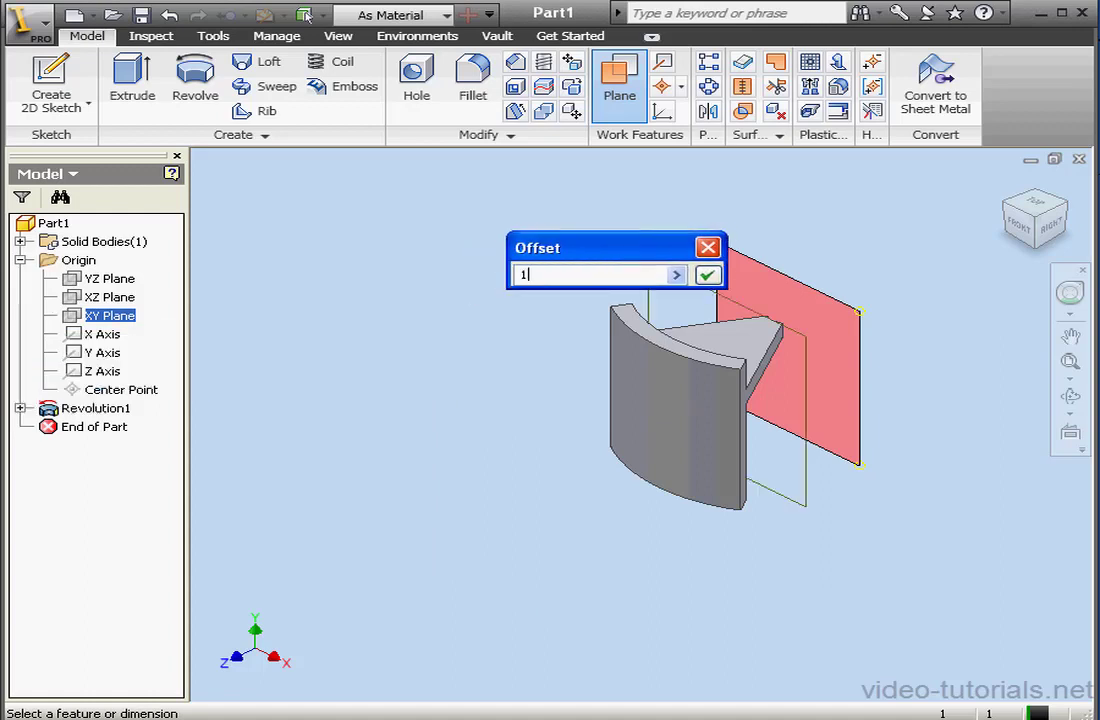
pyautogui.write('0')
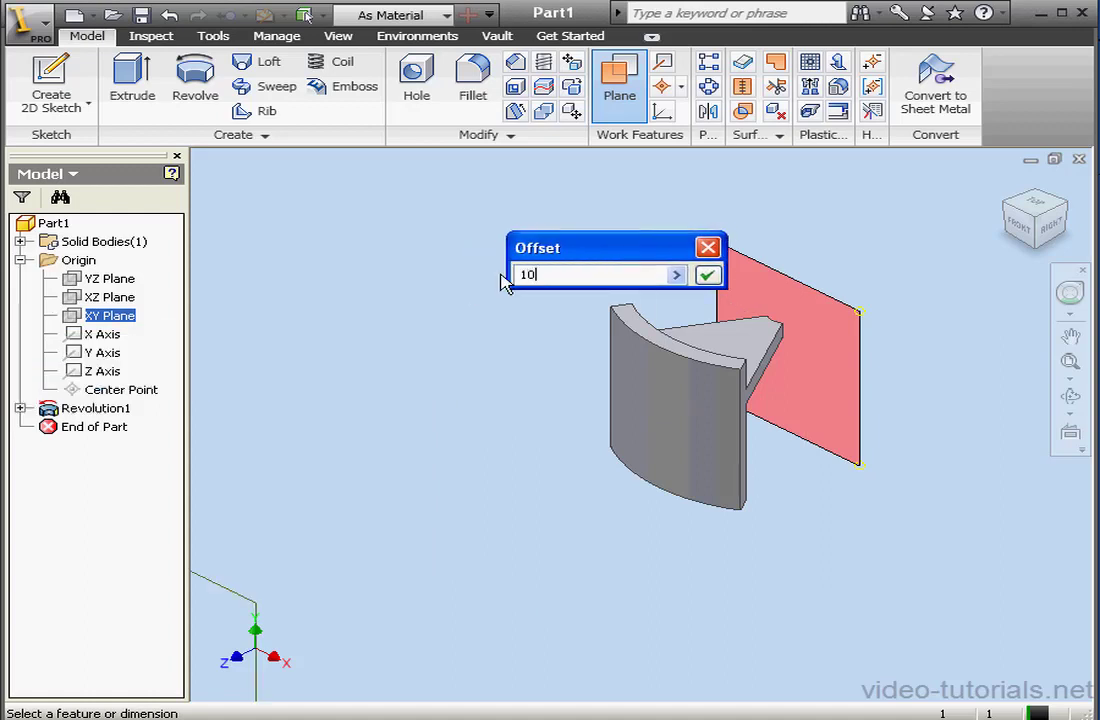
pyautogui.click(706, 274)
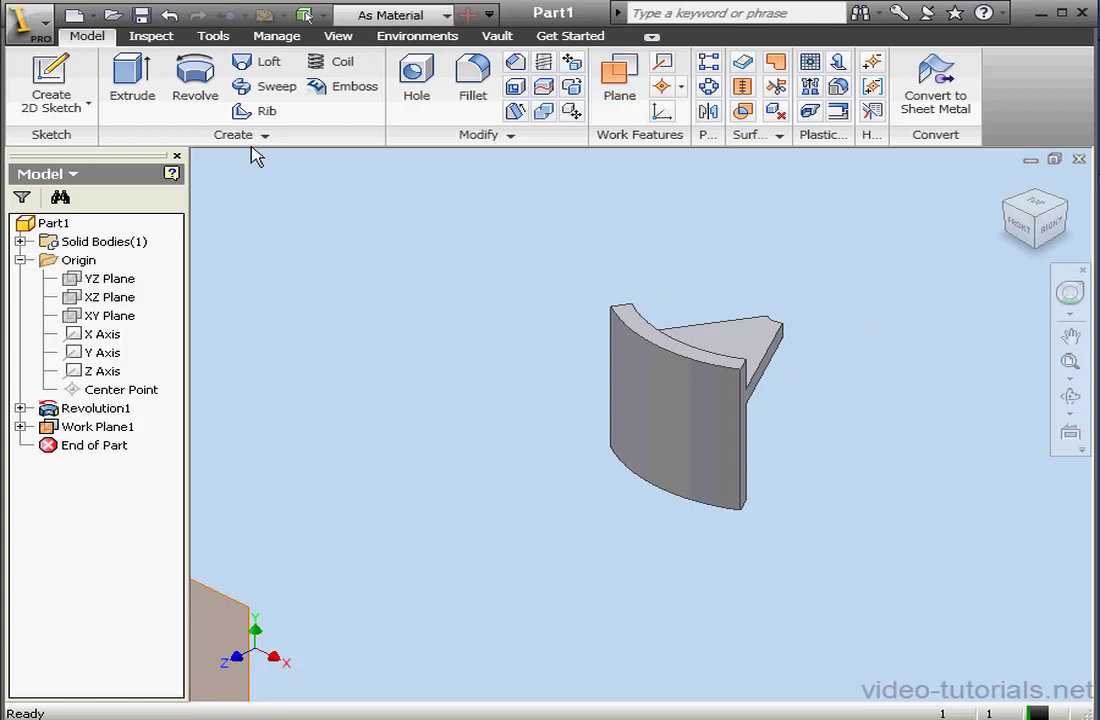
# - Start a sketch on the offset work plane and project the outline of the curved plate's front face into it
pyautogui.click(50, 82)
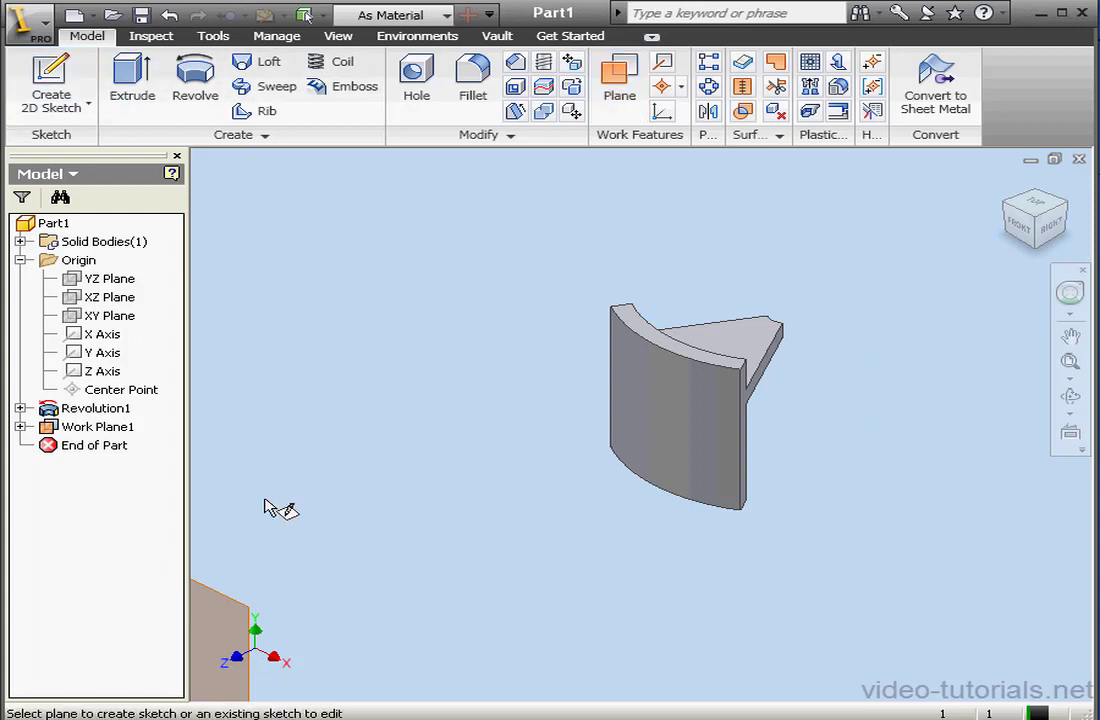
pyautogui.click(252, 588)
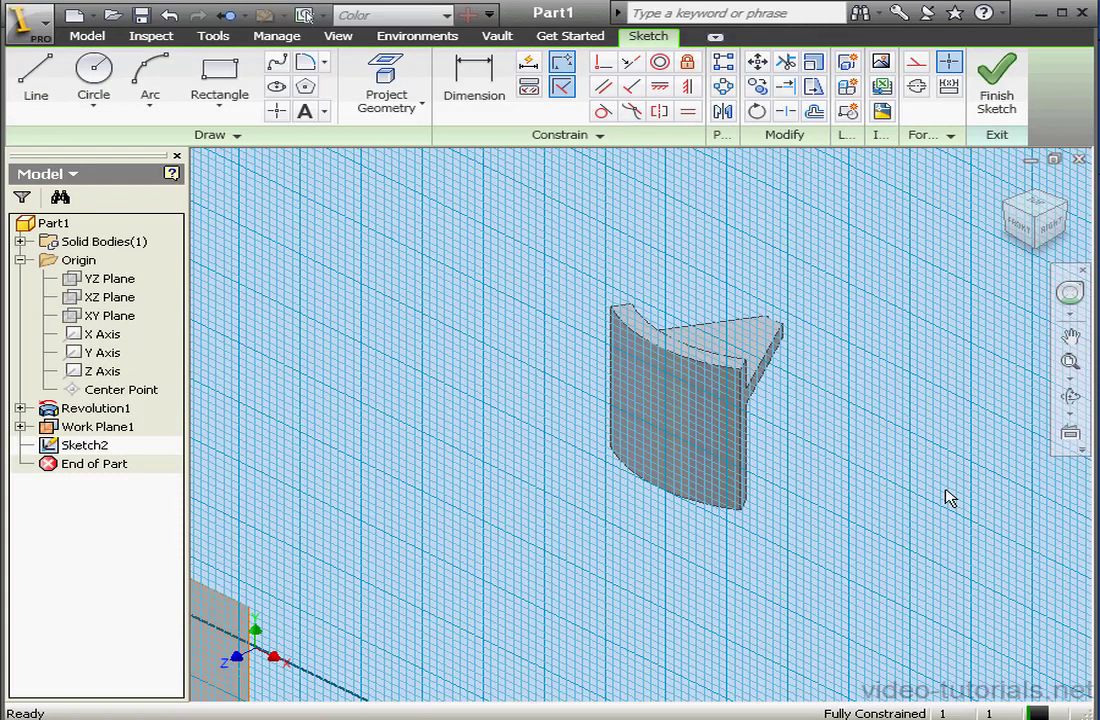
pyautogui.click(1070, 435)
pyautogui.click(283, 601)
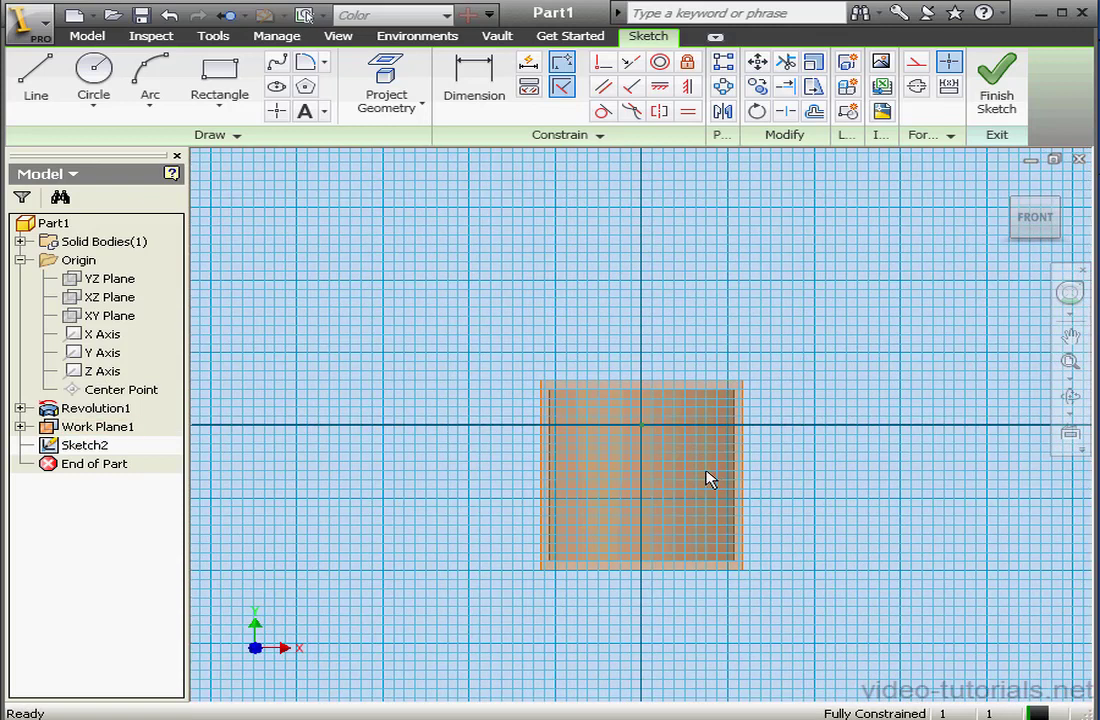
pyautogui.scroll(-3, 707, 478)
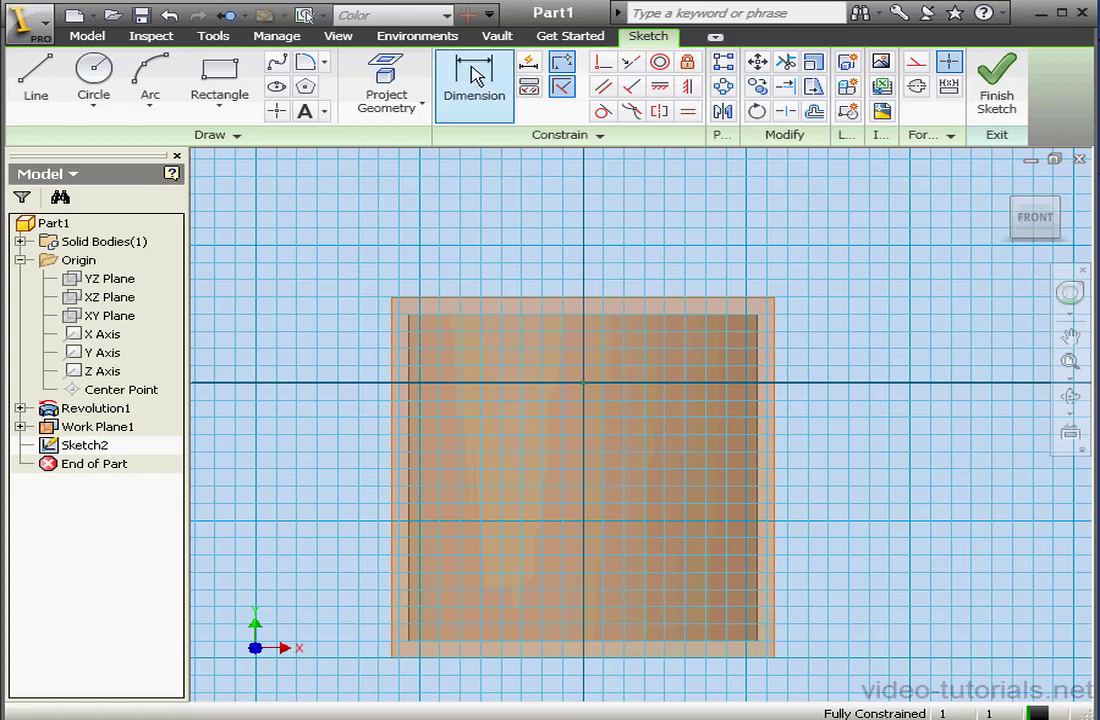
pyautogui.click(387, 90)
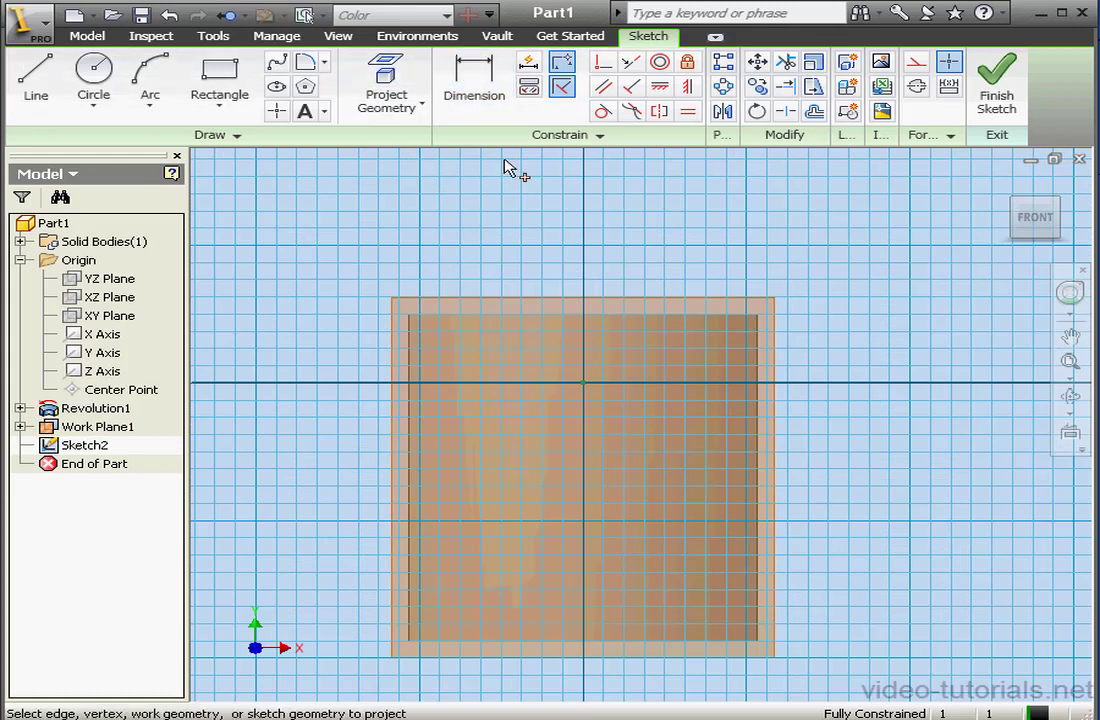
pyautogui.click(511, 321)
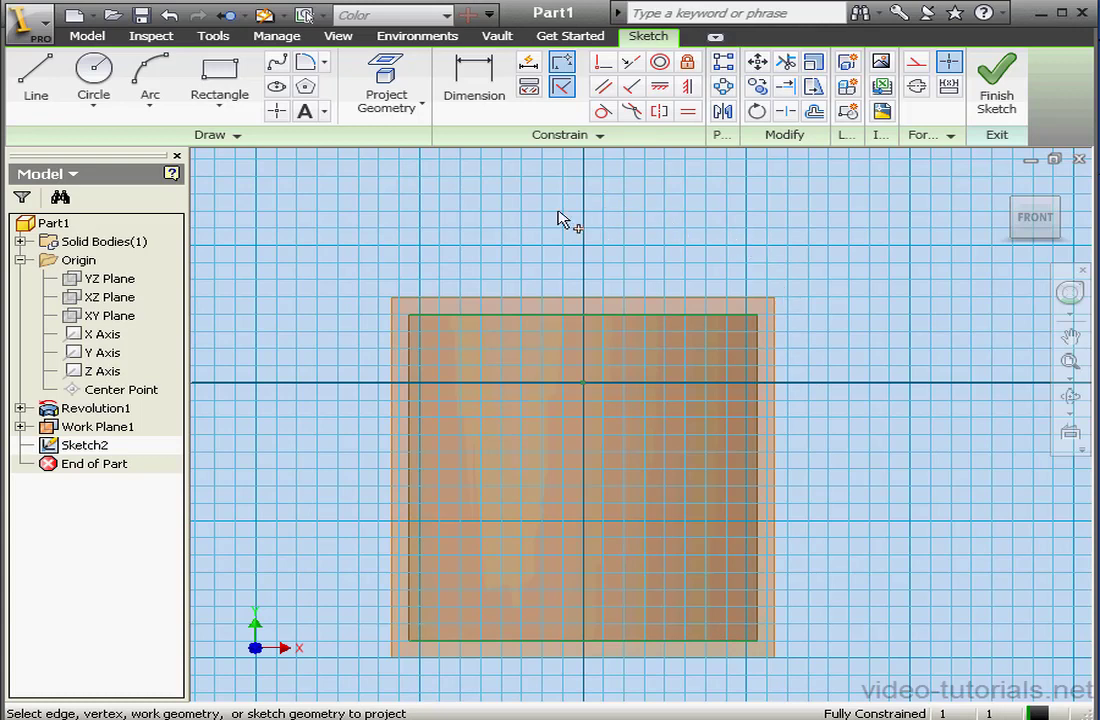
# - Draw a three-point arc from the projected bottom edge, left of center, to the top edge, right of center, bulging toward the upper left
pyautogui.click(150, 78)
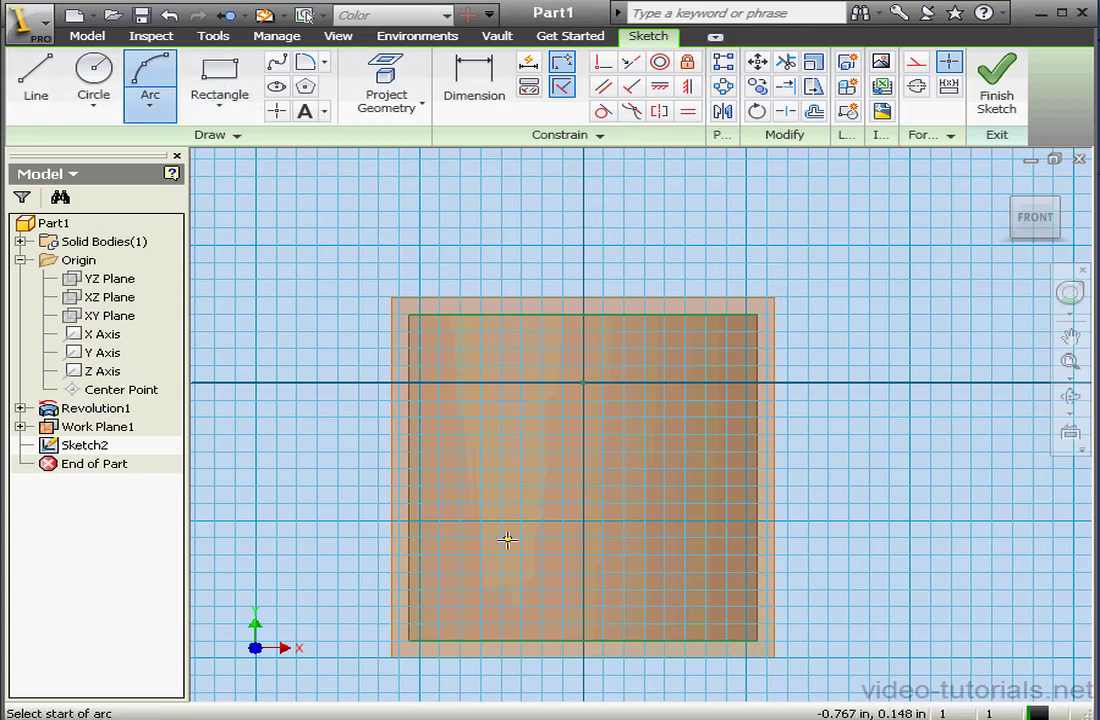
pyautogui.click(540, 640)
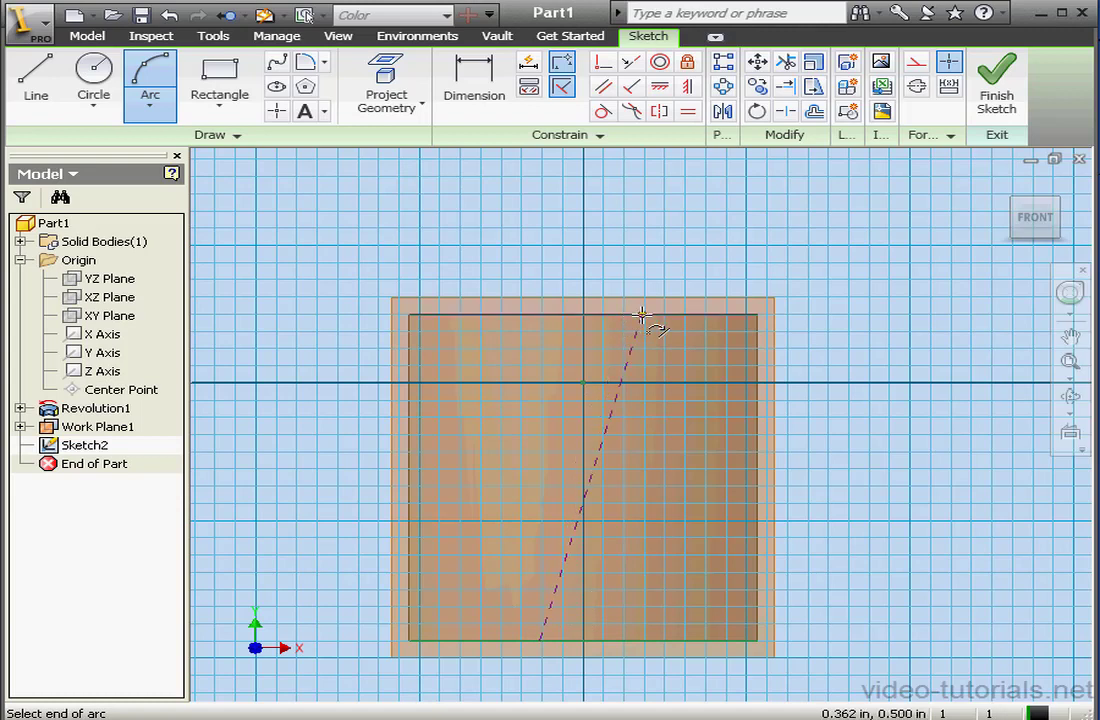
pyautogui.click(641, 316)
pyautogui.click(564, 456)
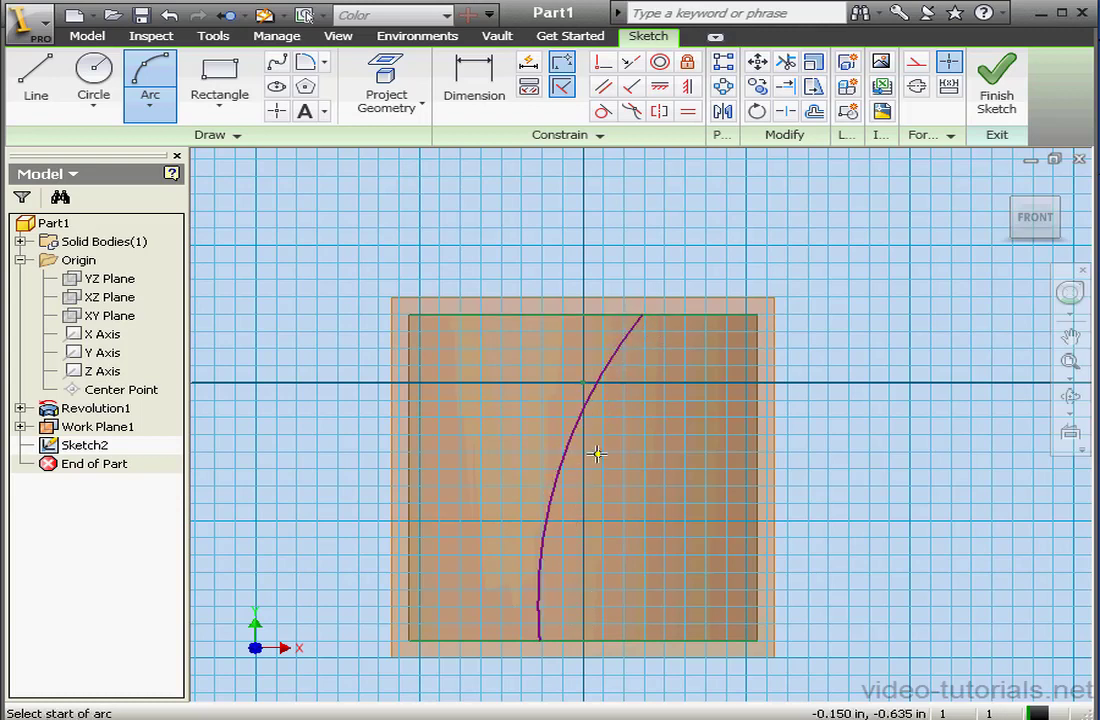
# - Dimension the arc's upper endpoint horizontally from the origin and set the distance to 0.375 in
pyautogui.rightClick(624, 443)
pyautogui.click(670, 452)
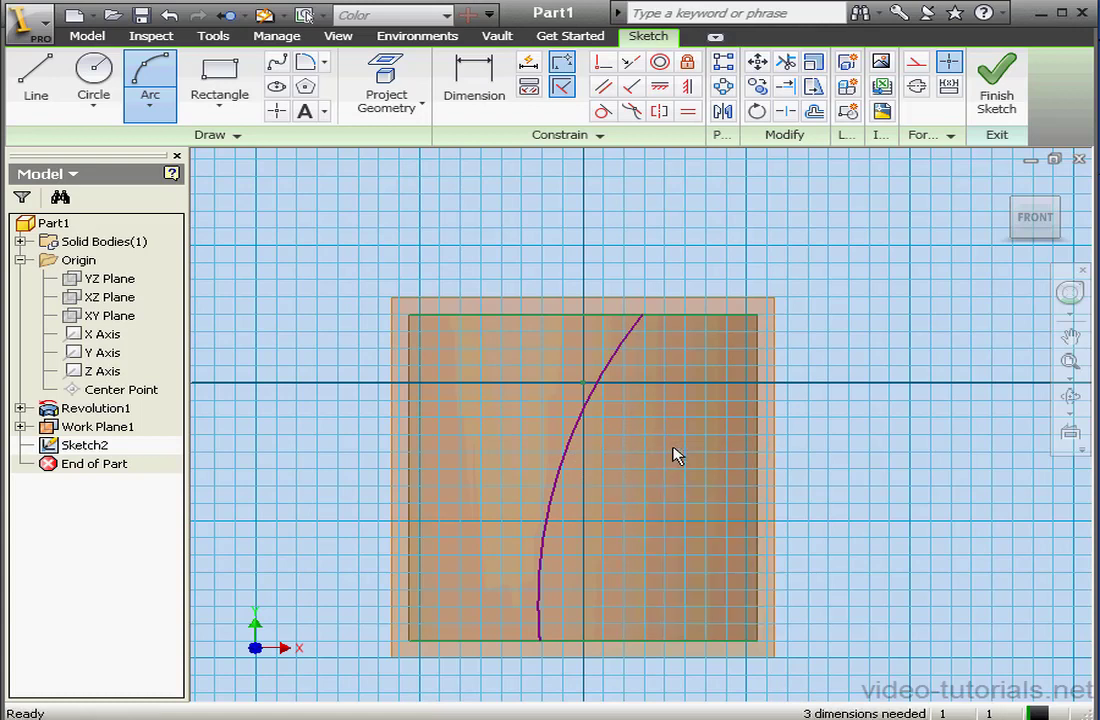
pyautogui.click(505, 72)
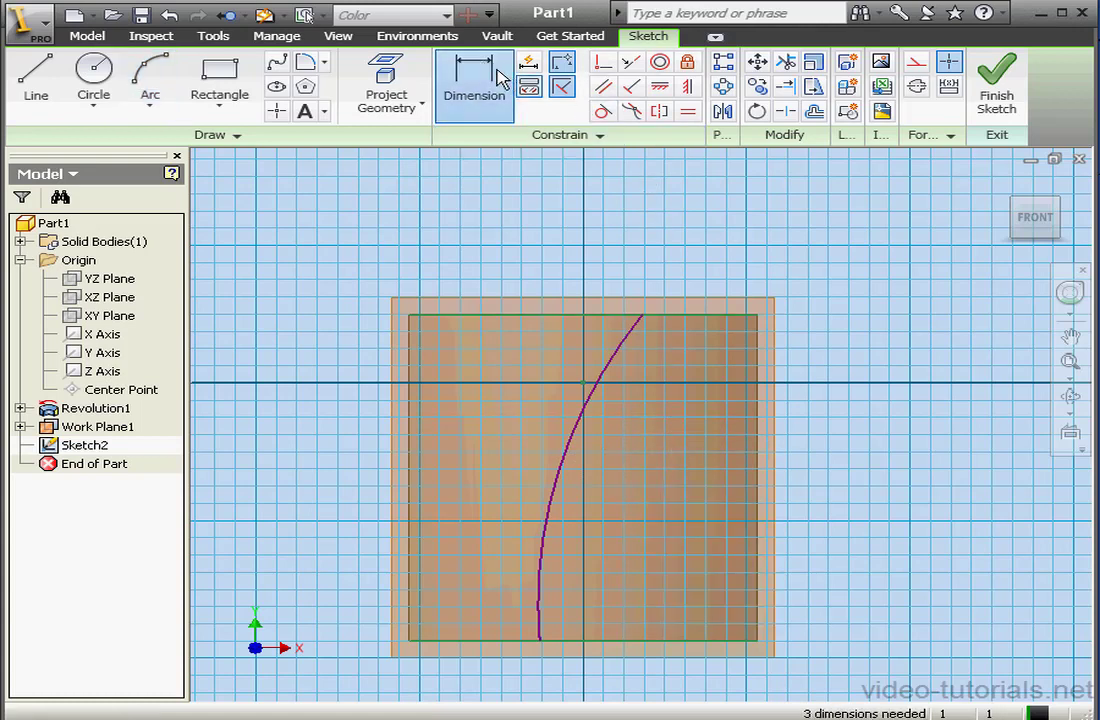
pyautogui.click(643, 317)
pyautogui.click(633, 244)
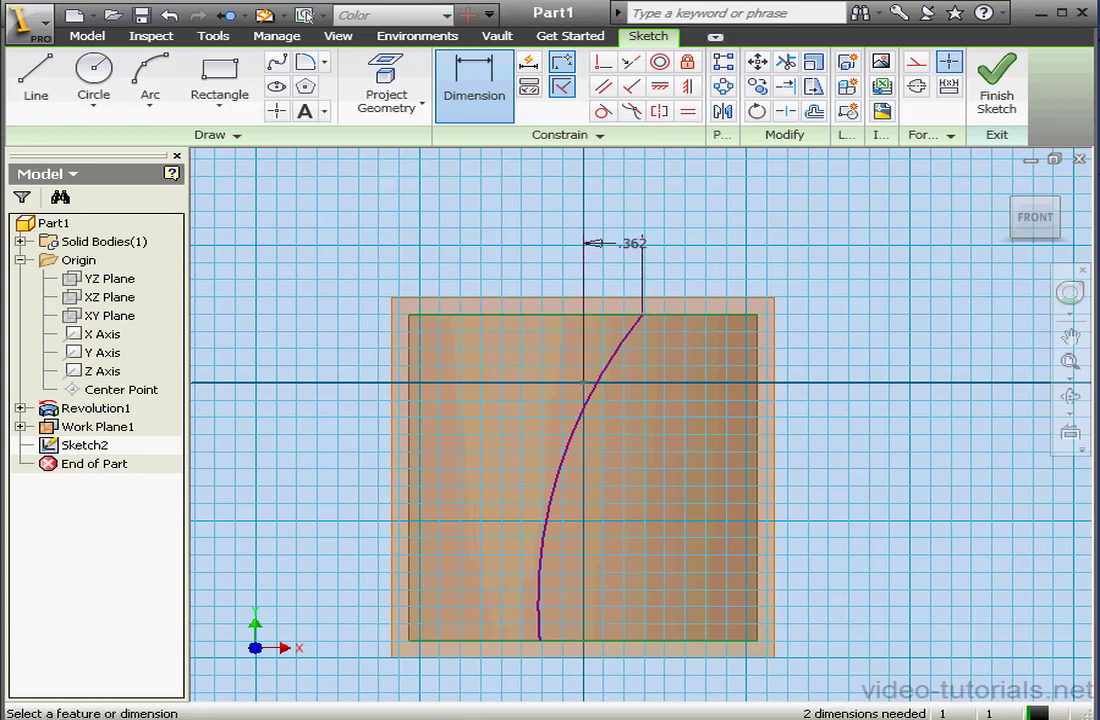
pyautogui.click(781, 202)
pyautogui.moveTo(781, 202); pyautogui.dragTo(697, 206)
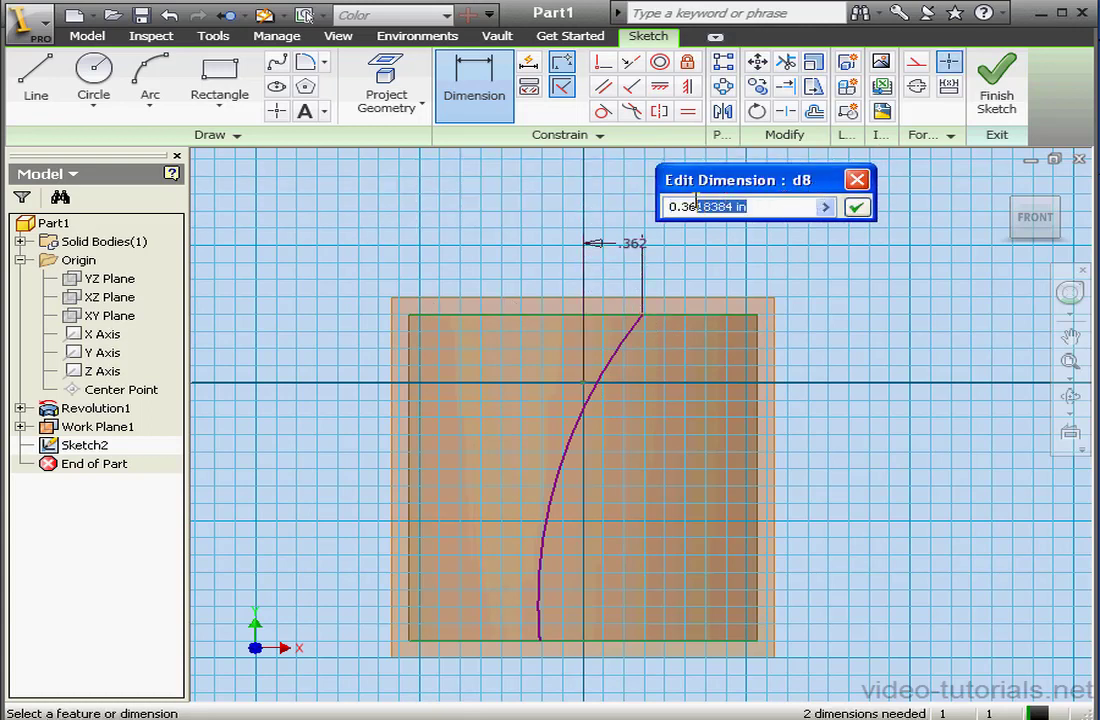
pyautogui.write('75')
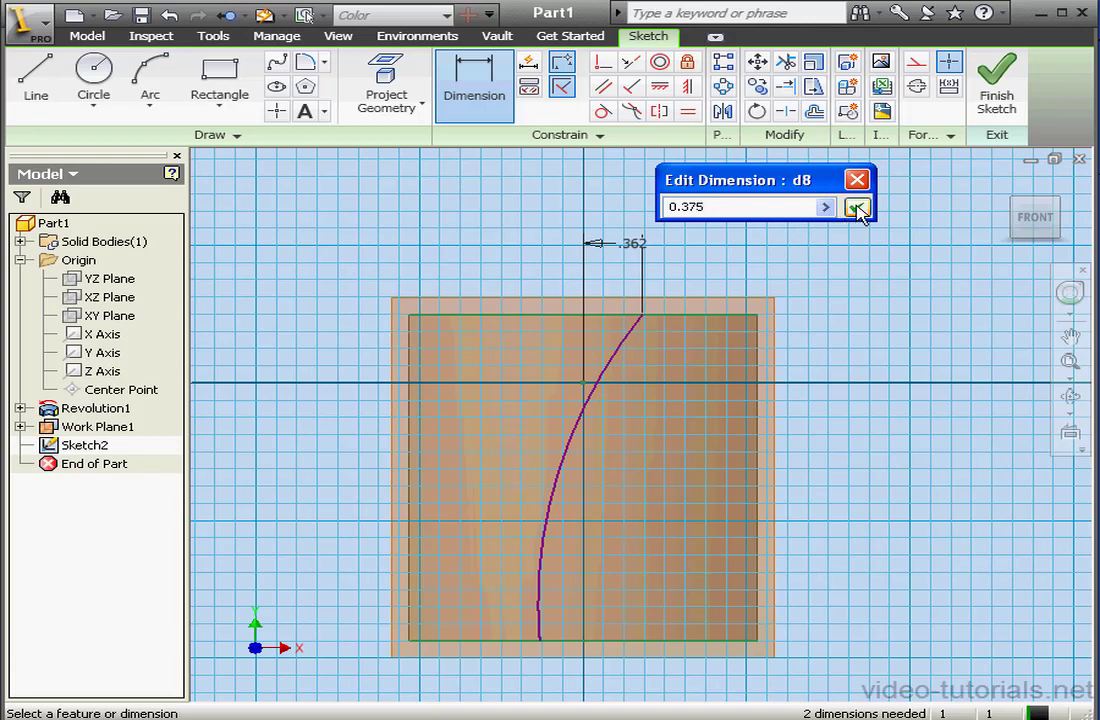
pyautogui.click(856, 207)
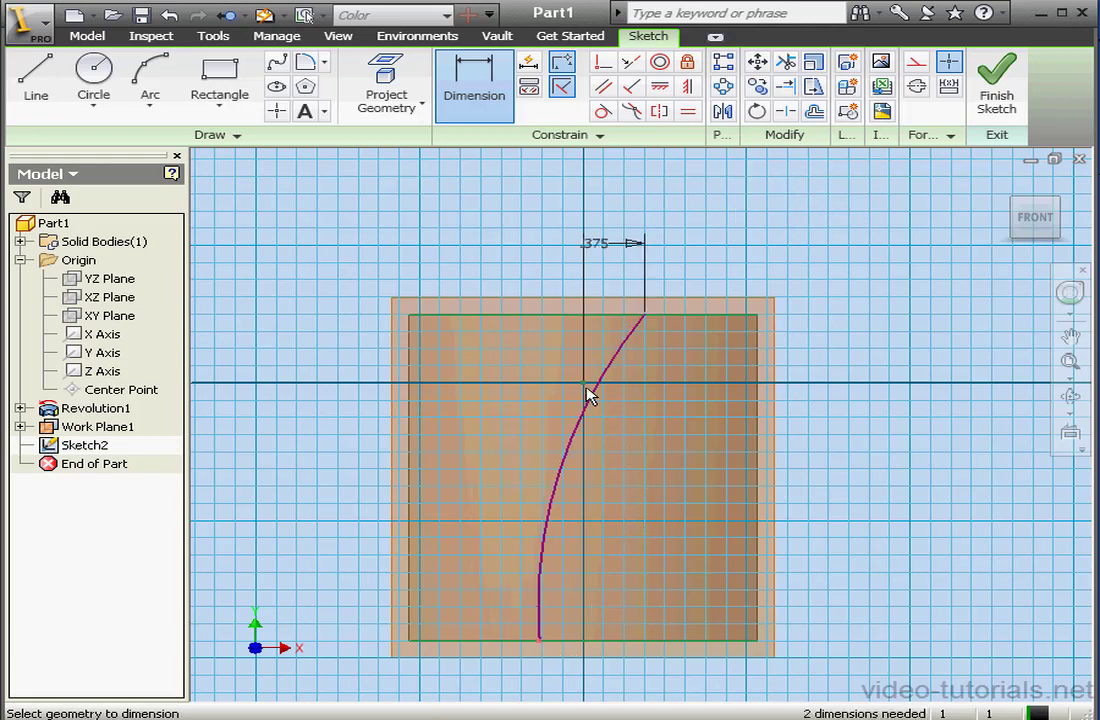
# - Dimension the arc's lower endpoint horizontally from the origin and set the distance to 0.375 in
pyautogui.click(589, 418)
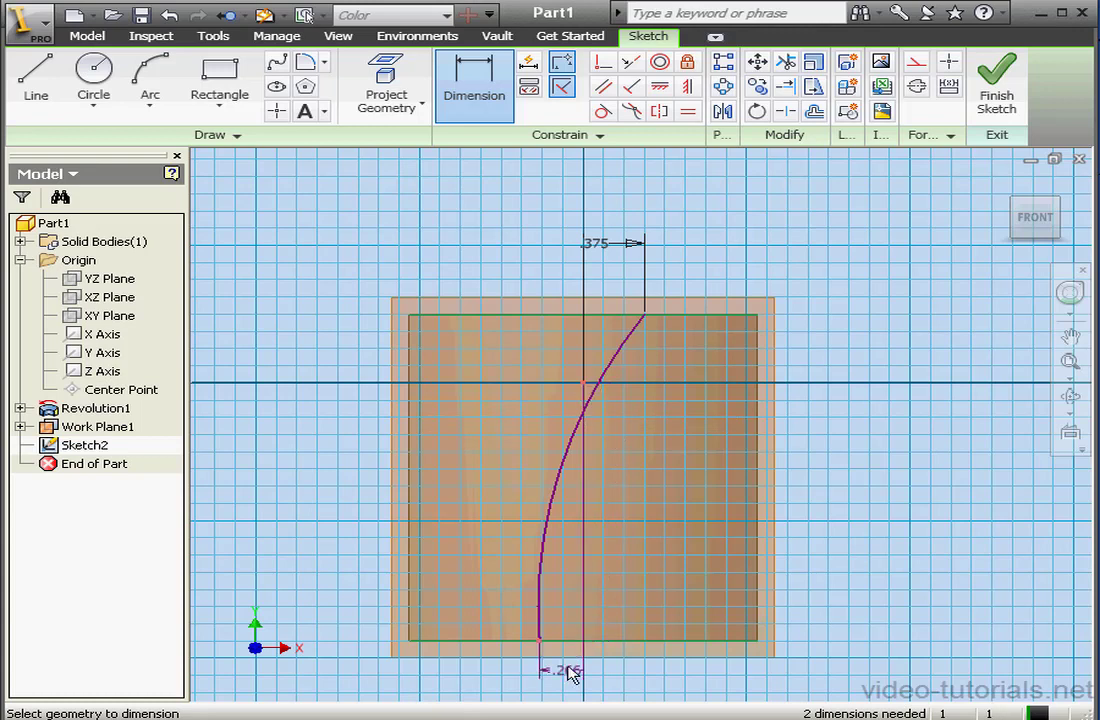
pyautogui.click(620, 682)
pyautogui.moveTo(485, 489); pyautogui.dragTo(505, 438)
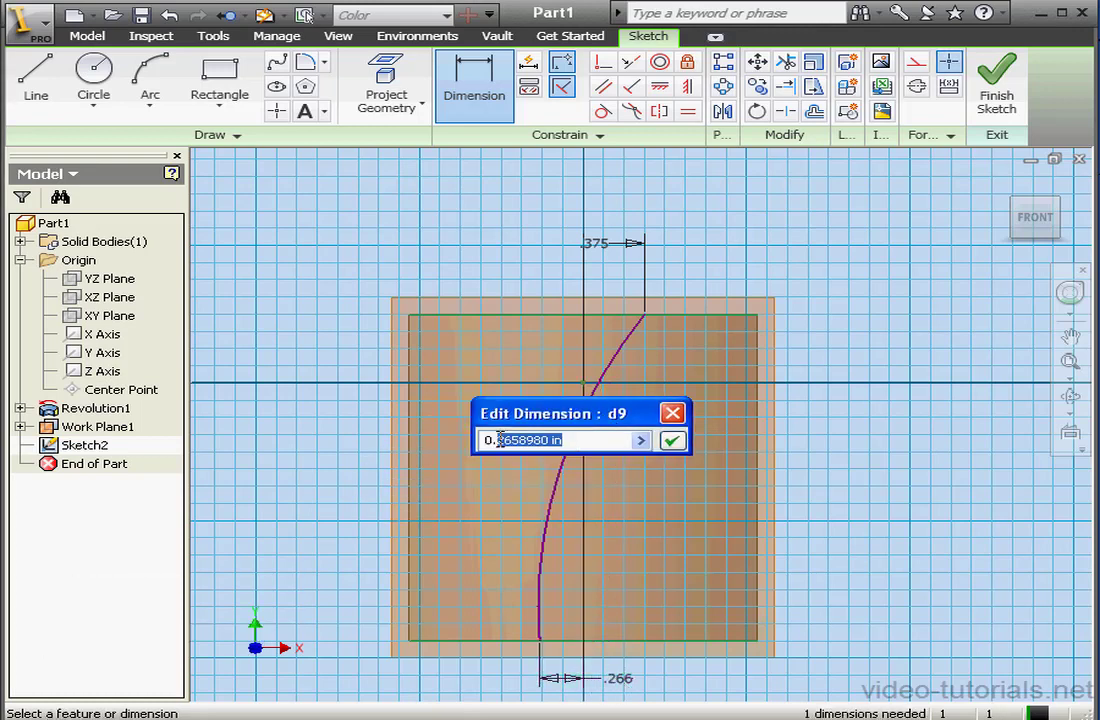
pyautogui.write('375')
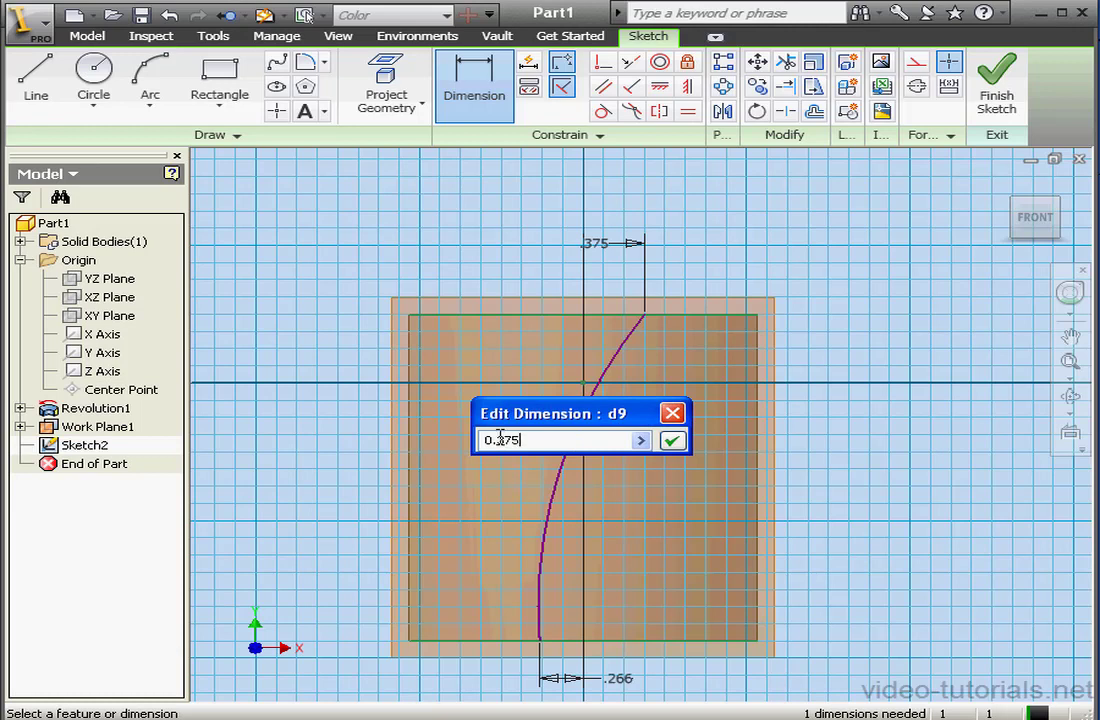
pyautogui.click(672, 440)
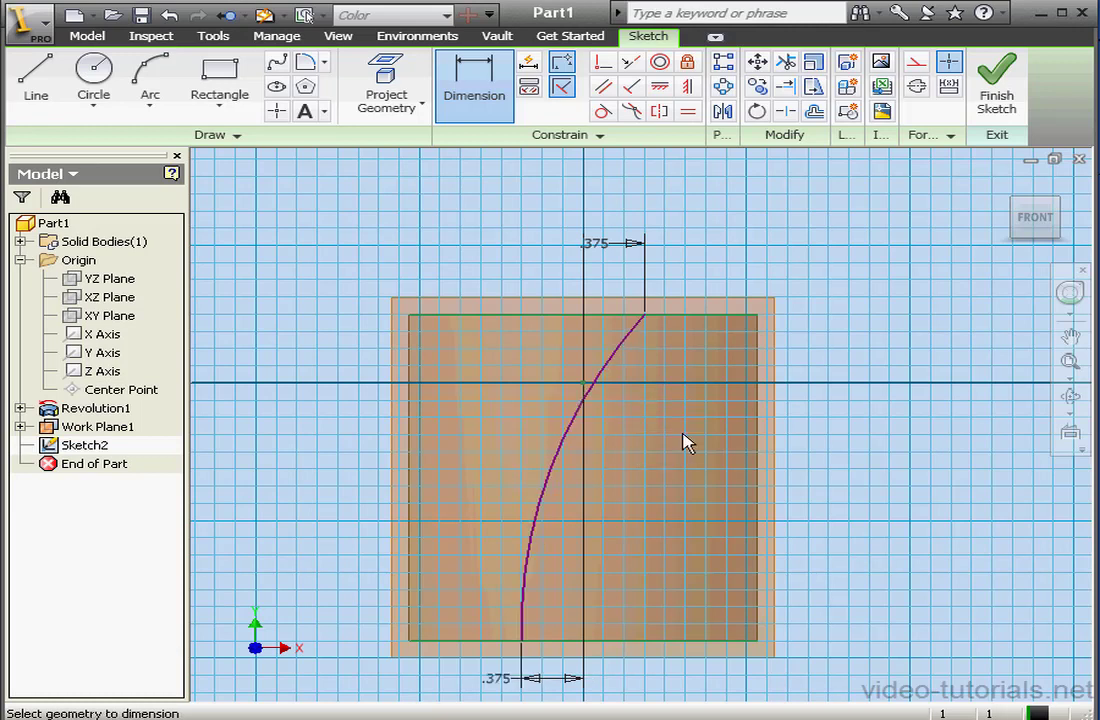
# - Dimension the arc's radius and set it to 6 in
pyautogui.click(562, 447)
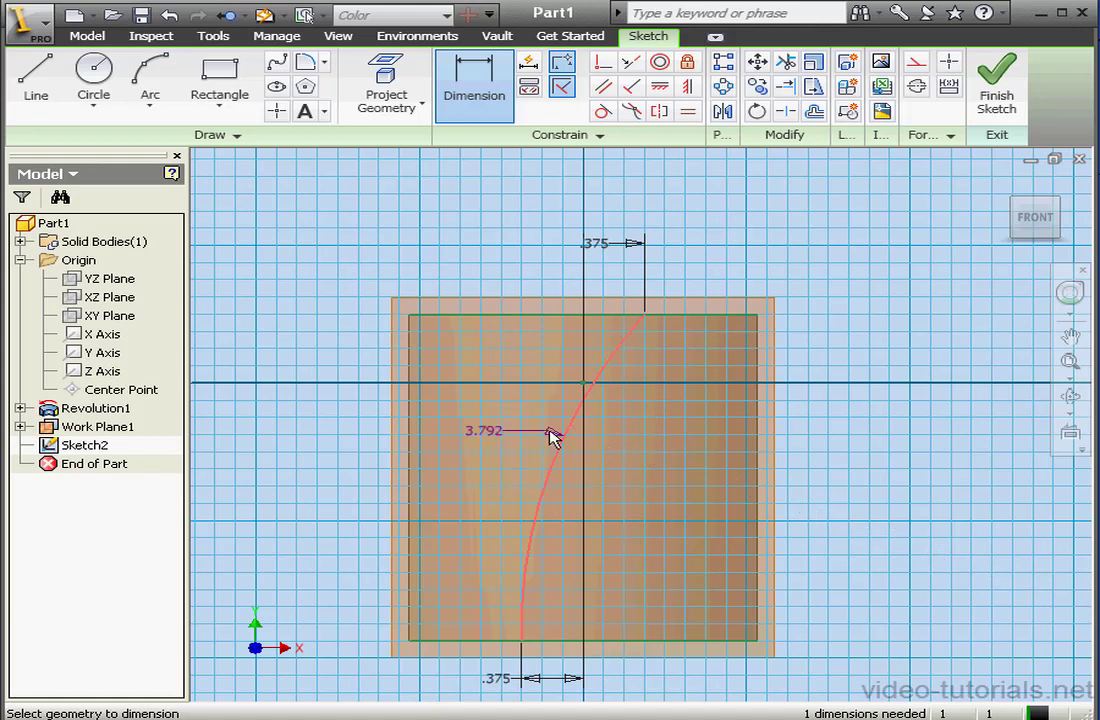
pyautogui.click(572, 345)
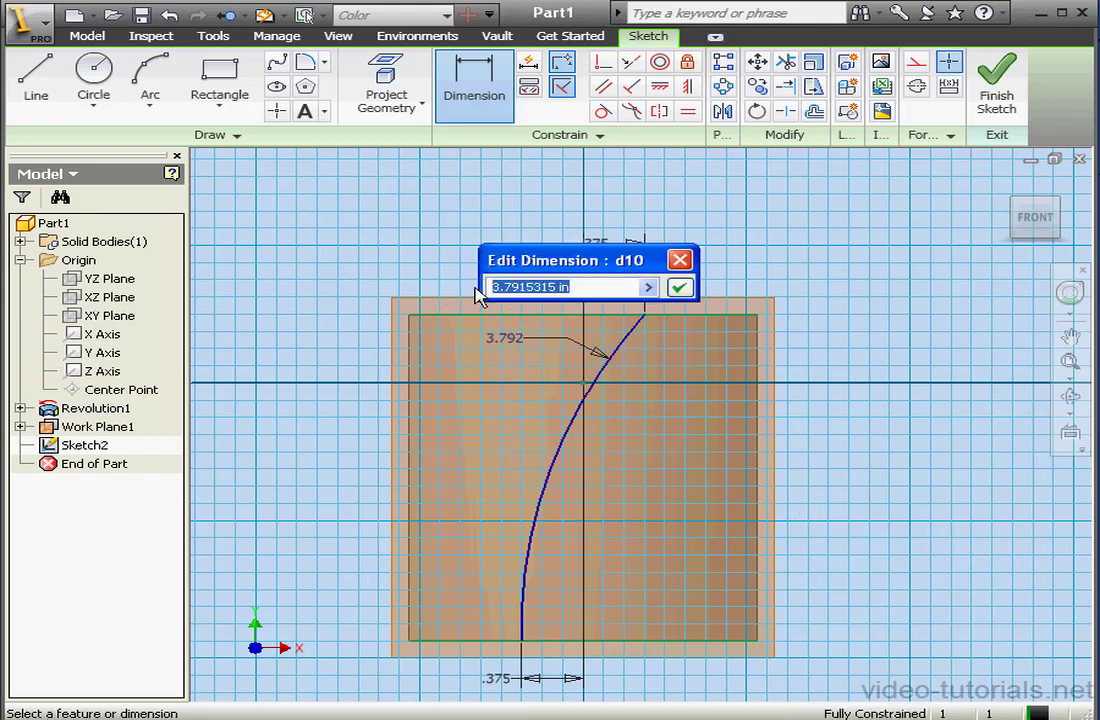
pyautogui.write('6')
pyautogui.click(679, 289)
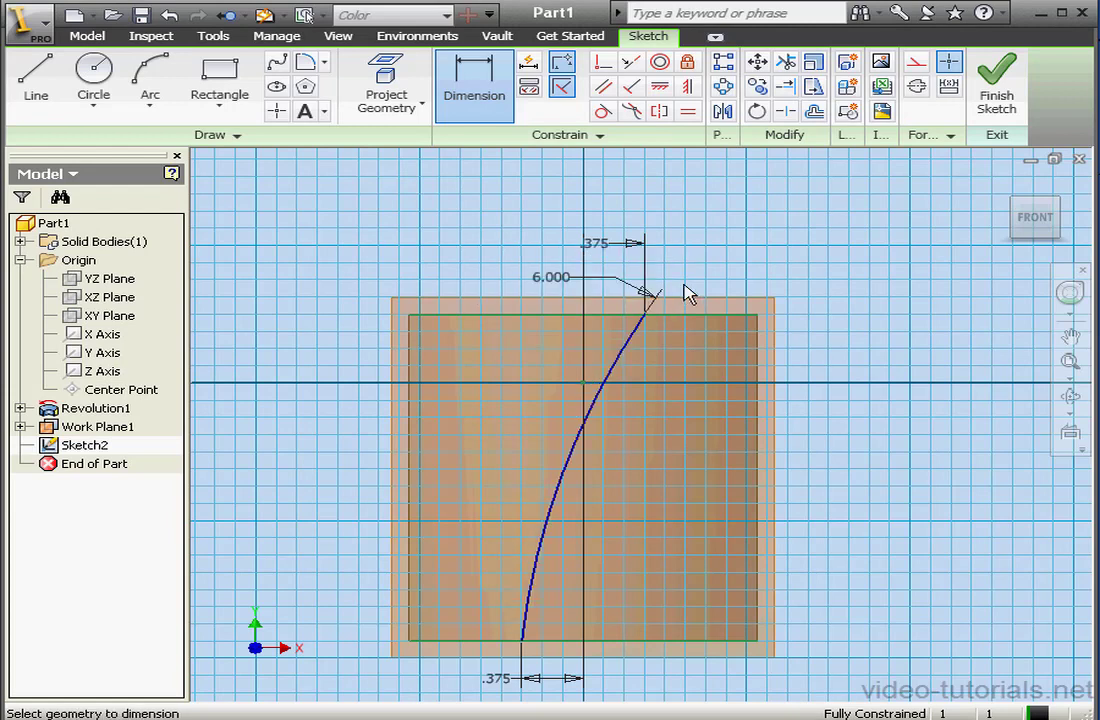
# - Draw a second three-point arc left of the first, about 0.13 in away at the bottom edge and 0.16 in at the top edge
pyautogui.click(146, 78)
pyautogui.click(503, 638)
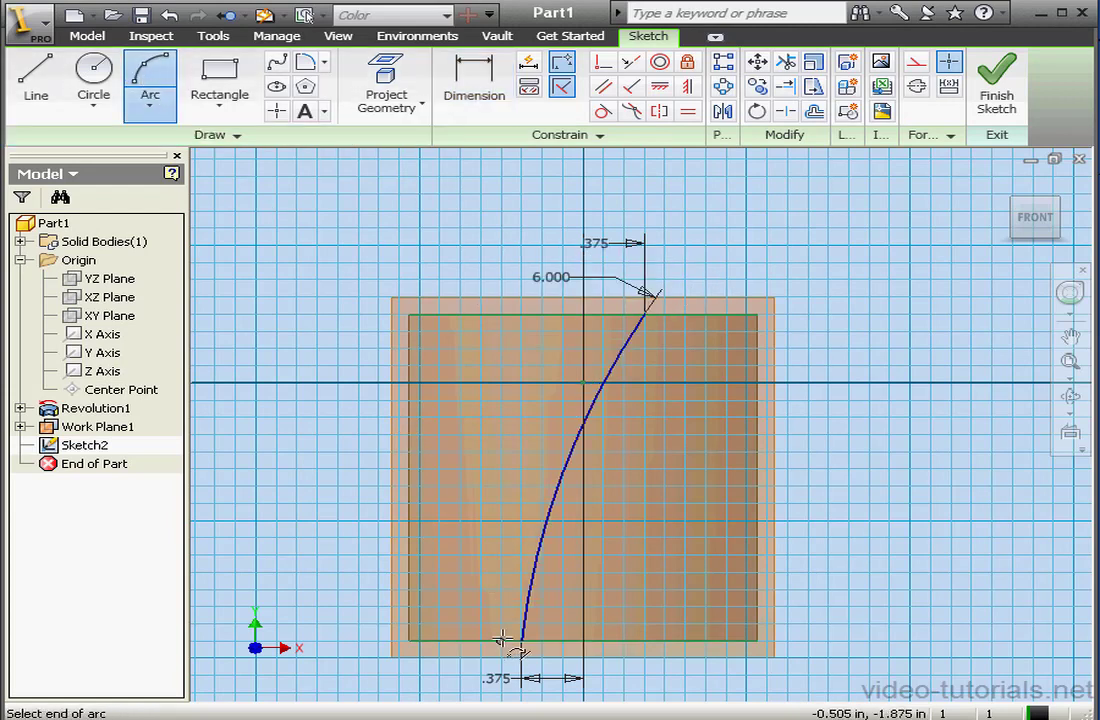
pyautogui.click(616, 316)
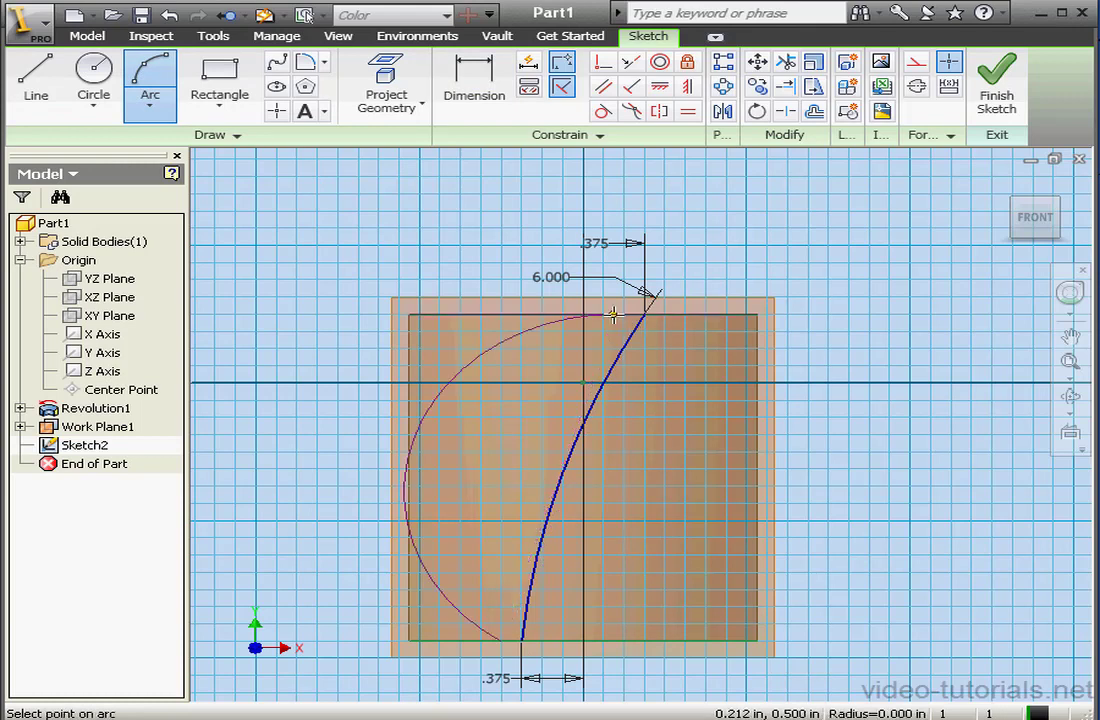
pyautogui.click(529, 453)
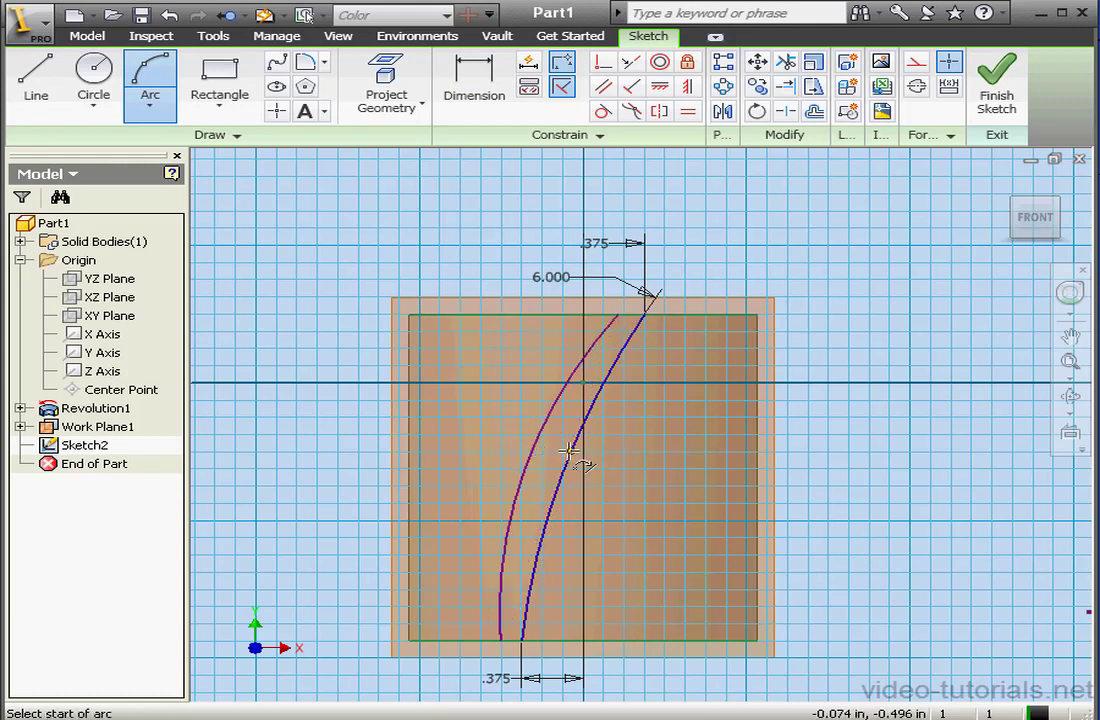
# - Dimension the horizontal gap between the two arcs' upper endpoints and set it to 0.25 in
pyautogui.click(480, 100)
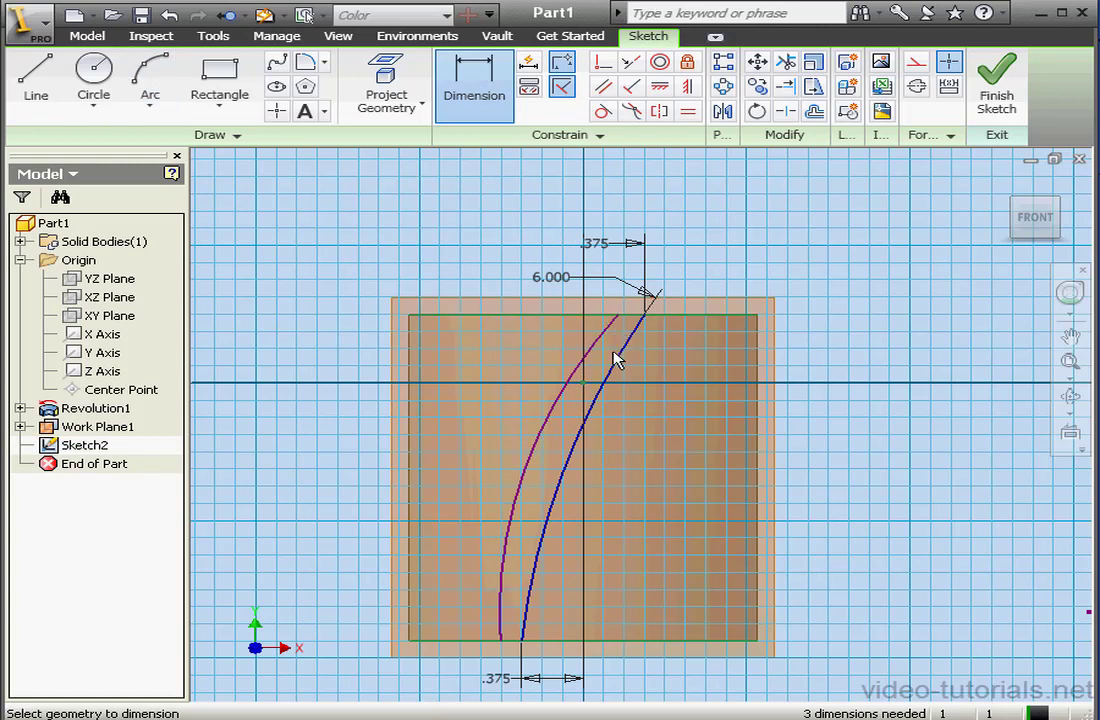
pyautogui.click(645, 314)
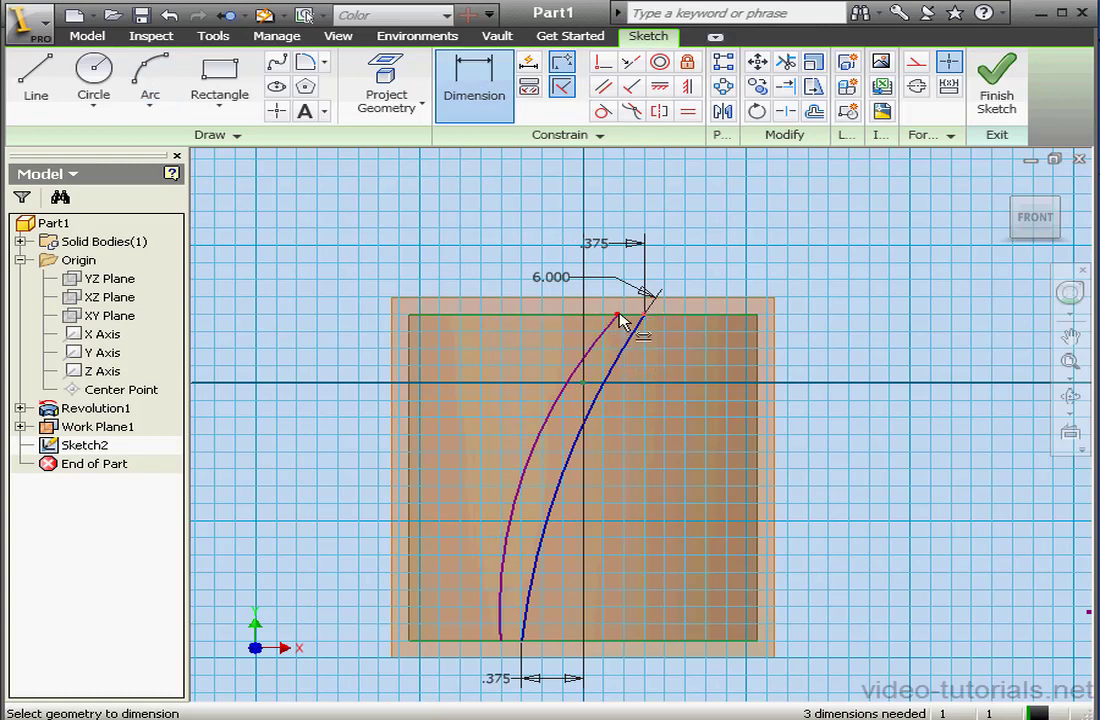
pyautogui.click(619, 315)
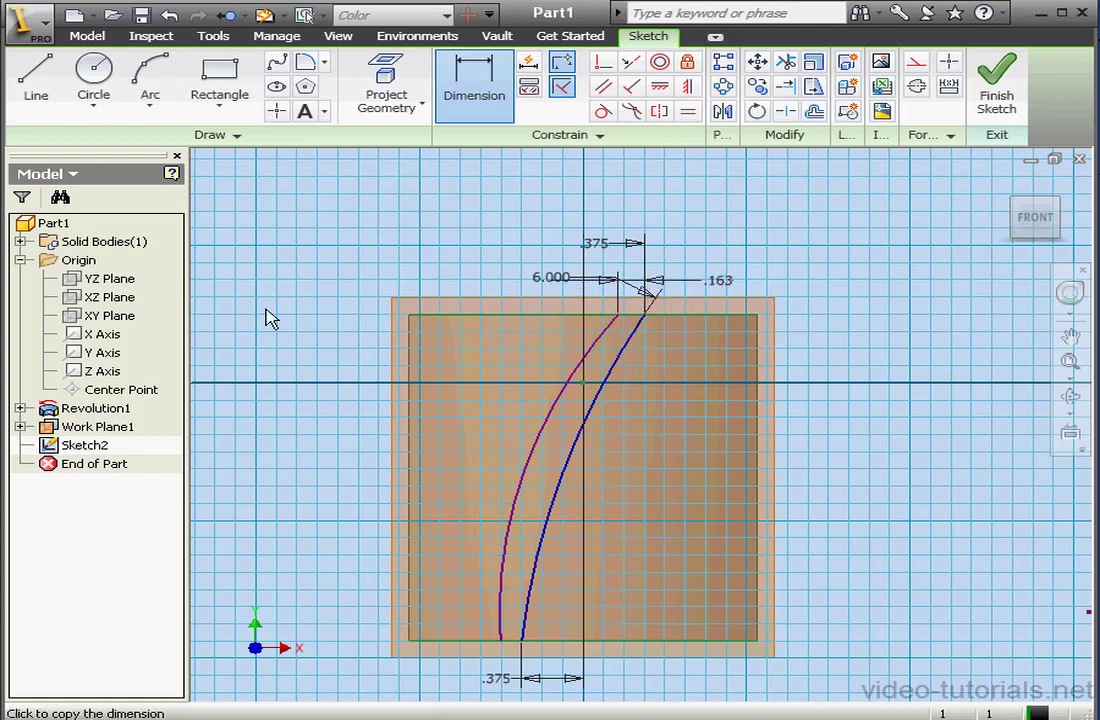
pyautogui.click(706, 279)
pyautogui.moveTo(703, 290); pyautogui.dragTo(617, 301)
pyautogui.write('2')
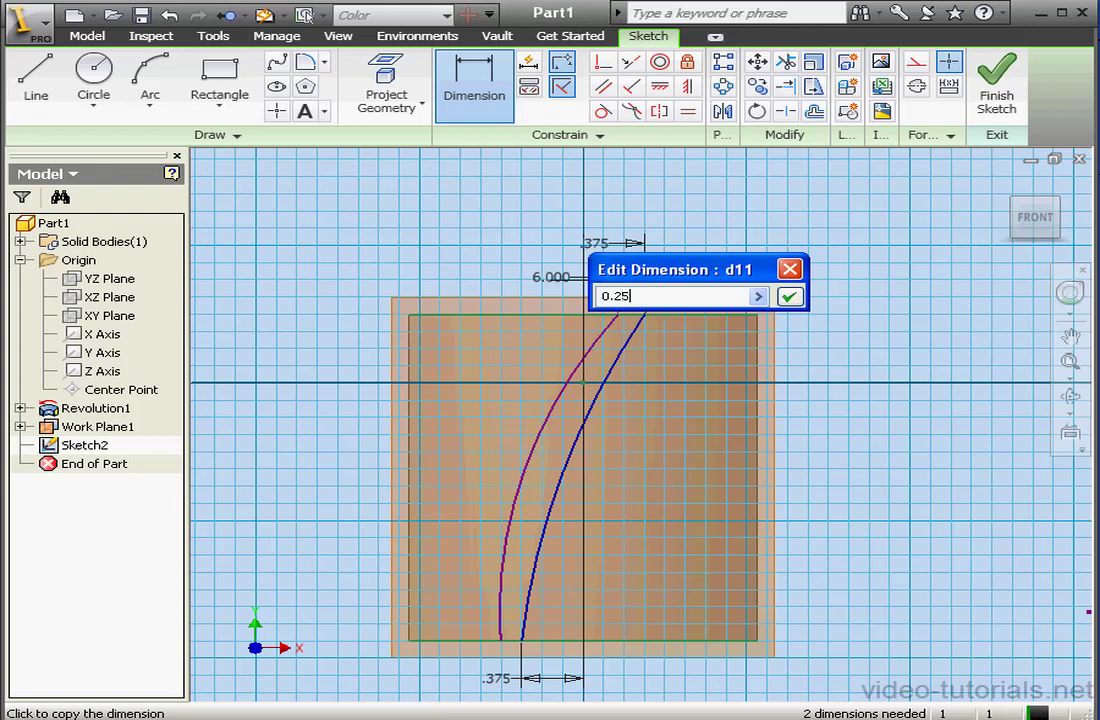
pyautogui.write('5')
pyautogui.click(789, 296)
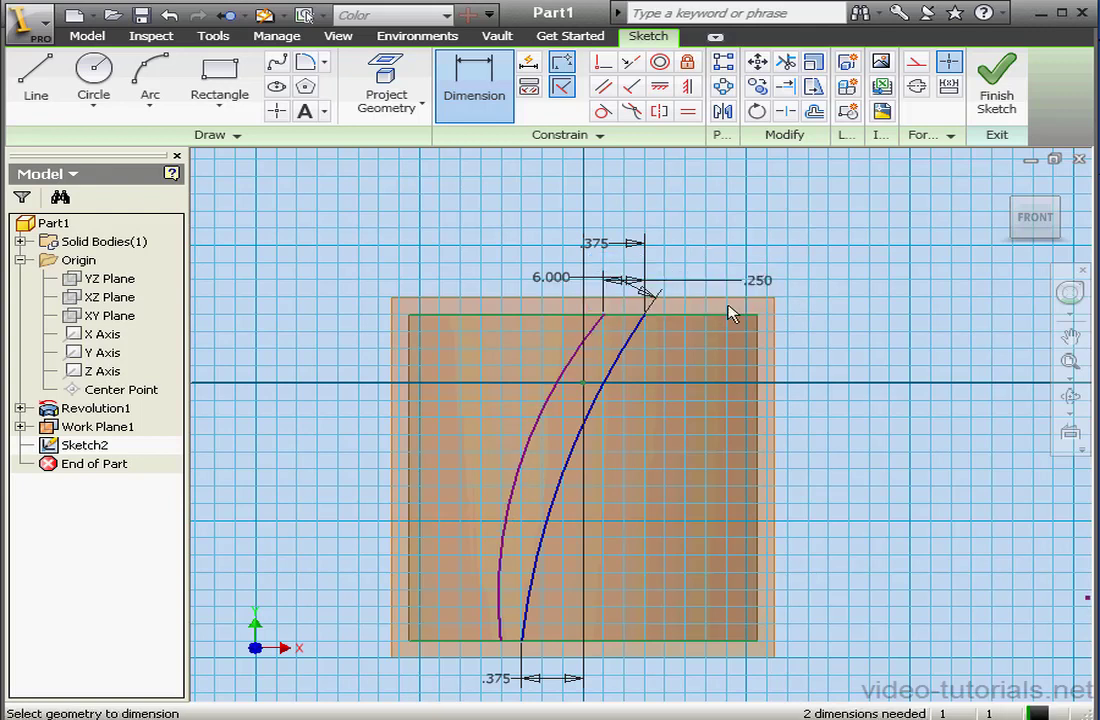
# - Dimension the horizontal gap between the two arcs' lower endpoints and set it to 0.25 in
pyautogui.click(524, 643)
pyautogui.click(429, 669)
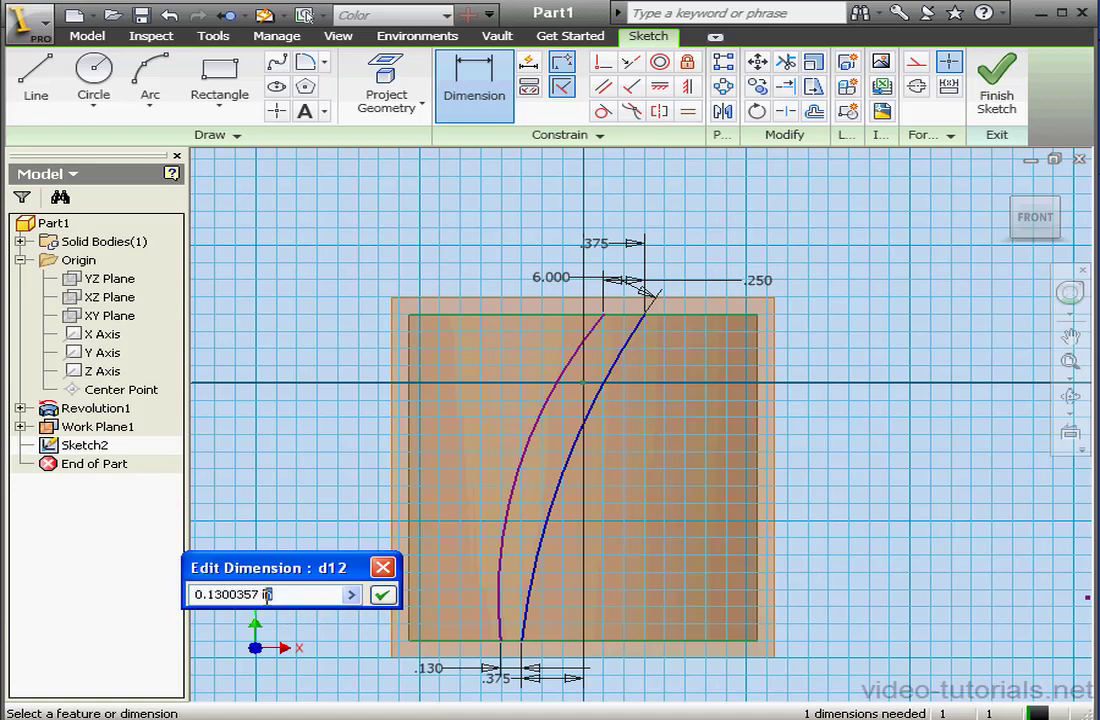
pyautogui.moveTo(272, 594); pyautogui.dragTo(216, 598)
pyautogui.write('25')
pyautogui.click(383, 596)
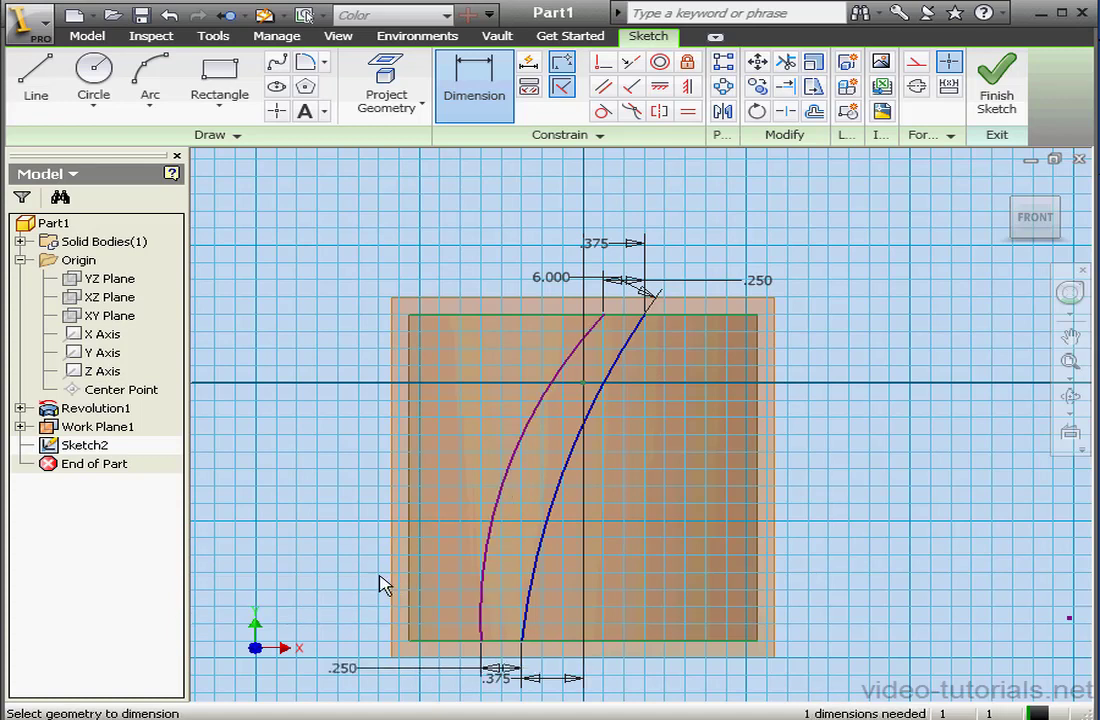
# - Dimension the radius of the second, left-hand arc and set it to 4 in
pyautogui.click(481, 601)
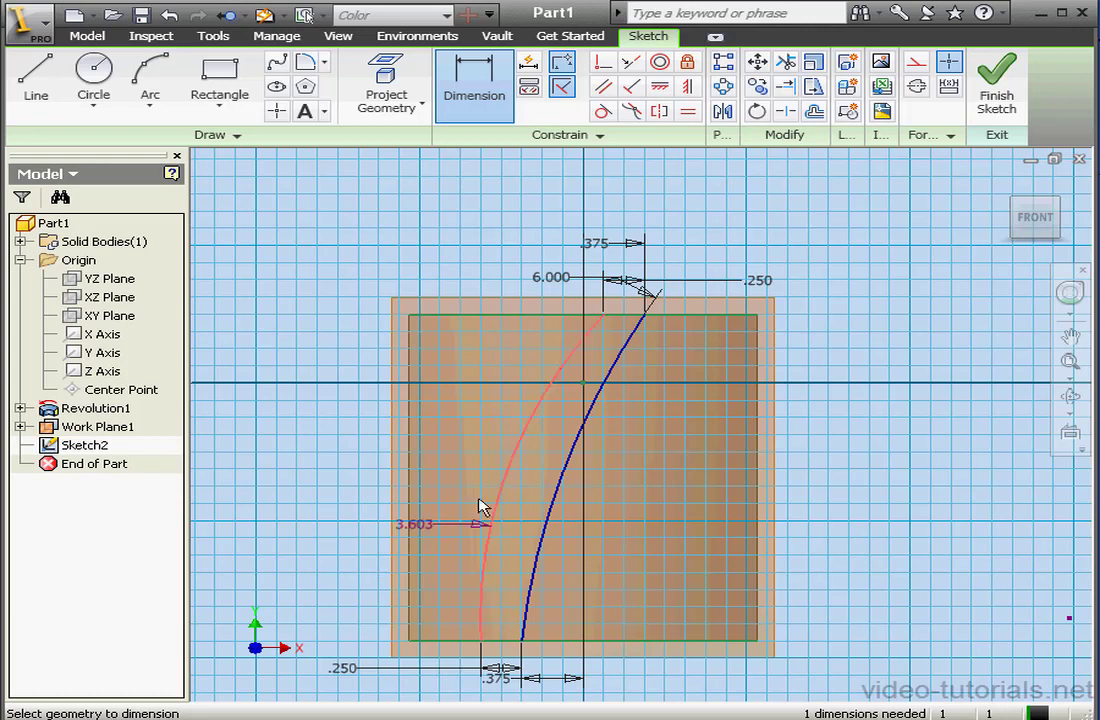
pyautogui.click(520, 343)
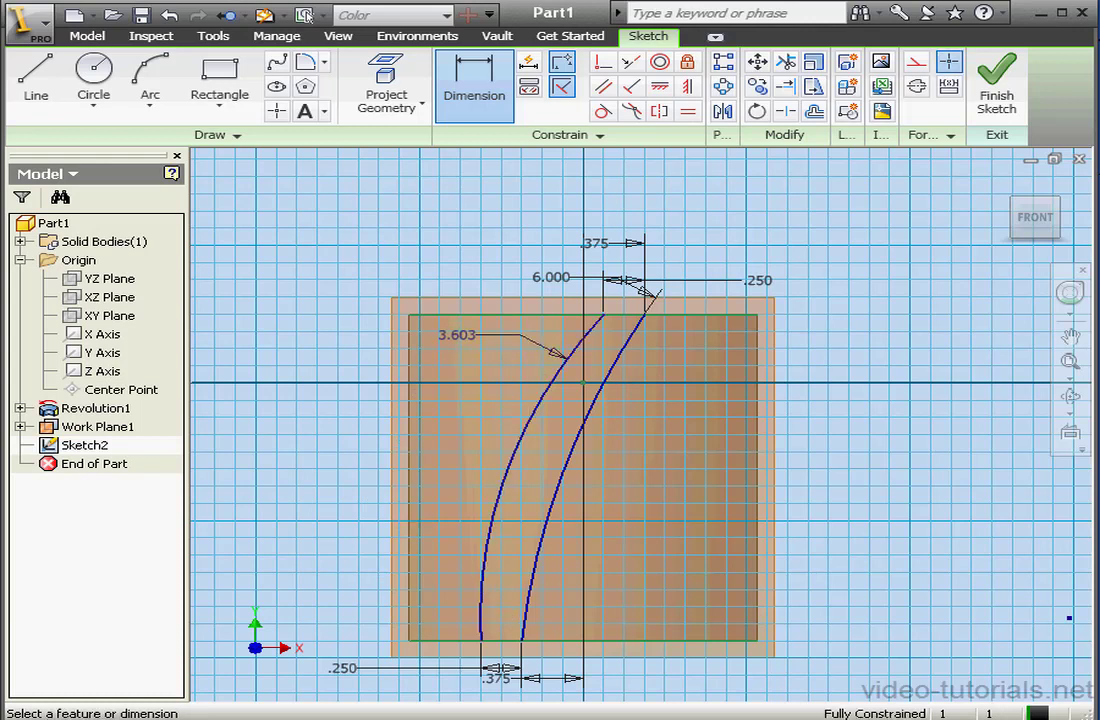
pyautogui.write('4')
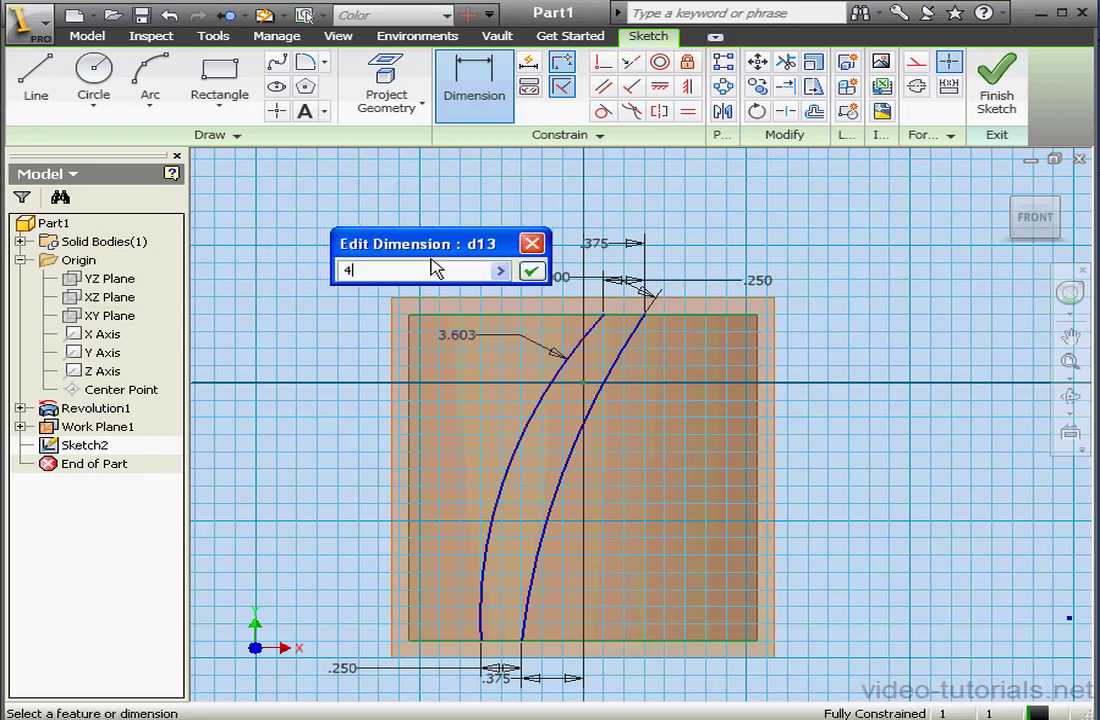
pyautogui.click(532, 272)
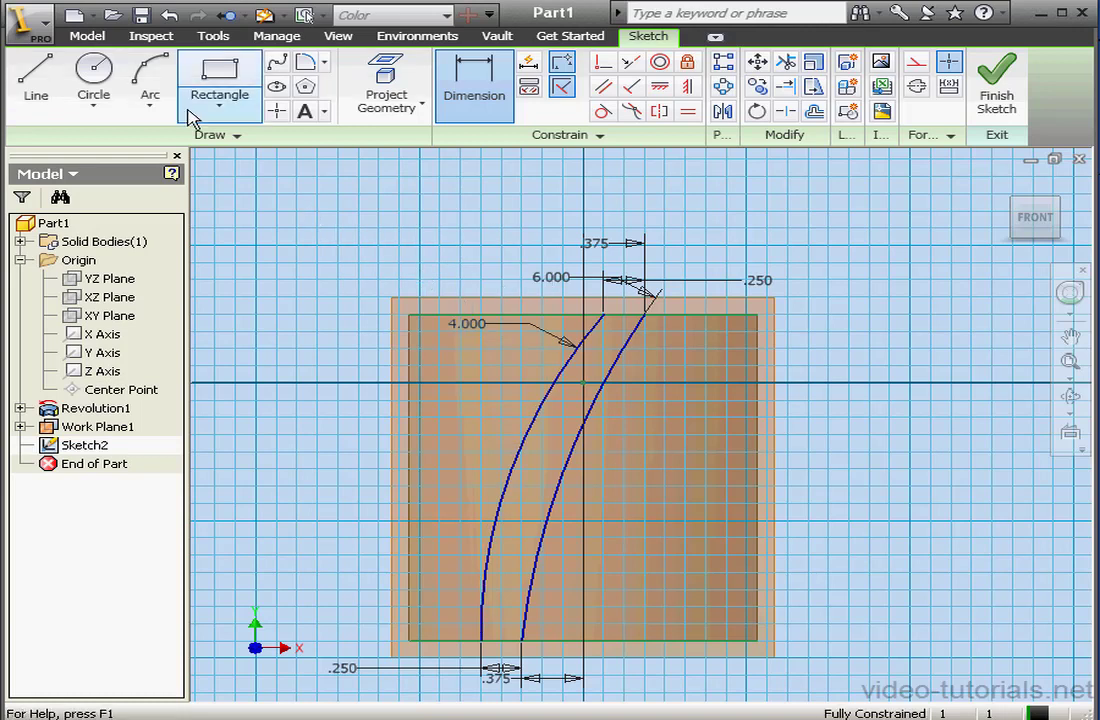
# - Draw a third three-point arc crossing the other two, from the bottom edge's left part to the top edge about 0.83 in right of the origin
pyautogui.click(151, 88)
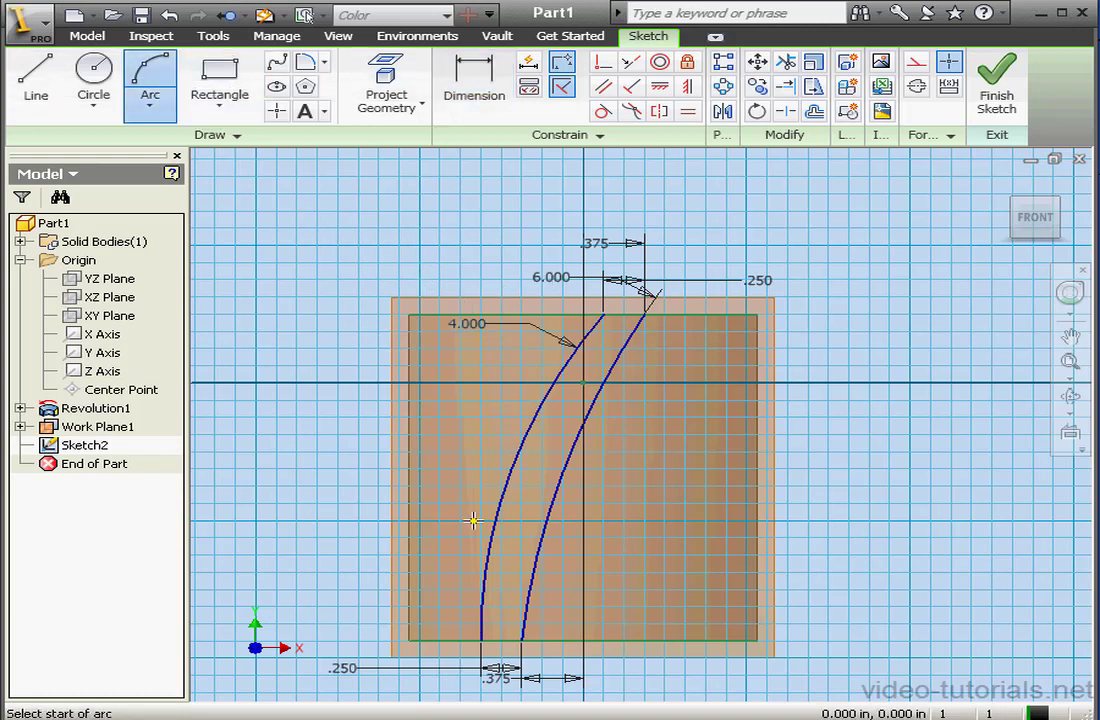
pyautogui.click(426, 640)
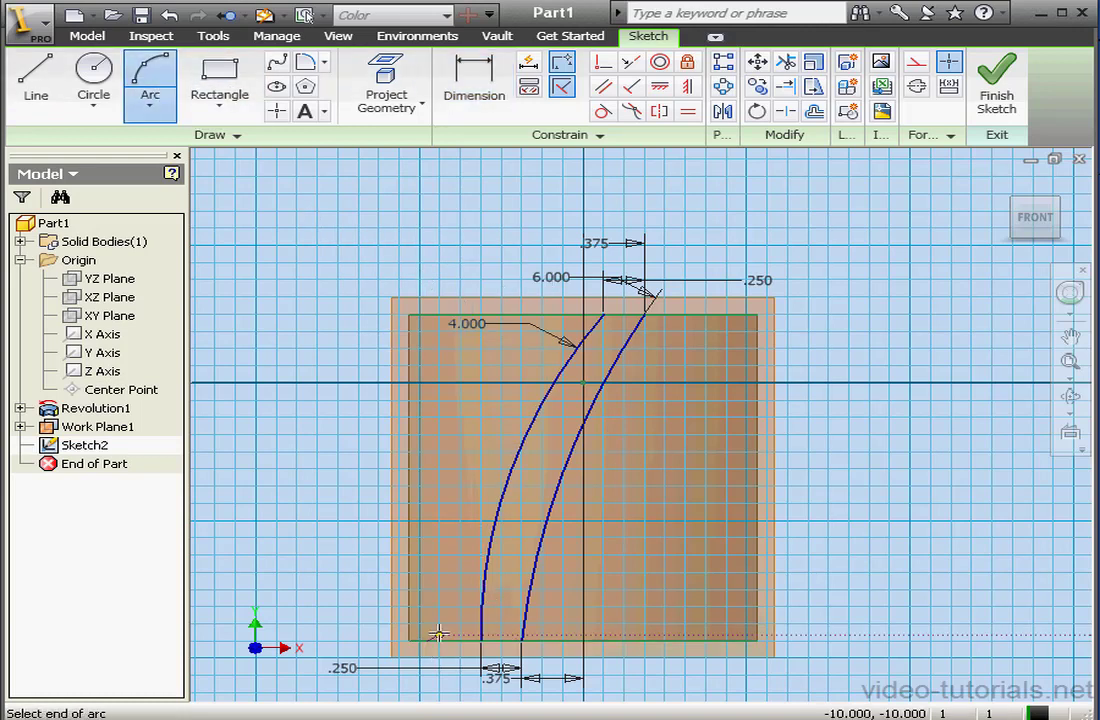
pyautogui.click(718, 318)
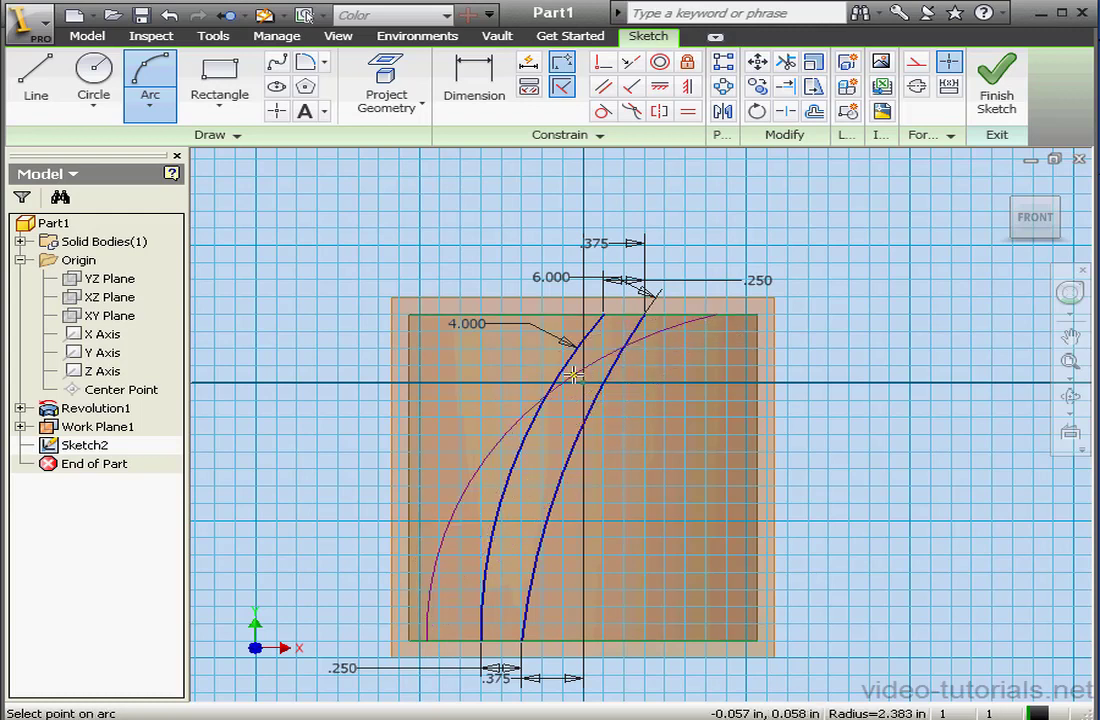
pyautogui.click(587, 396)
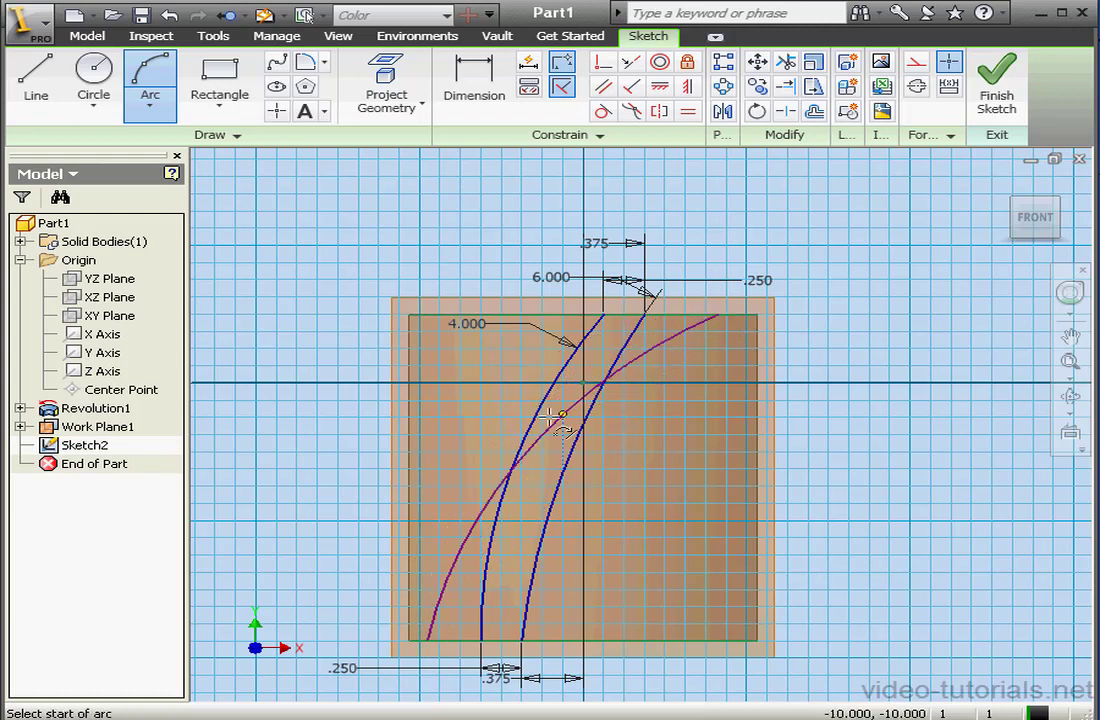
# - Dimension the horizontal distance from the origin to the third arc's upper endpoint and set it to 1.25 in
pyautogui.click(484, 90)
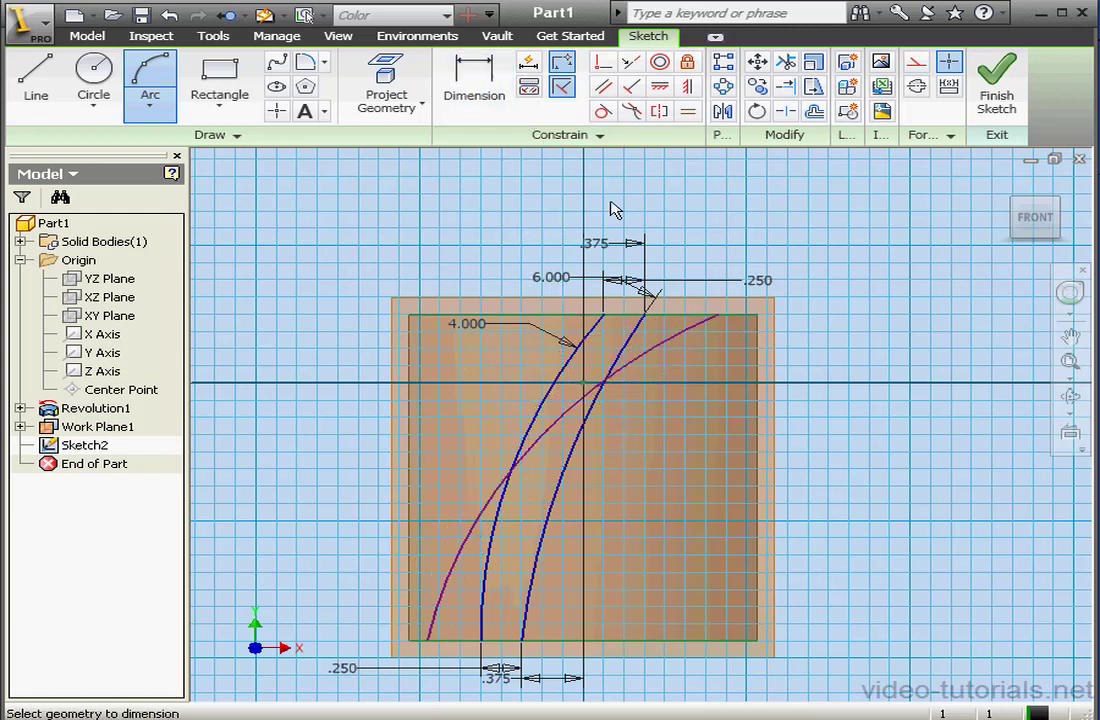
pyautogui.click(584, 383)
pyautogui.click(719, 318)
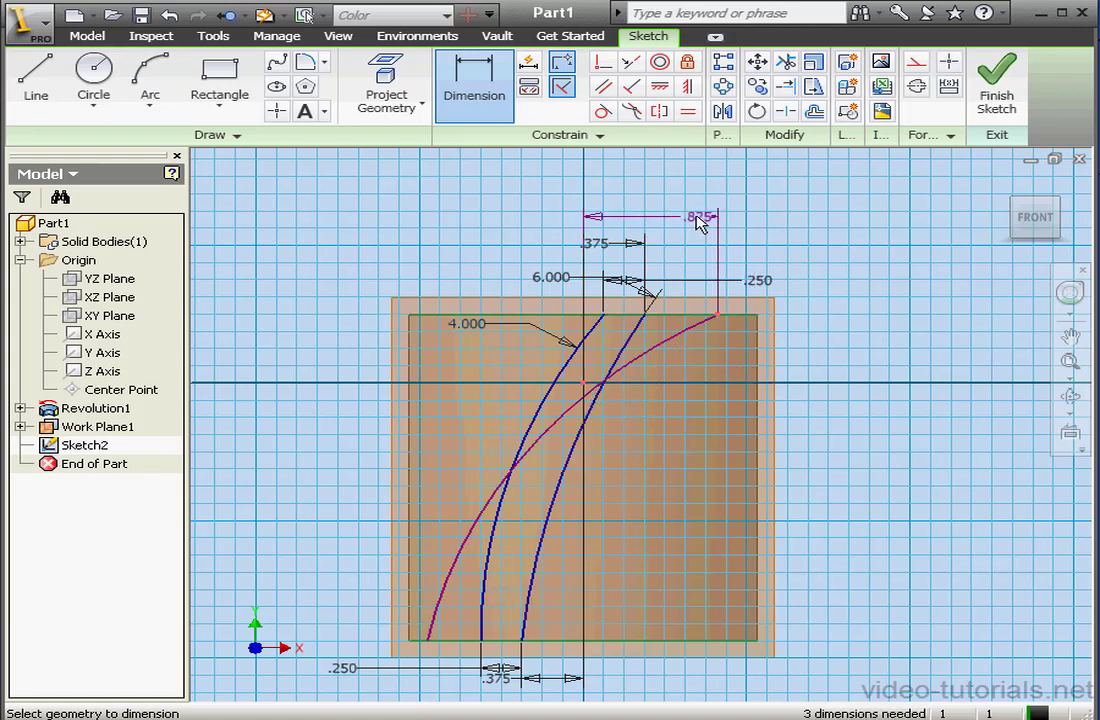
pyautogui.click(688, 215)
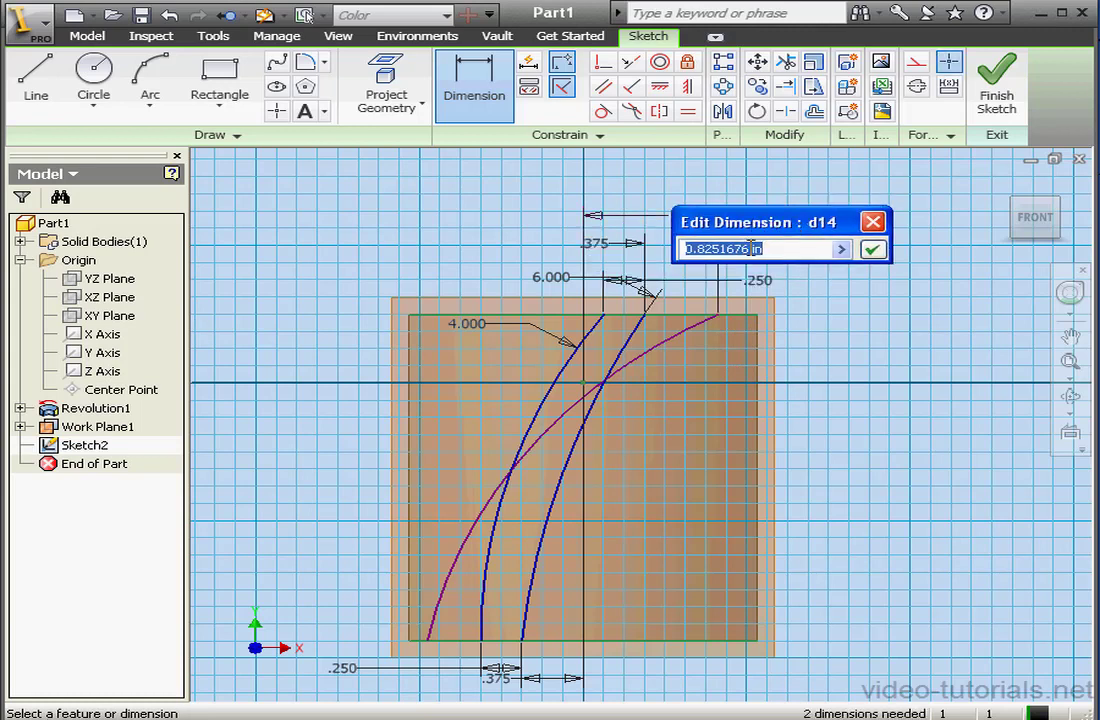
pyautogui.write('1.2')
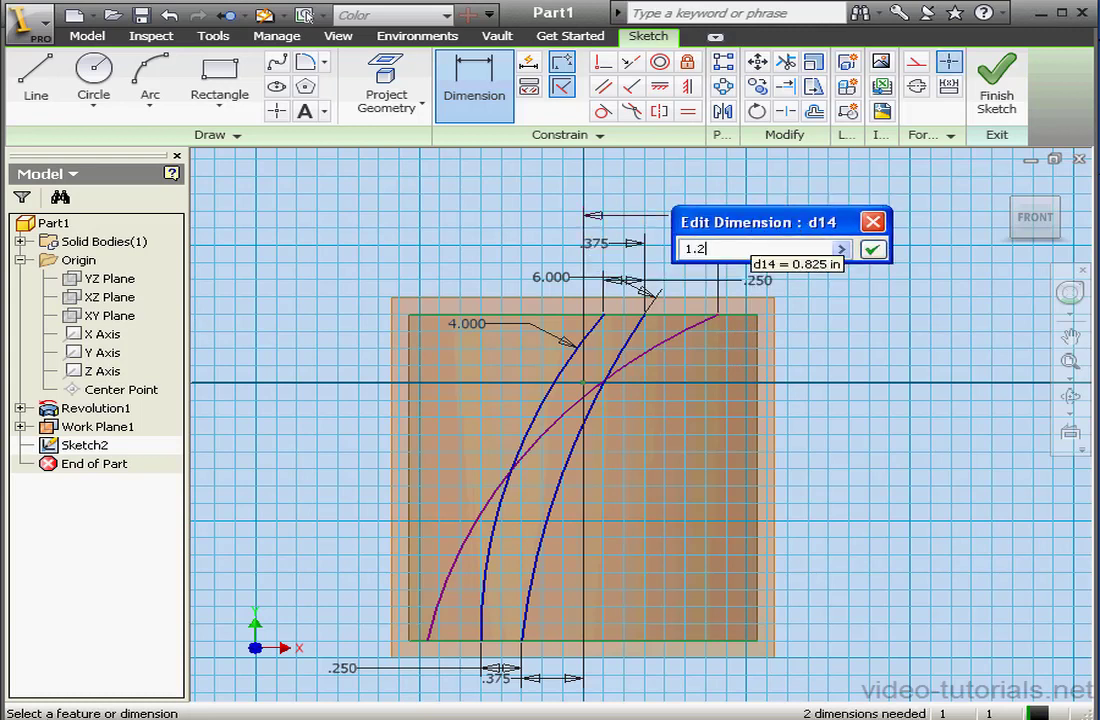
pyautogui.write('5')
pyautogui.click(872, 249)
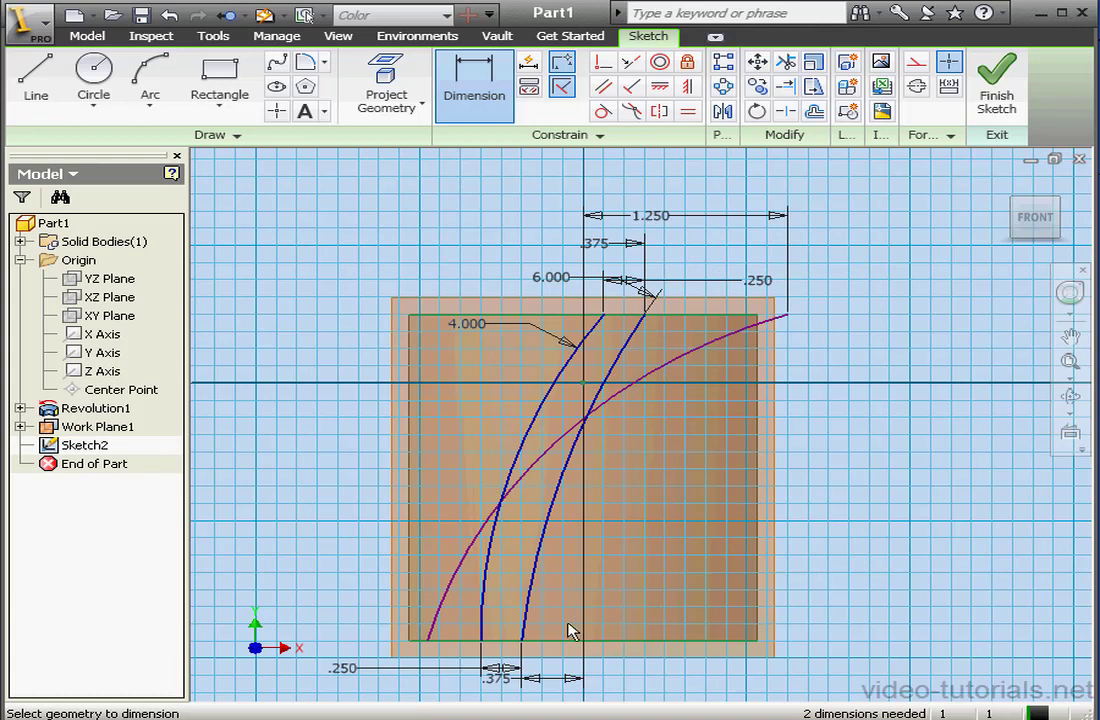
# - Dimension the horizontal distance from the origin to the third arc's lower endpoint and set it to 1.25 in
pyautogui.click(583, 383)
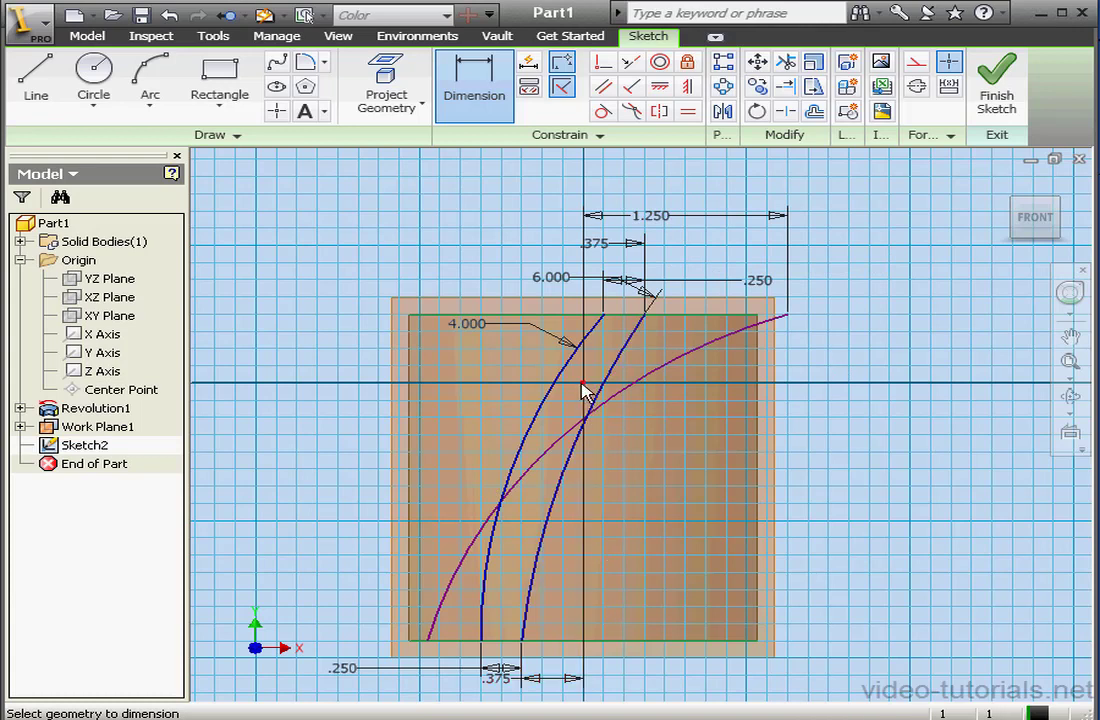
pyautogui.click(429, 641)
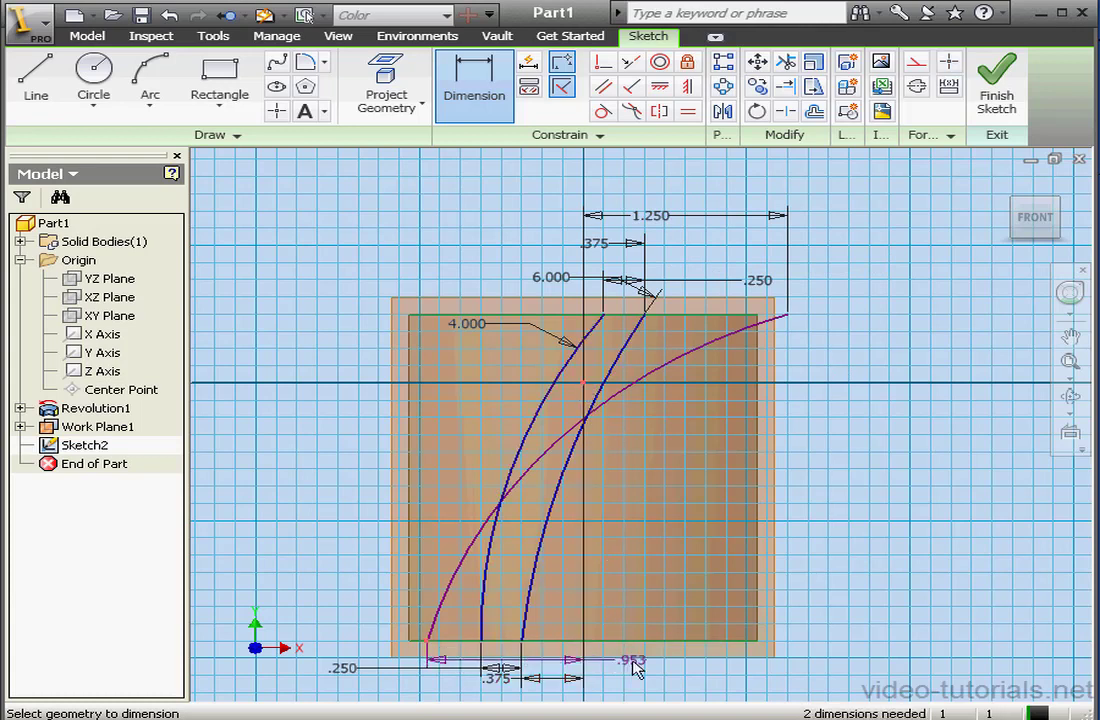
pyautogui.click(636, 666)
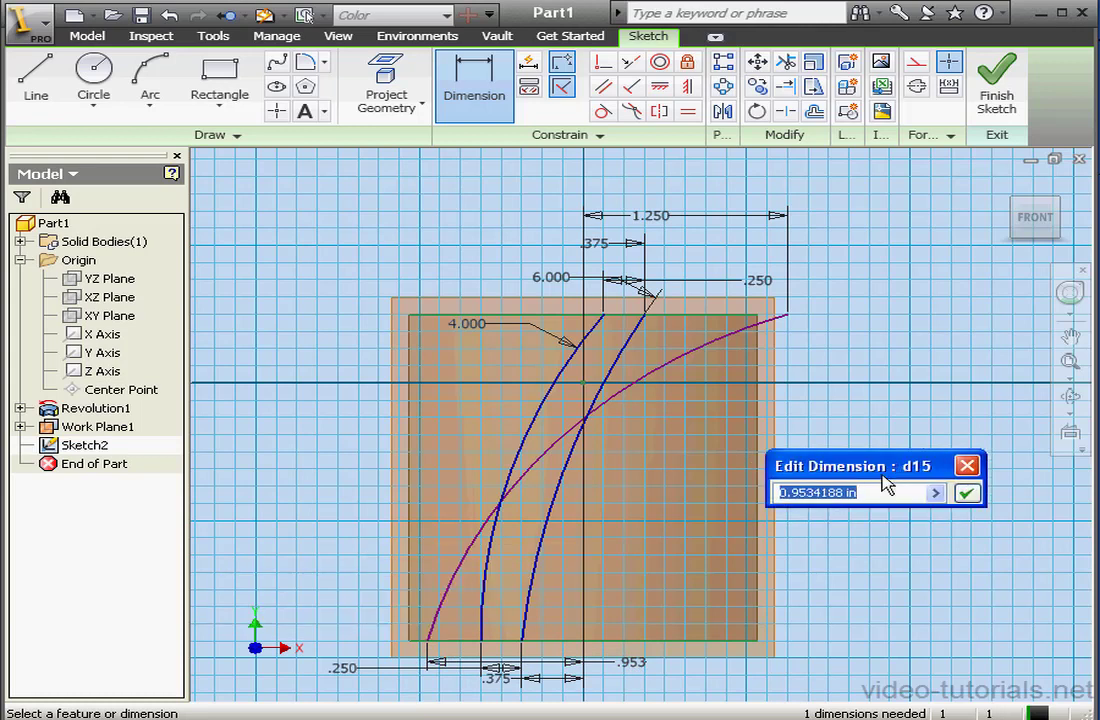
pyautogui.write('1.25')
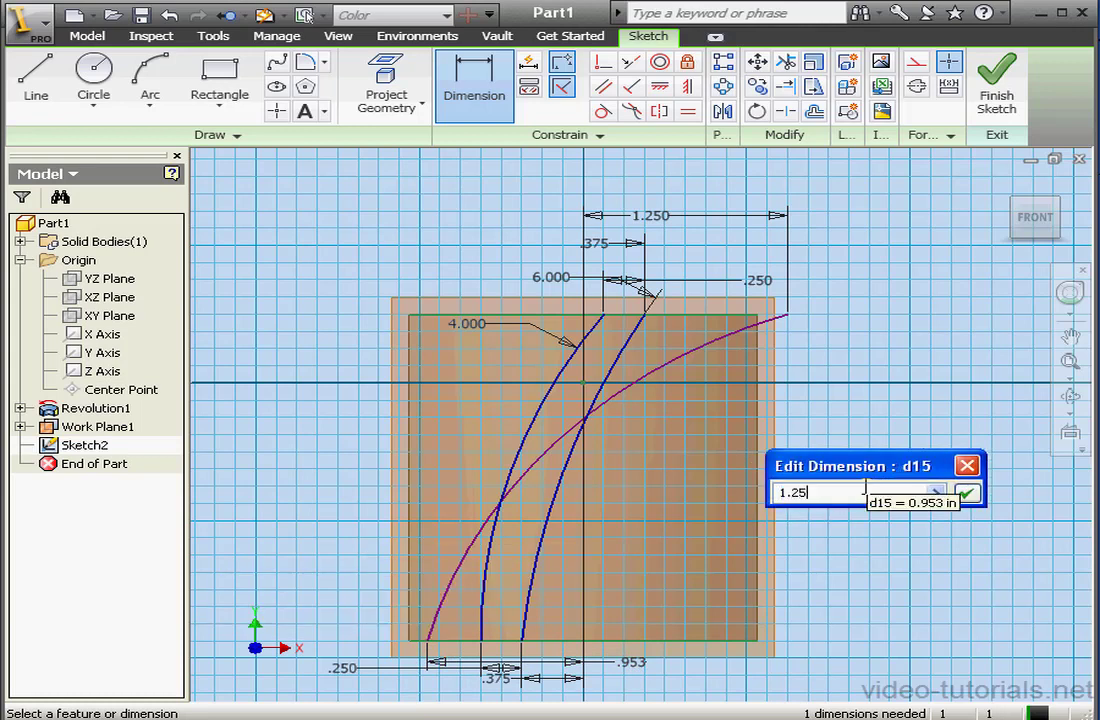
pyautogui.click(967, 492)
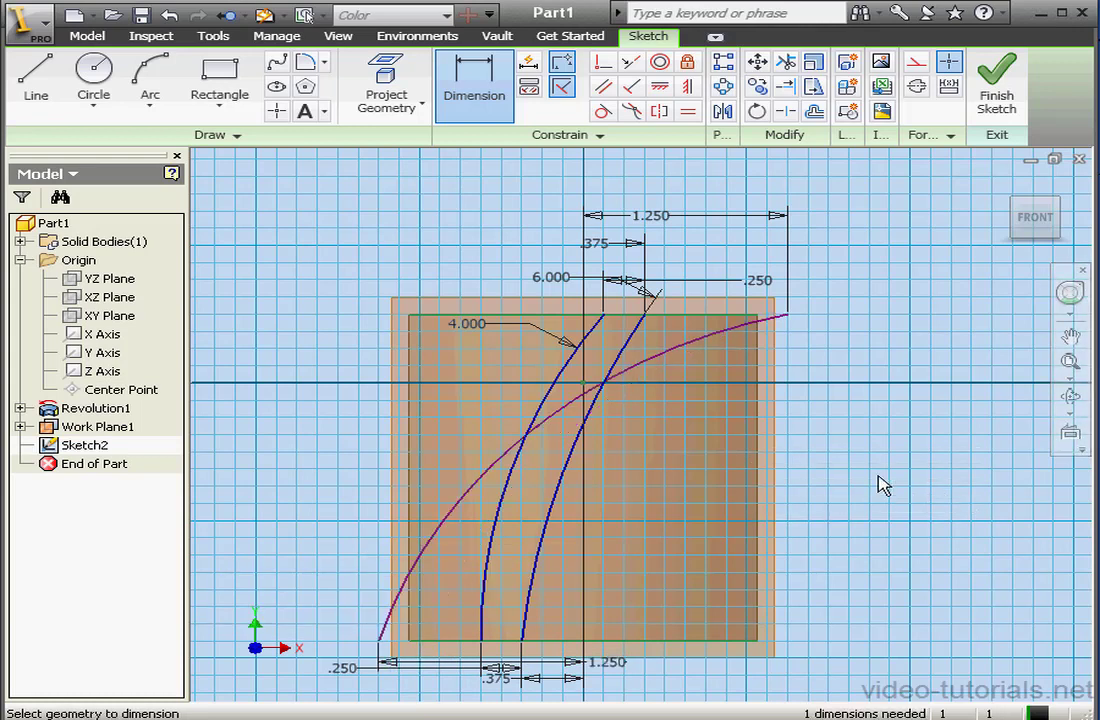
# - Dimension the radius of the third arc and set it to 4 in
pyautogui.click(688, 350)
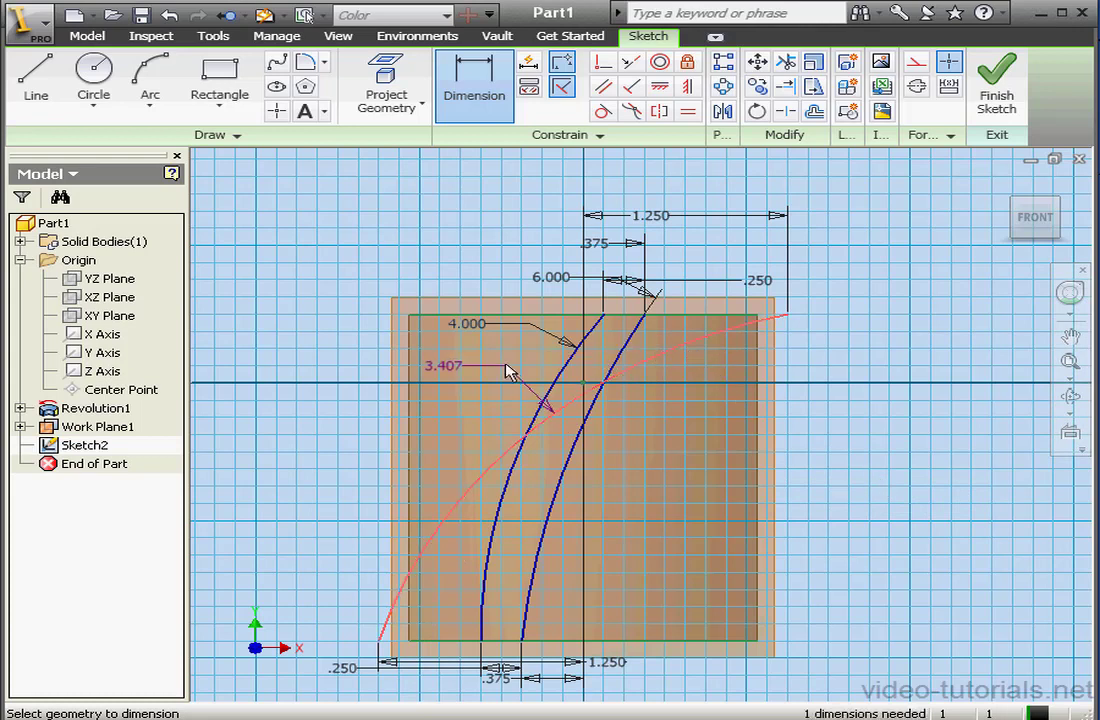
pyautogui.click(496, 371)
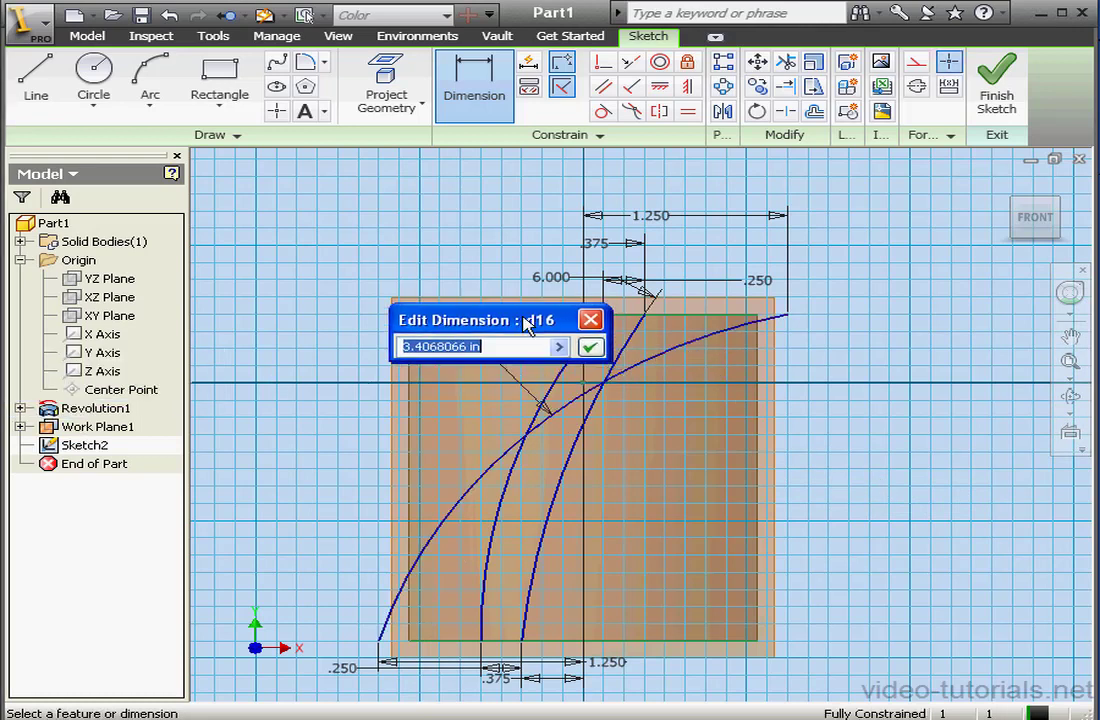
pyautogui.write('4')
pyautogui.click(590, 346)
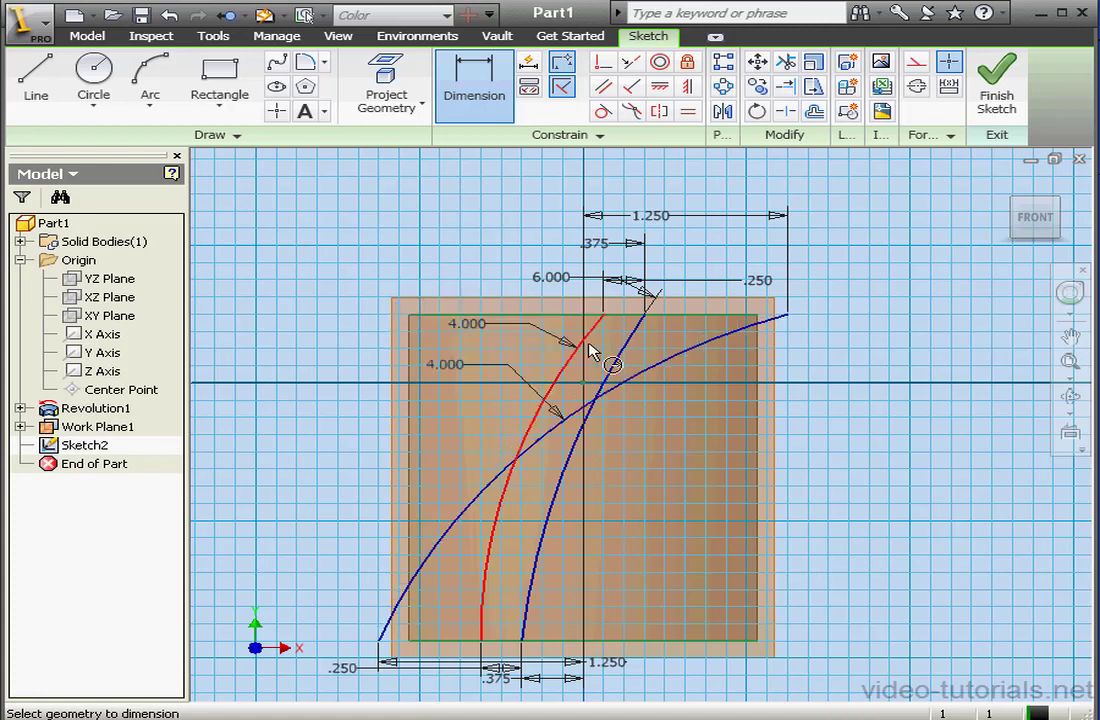
# - Draw a fourth three-point arc above the third, from the top edge about 0.92 in right of the origin to just left of the third arc's lower end
pyautogui.click(150, 80)
pyautogui.click(734, 316)
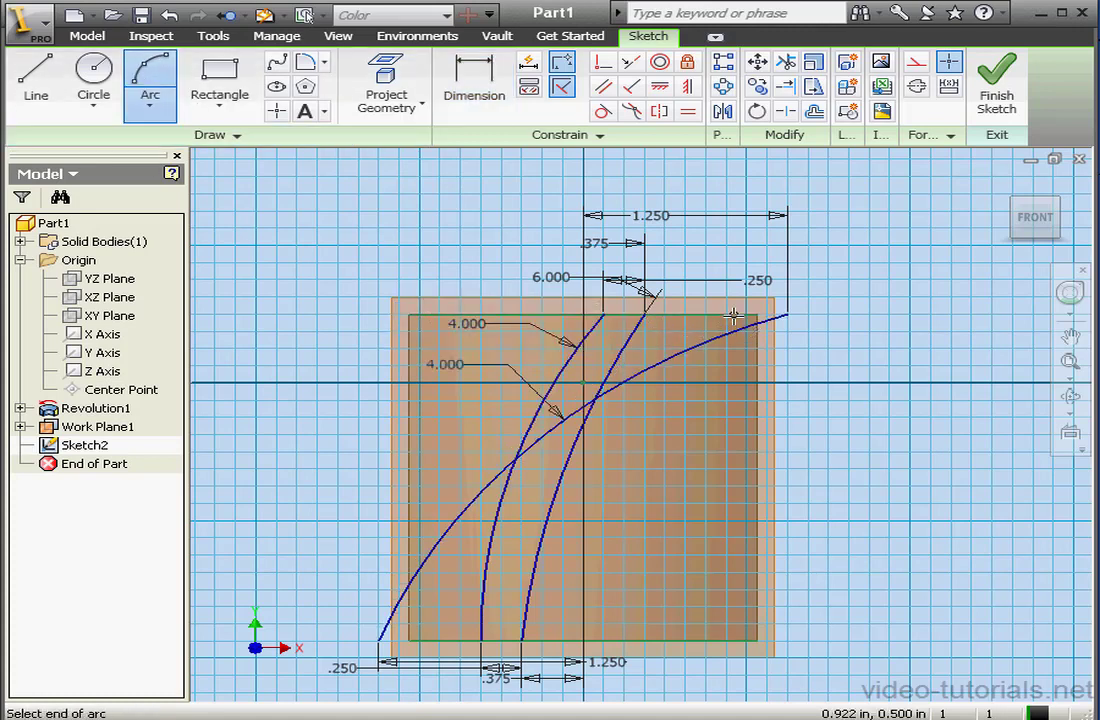
pyautogui.click(343, 643)
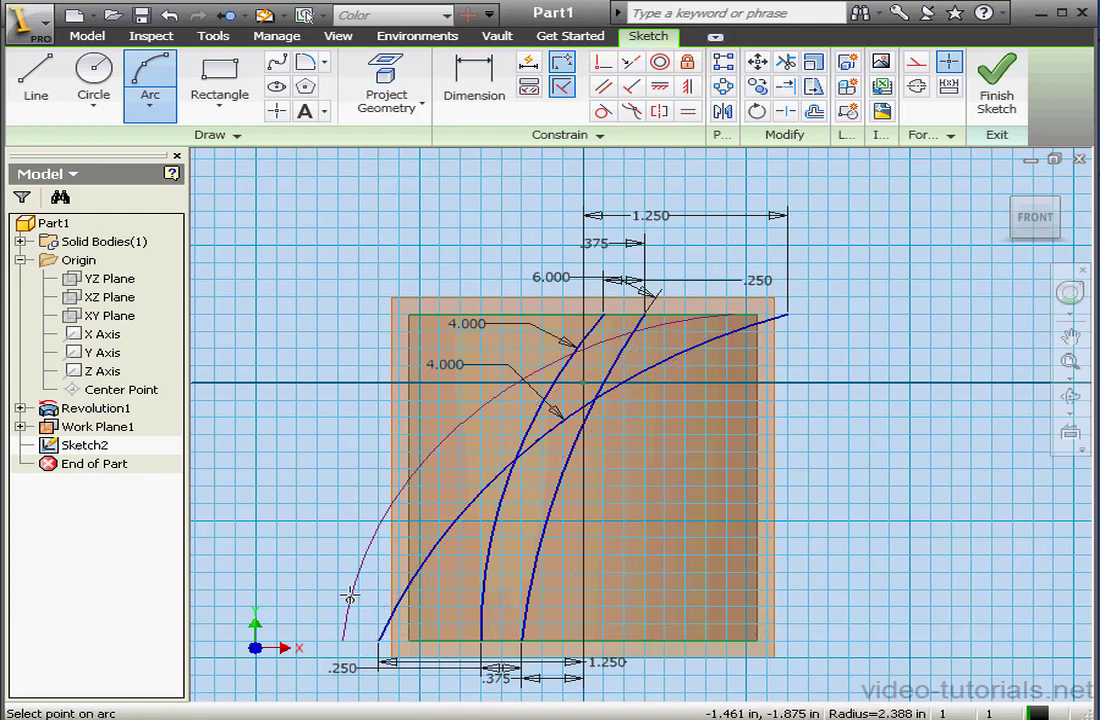
pyautogui.click(423, 507)
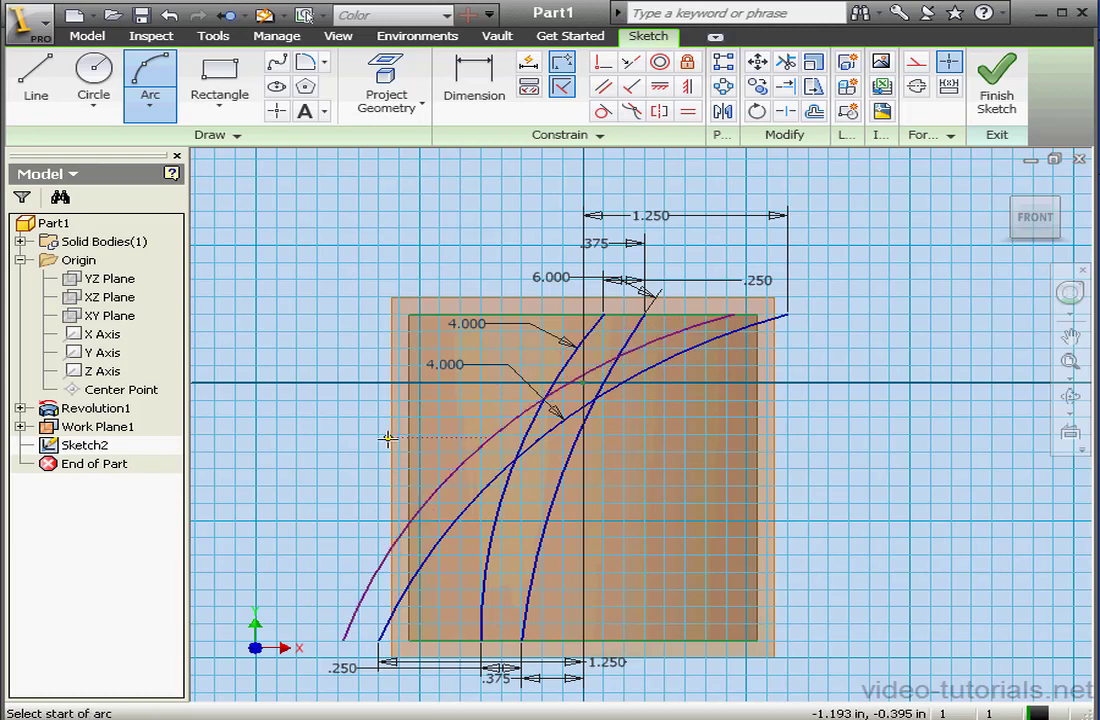
pyautogui.rightClick(387, 437)
pyautogui.click(423, 455)
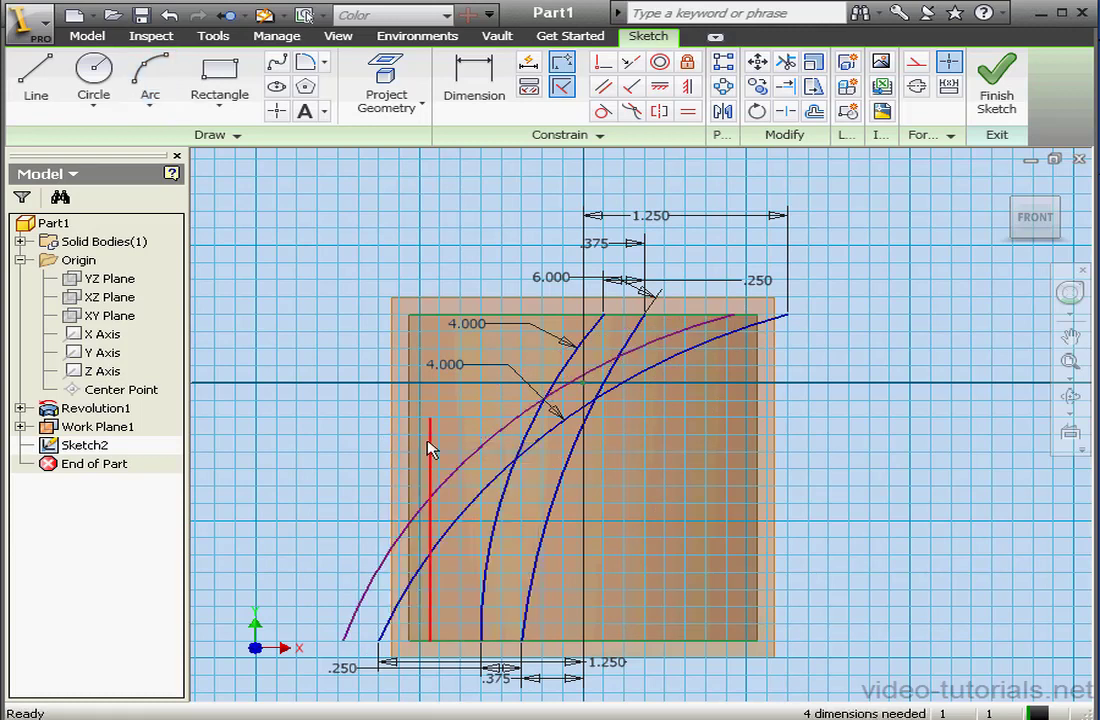
# - Dimension the horizontal gap between the third and fourth arcs' upper endpoints and set it to 0.125 in
pyautogui.click(492, 94)
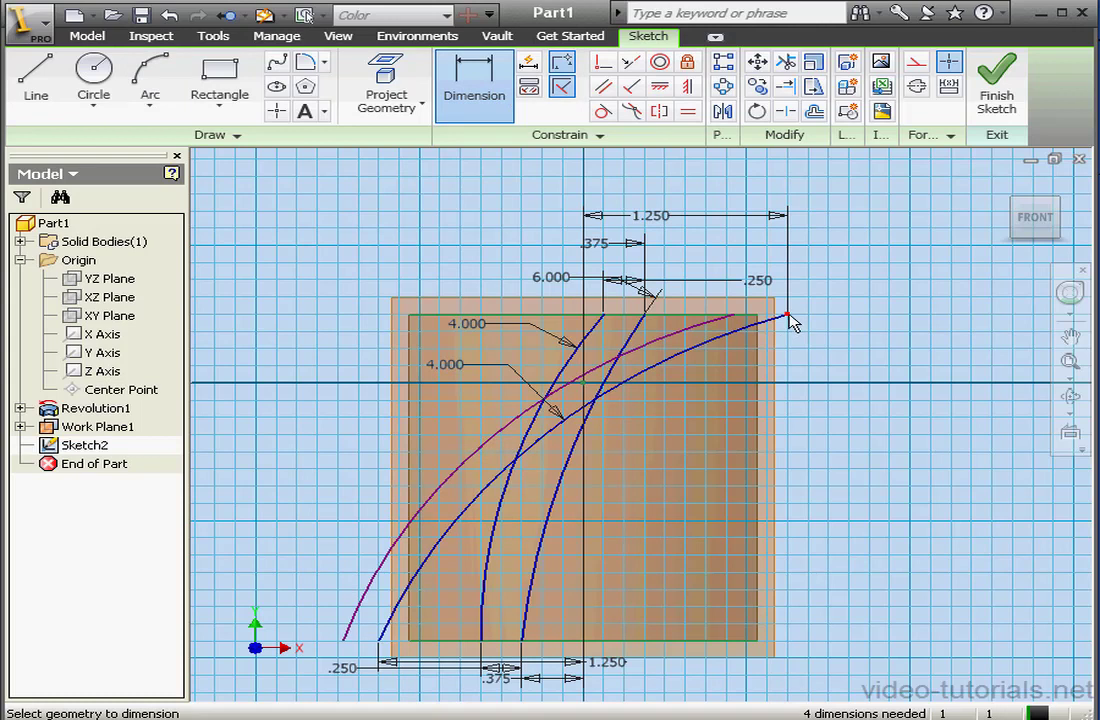
pyautogui.click(787, 316)
pyautogui.click(734, 316)
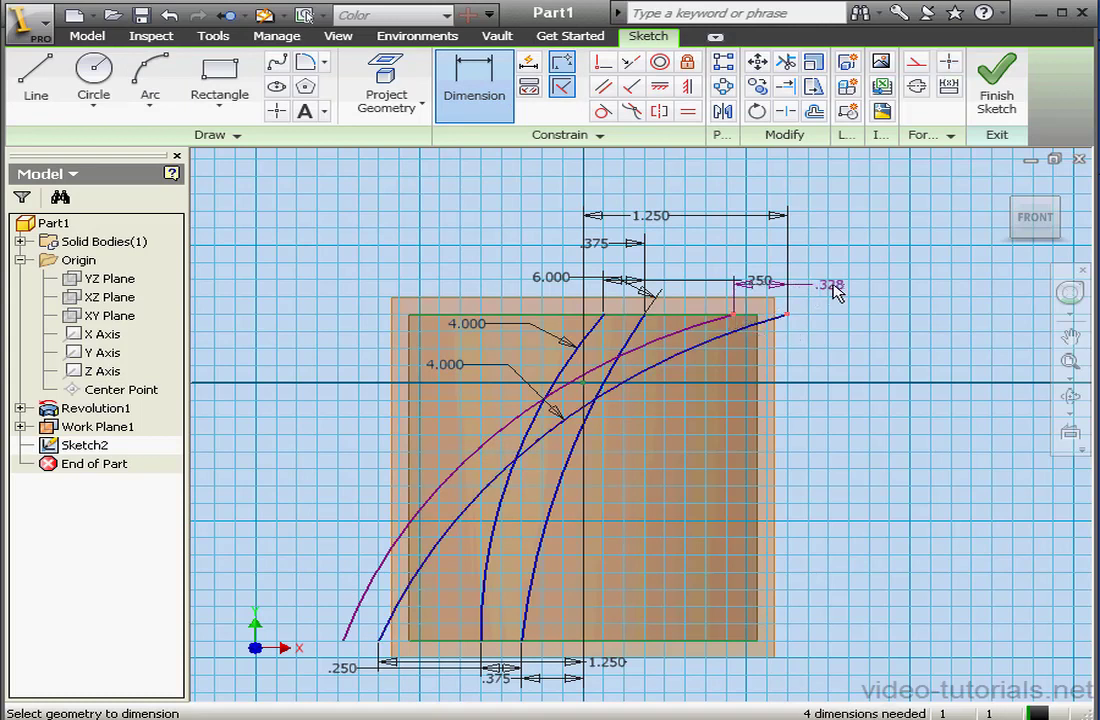
pyautogui.click(836, 291)
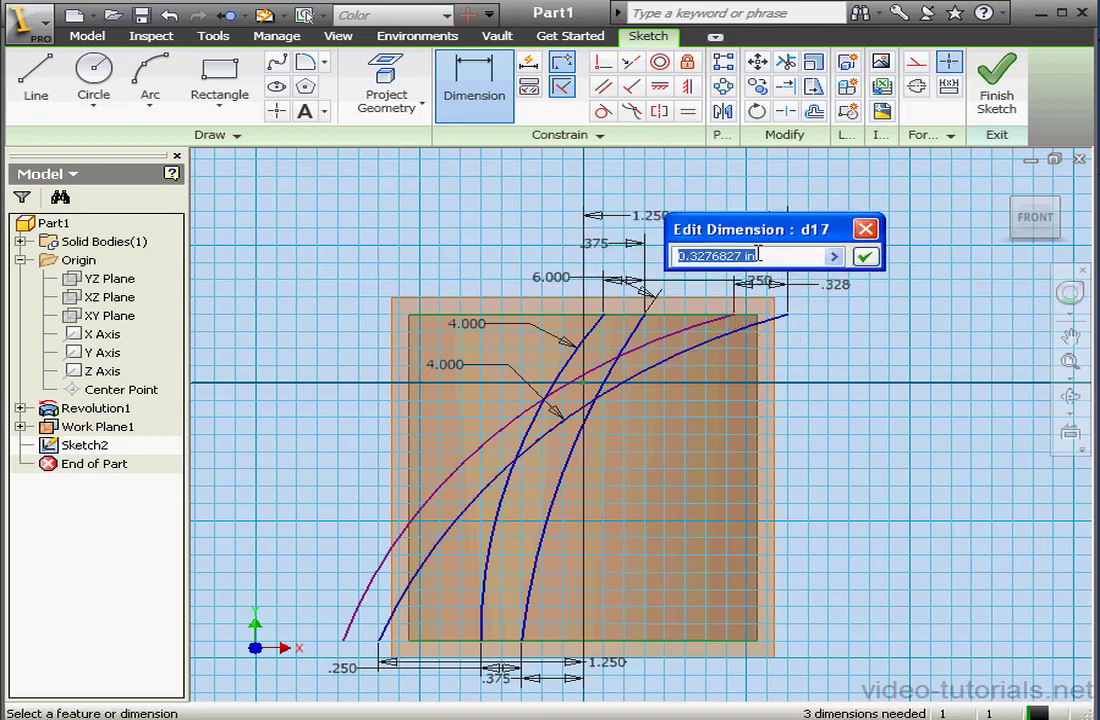
pyautogui.write('125')
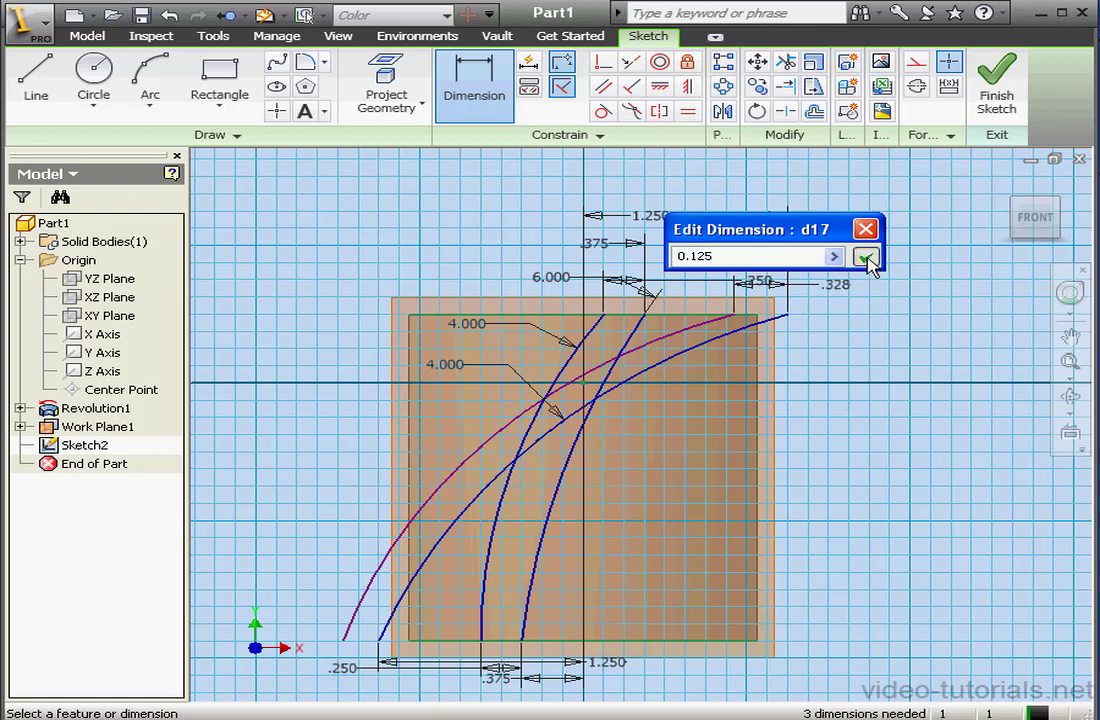
pyautogui.click(864, 256)
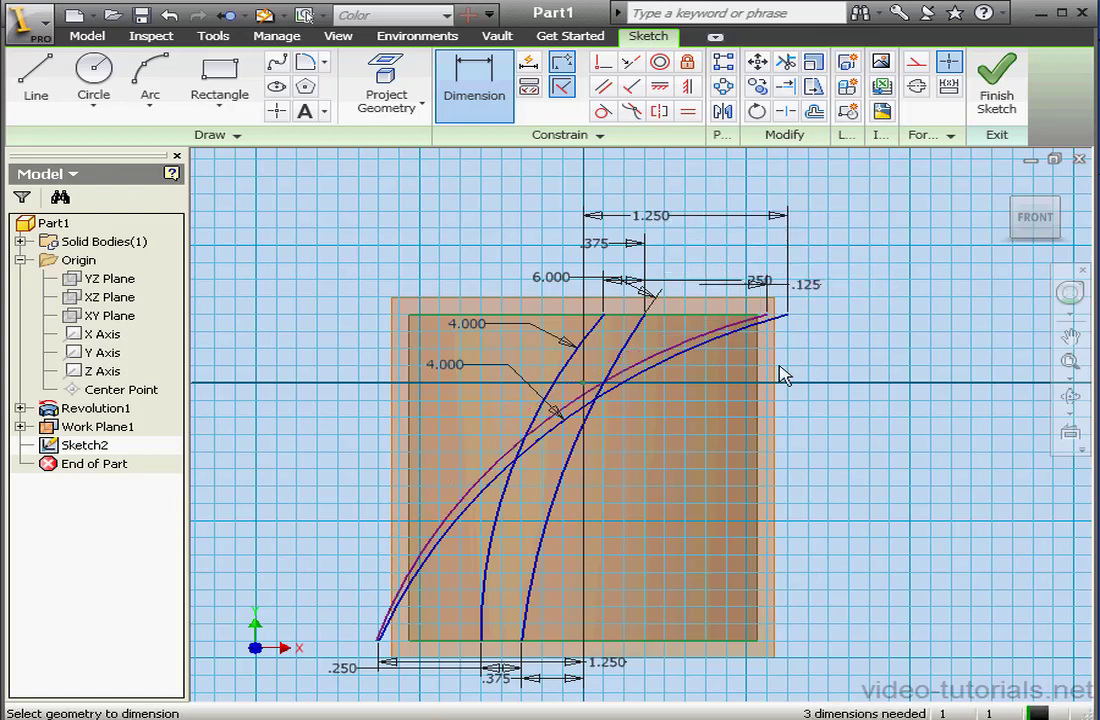
# - Dimension the gap between the third and fourth arcs' lower endpoints and set it to 0.125 in
pyautogui.scroll(-5, 383, 645)
pyautogui.click(368, 647)
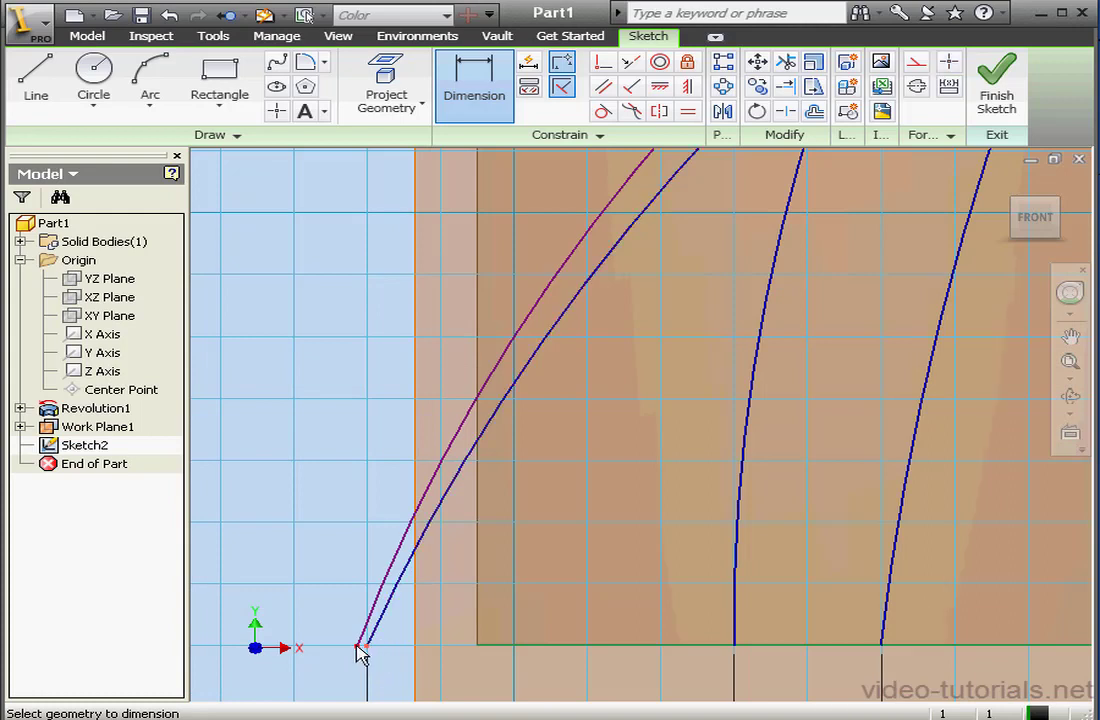
pyautogui.click(358, 646)
pyautogui.click(334, 562)
pyautogui.moveTo(425, 568); pyautogui.dragTo(505, 423)
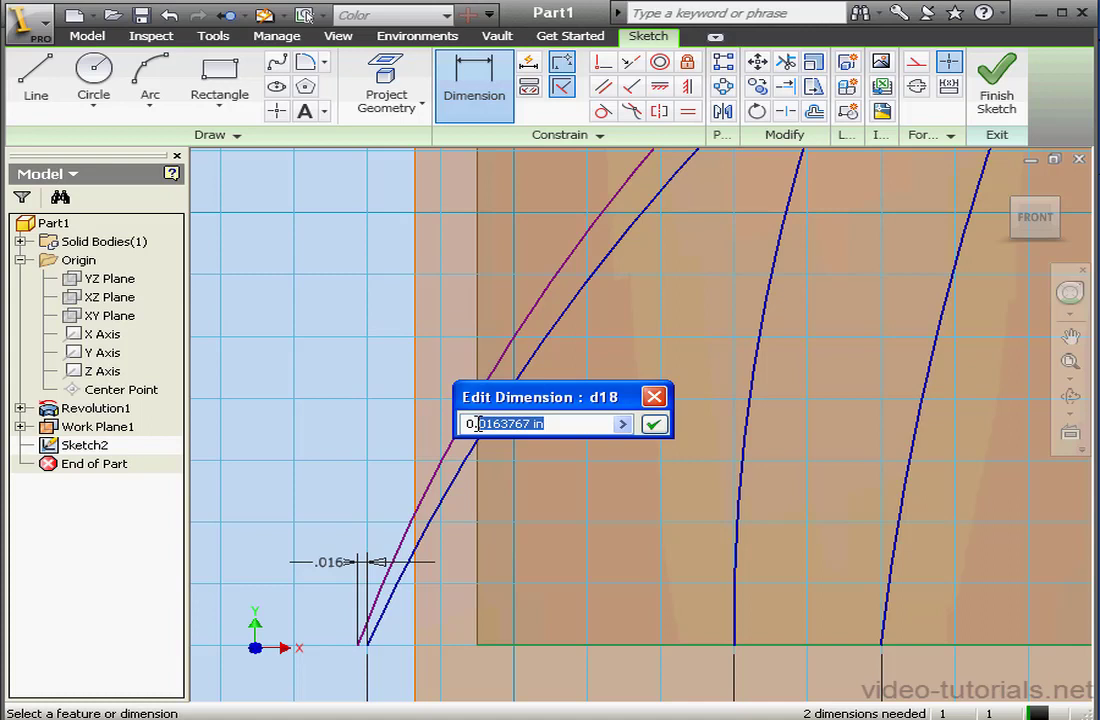
pyautogui.write('125')
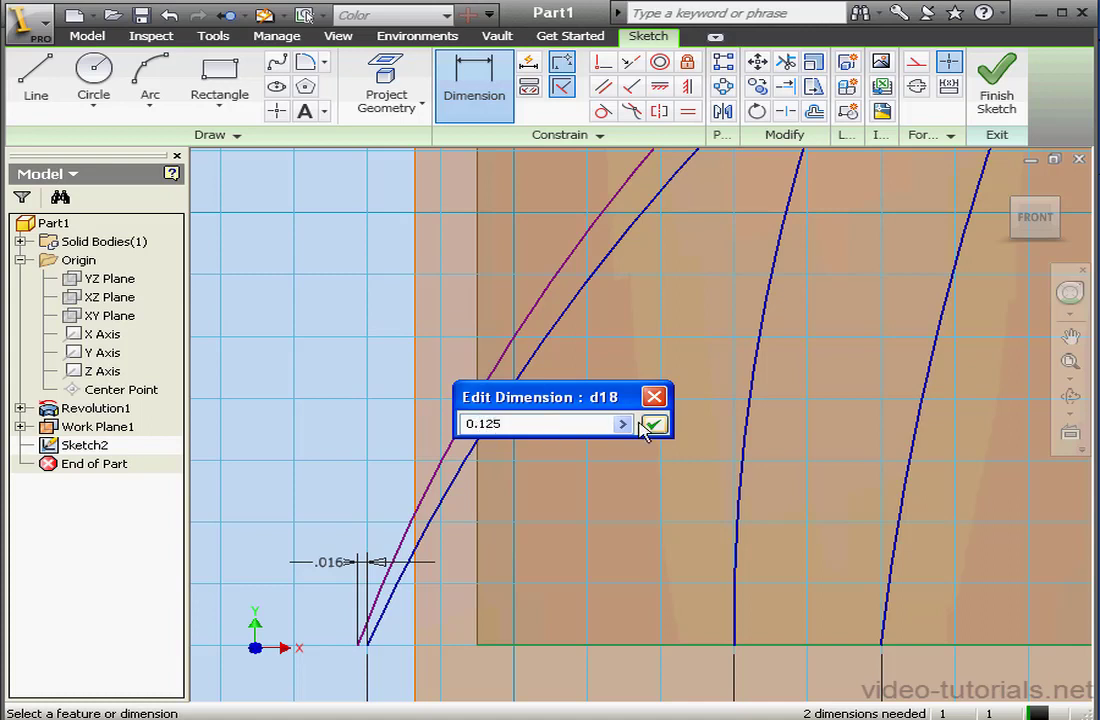
pyautogui.click(652, 428)
# - Dimension the radius of the fourth arc and set it to 3 in
pyautogui.scroll(5, 638, 446)
pyautogui.moveTo(752, 381); pyautogui.dragTo(582, 516, button='middle')
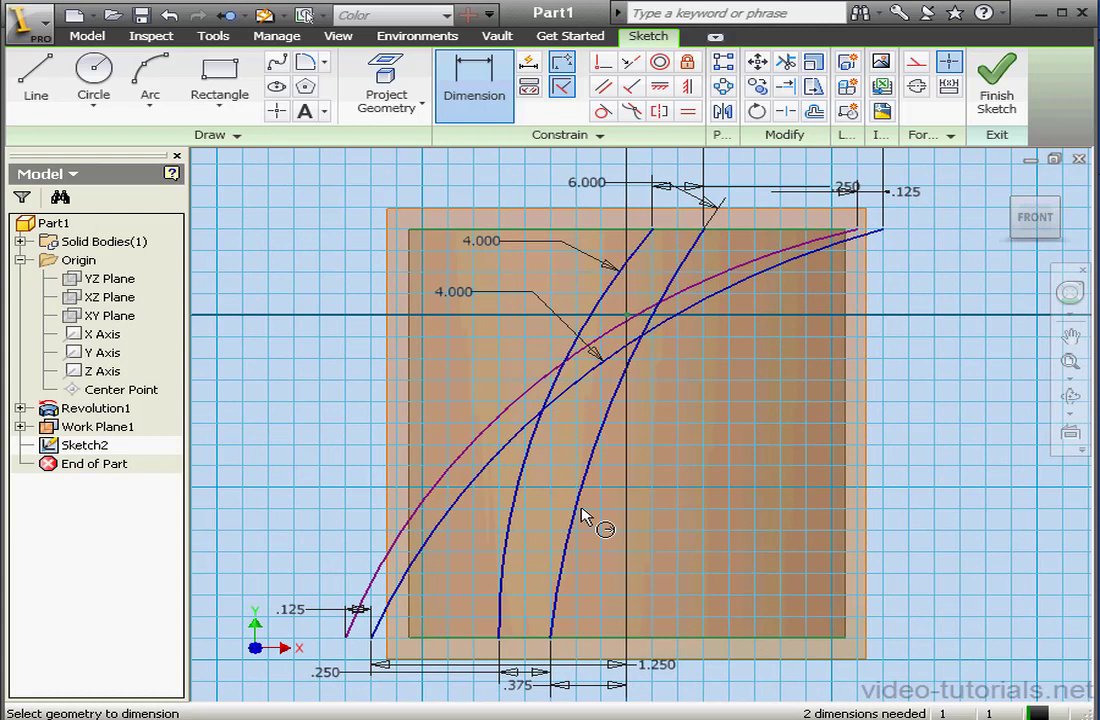
pyautogui.click(490, 426)
pyautogui.click(408, 377)
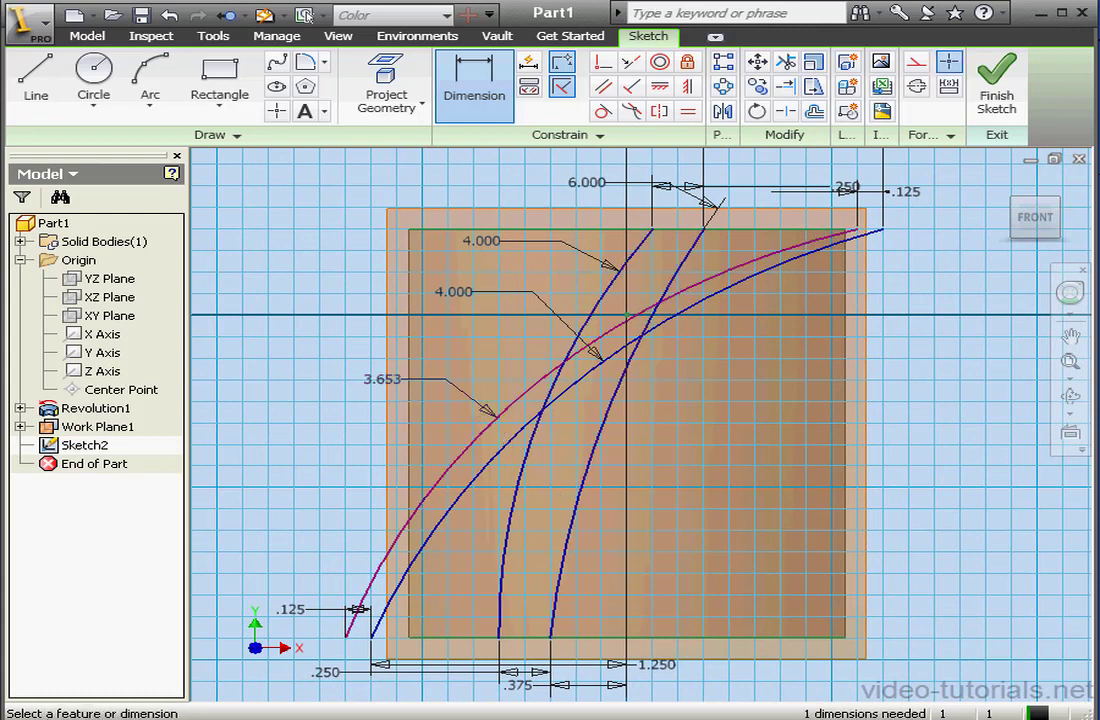
pyautogui.write('3')
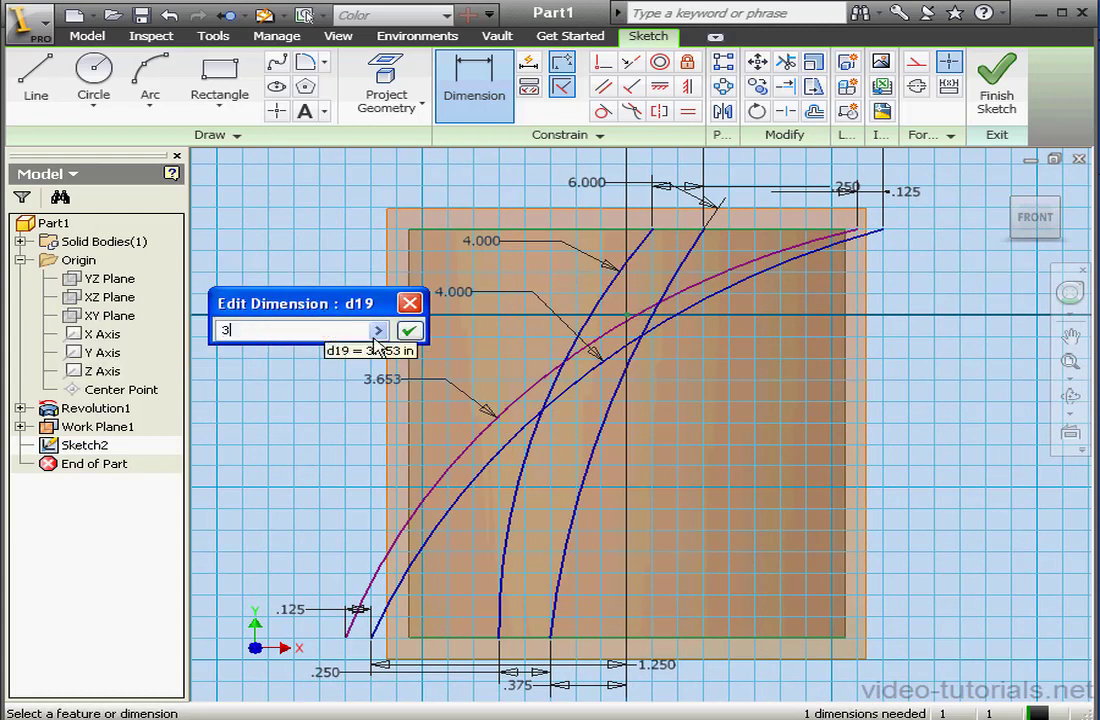
pyautogui.click(410, 330)
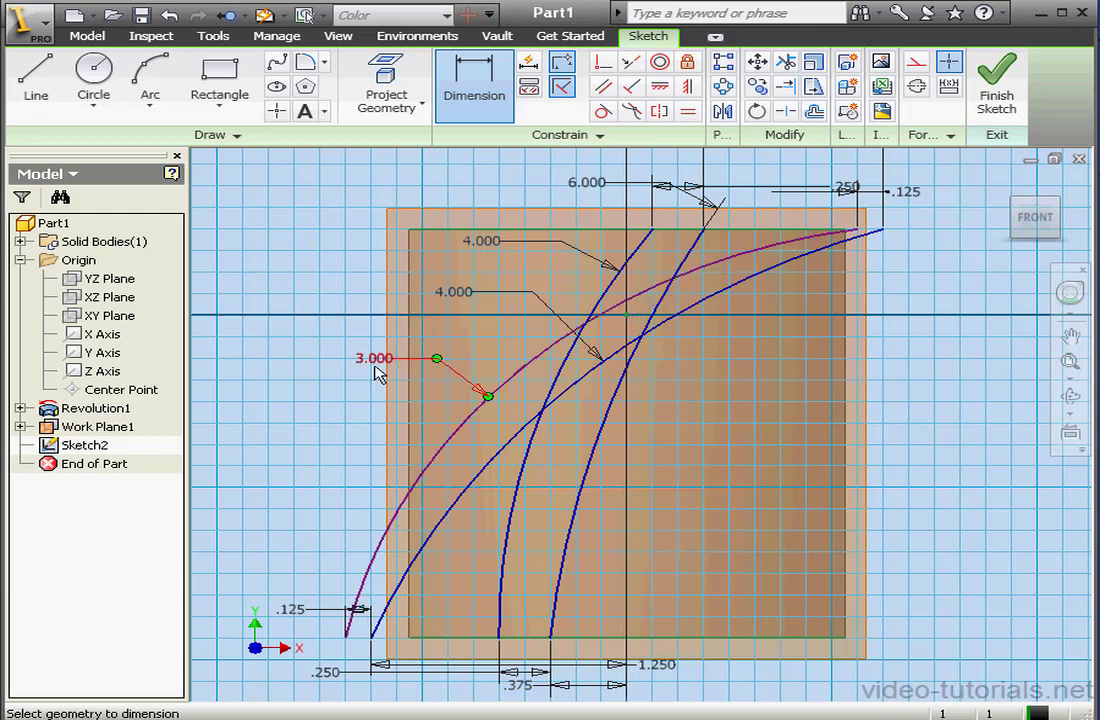
pyautogui.rightClick(271, 411)
pyautogui.click(316, 420)
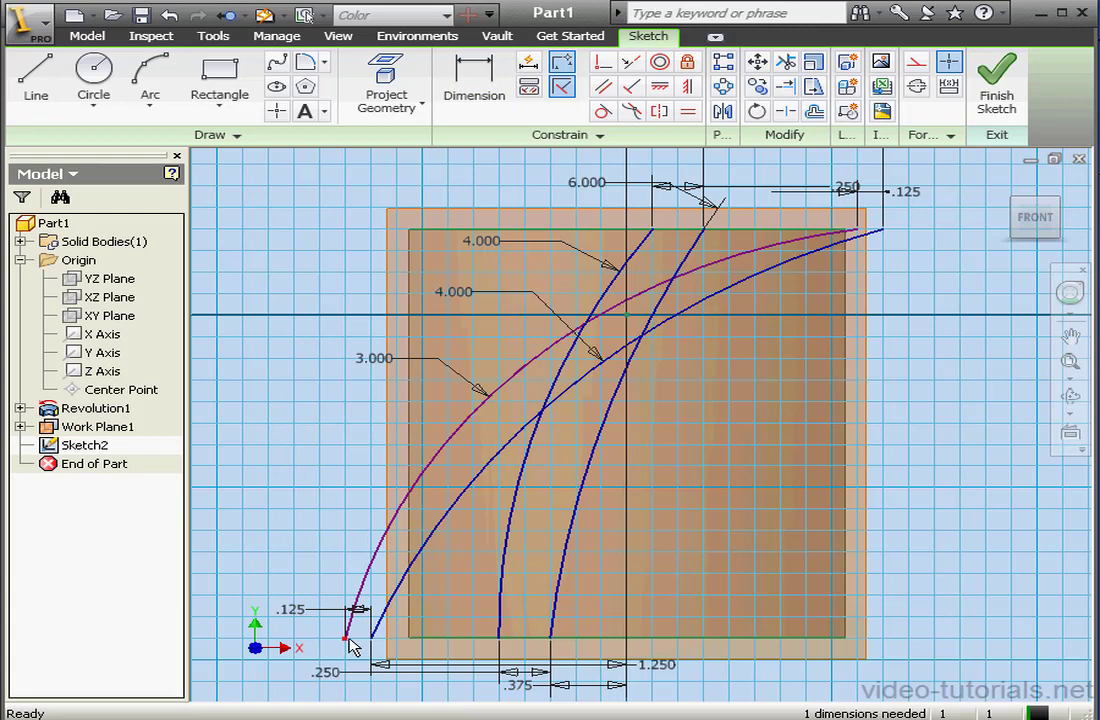
# - Pull the fourth arc's lower endpoint to test its freedom, and constrain it horizontally to the third arc's lower endpoint
pyautogui.moveTo(346, 637); pyautogui.dragTo(314, 643)
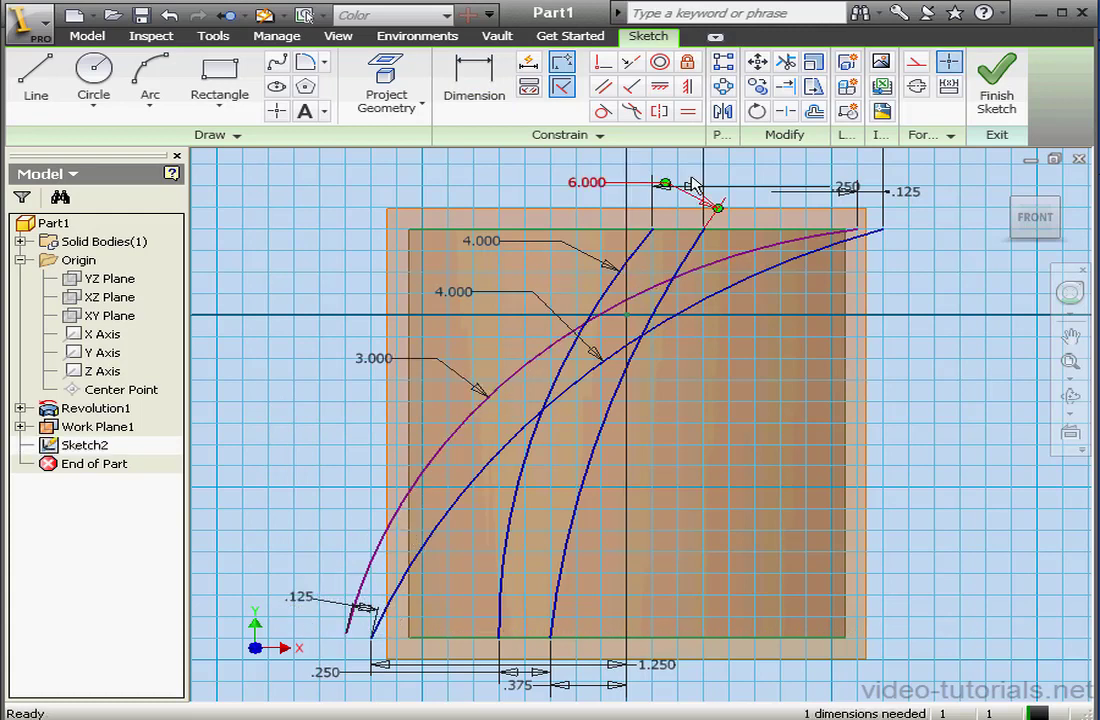
pyautogui.click(659, 86)
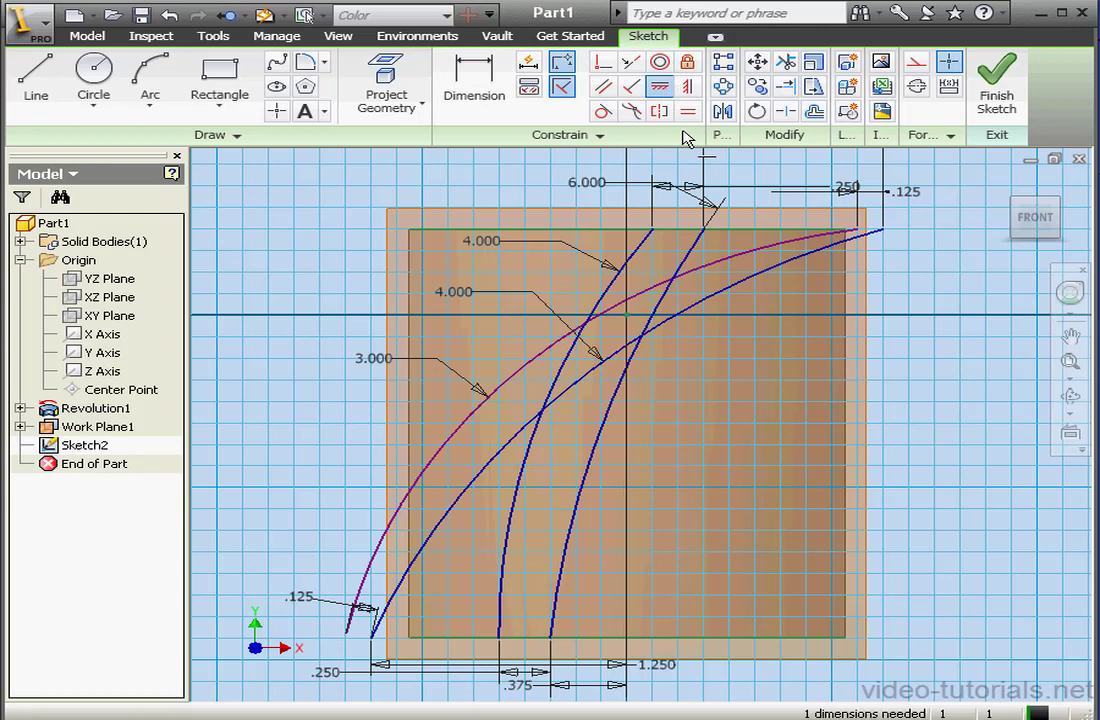
pyautogui.click(347, 633)
pyautogui.click(370, 637)
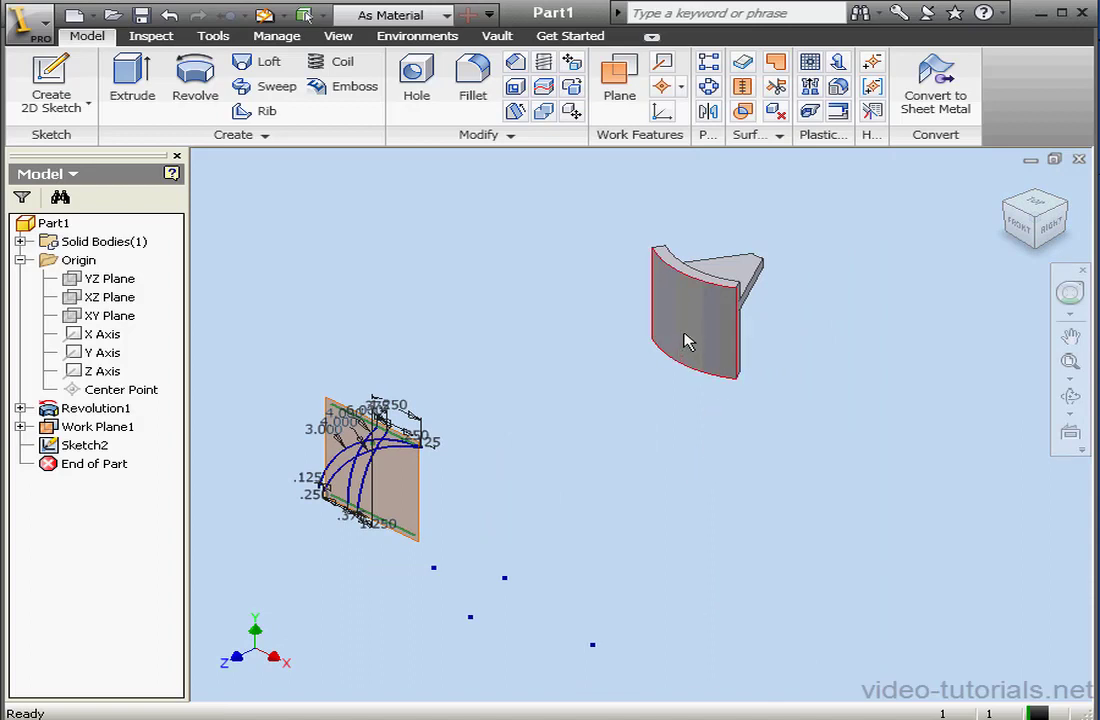
# - Offset the curved outer face of the revolved part as a surface with a distance of 0
pyautogui.click(741, 62)
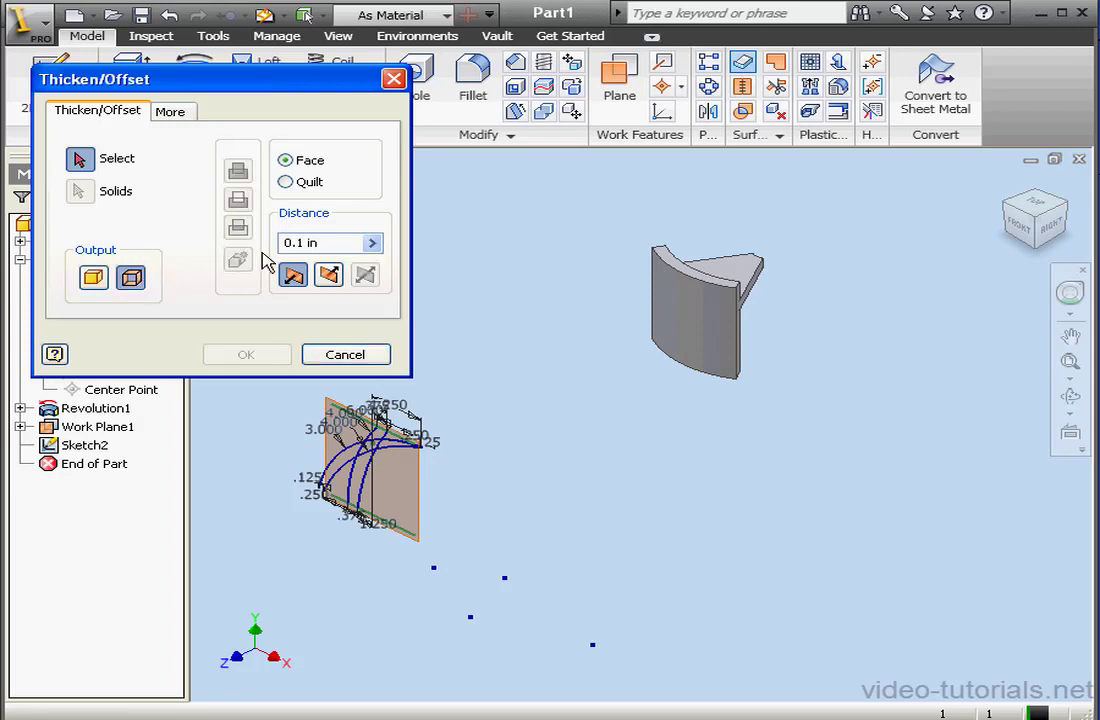
pyautogui.click(319, 243)
pyautogui.write('0')
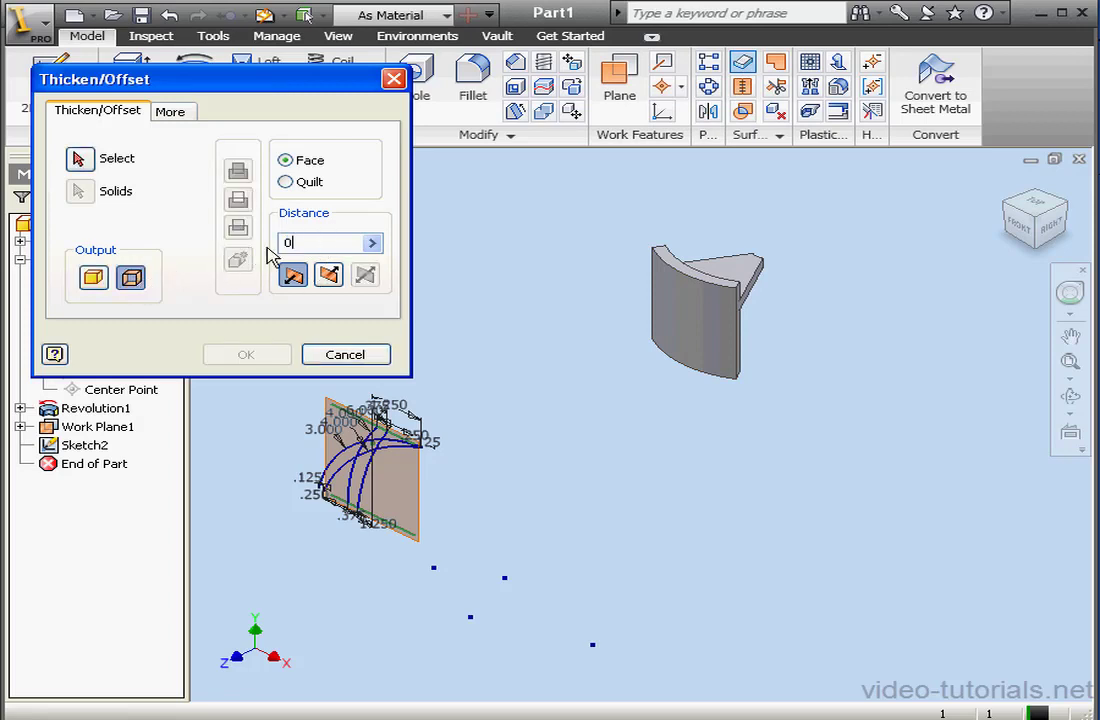
pyautogui.click(90, 164)
pyautogui.click(697, 324)
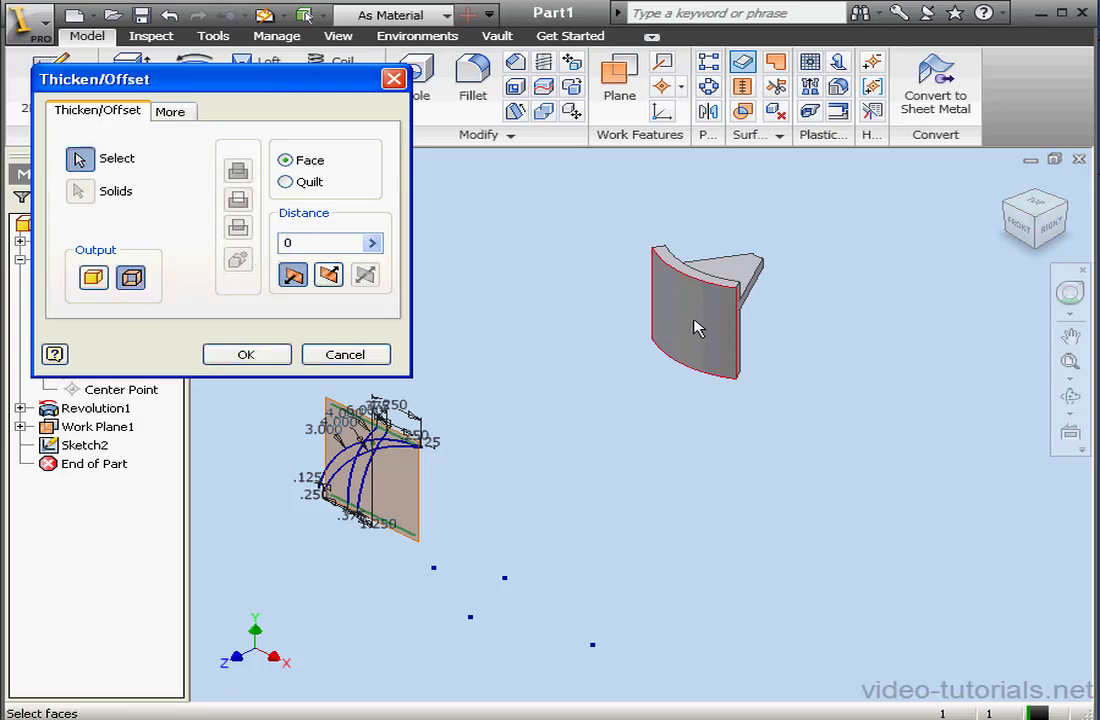
pyautogui.click(262, 358)
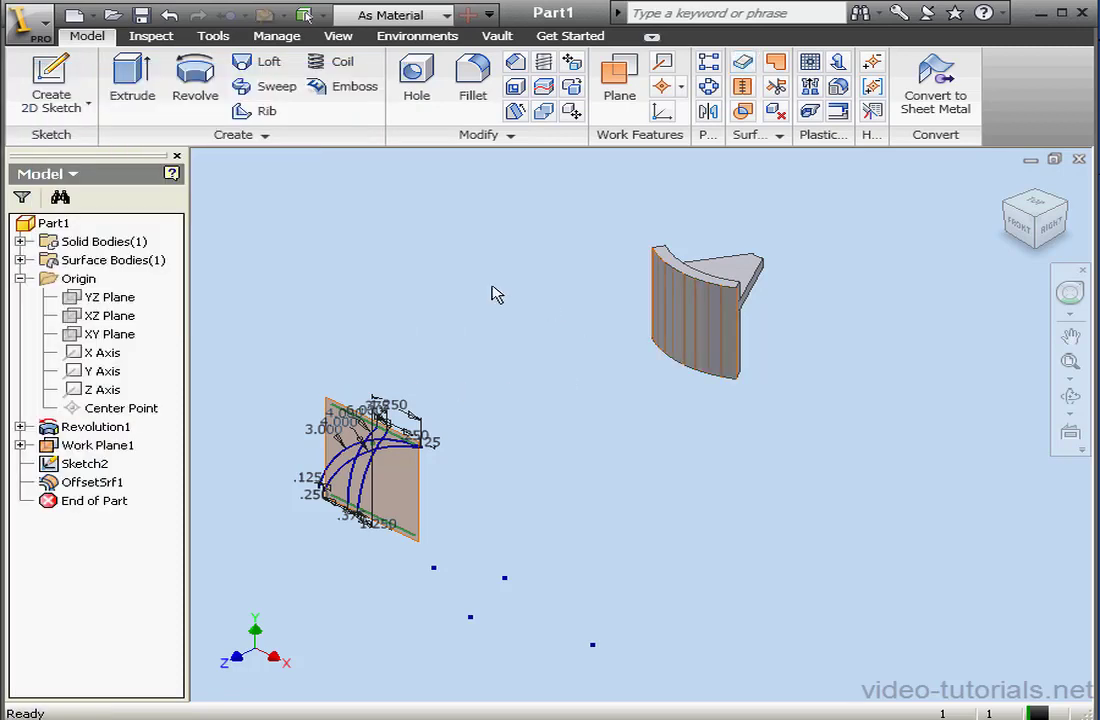
# - Extrude the steep arc on the +X side as a surface, 8.375 in toward and through the part's curved face
pyautogui.click(132, 75)
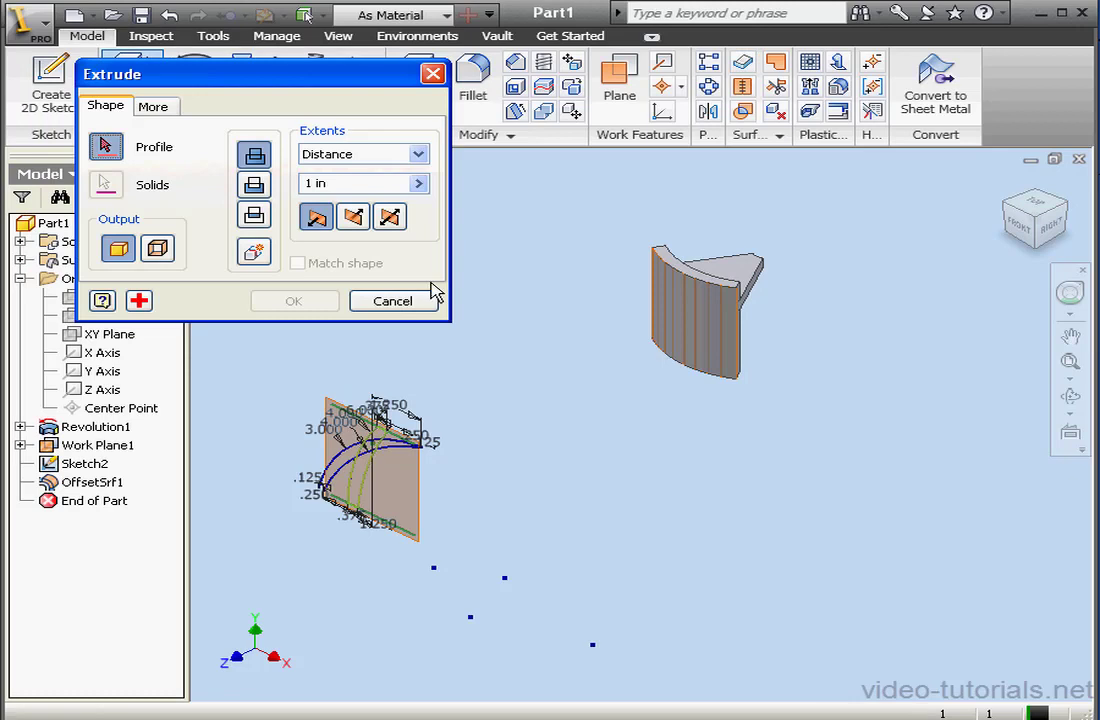
pyautogui.click(158, 249)
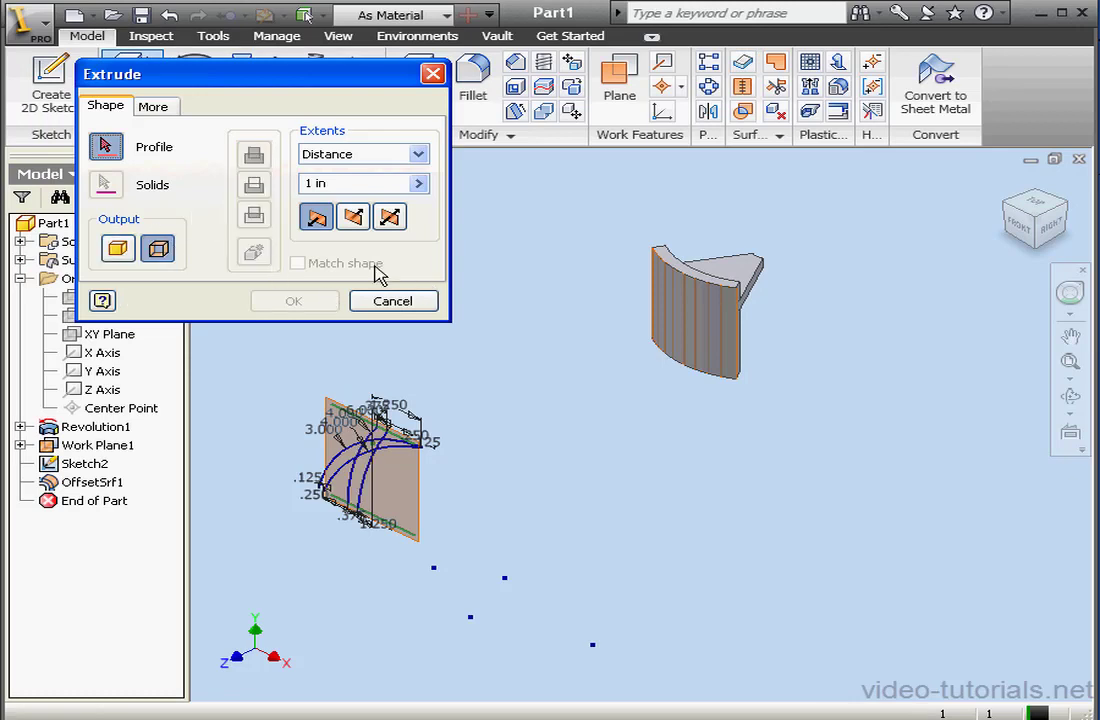
pyautogui.click(335, 418)
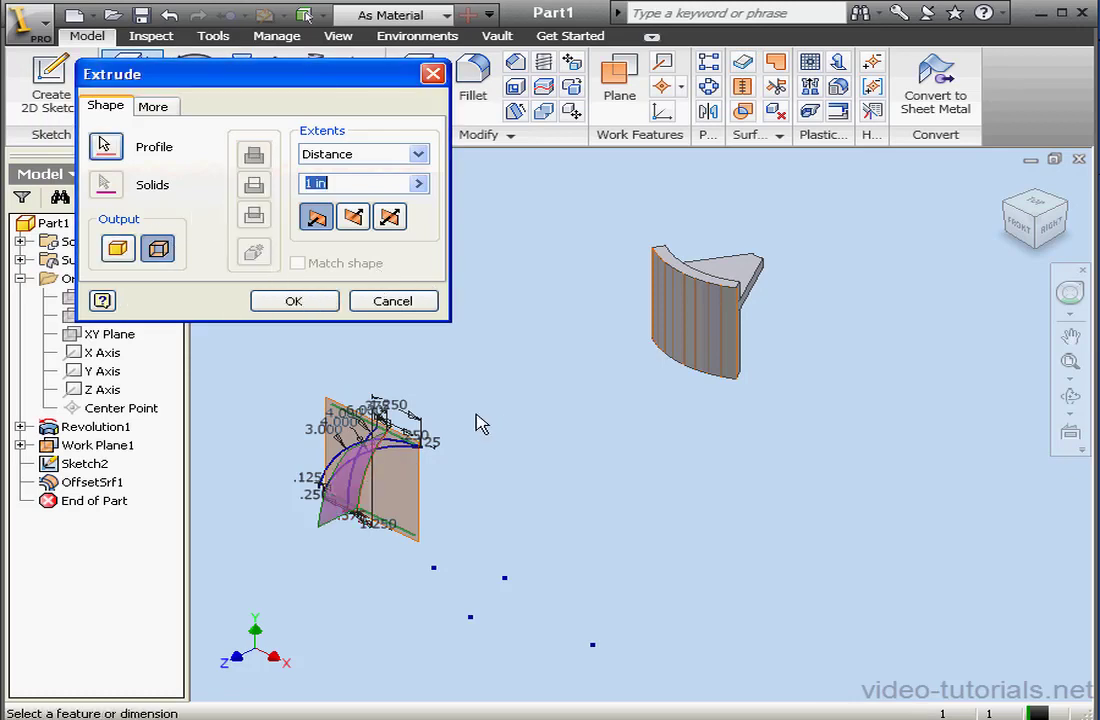
pyautogui.click(352, 216)
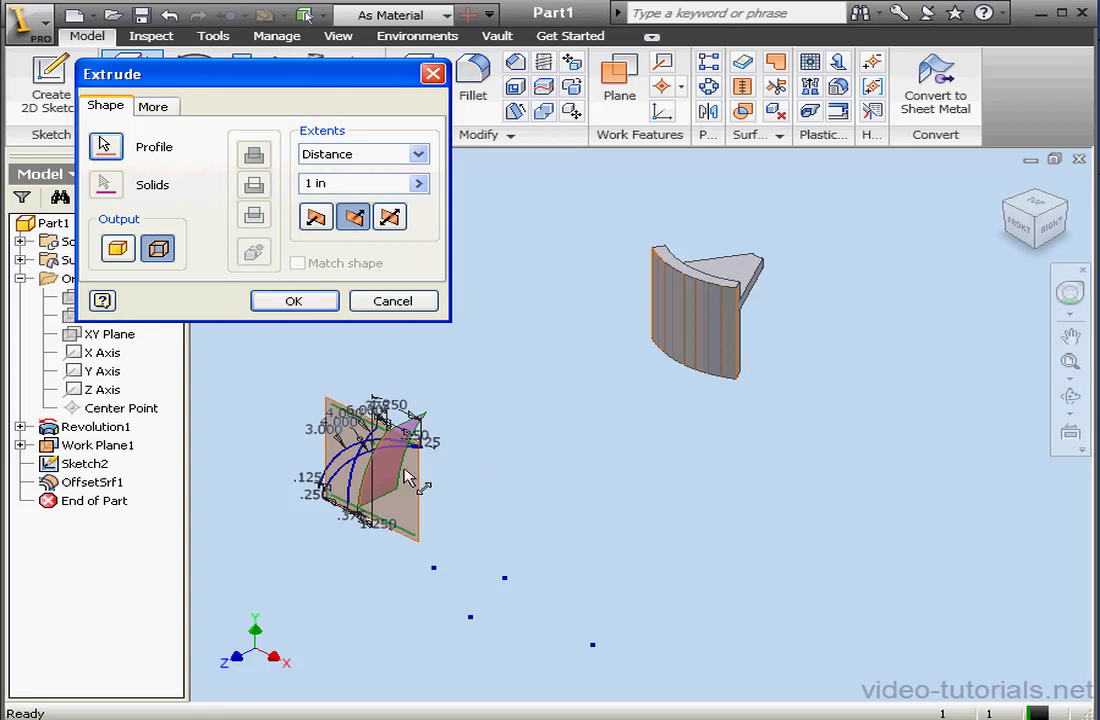
pyautogui.moveTo(408, 480)
pyautogui.mouseDown()
pyautogui.moveTo(589, 430)
pyautogui.moveTo(718, 368)
pyautogui.mouseUp()
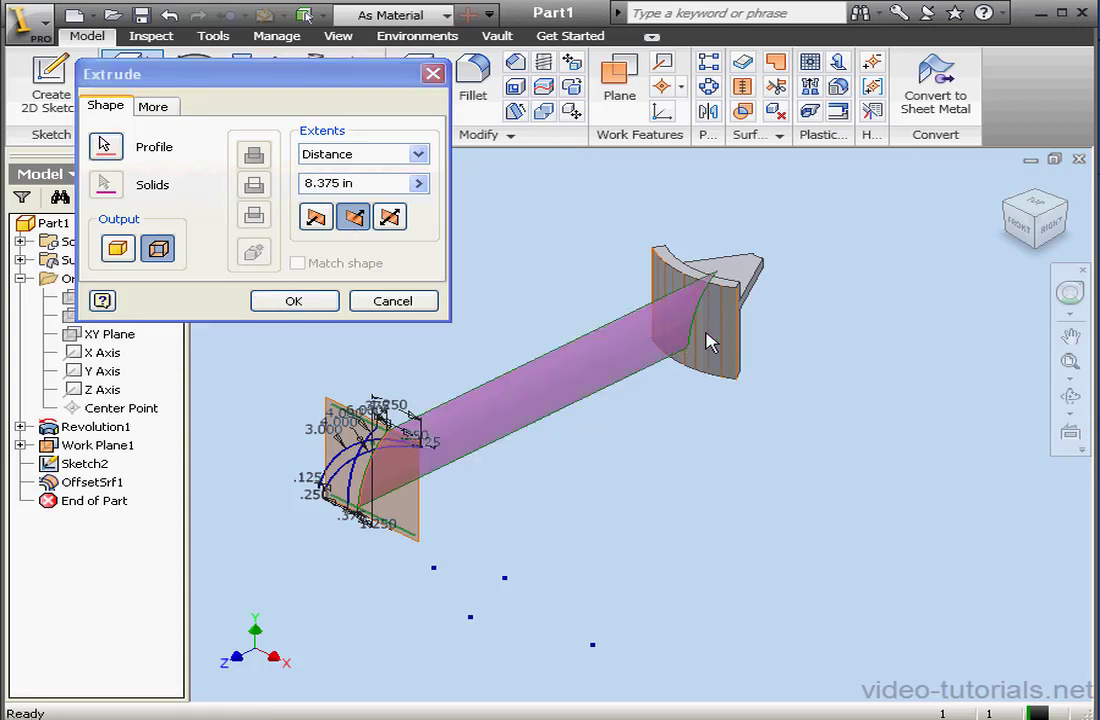
pyautogui.click(328, 303)
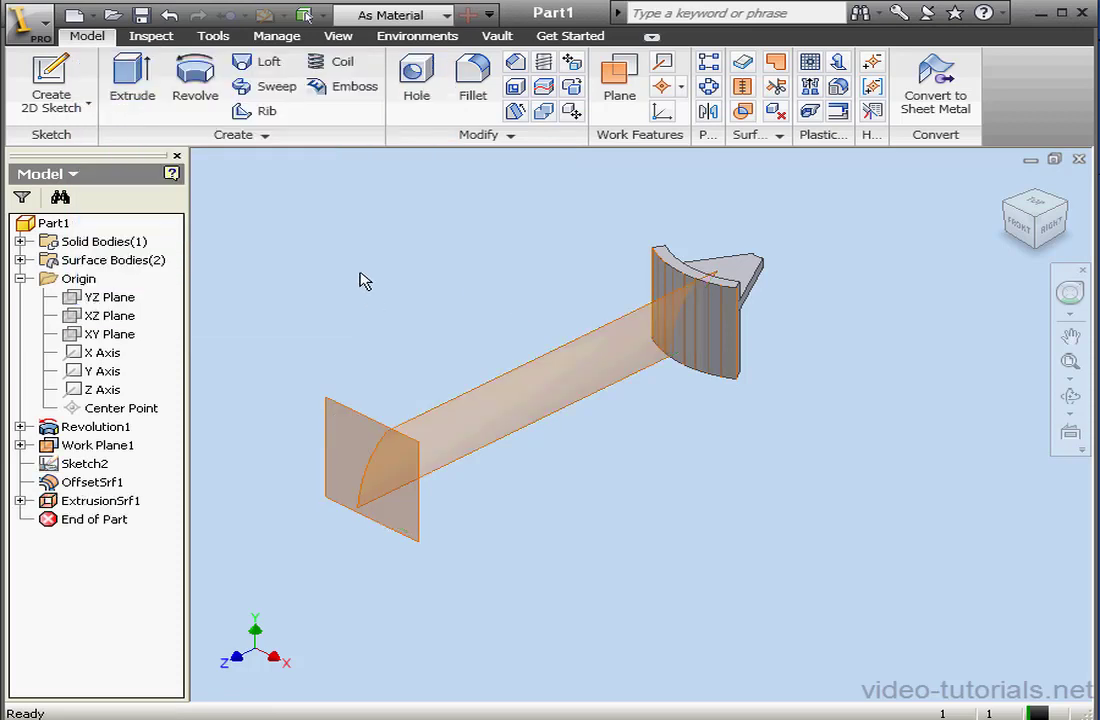
# - Make the arc profile sketch used by the surface extrusion visible again
pyautogui.click(20, 500)
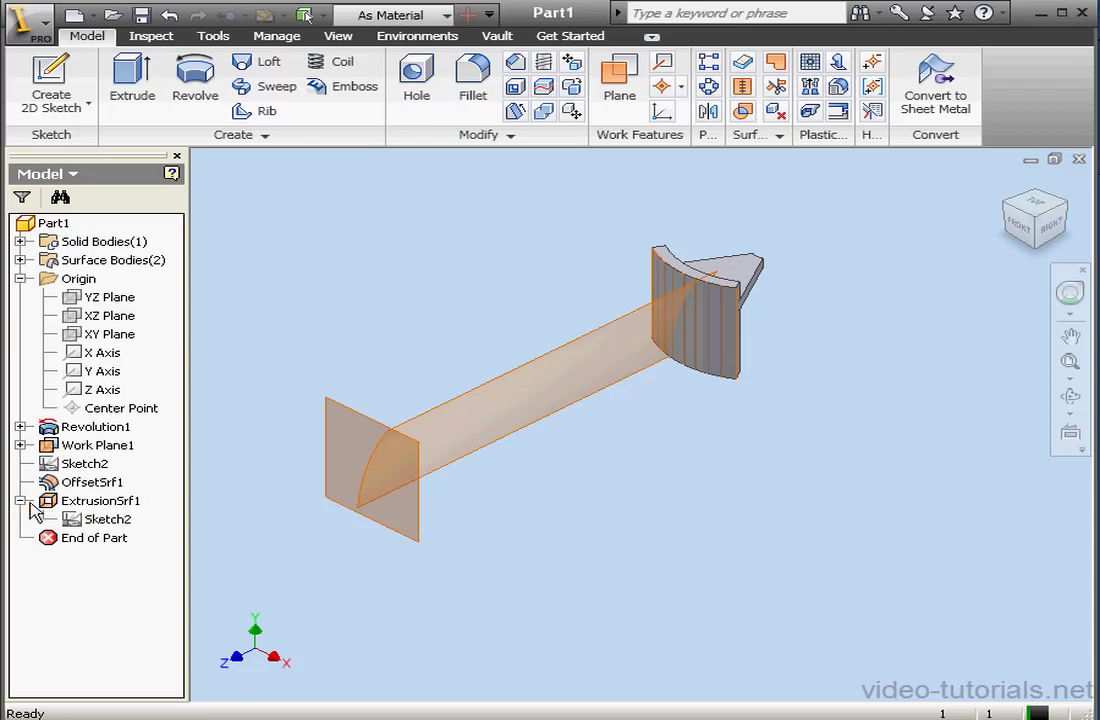
pyautogui.rightClick(70, 518)
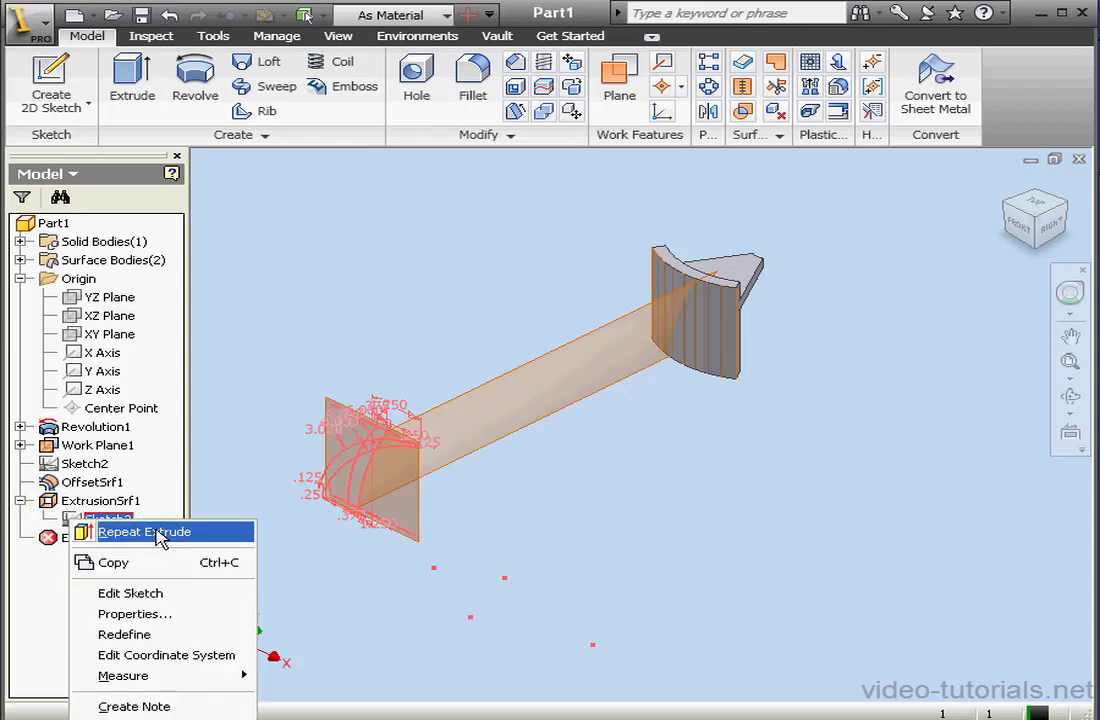
pyautogui.click(190, 719)
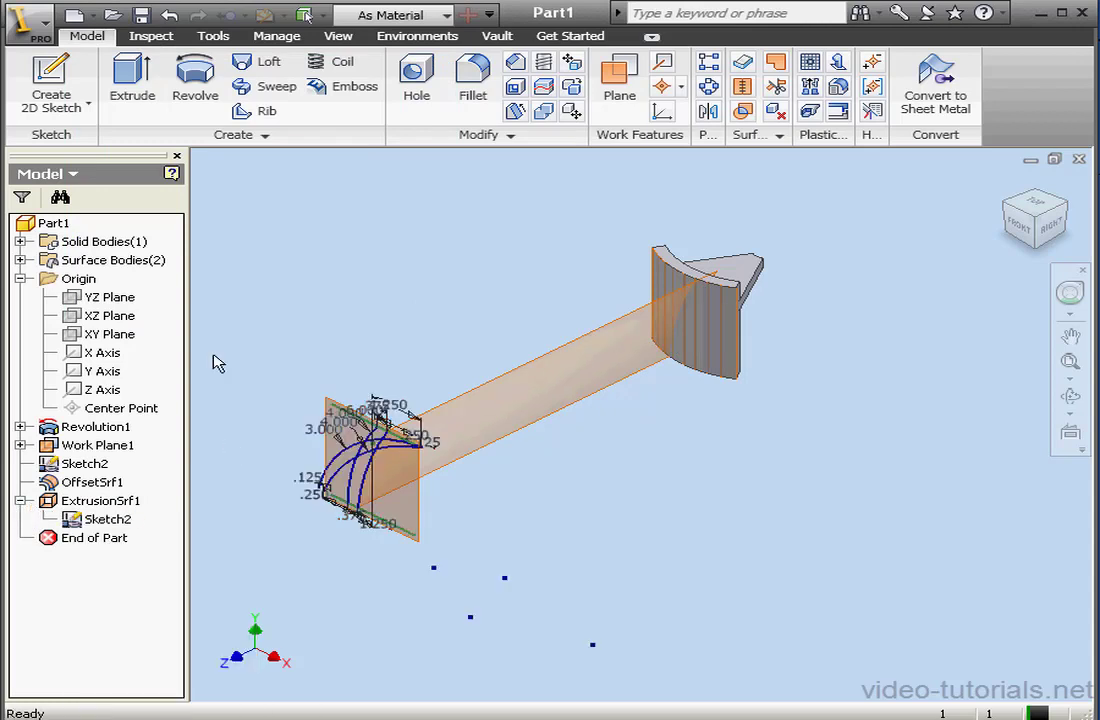
# - Create a new sketch on the offset work plane and project the other steep arc into it
pyautogui.click(50, 75)
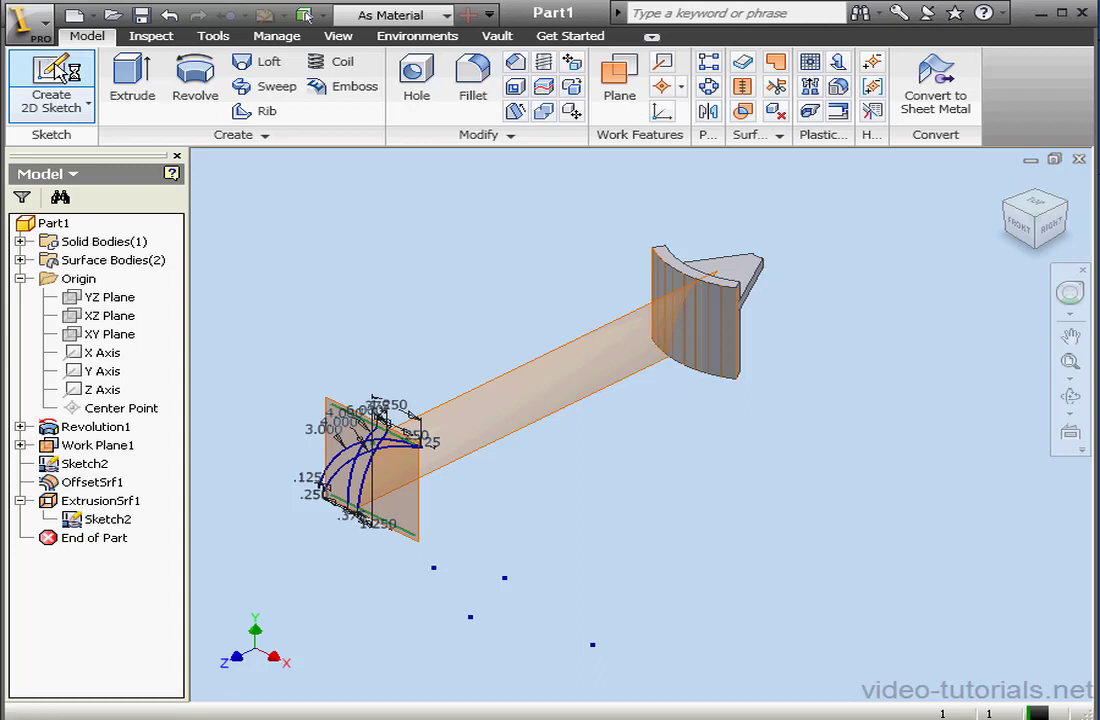
pyautogui.click(420, 518)
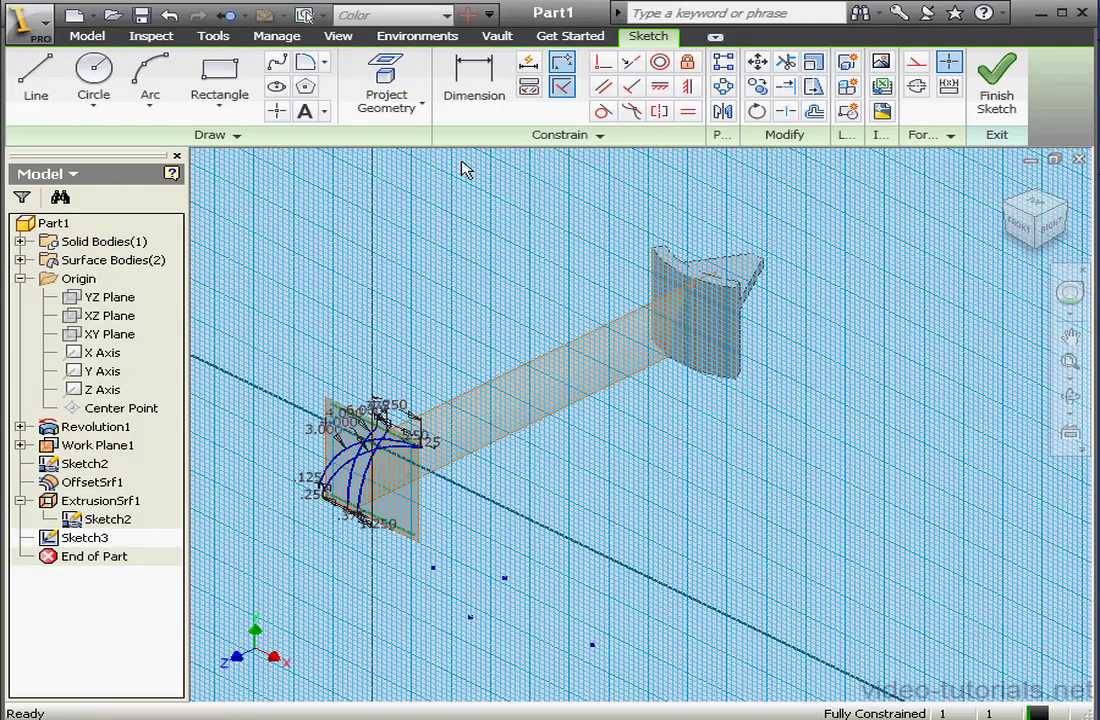
pyautogui.click(386, 86)
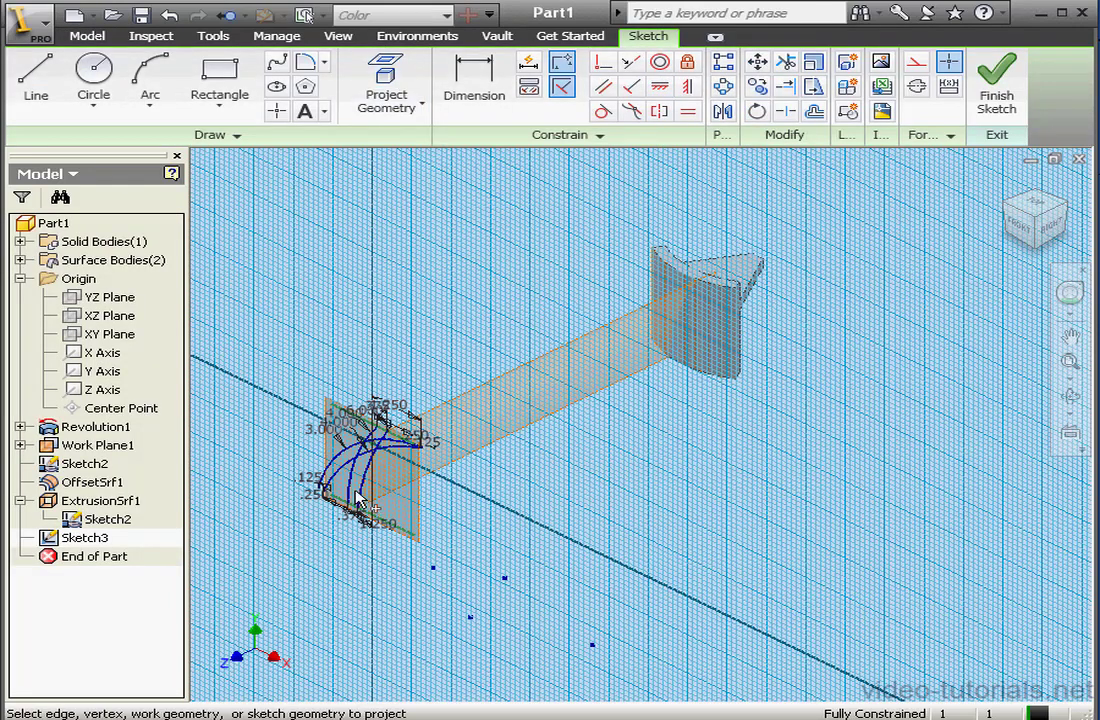
pyautogui.click(1010, 80)
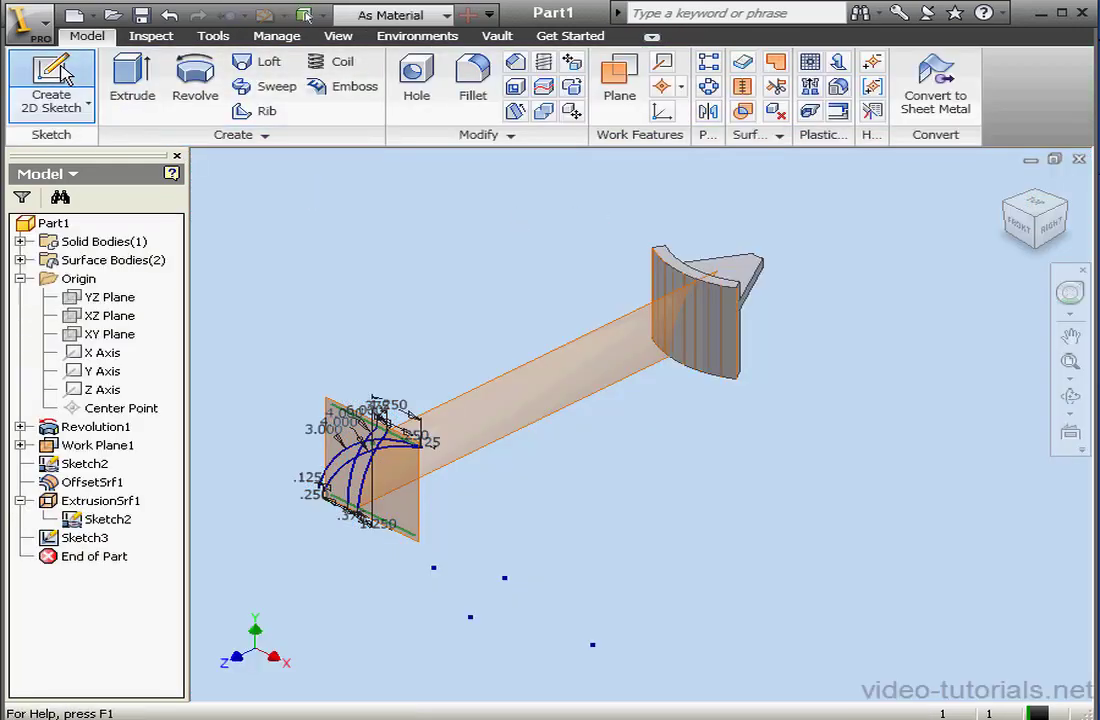
# - Create another sketch on the work plane and project one of the two wide arcs into it
pyautogui.click(58, 75)
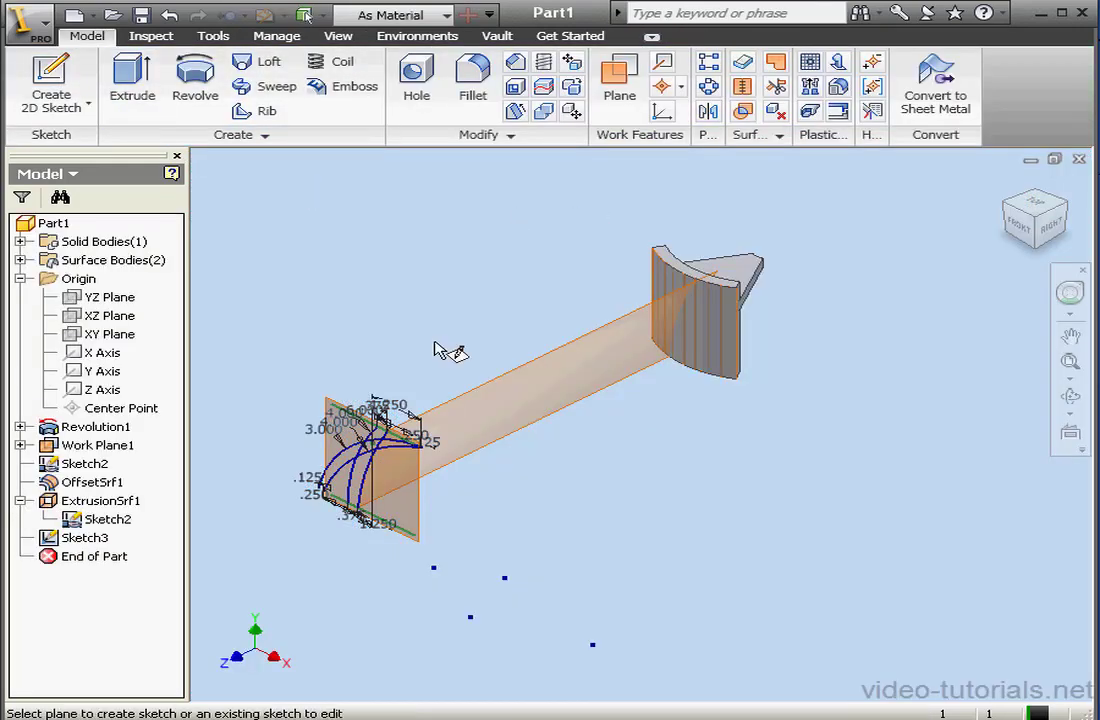
pyautogui.click(422, 505)
pyautogui.click(386, 80)
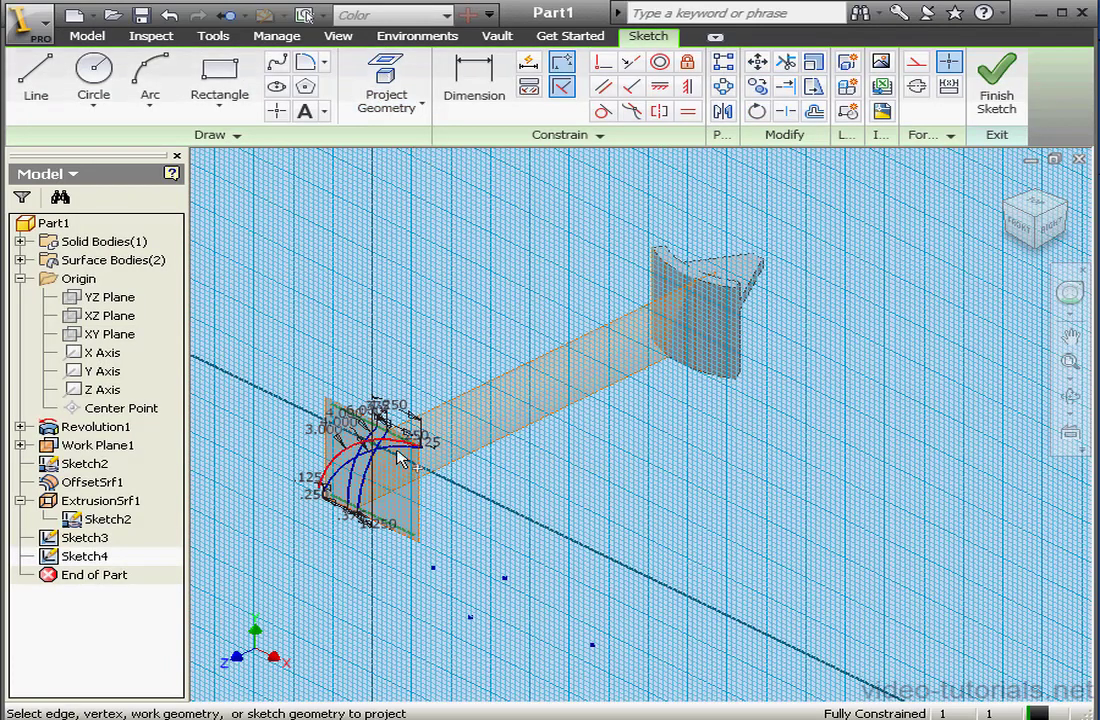
pyautogui.click(350, 478)
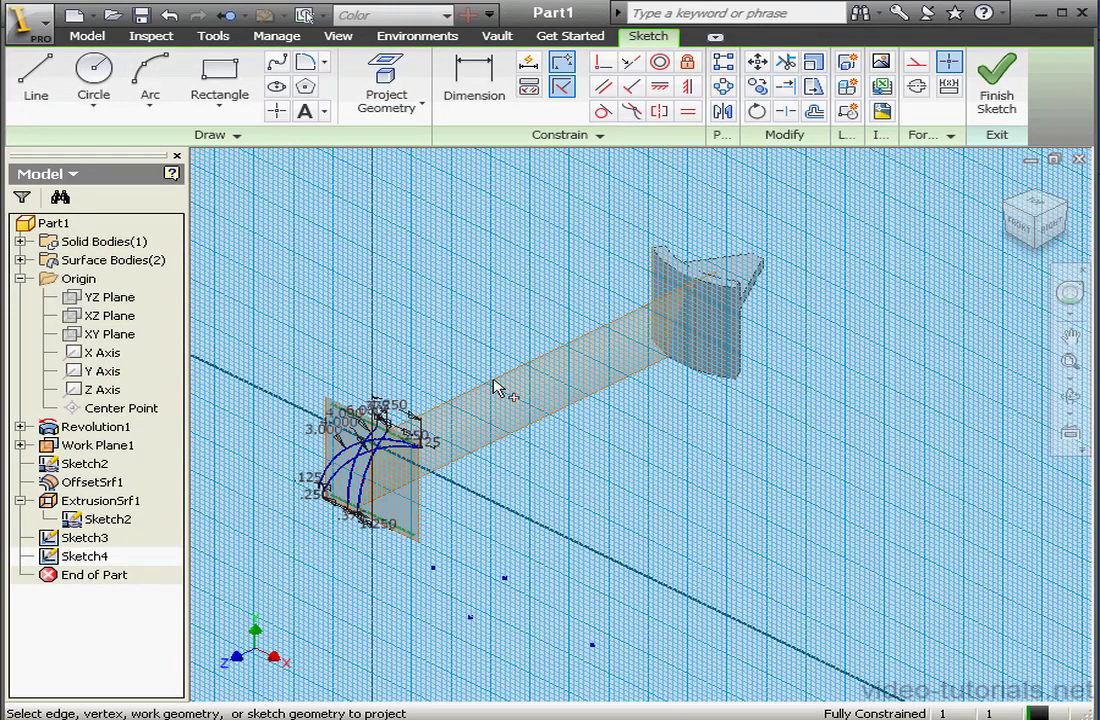
pyautogui.click(1003, 90)
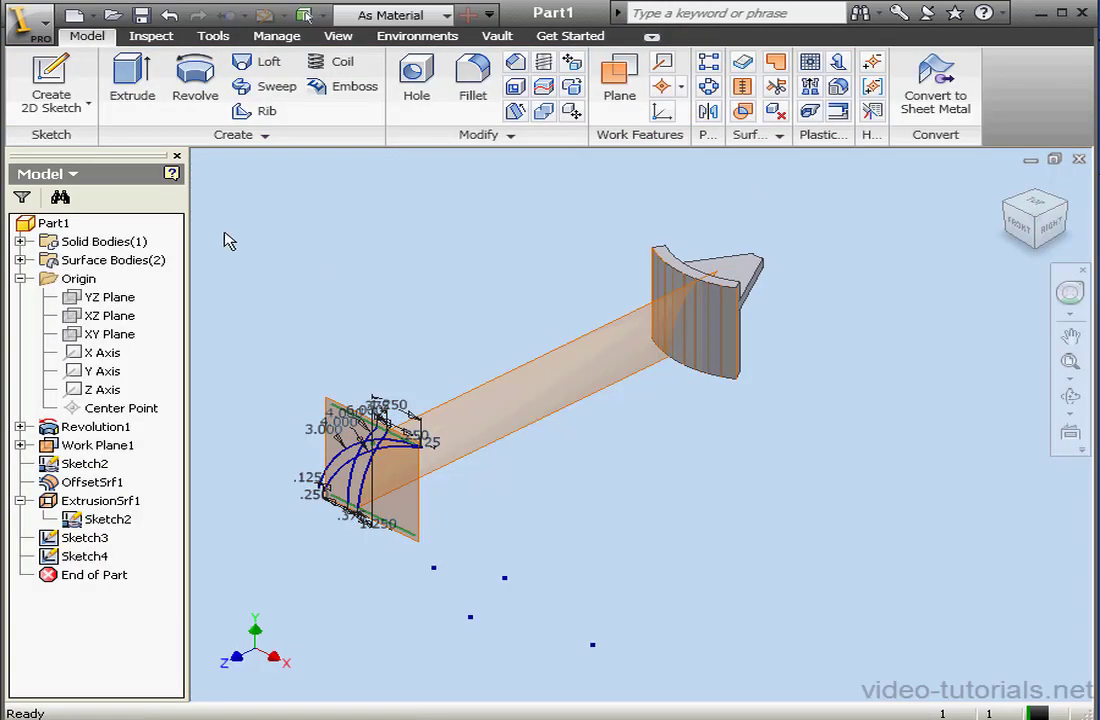
# - Project the remaining wide arc into a third separate sketch on the work plane, and hide the original arc profile sketch
pyautogui.click(68, 74)
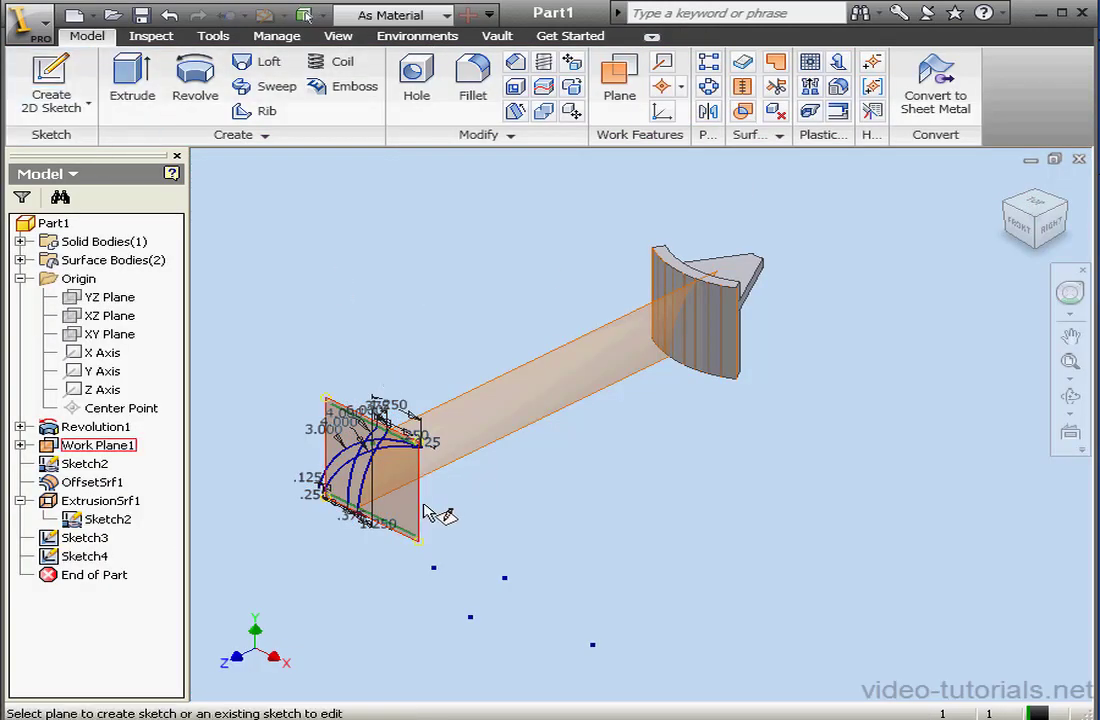
pyautogui.click(432, 511)
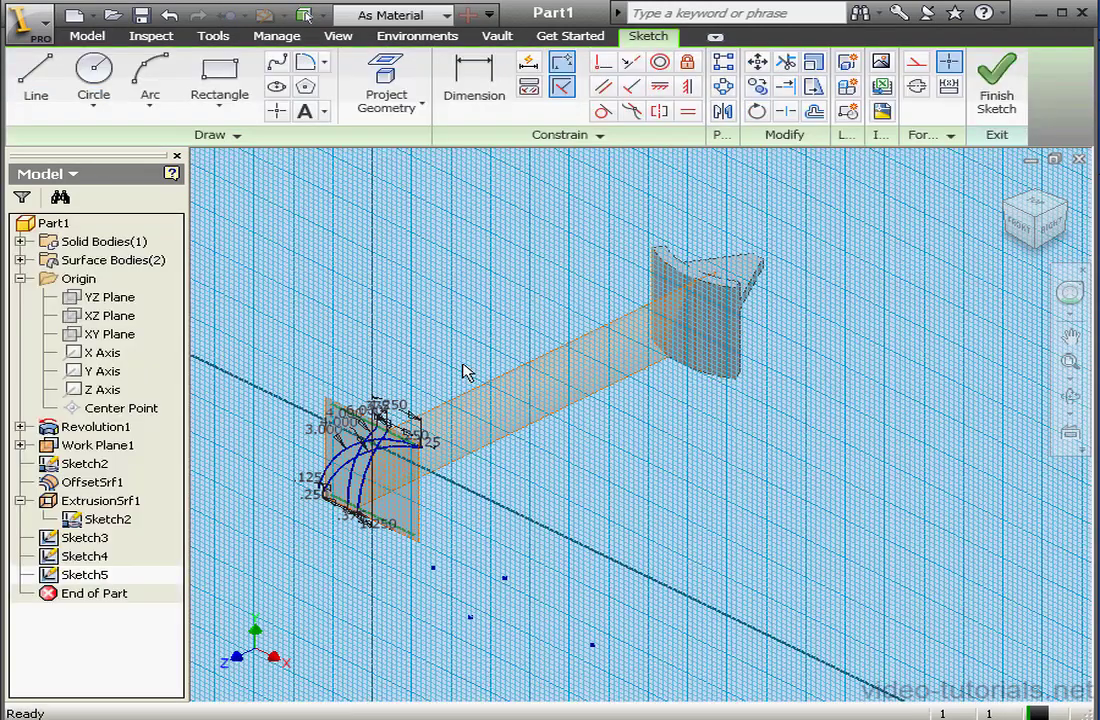
pyautogui.click(387, 100)
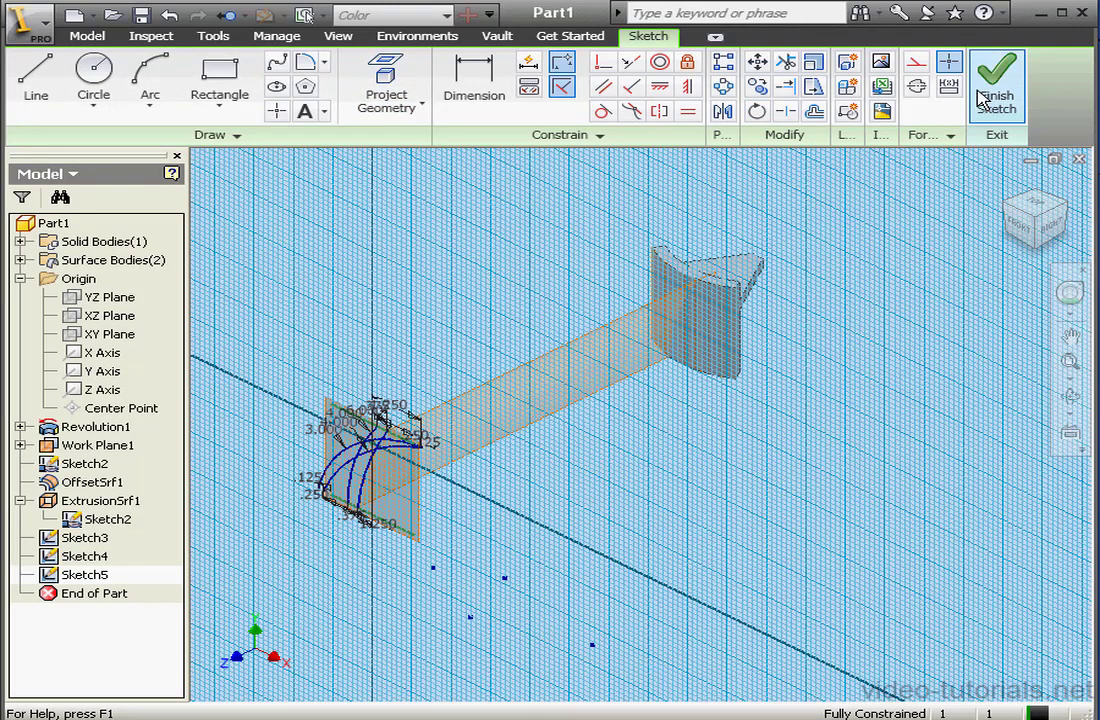
pyautogui.click(1013, 88)
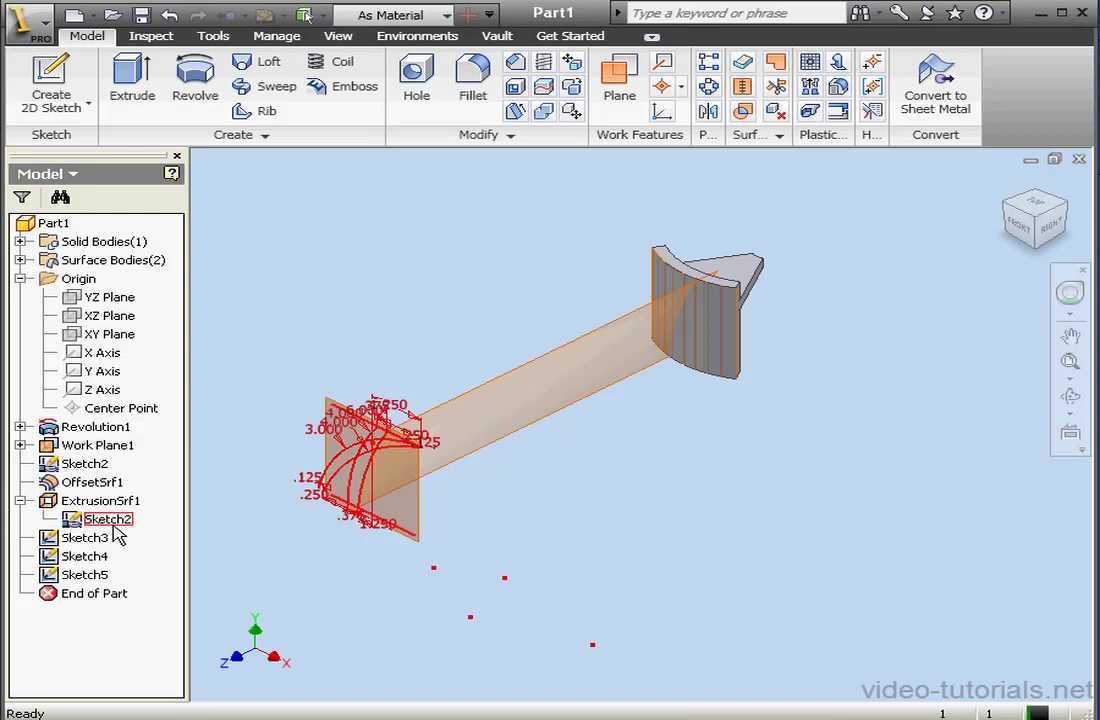
pyautogui.rightClick(88, 527)
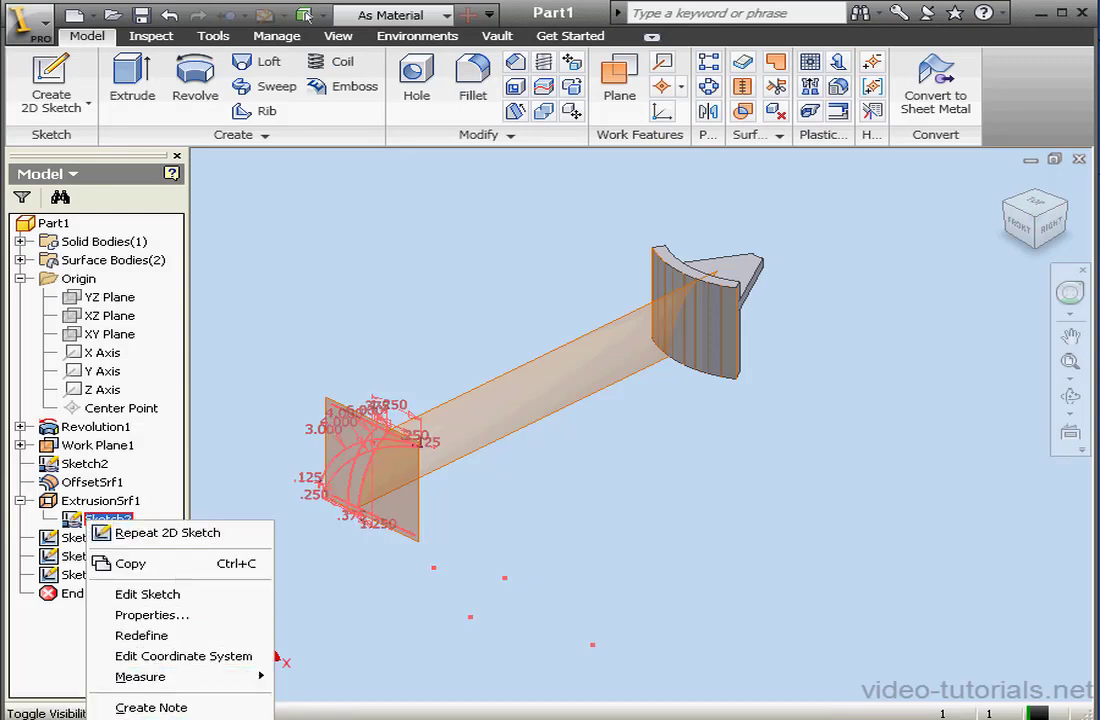
pyautogui.click(230, 716)
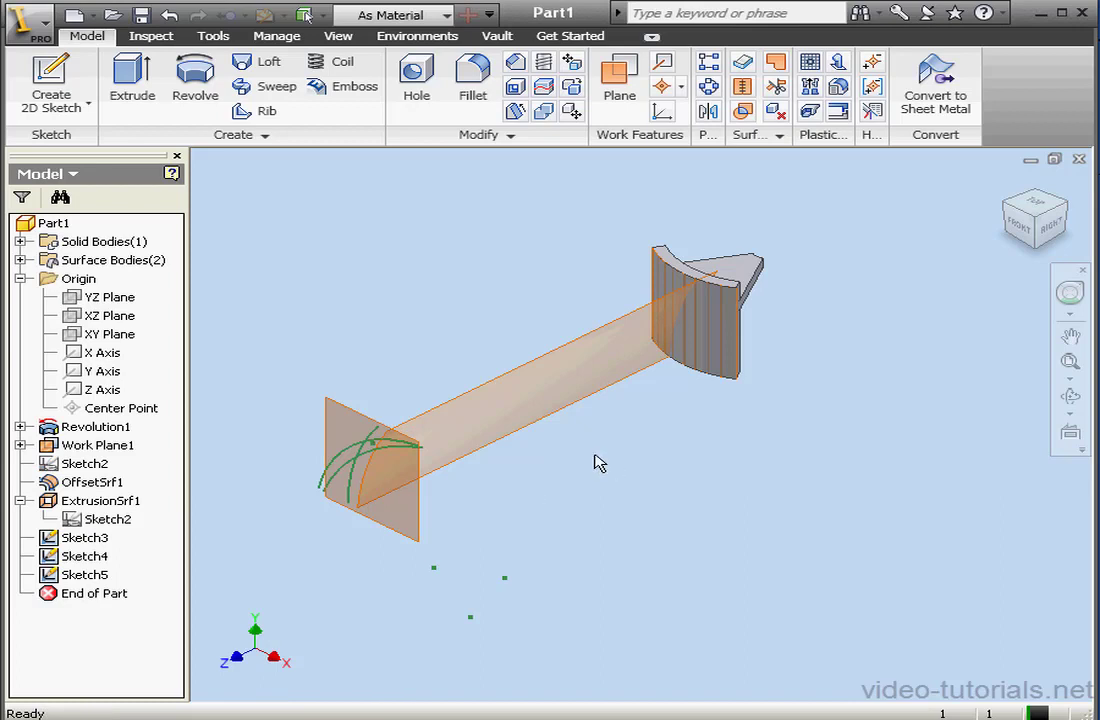
# - Extrude the projected steep arc as a surface, 8.375 in toward and through the part's curved face
pyautogui.click(128, 78)
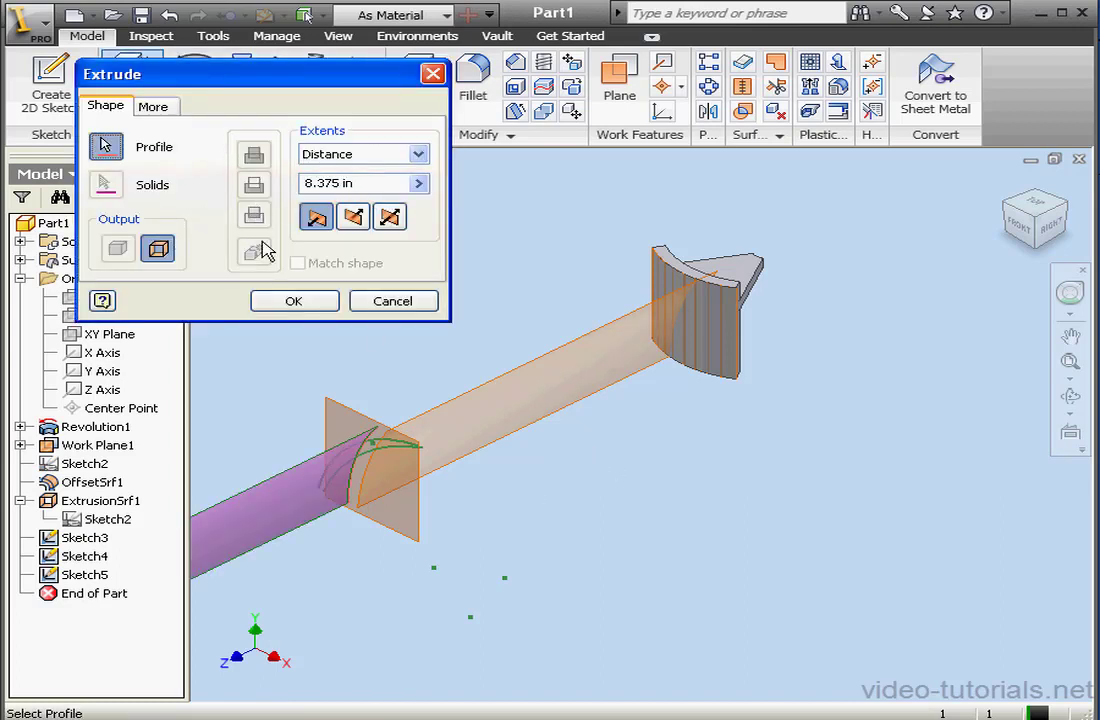
pyautogui.click(354, 218)
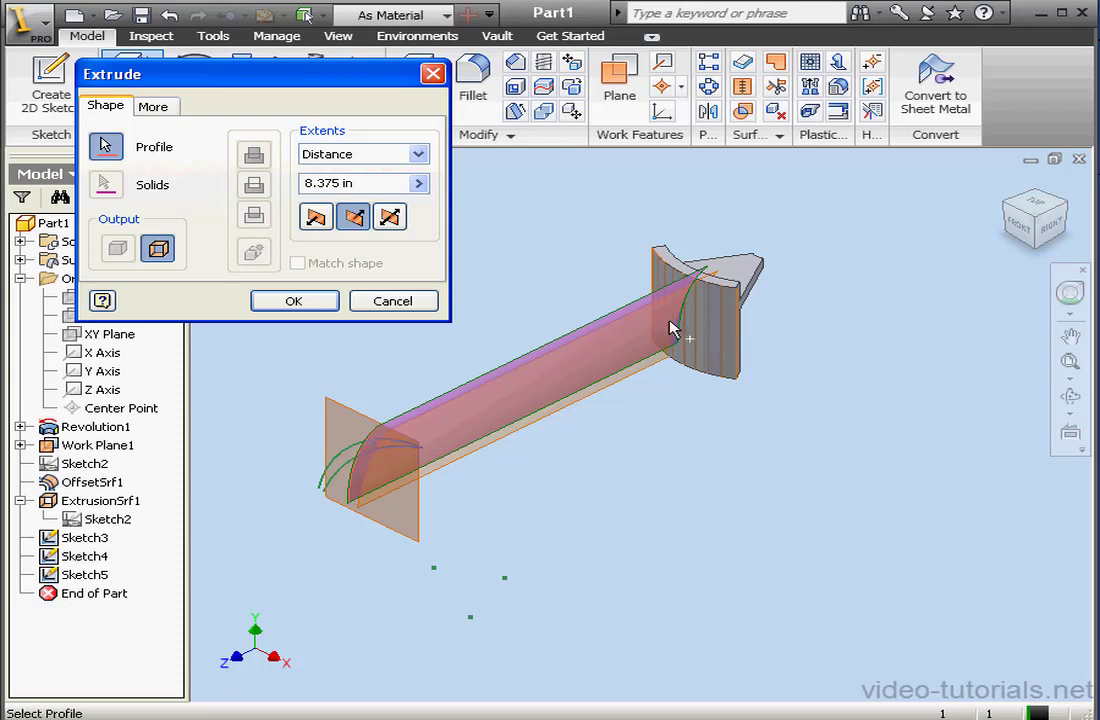
pyautogui.click(292, 301)
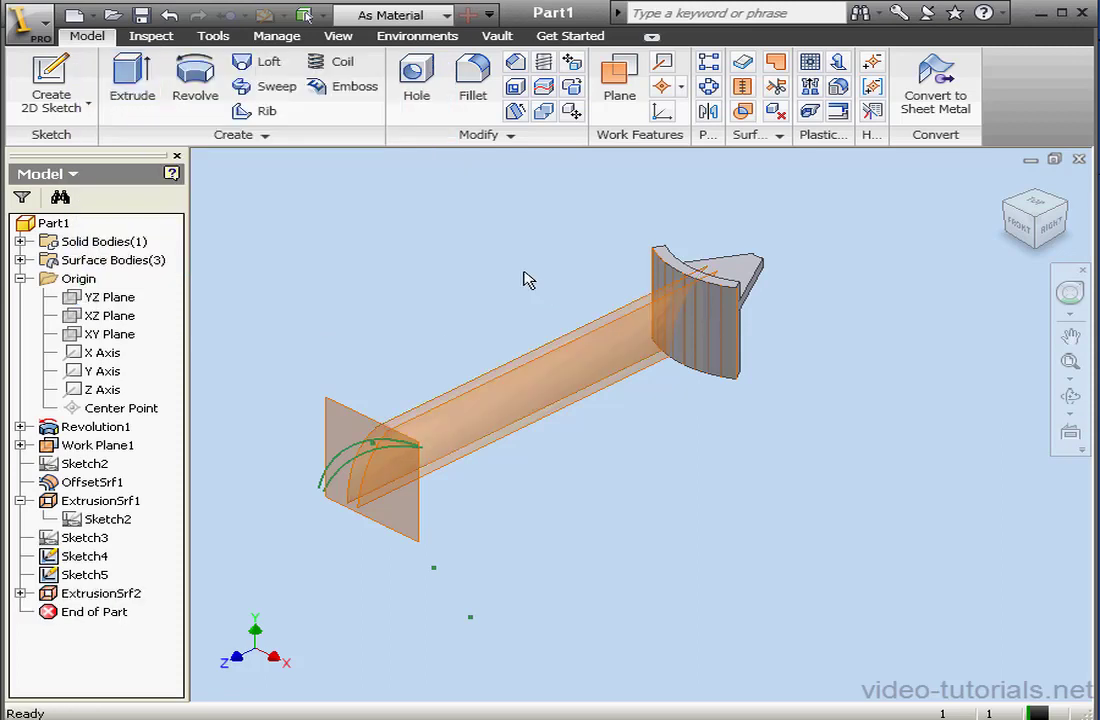
# - Trim the offset surface with the first extruded arc surface, removing the portion on its +X side
pyautogui.click(777, 89)
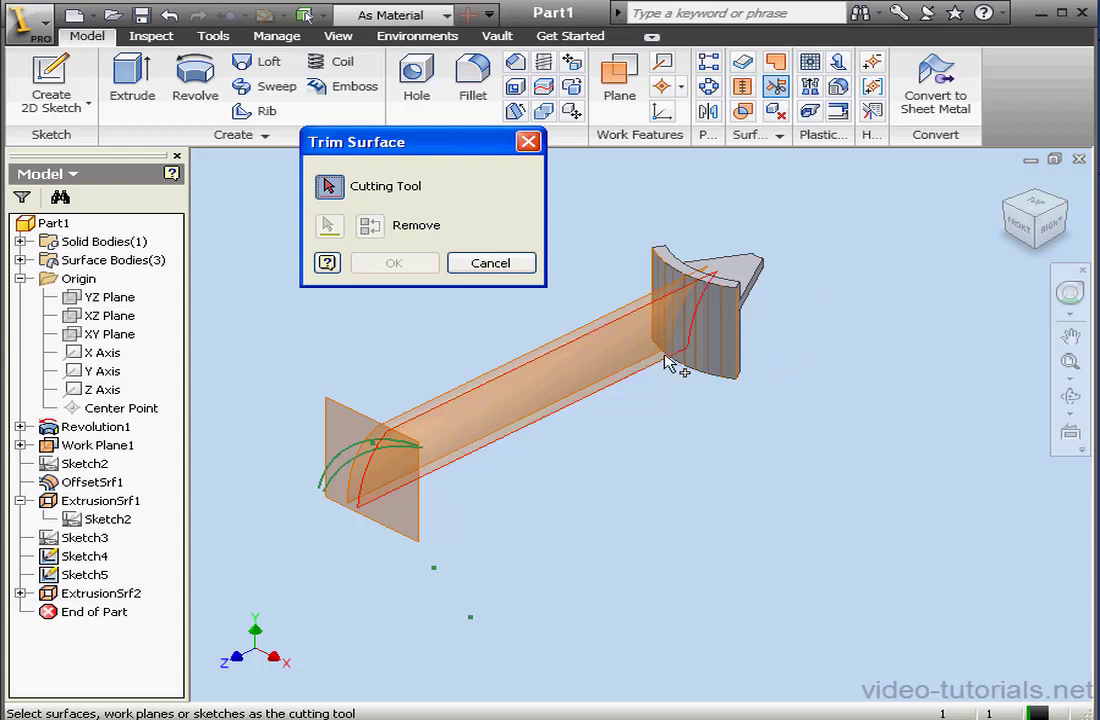
pyautogui.click(643, 322)
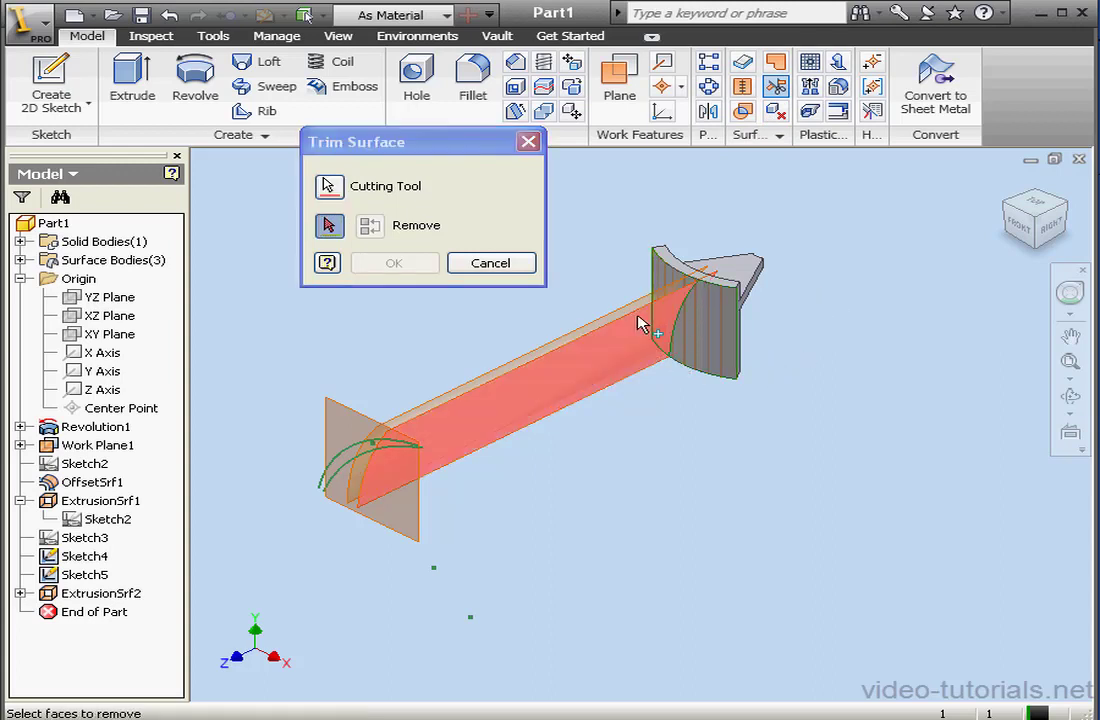
pyautogui.click(716, 348)
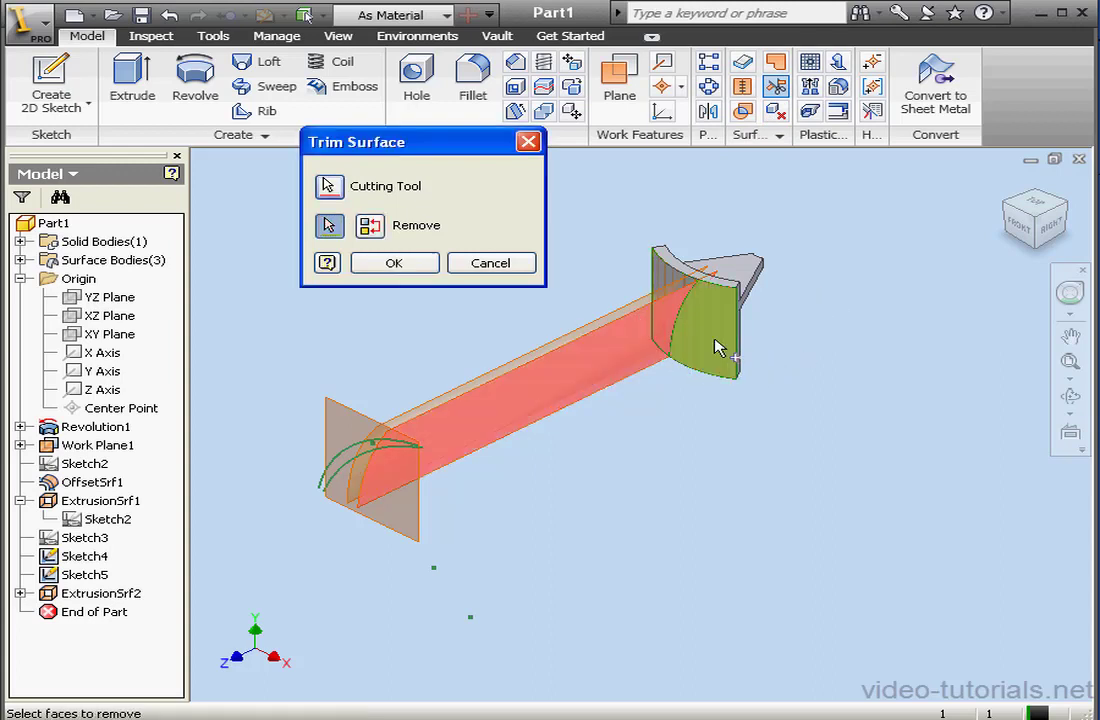
pyautogui.click(424, 268)
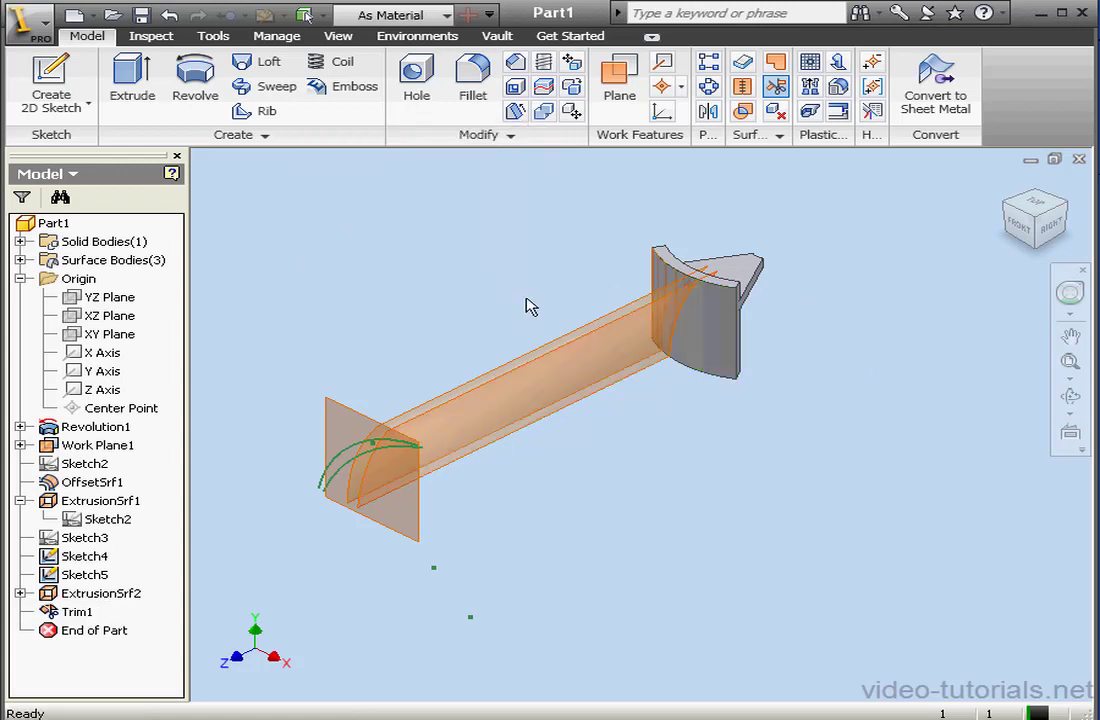
# - Trim the offset surface with the second extruded arc surface, removing the portion on its -X side
pyautogui.click(776, 86)
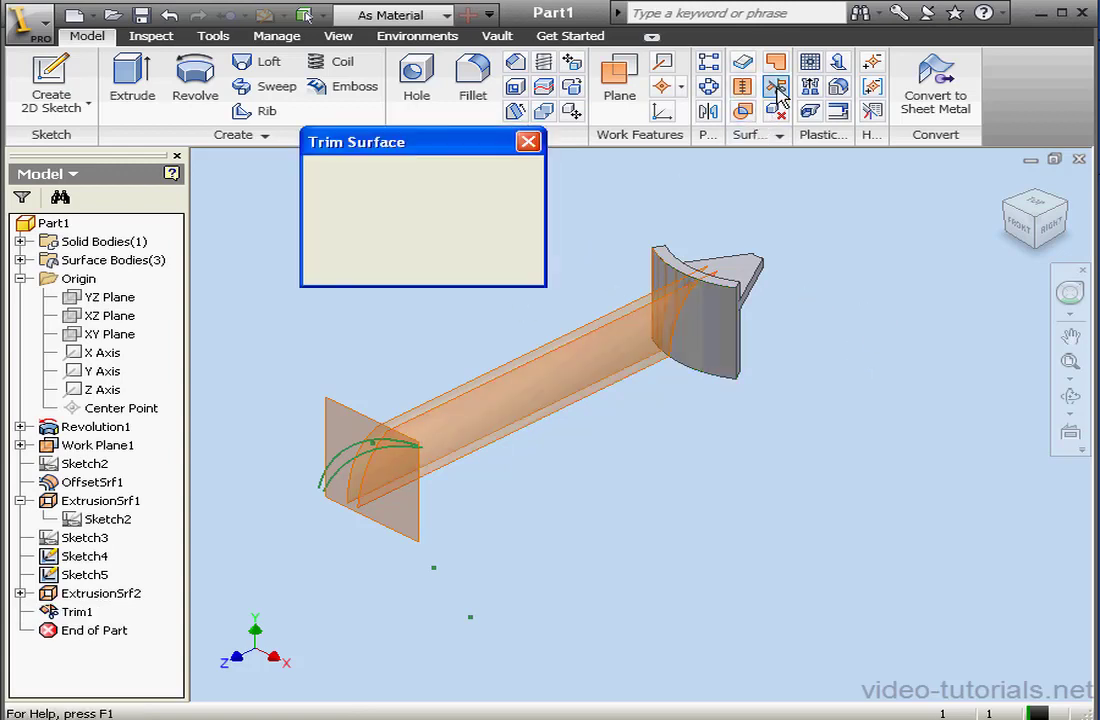
pyautogui.click(618, 316)
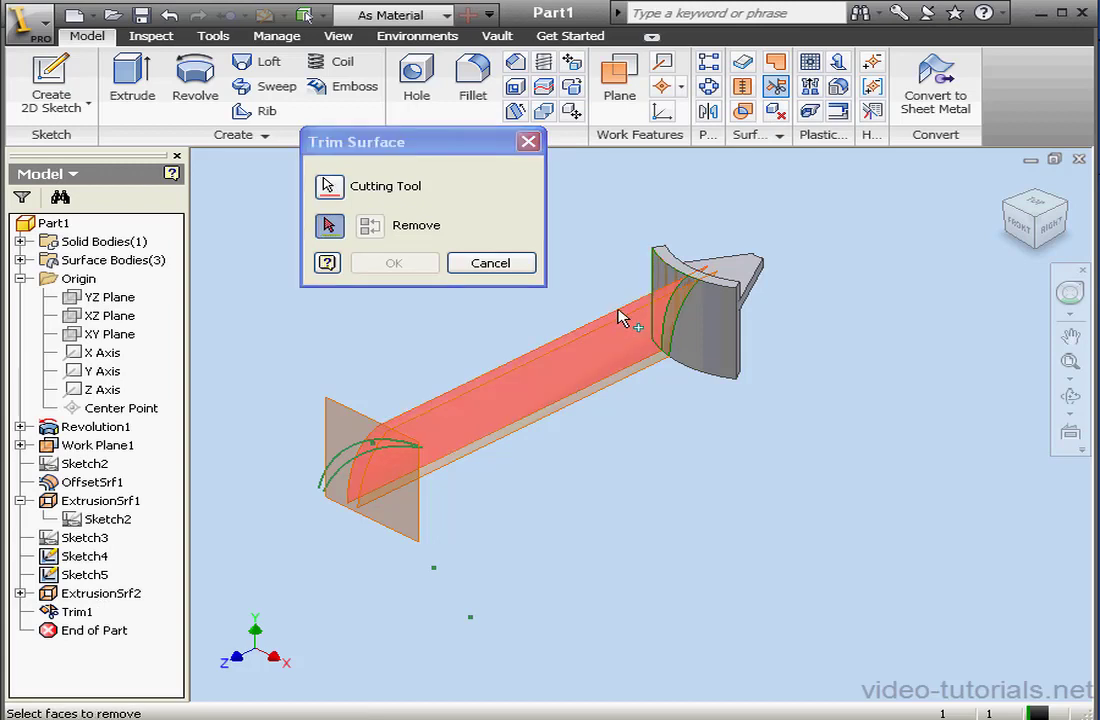
pyautogui.click(668, 278)
pyautogui.click(412, 264)
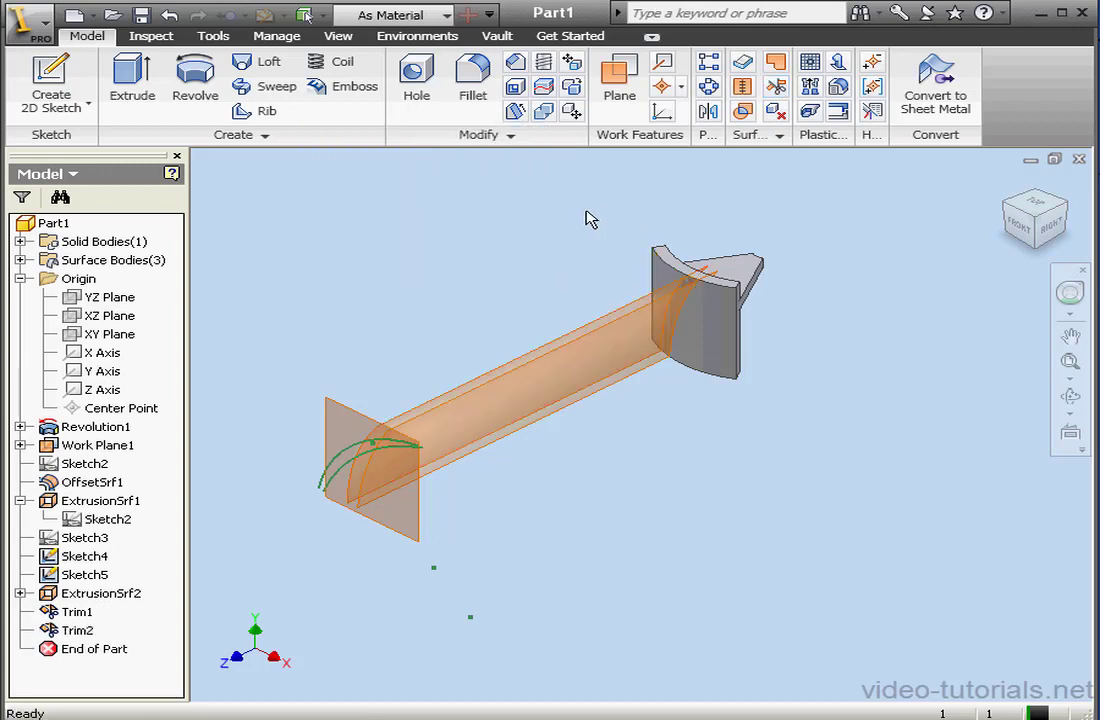
# - Hide both extruded arc surfaces, leaving the trimmed strip on the part's curved face
pyautogui.rightClick(127, 508)
pyautogui.click(210, 288)
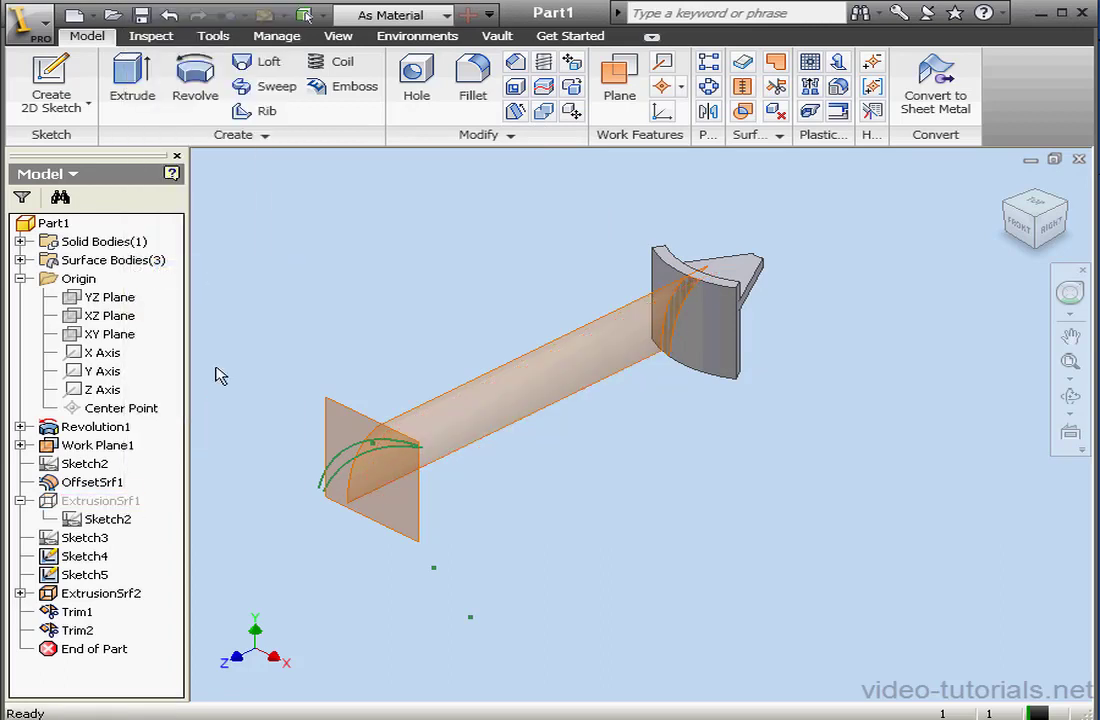
pyautogui.rightClick(108, 593)
pyautogui.click(157, 376)
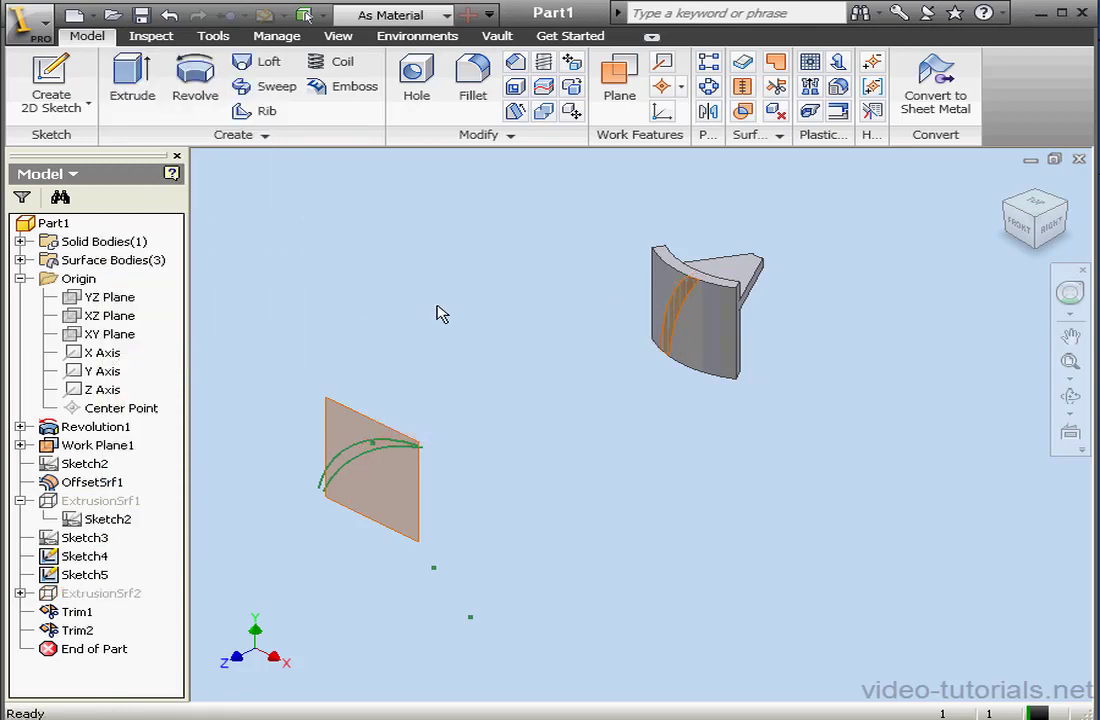
# - Loft a surface from the lower wide arc on the work plane to the +X curved edge of the trimmed strip
pyautogui.click(266, 66)
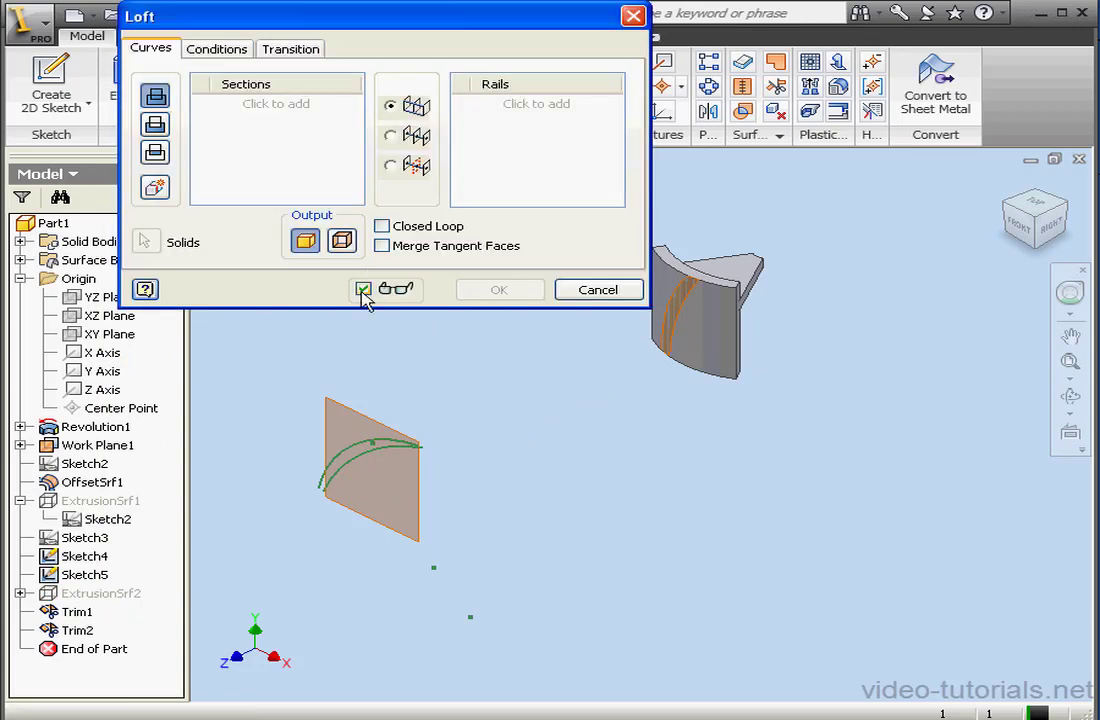
pyautogui.click(342, 240)
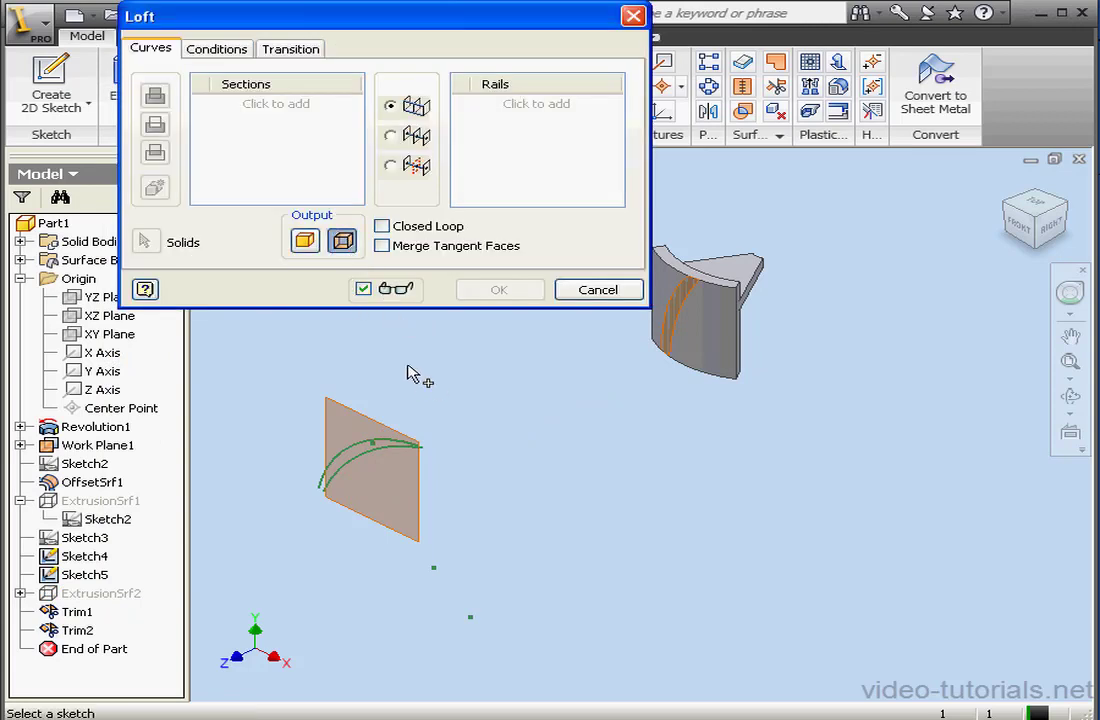
pyautogui.click(272, 104)
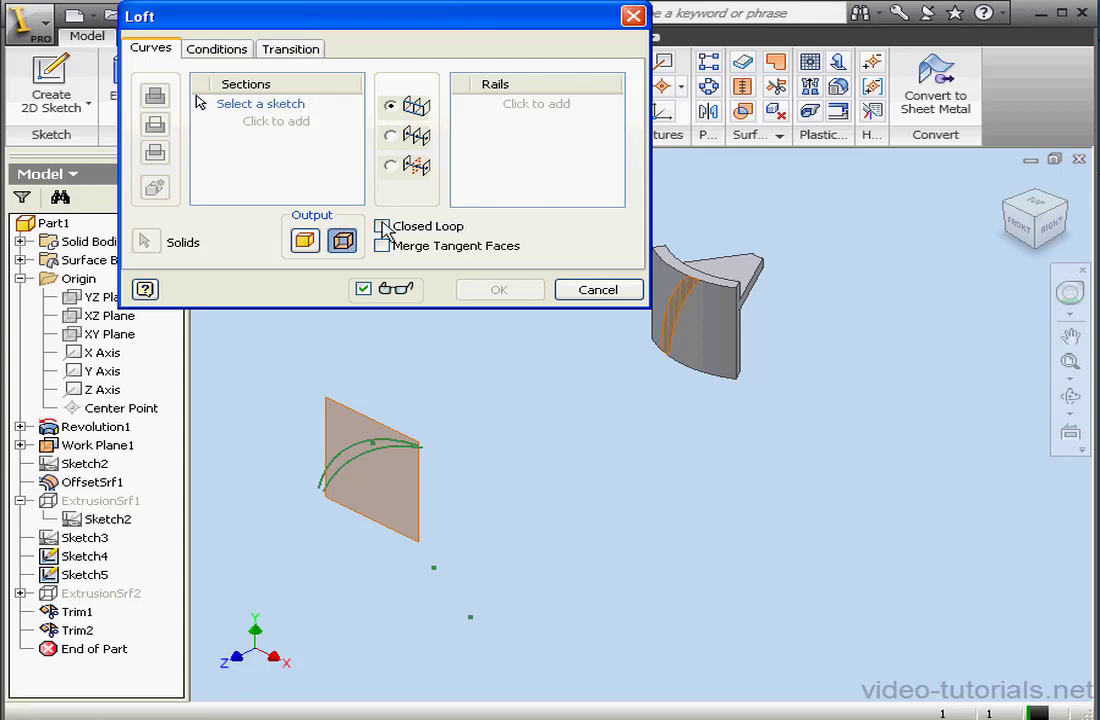
pyautogui.click(374, 457)
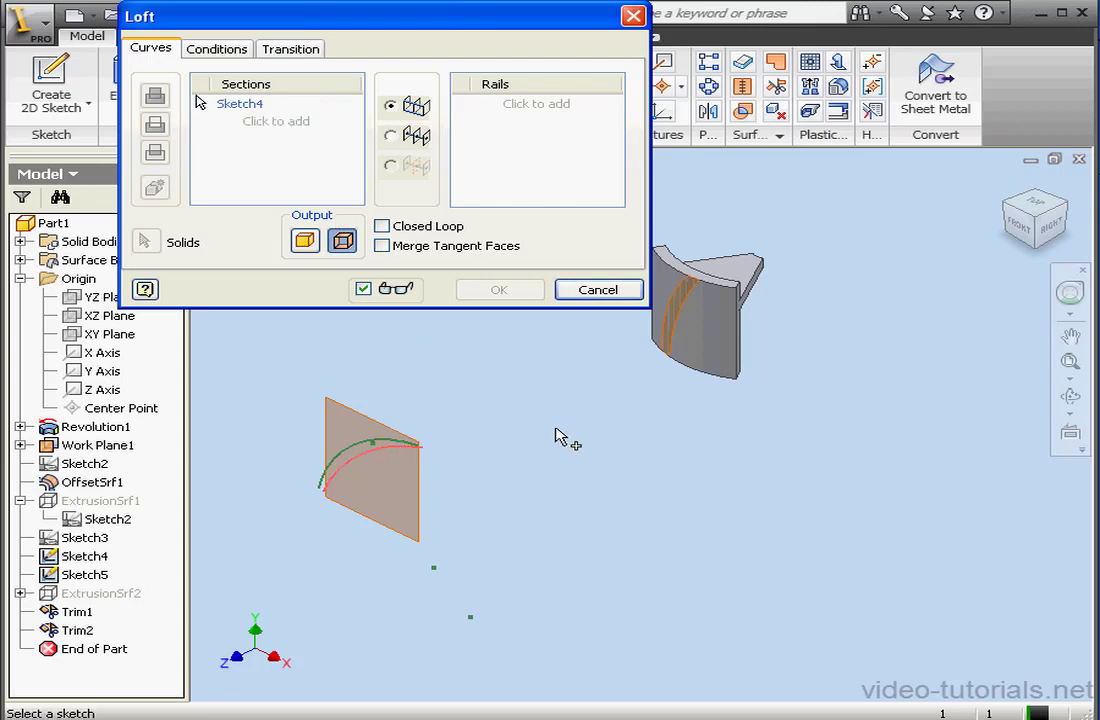
pyautogui.click(678, 327)
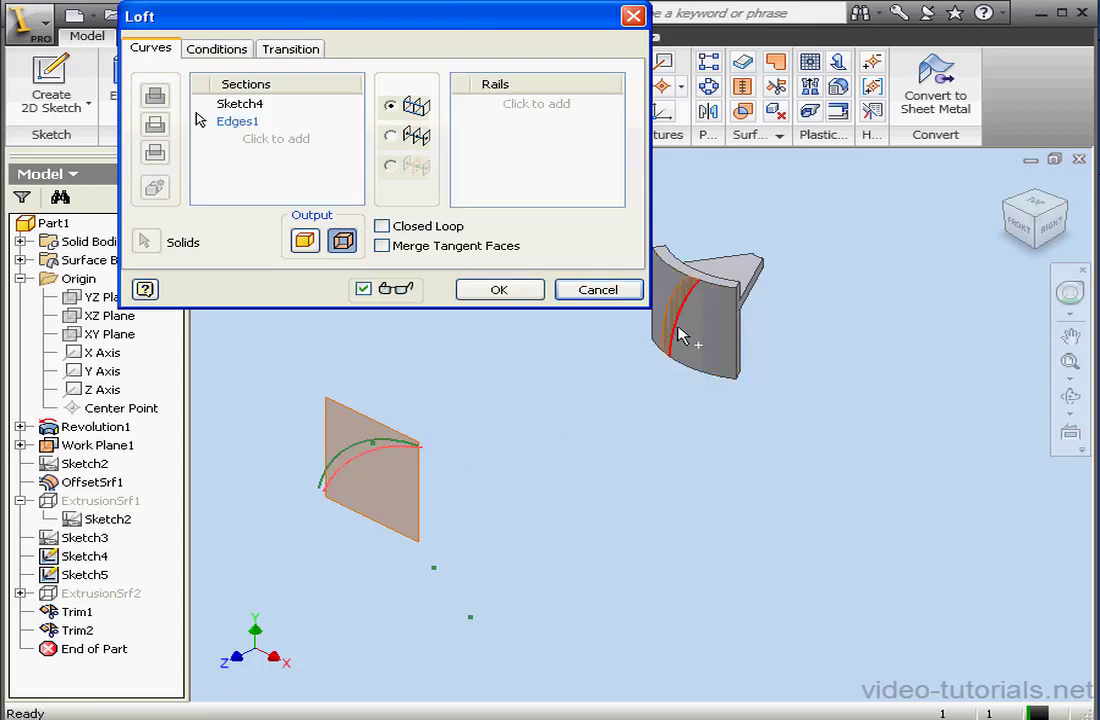
pyautogui.click(499, 289)
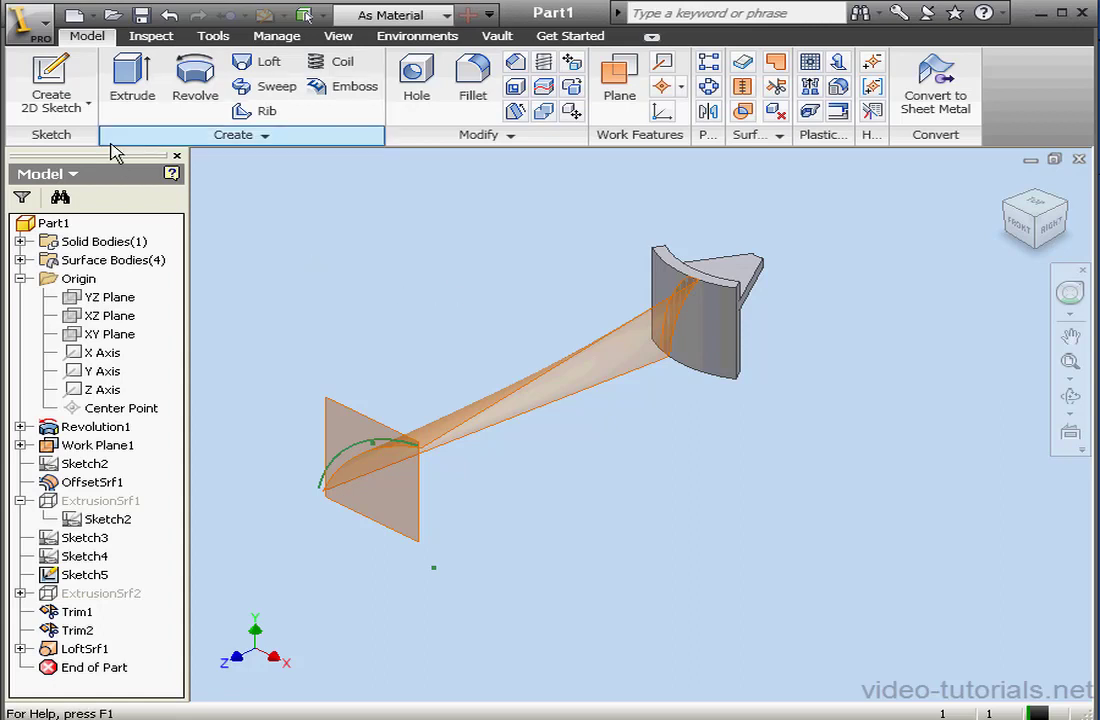
# - Create a 3D sketch and include the short upper and lower edges of the trimmed strip
pyautogui.click(90, 107)
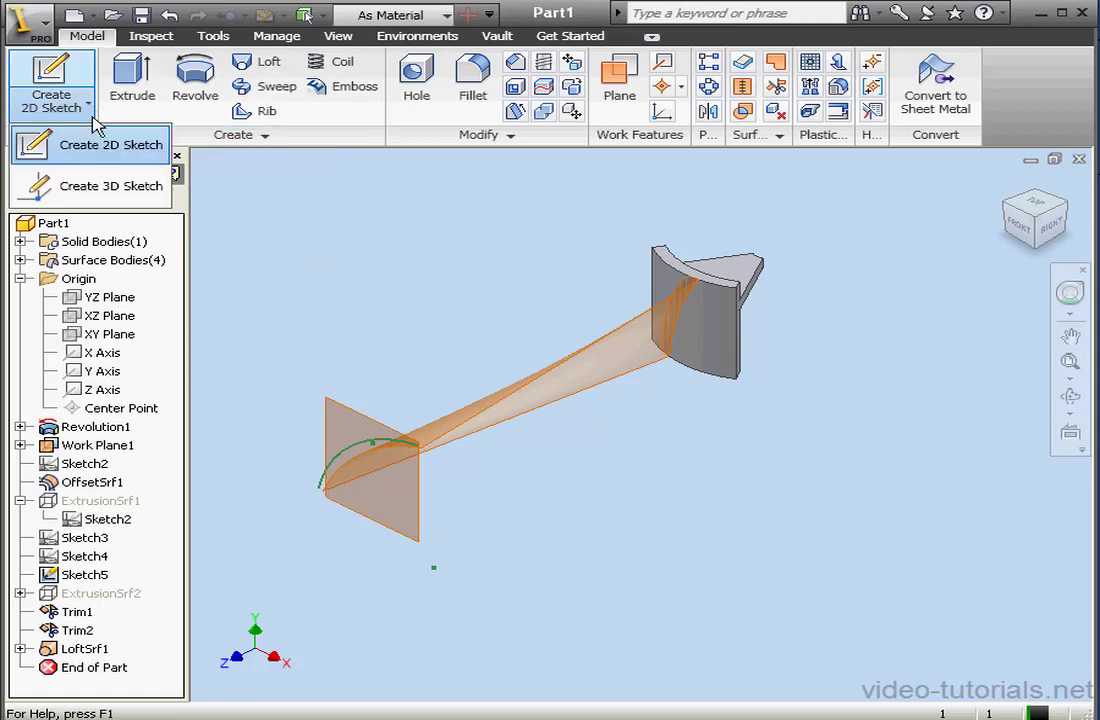
pyautogui.click(100, 193)
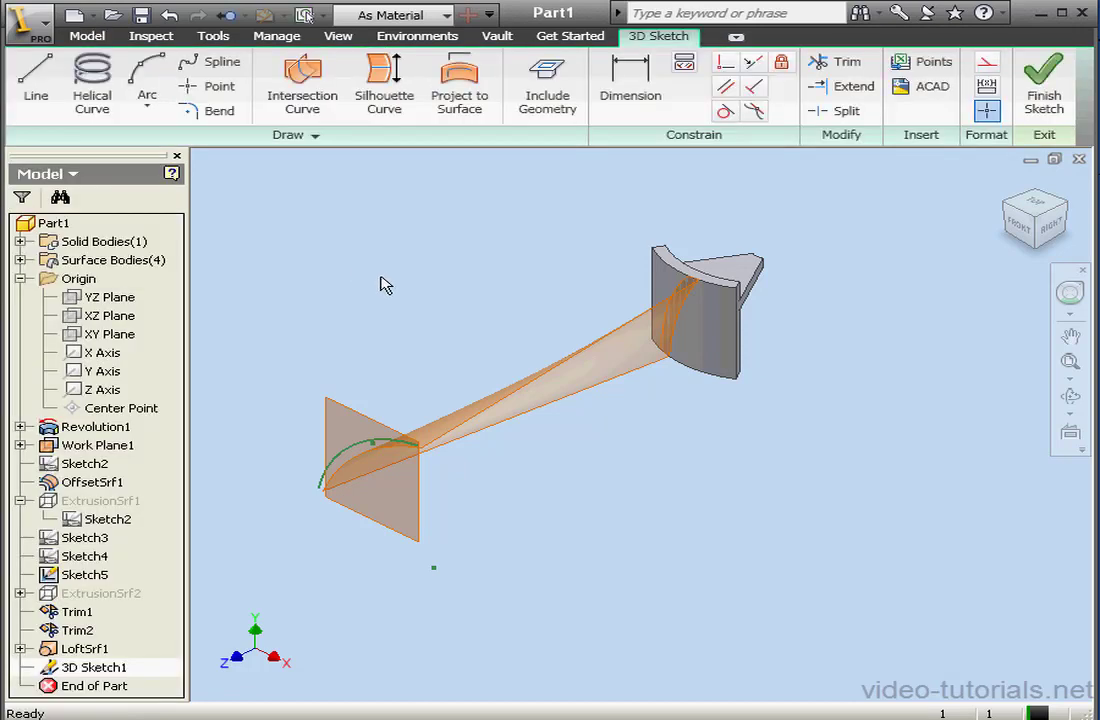
pyautogui.click(565, 90)
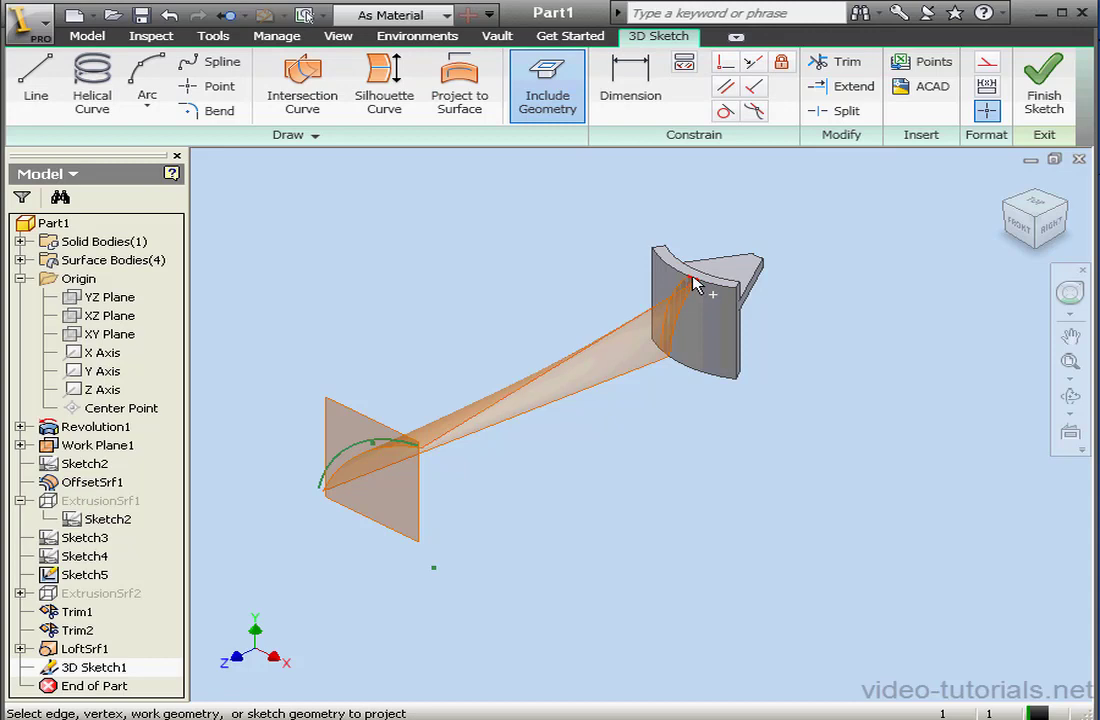
pyautogui.click(713, 292)
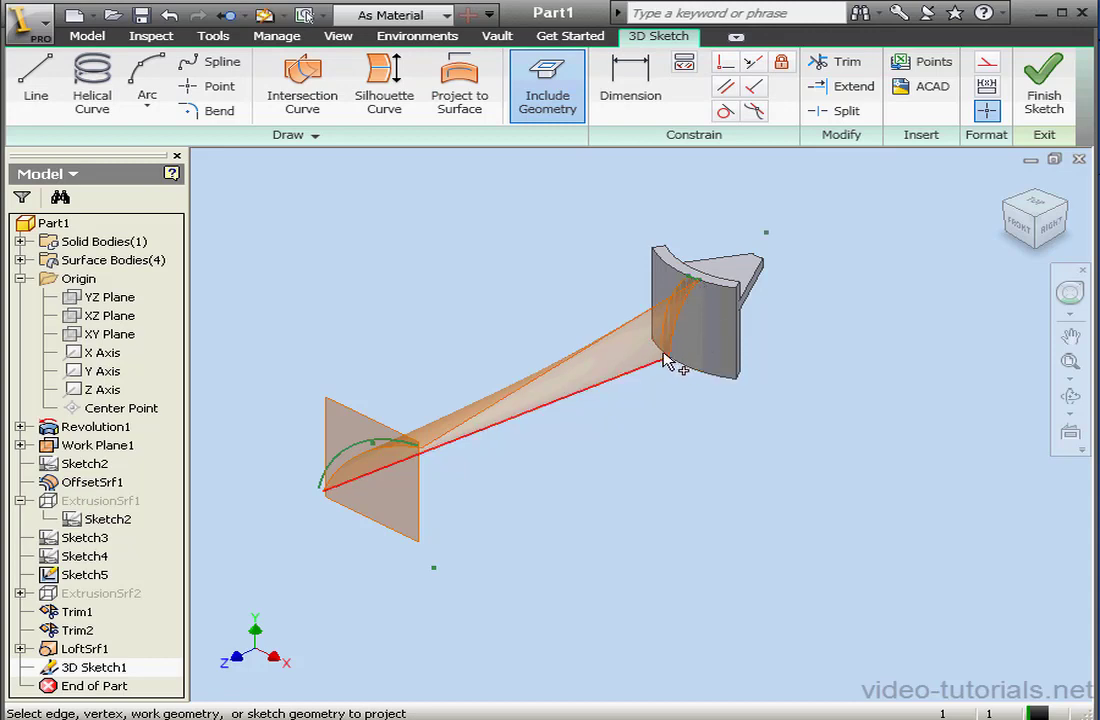
pyautogui.click(665, 360)
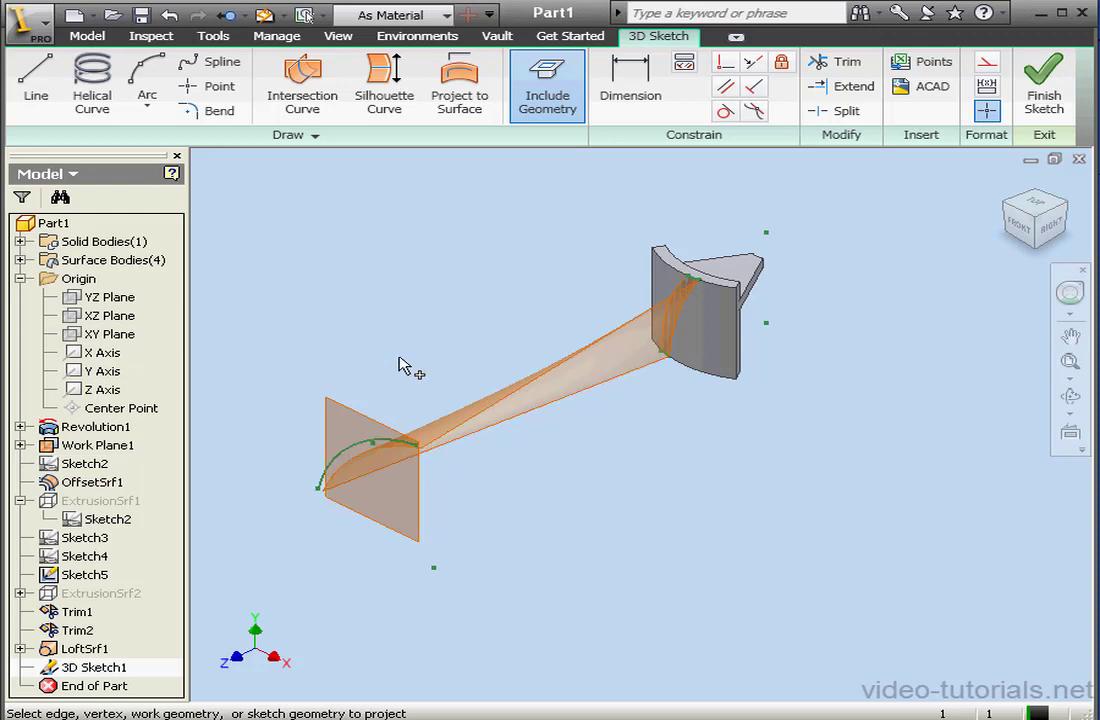
# - Draw a 3D line from the strip's upper -X corner to the upper end of the remaining wide arc on the work plane
pyautogui.click(28, 84)
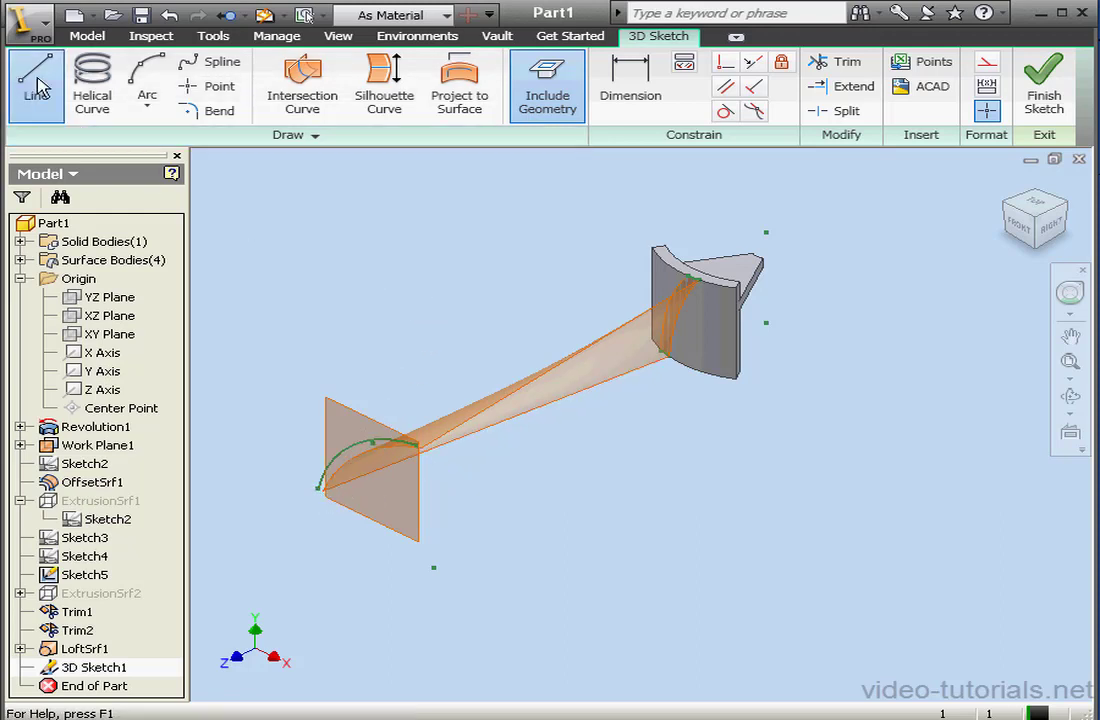
pyautogui.click(688, 273)
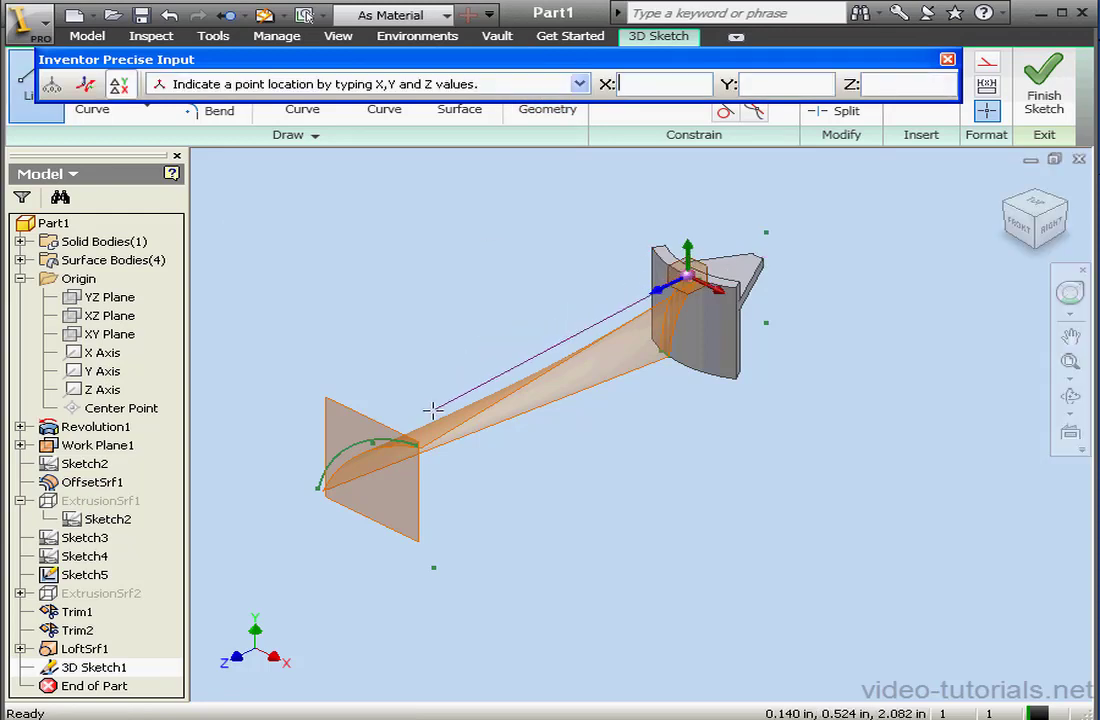
pyautogui.click(420, 445)
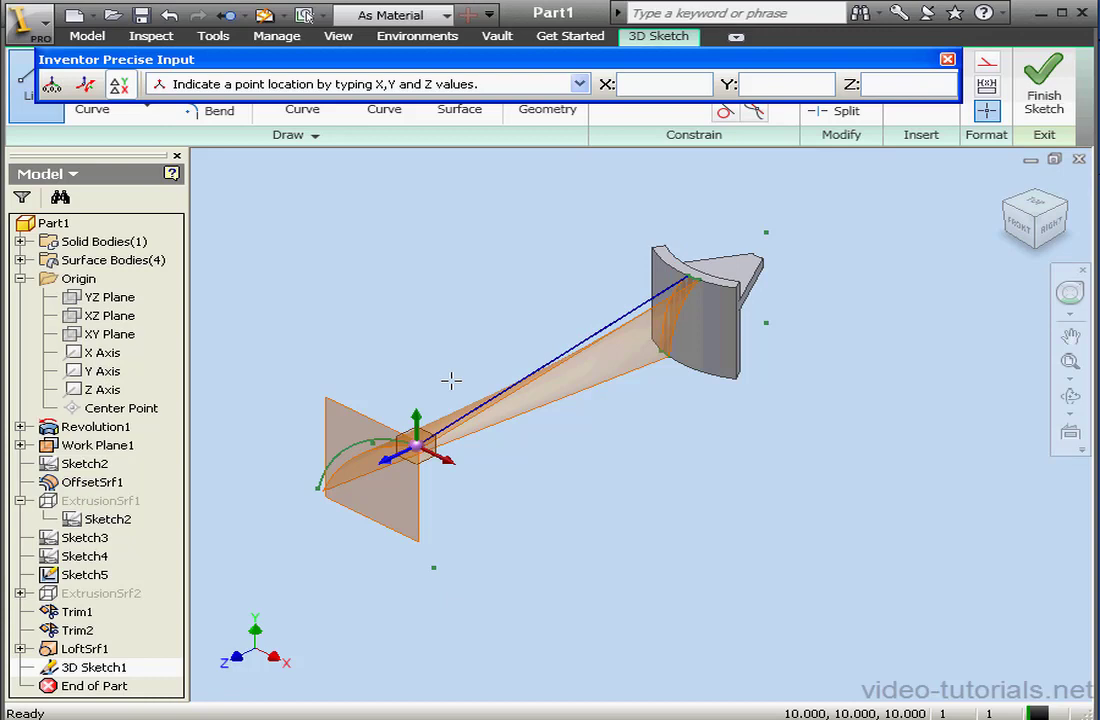
pyautogui.rightClick(429, 301)
pyautogui.click(481, 314)
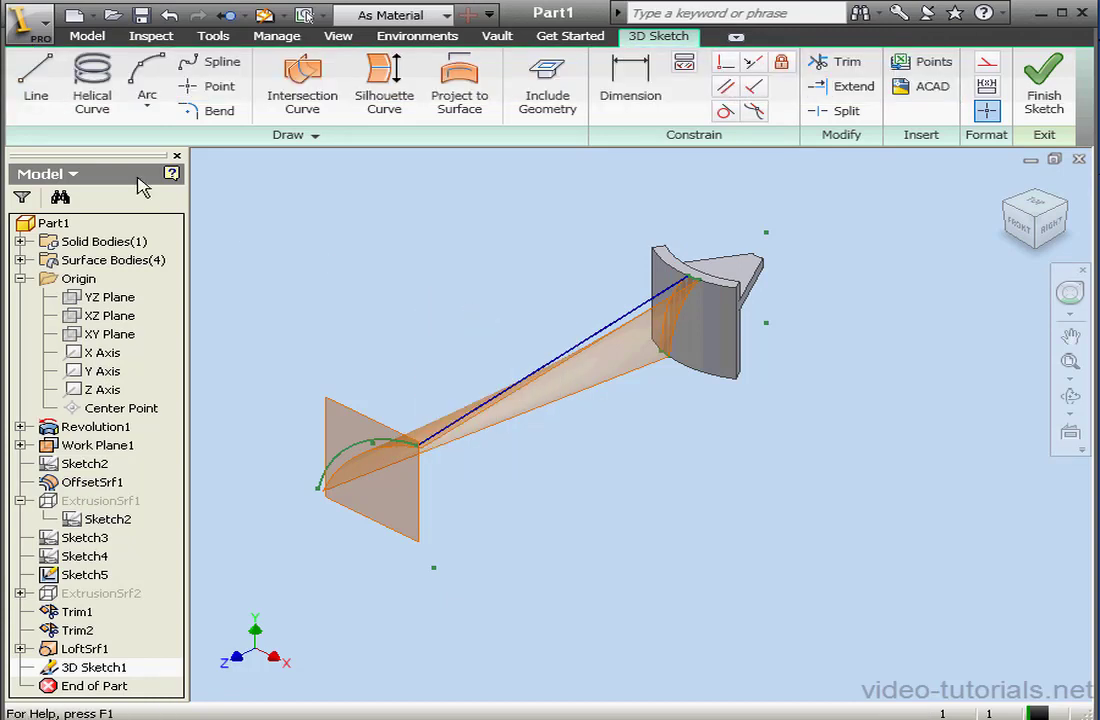
# - Draw a second 3D line from the wide arc's lower end to the strip's lower -X corner, and finish the 3D sketch
pyautogui.click(36, 73)
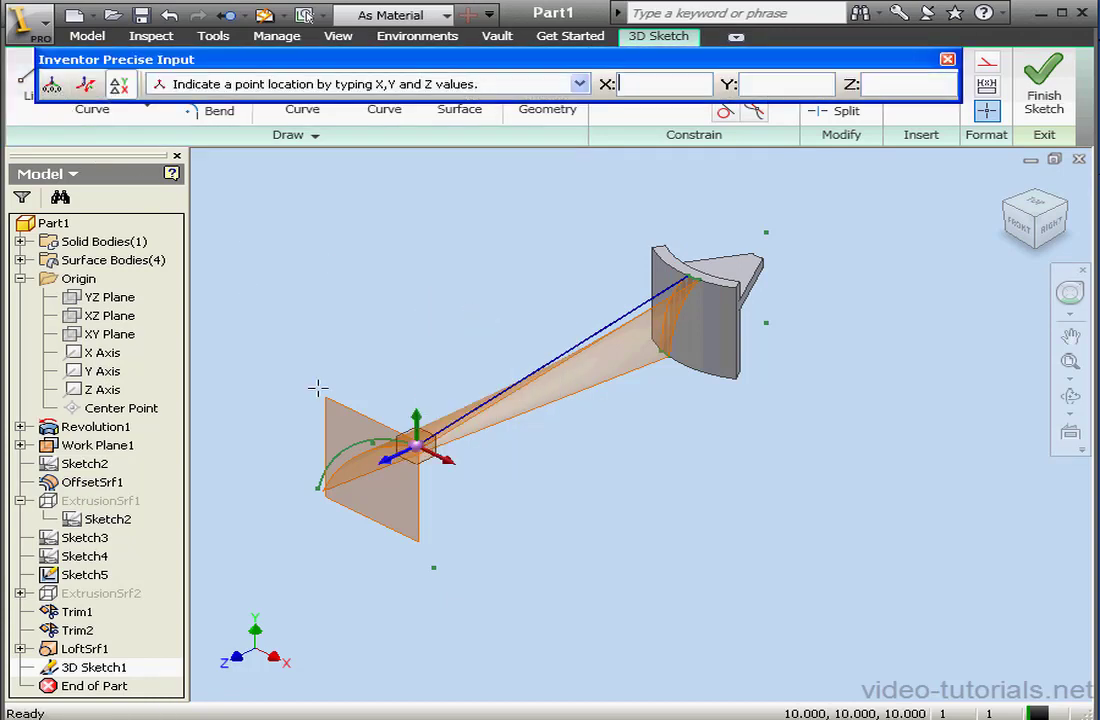
pyautogui.click(318, 487)
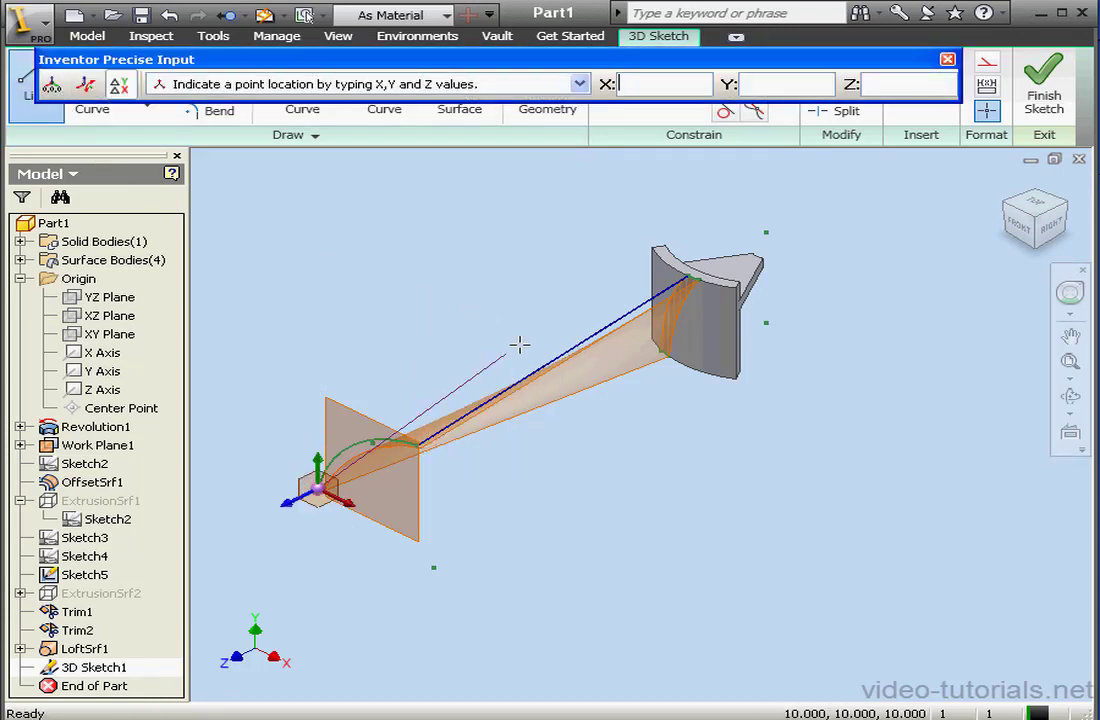
pyautogui.click(659, 350)
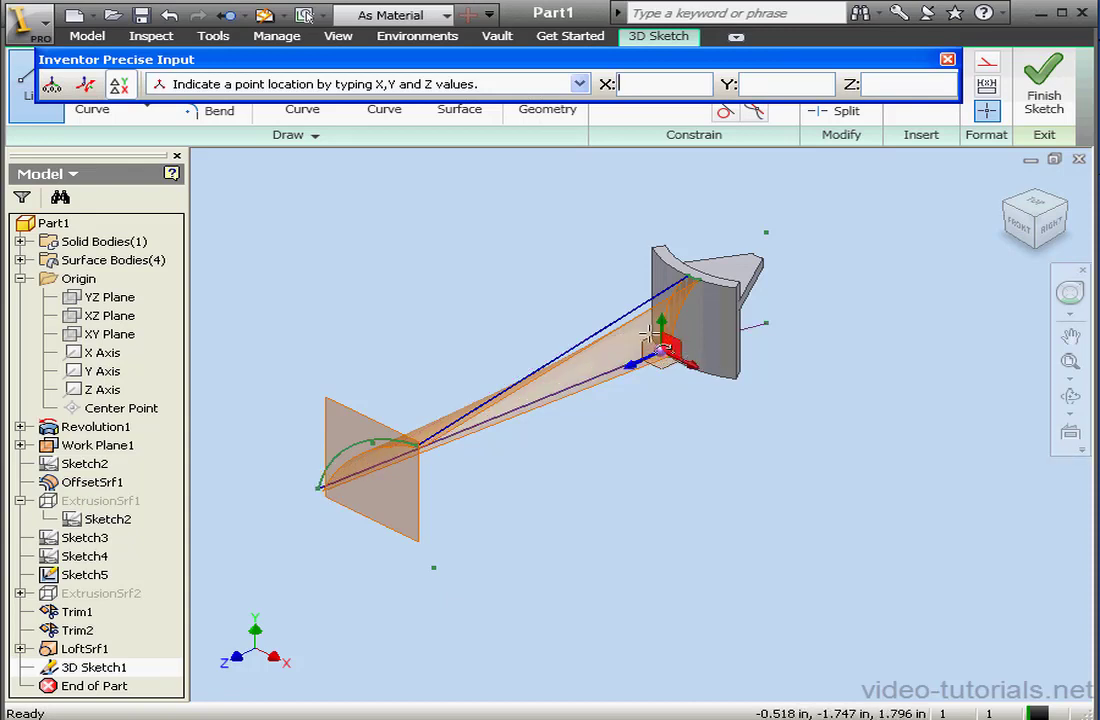
pyautogui.rightClick(536, 238)
pyautogui.click(578, 253)
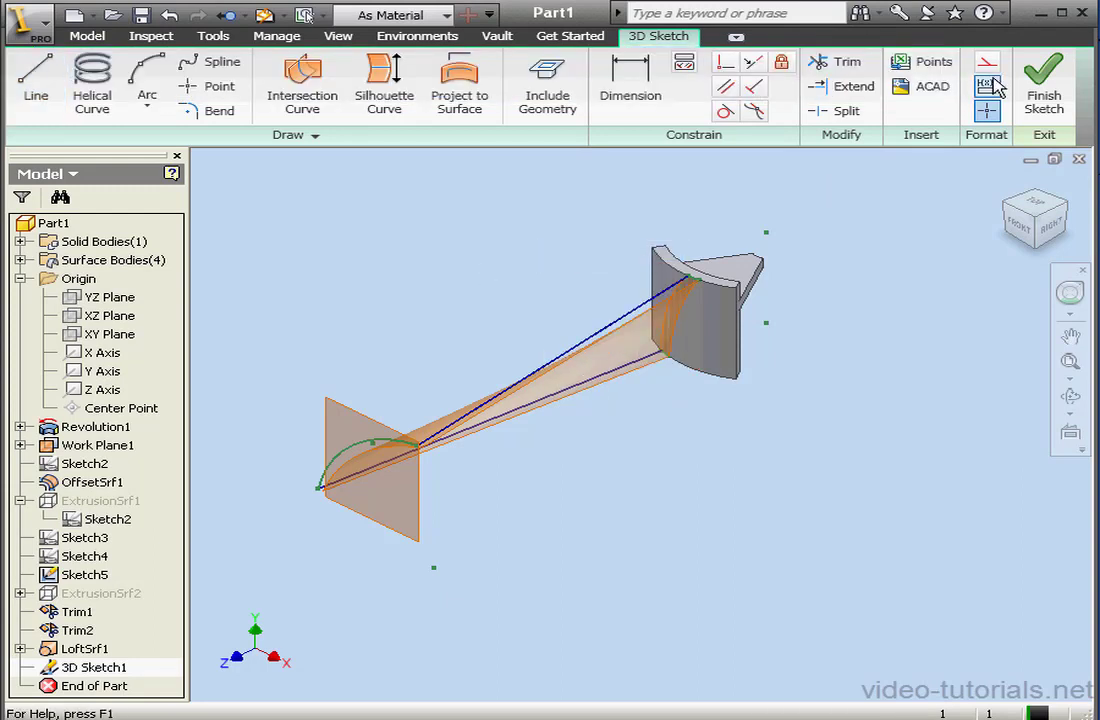
pyautogui.click(1040, 88)
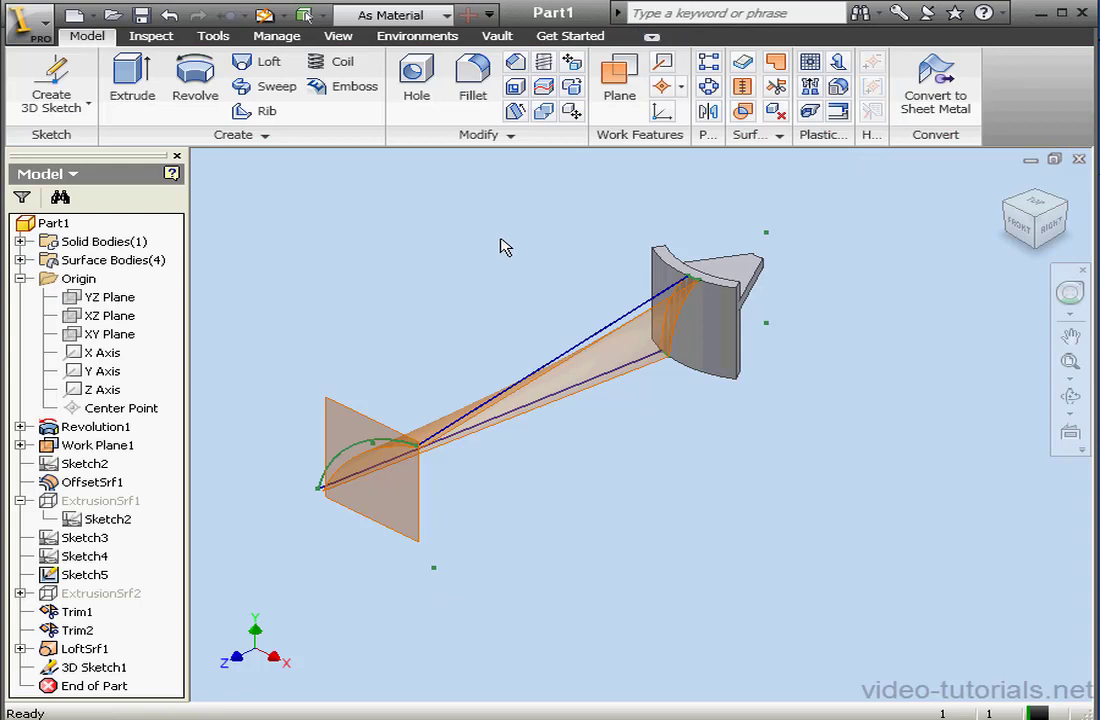
# - Create a boundary patch from the two 3D lines, the trimmed strip's -X curved edge and the remaining wide arc on the work plane
pyautogui.click(775, 62)
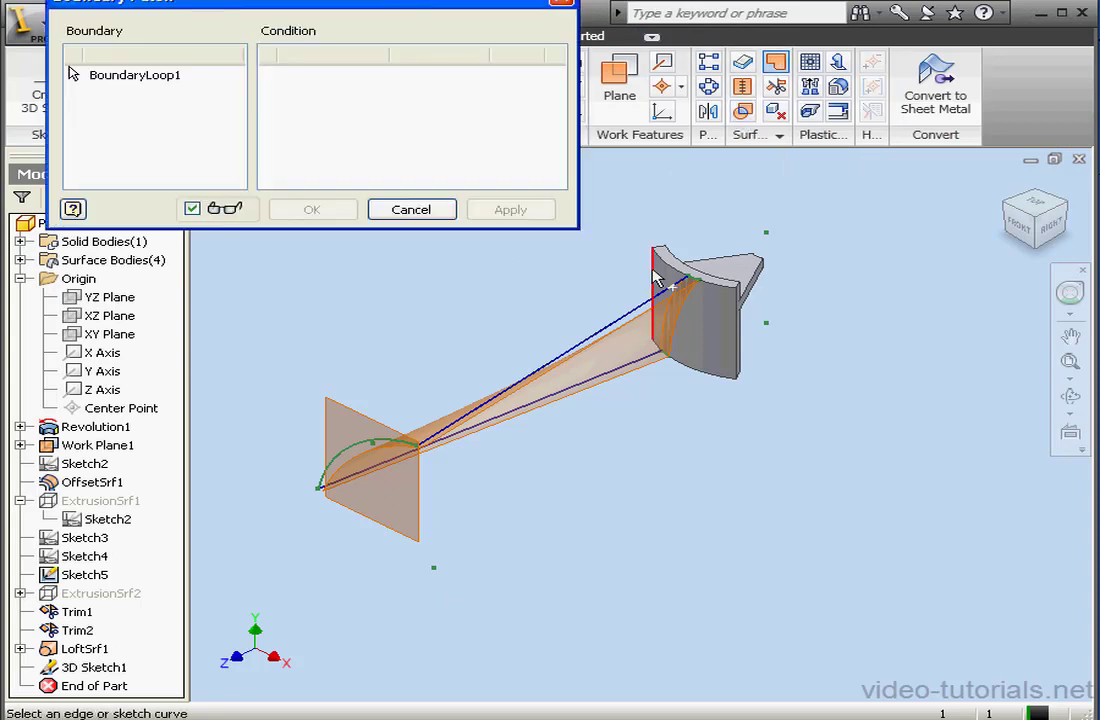
pyautogui.click(678, 291)
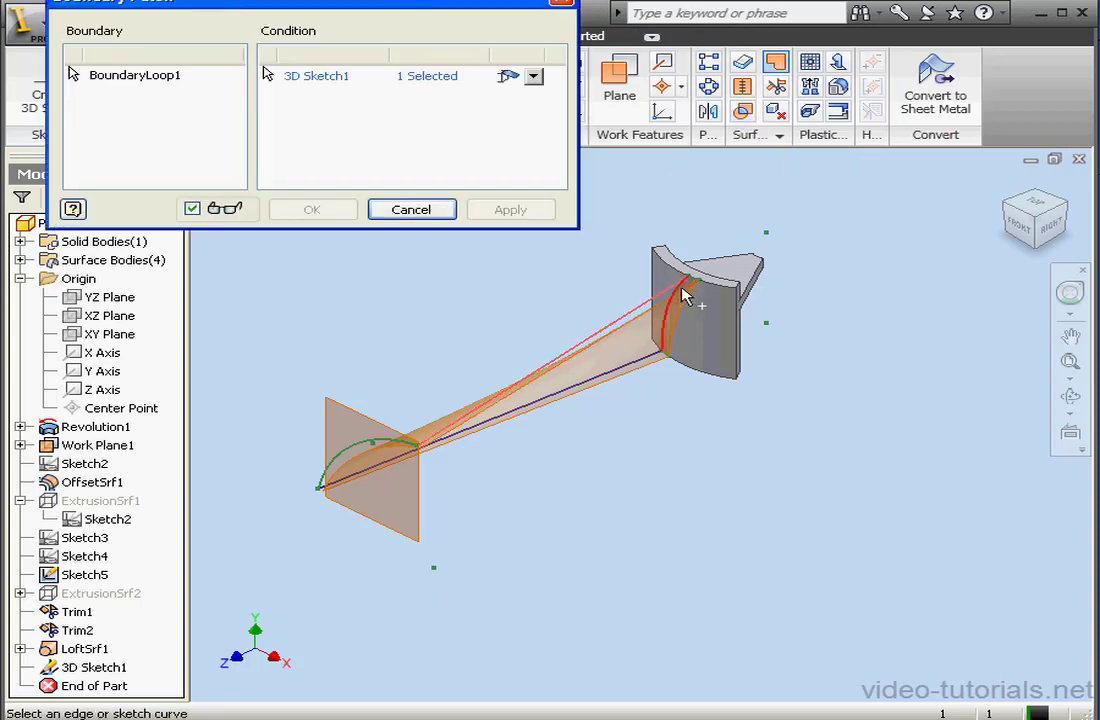
pyautogui.click(668, 310)
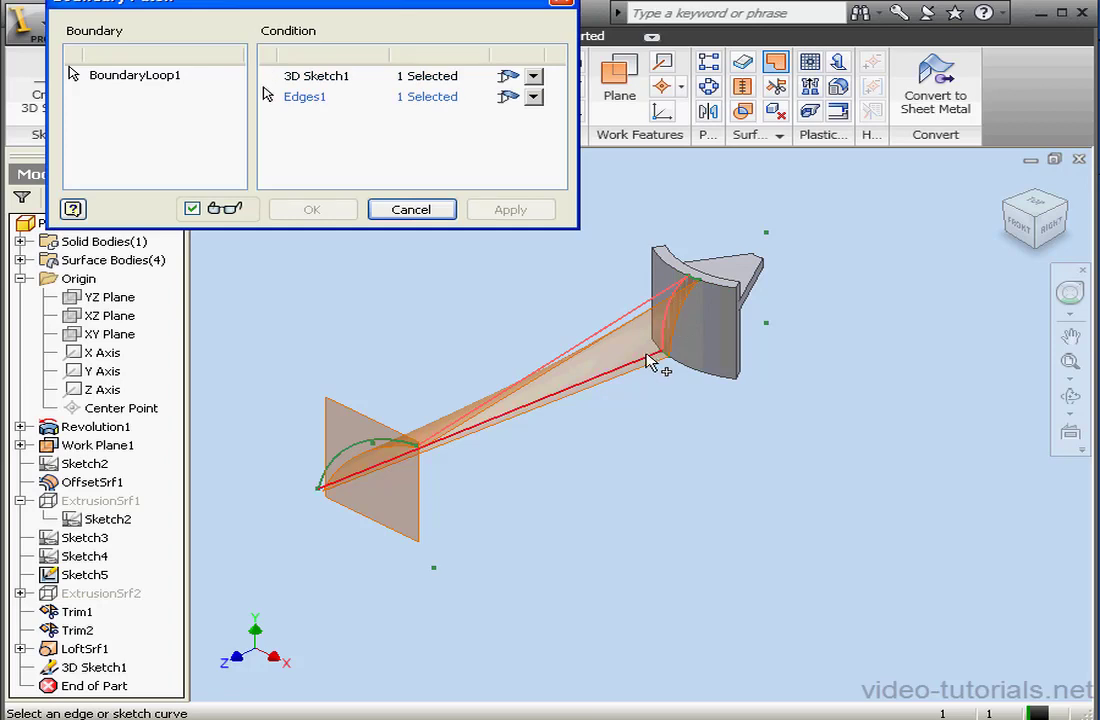
pyautogui.click(666, 349)
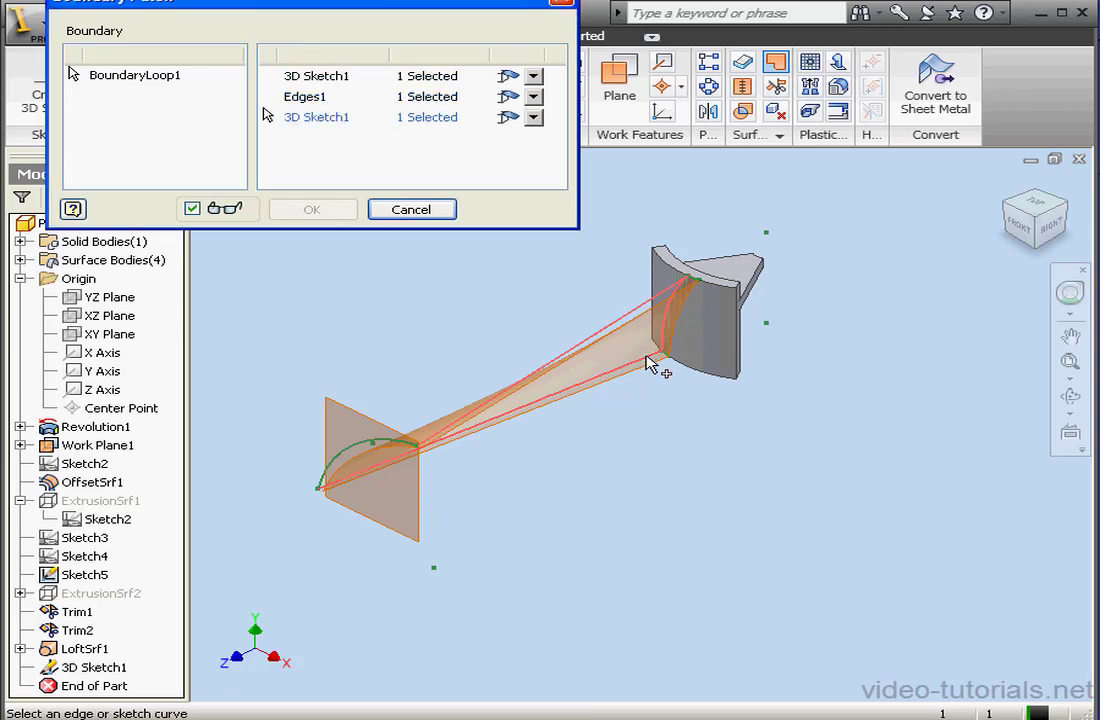
pyautogui.click(370, 444)
pyautogui.click(496, 215)
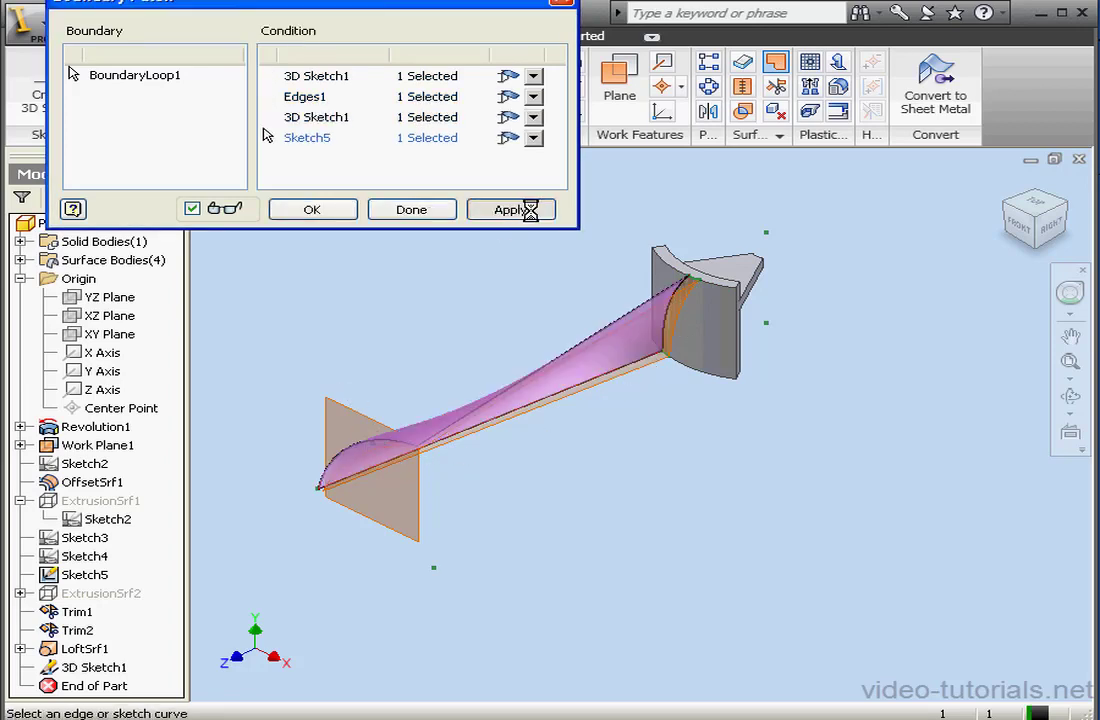
pyautogui.click(434, 212)
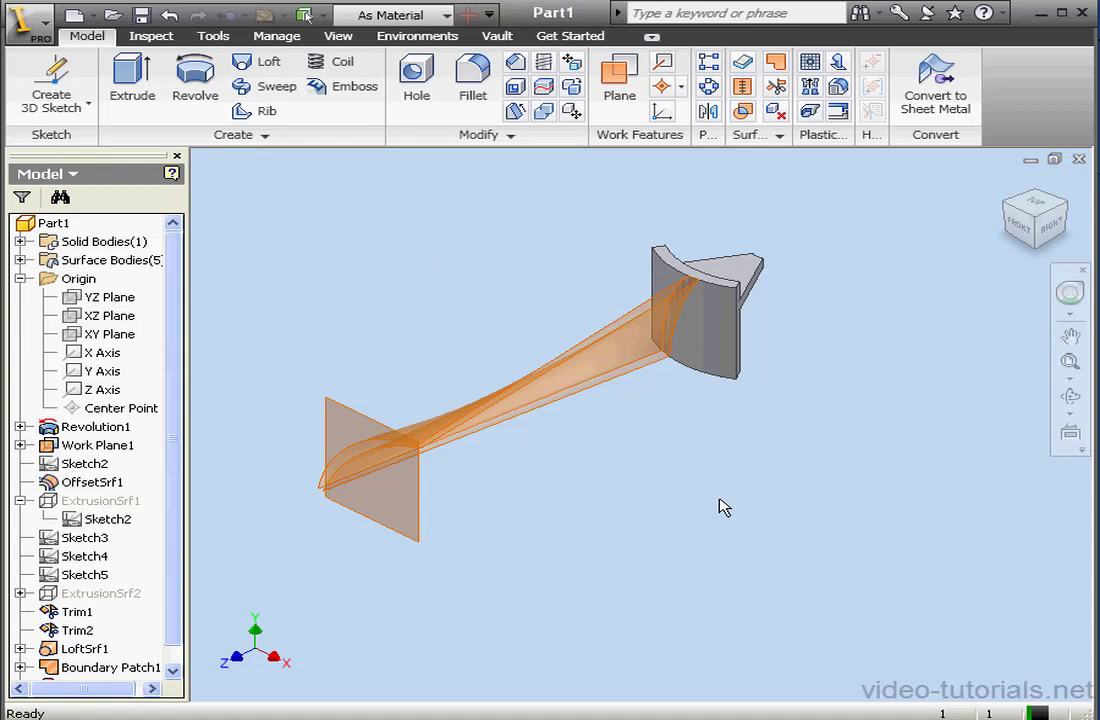
# - Create a 2D sketch on the YZ Plane and project the blade surfaces' long upper and lower edges into it
pyautogui.click(88, 104)
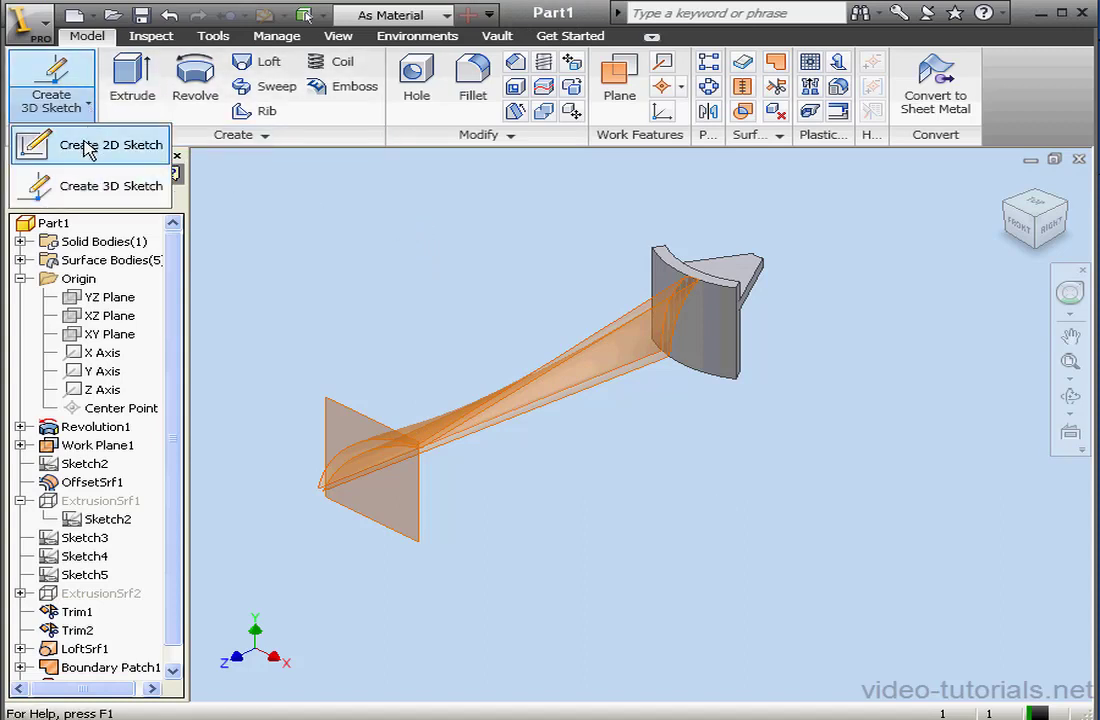
pyautogui.click(88, 148)
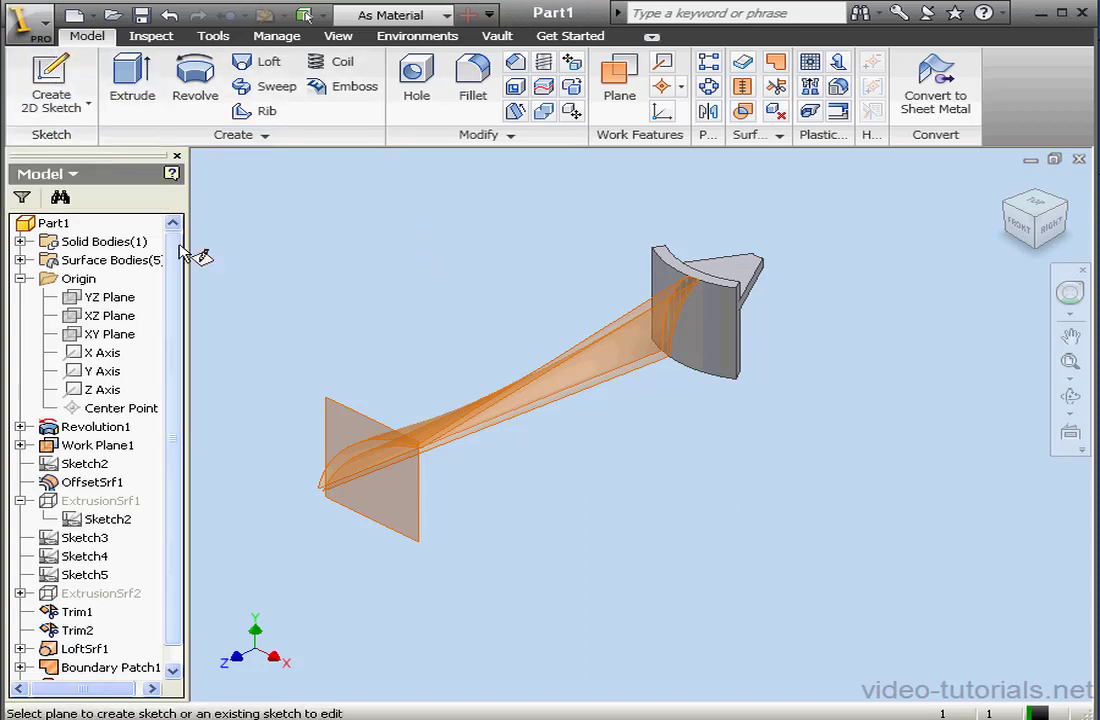
pyautogui.click(112, 297)
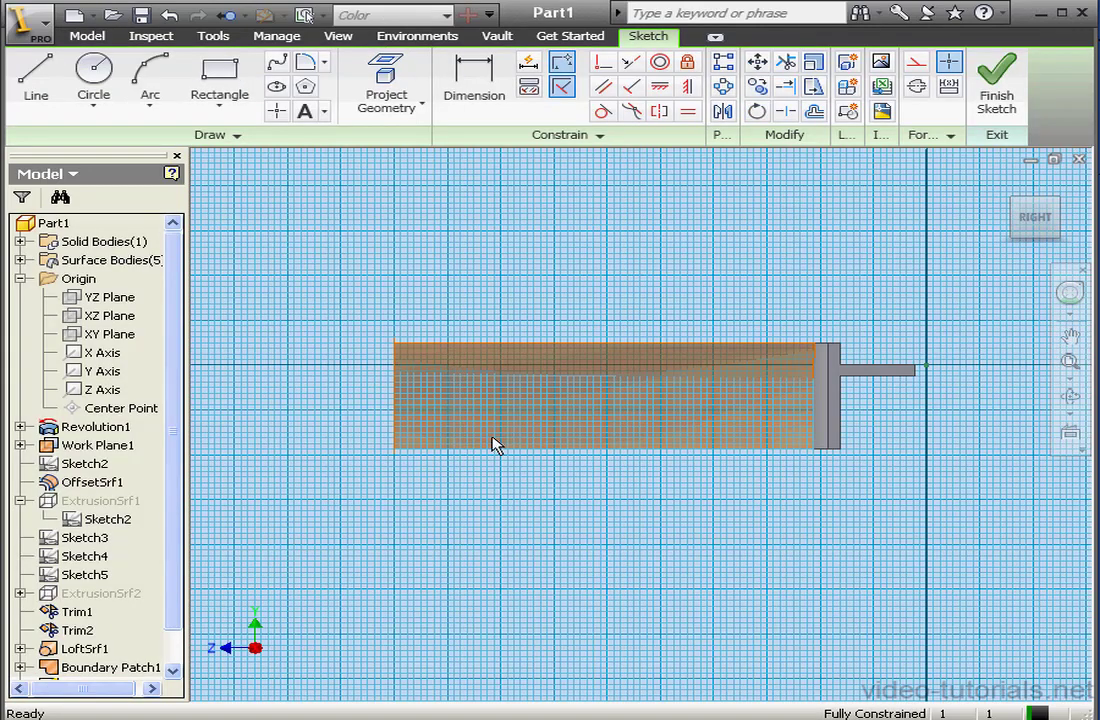
pyautogui.click(386, 102)
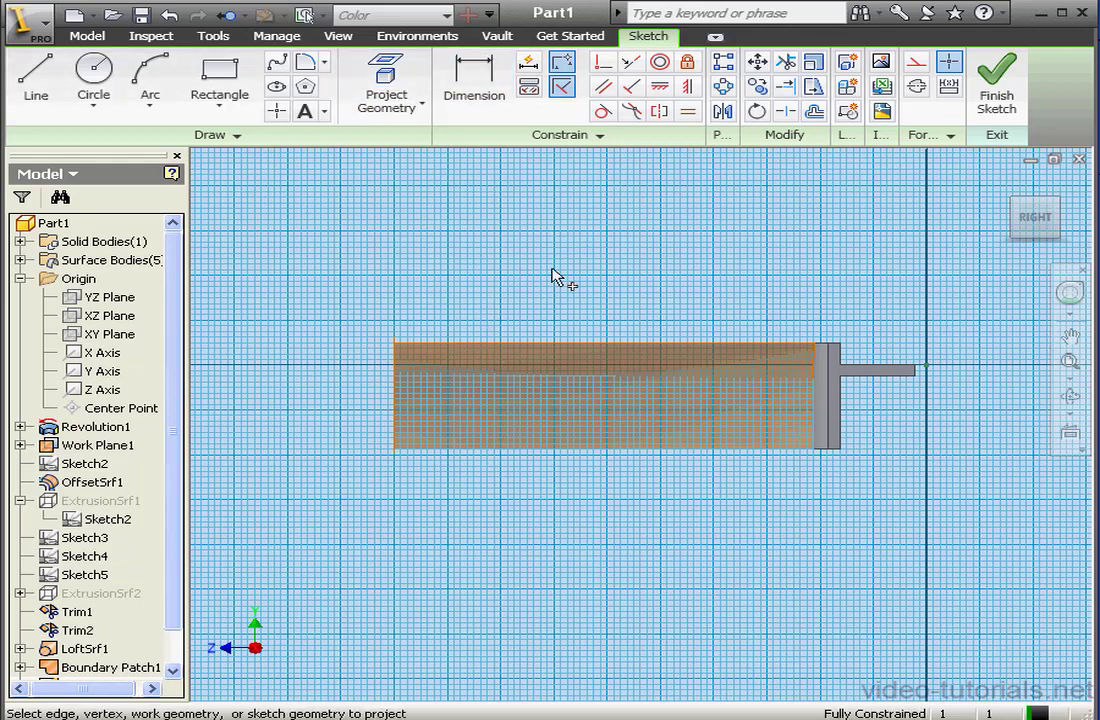
pyautogui.click(540, 345)
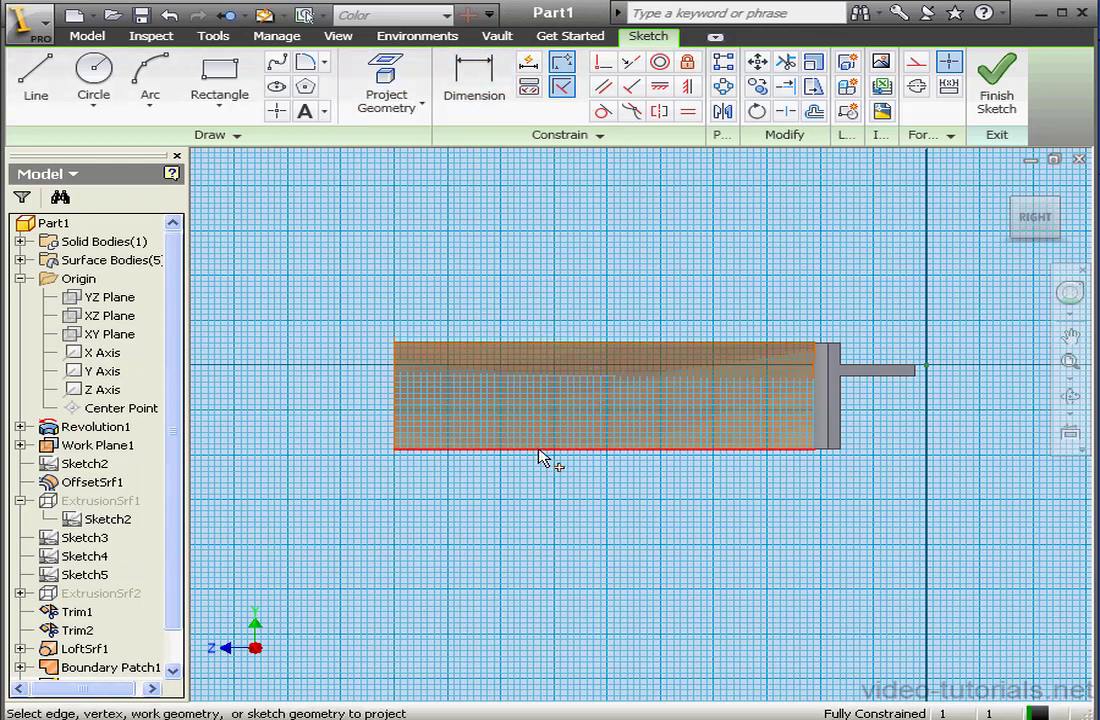
pyautogui.click(539, 447)
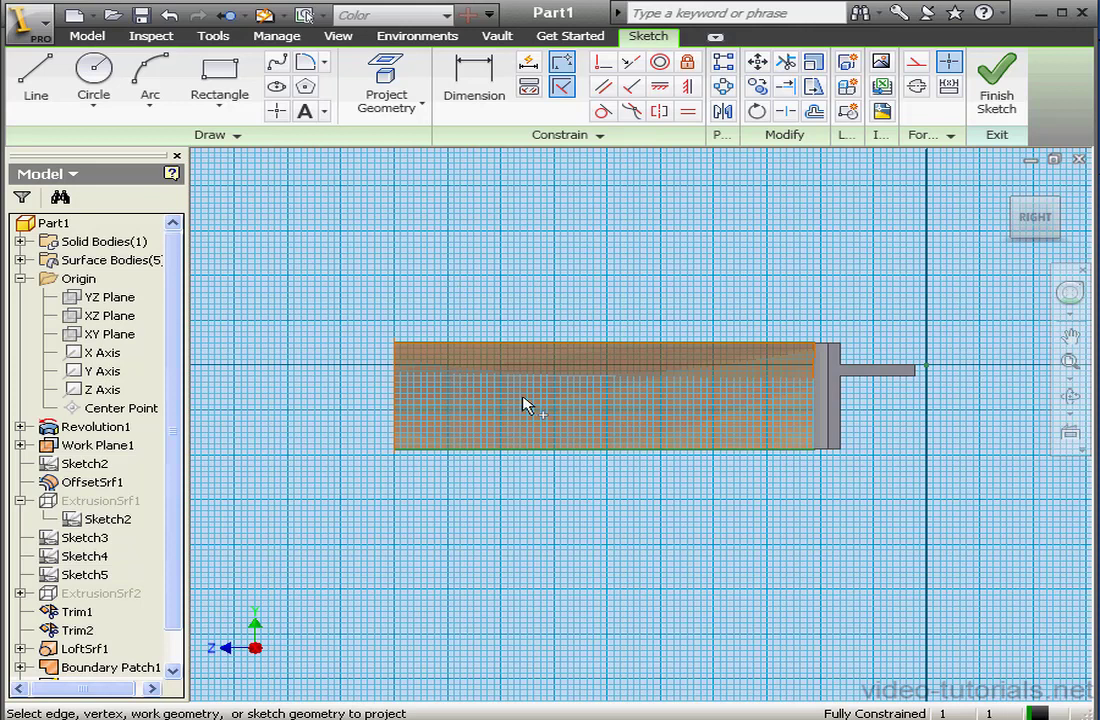
# - Draw a three-point arc of about 1.34 in radius between the projected lower and upper lines, bulging toward the blade's +Z end
pyautogui.scroll(-3, 523, 401)
pyautogui.click(150, 78)
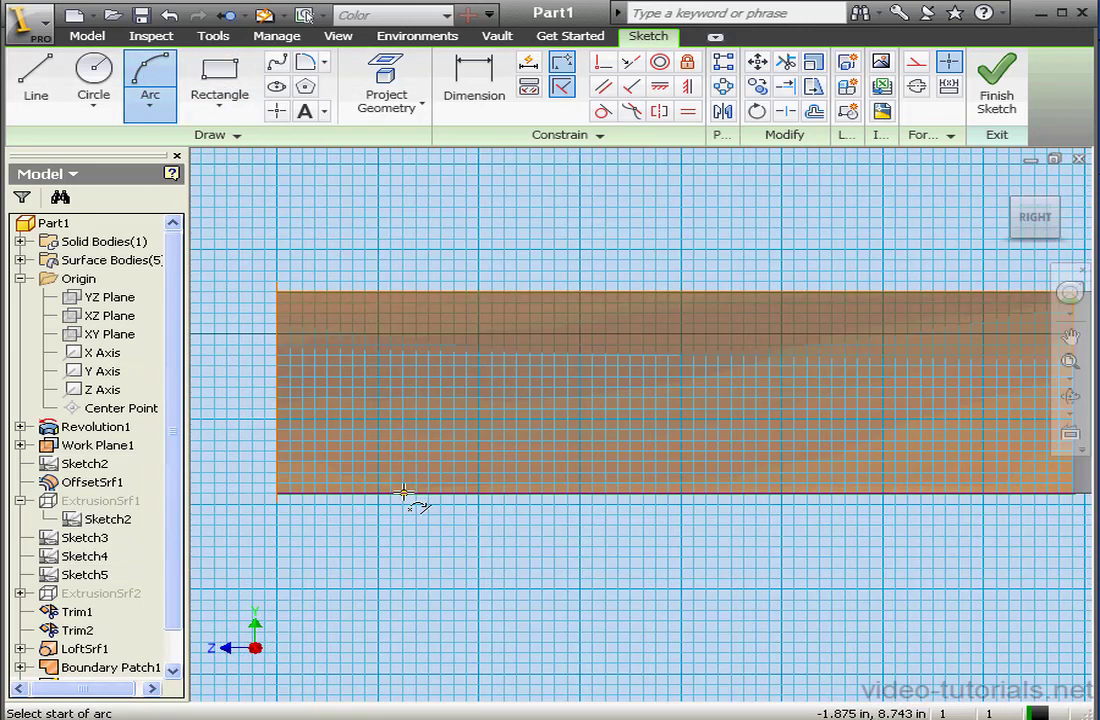
pyautogui.click(403, 492)
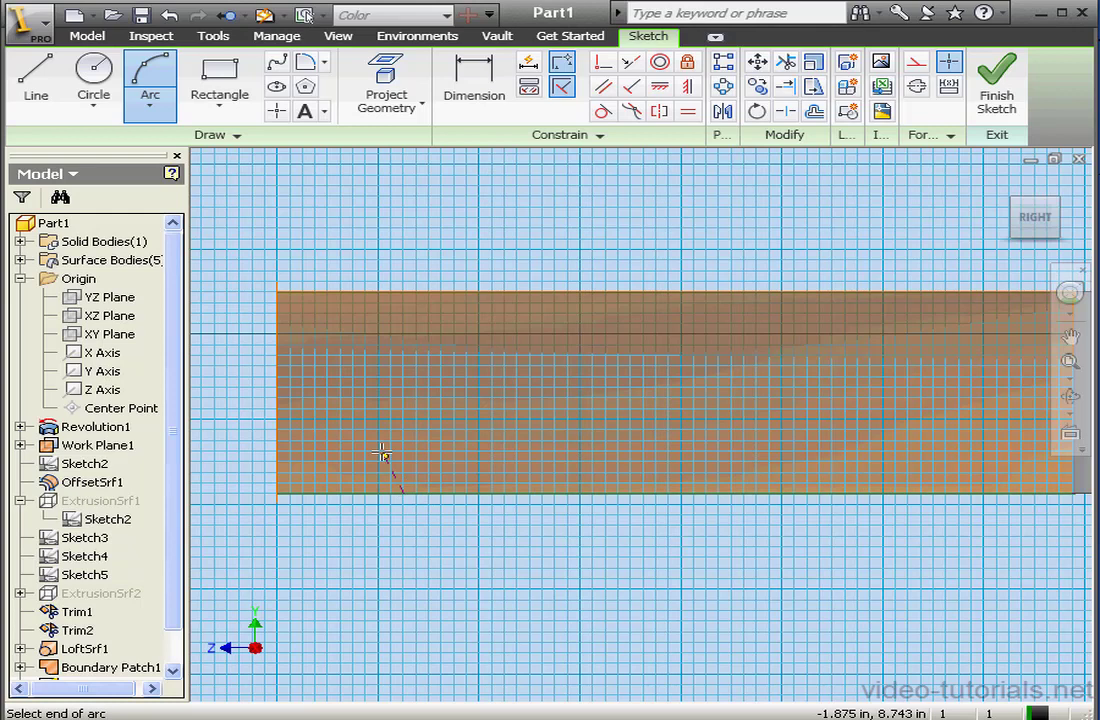
pyautogui.click(420, 293)
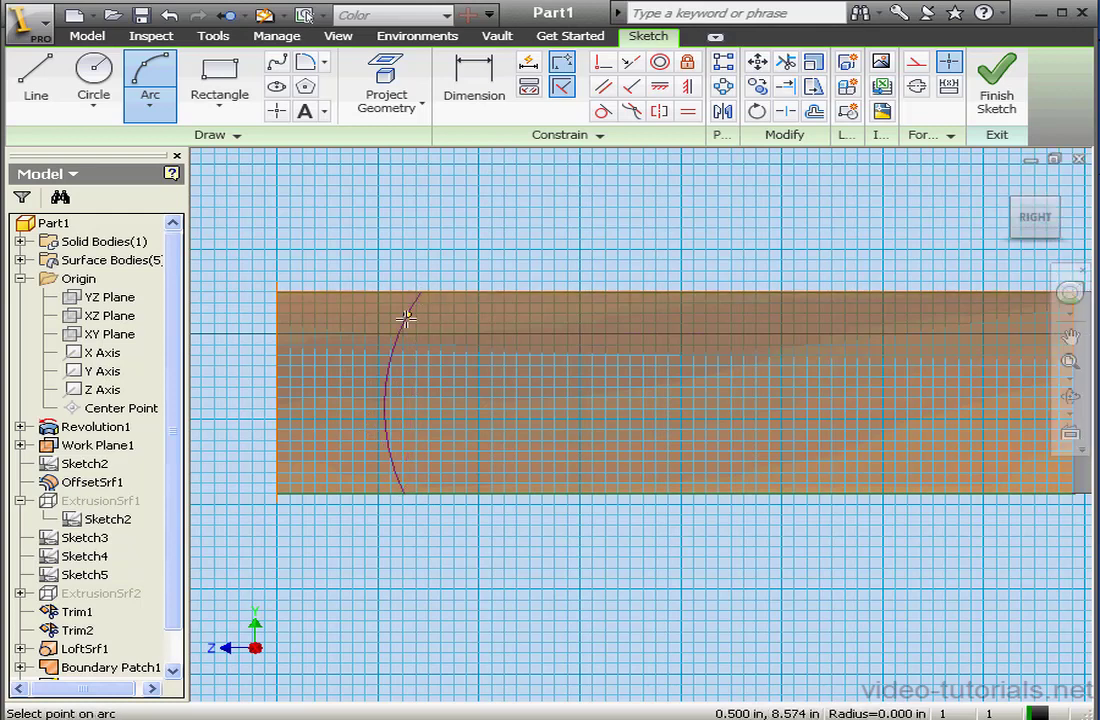
pyautogui.click(341, 373)
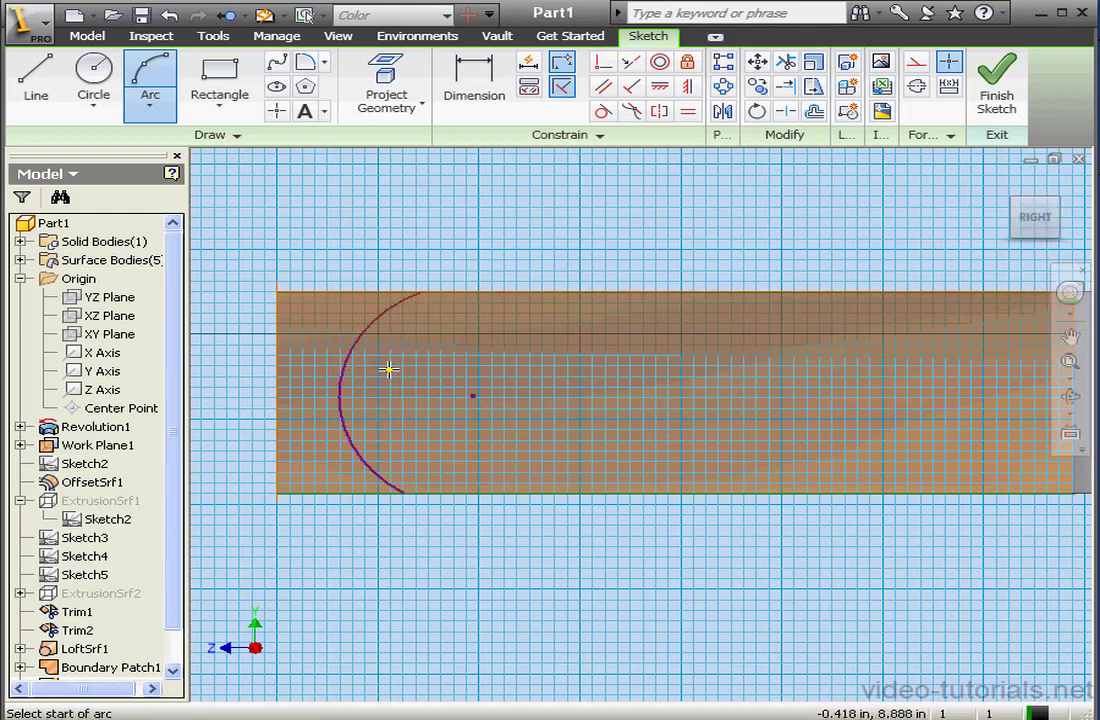
pyautogui.rightClick(476, 243)
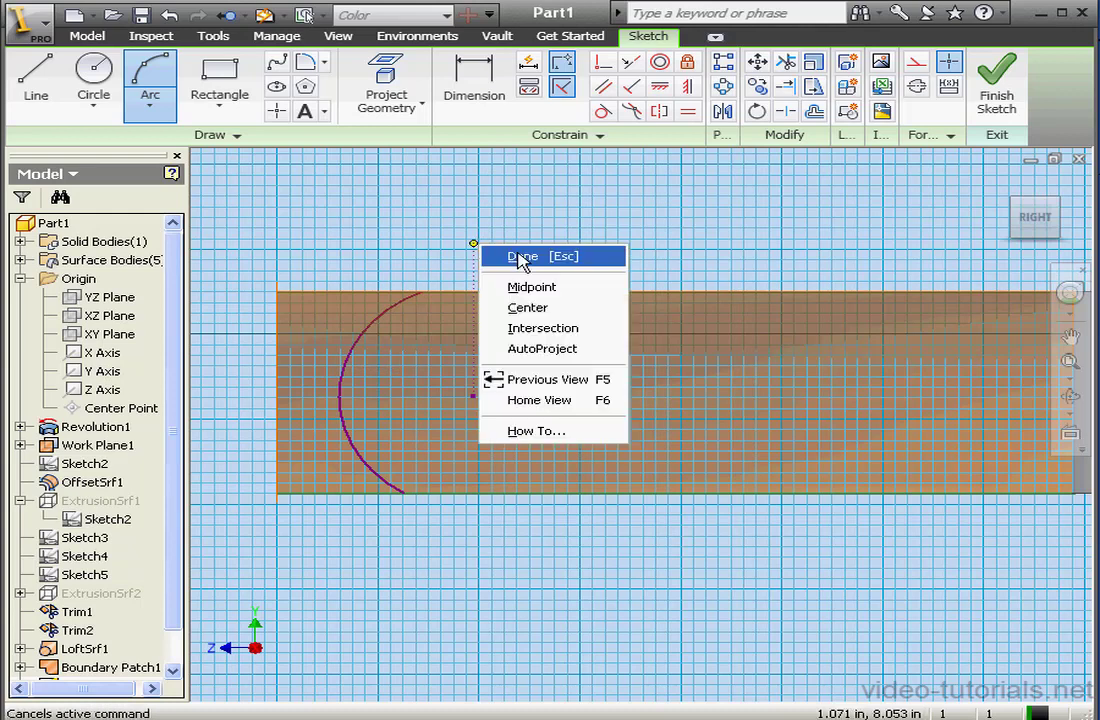
pyautogui.click(522, 256)
# - Dimension the arc's radius as 1.5 in
pyautogui.scroll(-2, 530, 330)
pyautogui.moveTo(593, 350)
pyautogui.mouseDown(button='middle')
pyautogui.moveTo(470, 328)
pyautogui.moveTo(503, 322)
pyautogui.moveTo(505, 333)
pyautogui.mouseUp(button='middle')
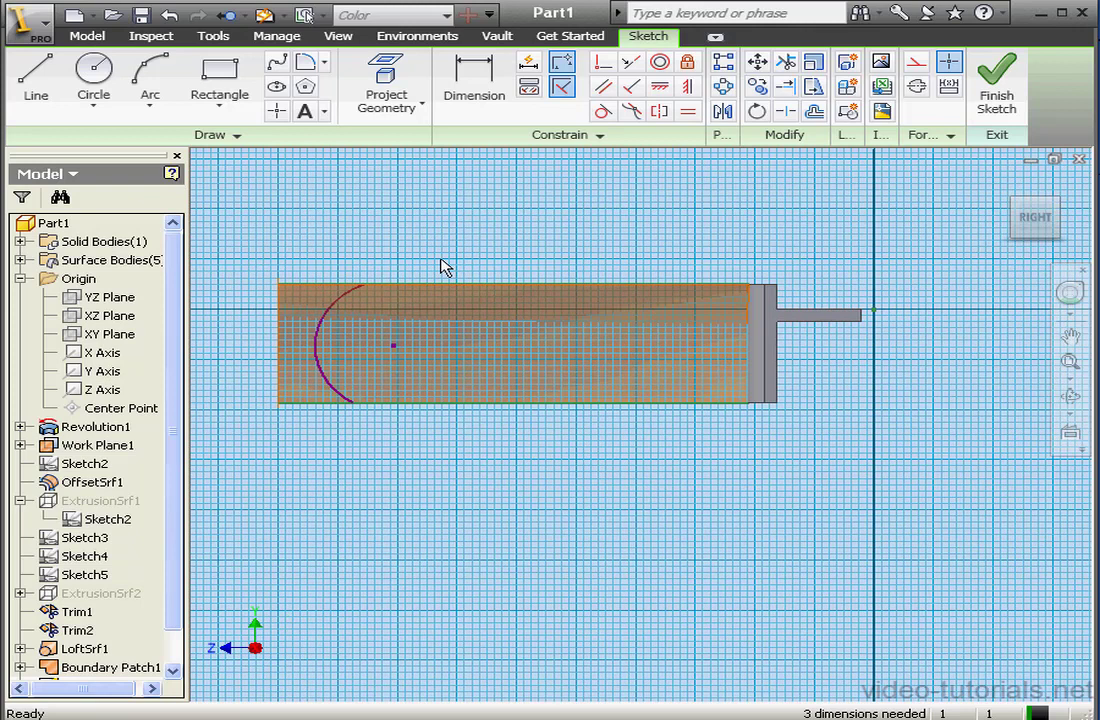
pyautogui.click(477, 90)
pyautogui.click(345, 303)
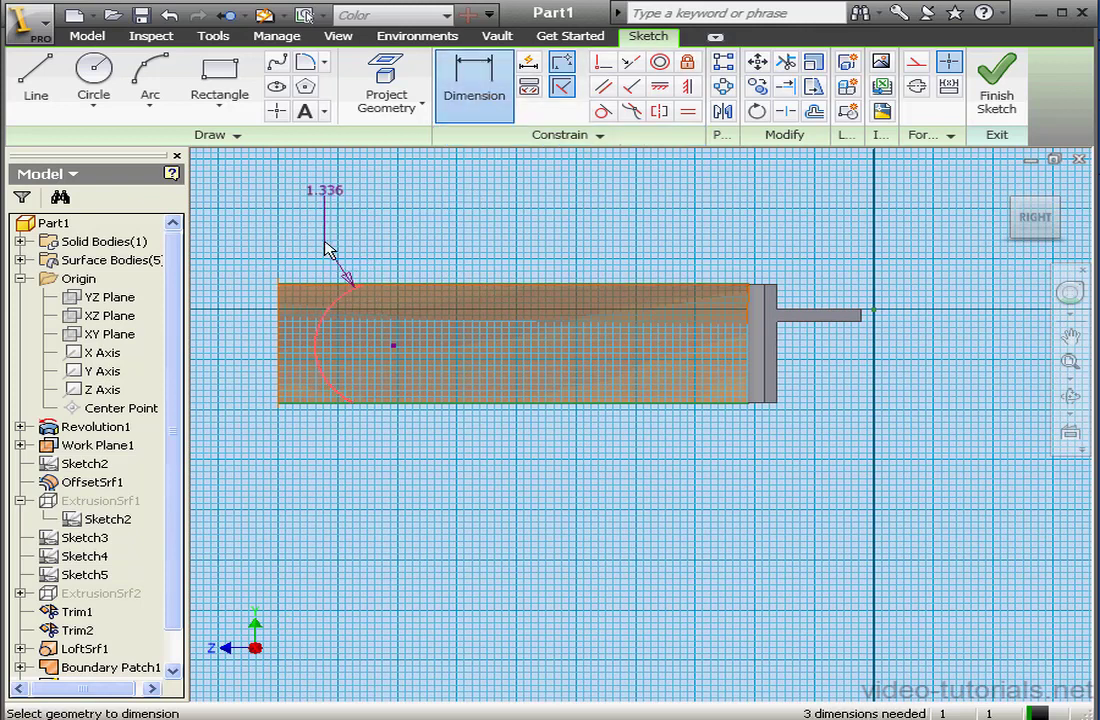
pyautogui.click(310, 245)
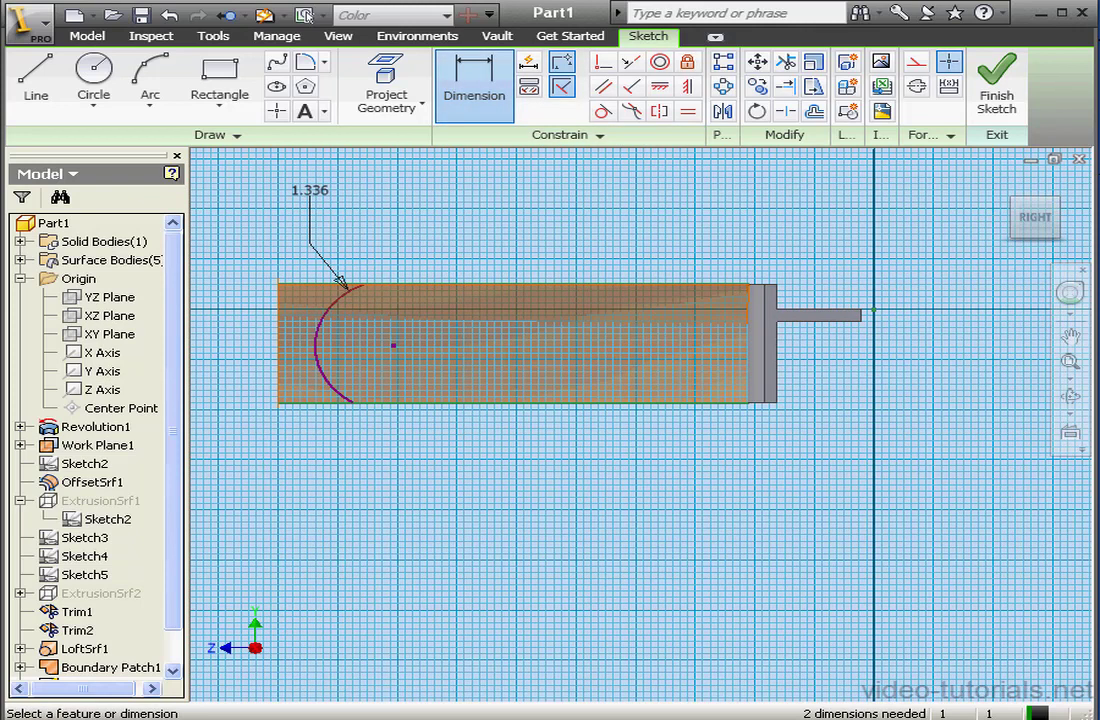
pyautogui.moveTo(681, 216); pyautogui.dragTo(591, 216)
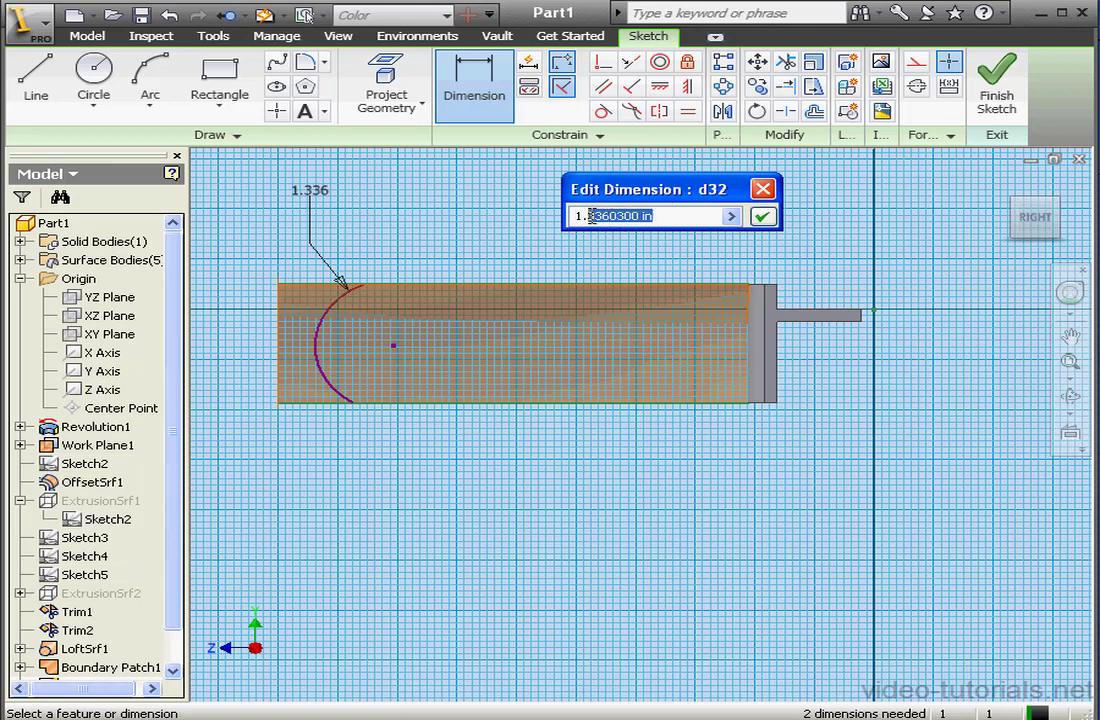
pyautogui.write('5')
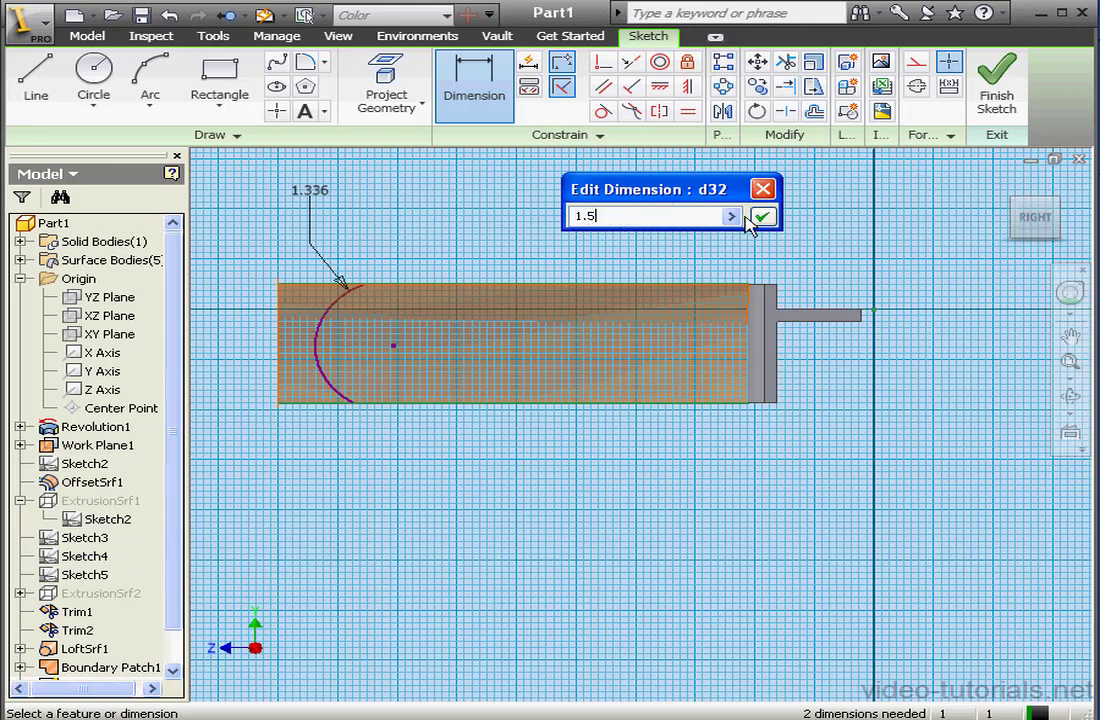
pyautogui.click(763, 216)
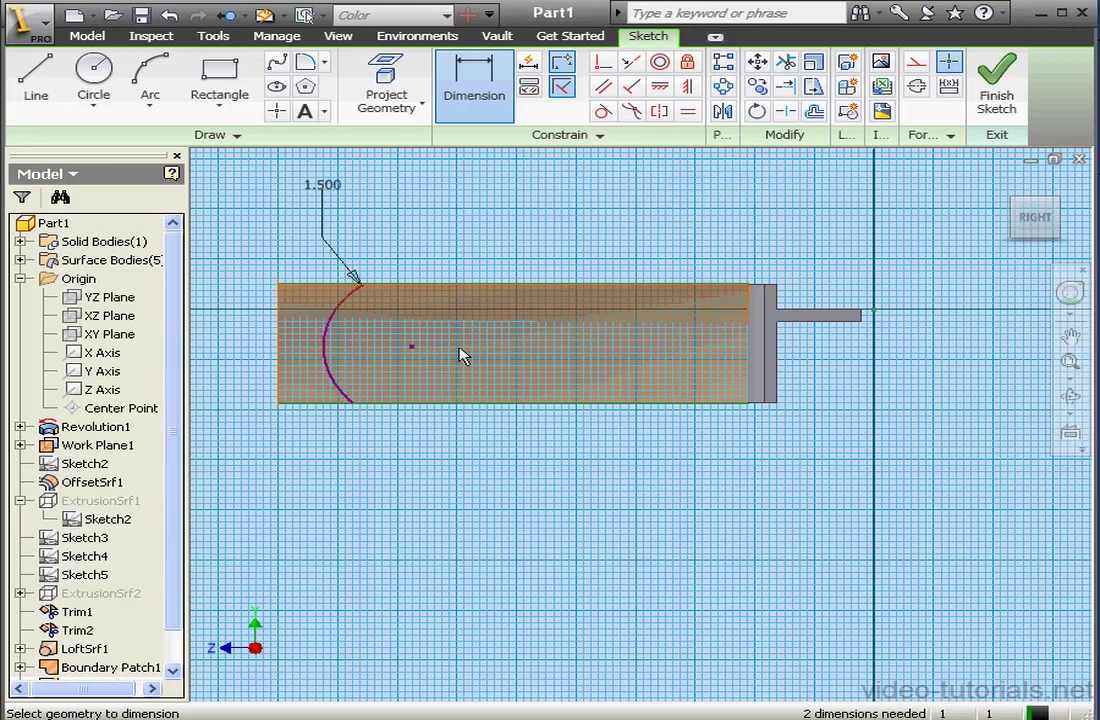
# - Dimension the horizontal distance between the arc's center and the origin point as 8.25 in
pyautogui.click(874, 312)
pyautogui.click(670, 228)
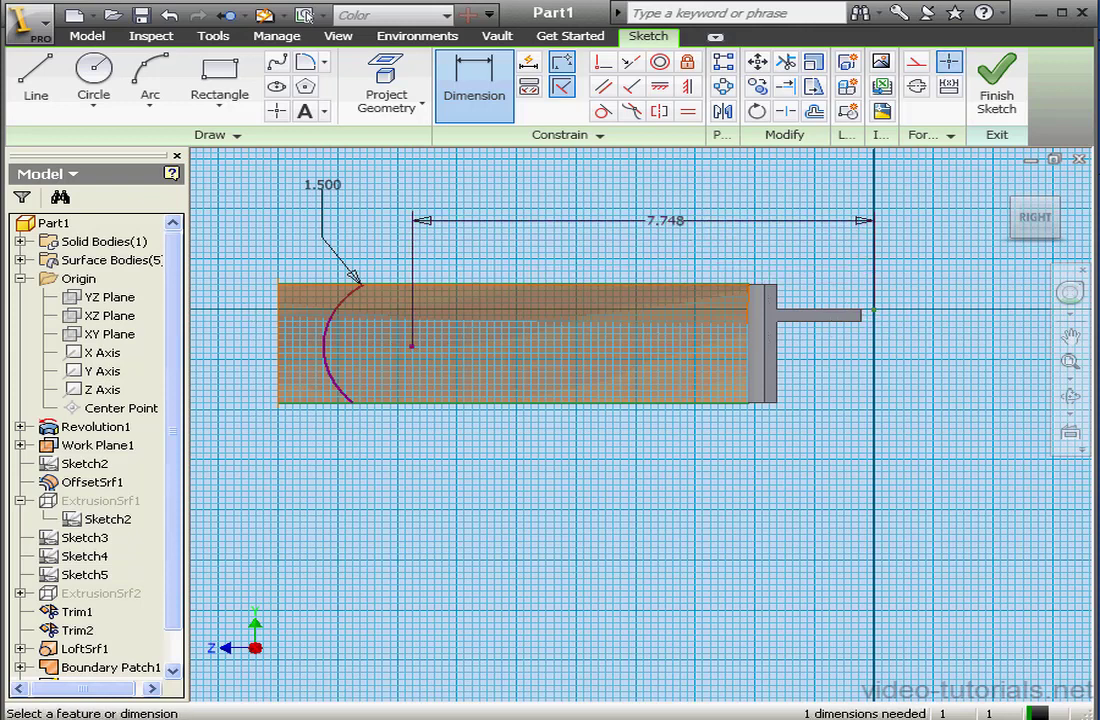
pyautogui.moveTo(555, 236); pyautogui.dragTo(685, 150)
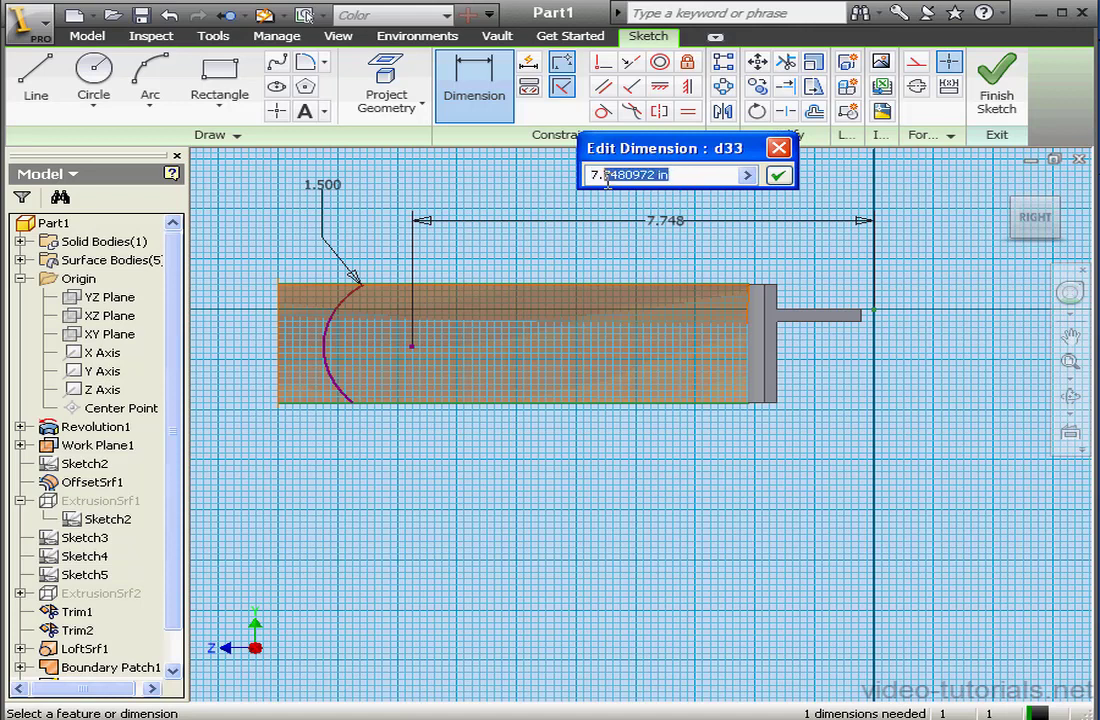
pyautogui.moveTo(607, 178); pyautogui.dragTo(551, 195)
pyautogui.write('8.25')
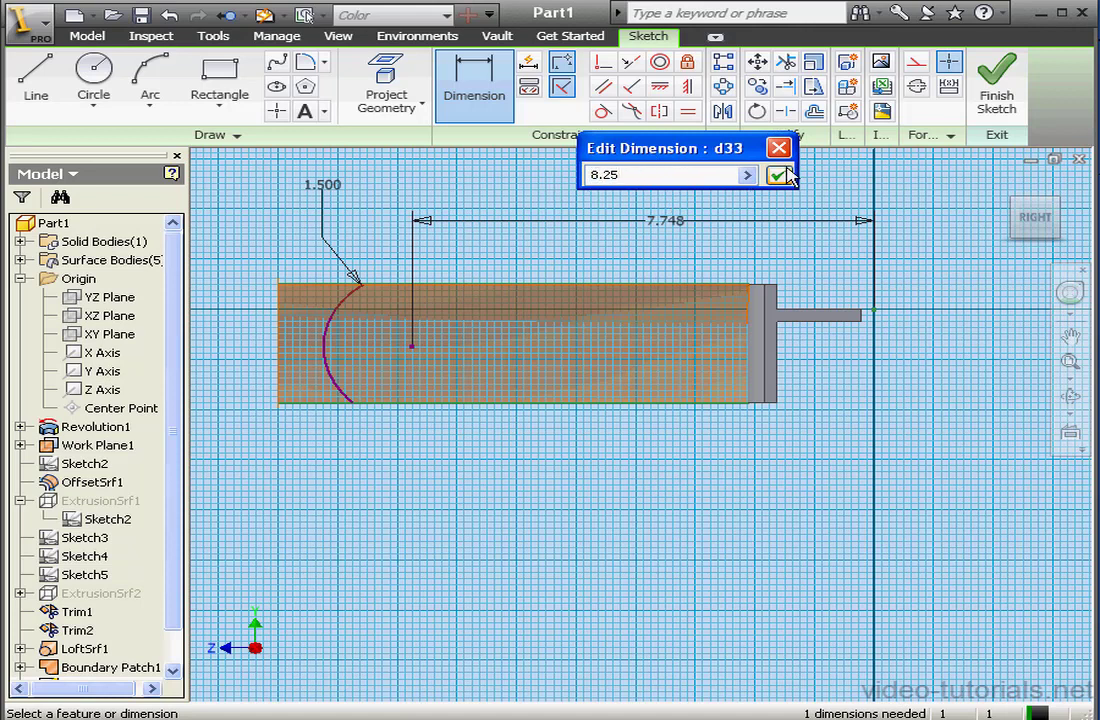
pyautogui.press('Return')
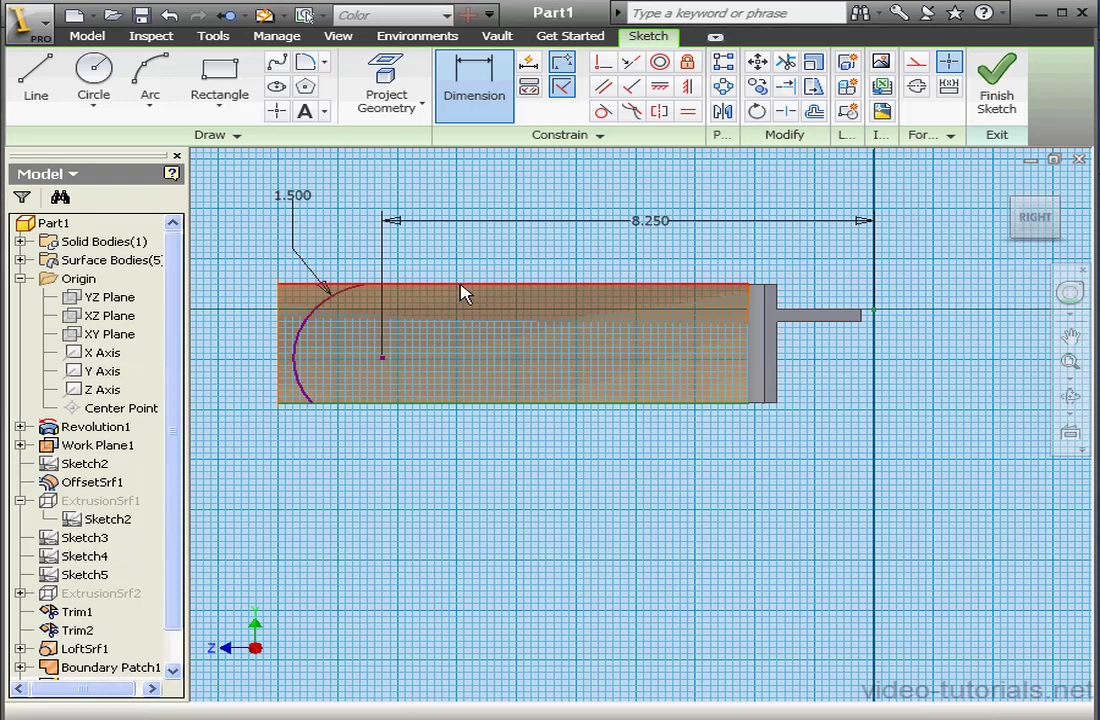
# - Dimension the vertical distance from the projected upper line to the arc's center as 1 in, and finish the sketch
pyautogui.click(426, 344)
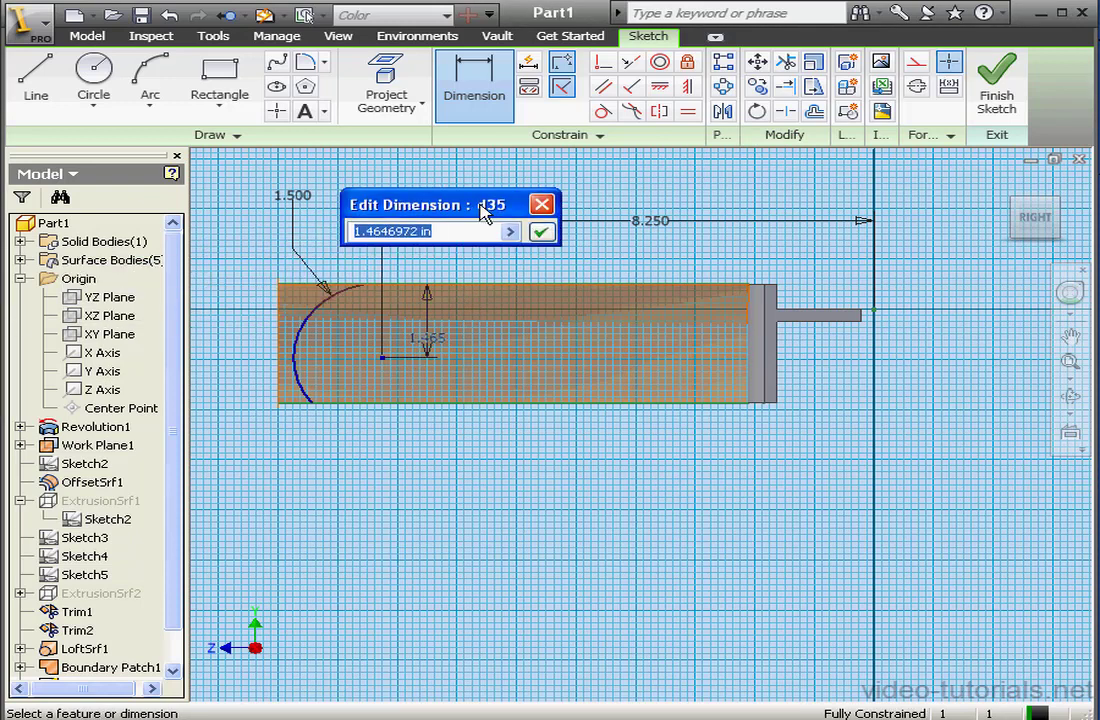
pyautogui.write('1')
pyautogui.click(548, 236)
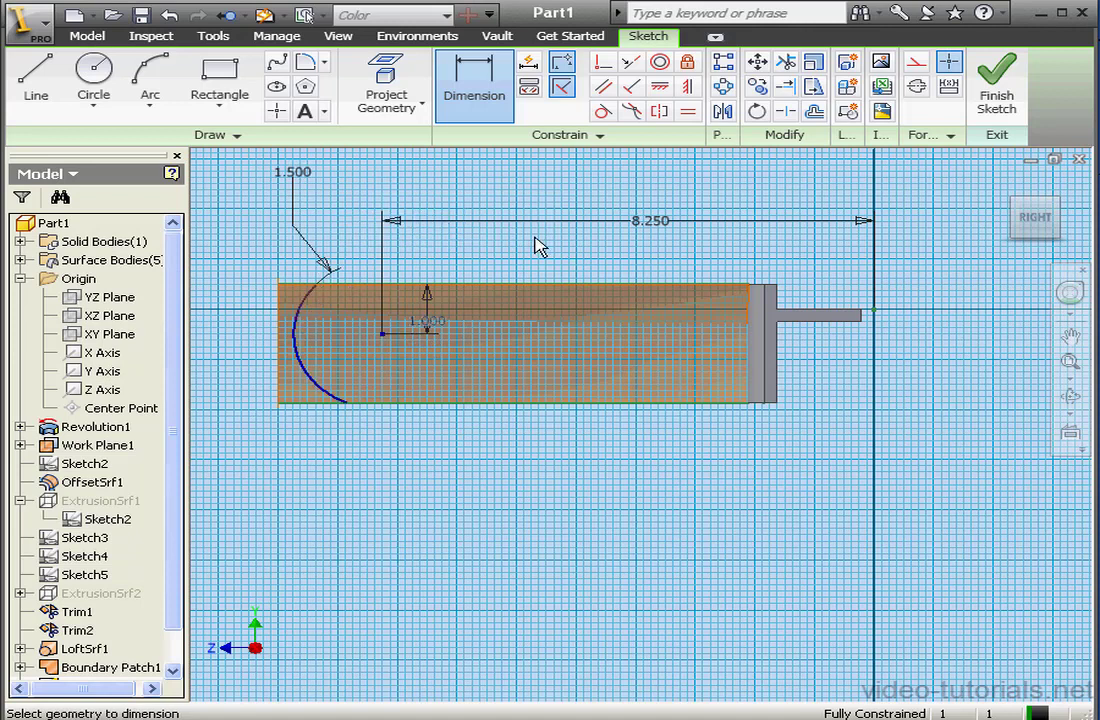
pyautogui.click(994, 85)
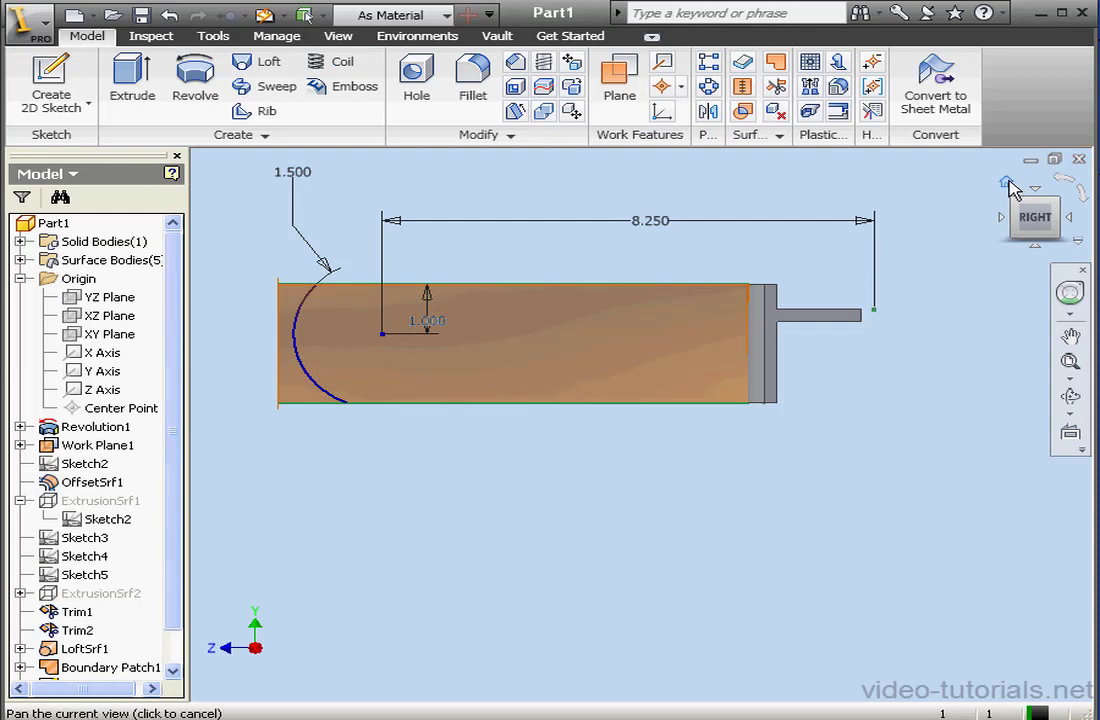
# - Revolve the arc as a surface about the Y Axis through a 30° angle, symmetric to both sides of the sketch plane
pyautogui.click(1006, 180)
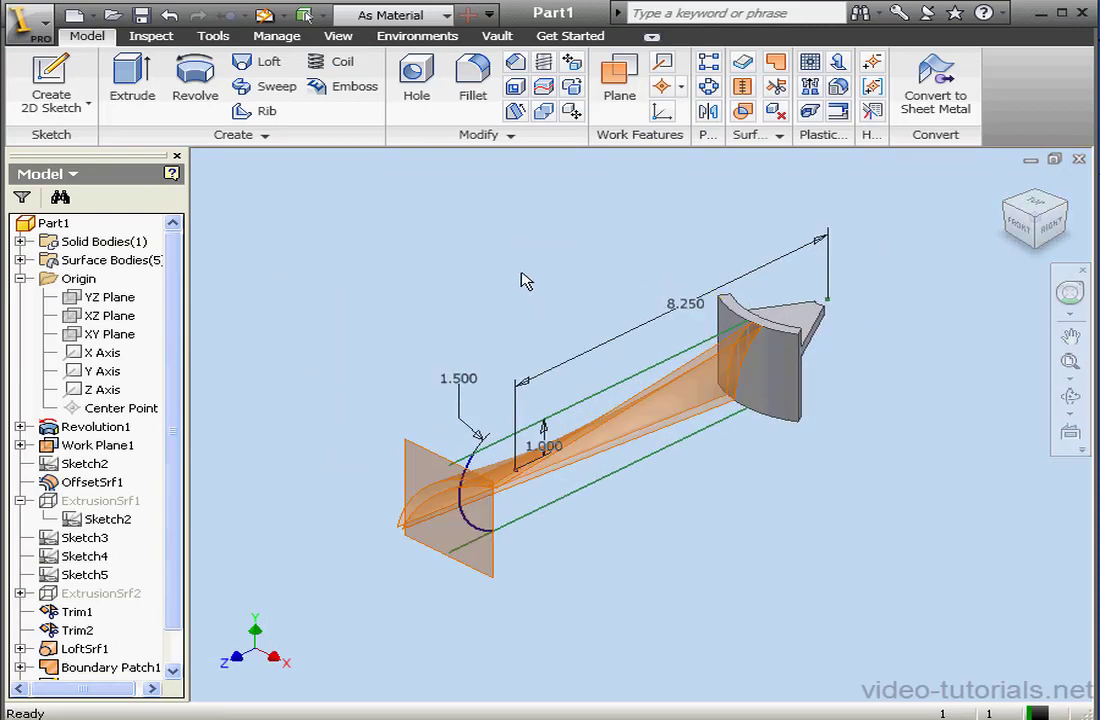
pyautogui.click(195, 80)
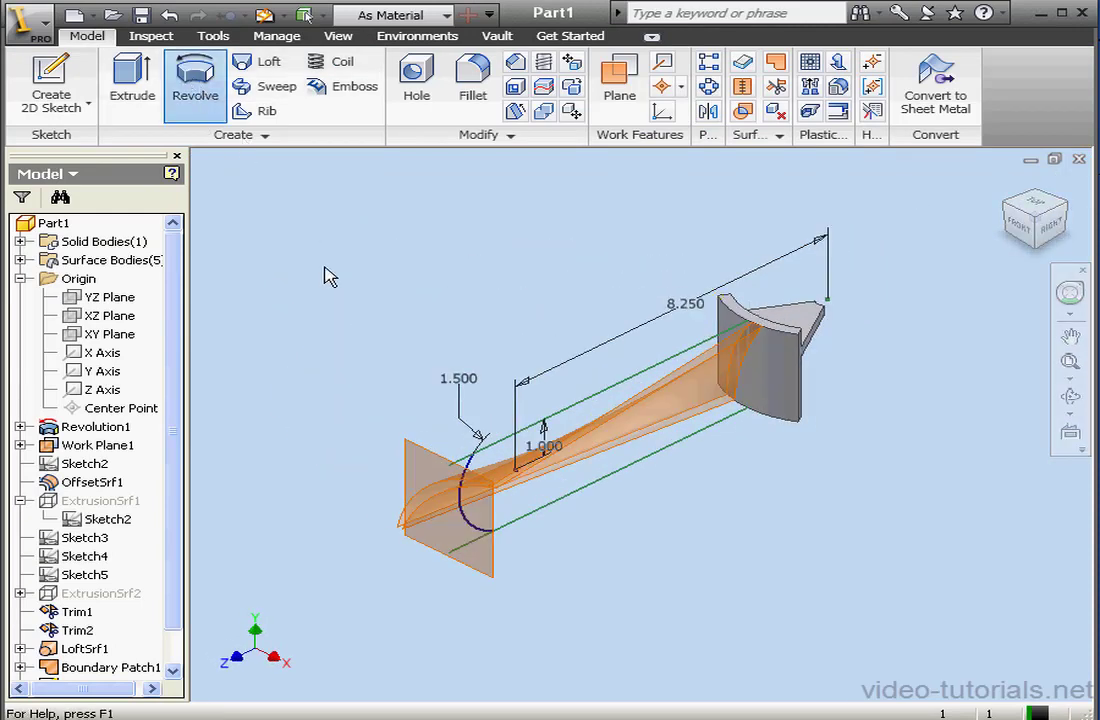
pyautogui.click(284, 270)
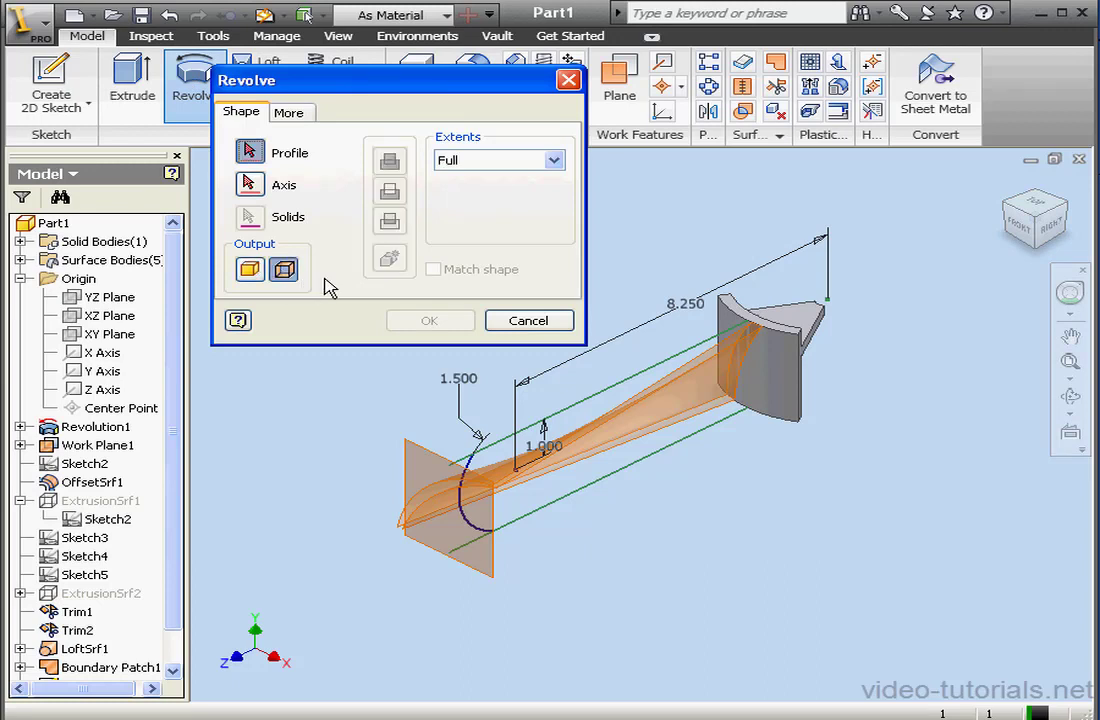
pyautogui.click(484, 530)
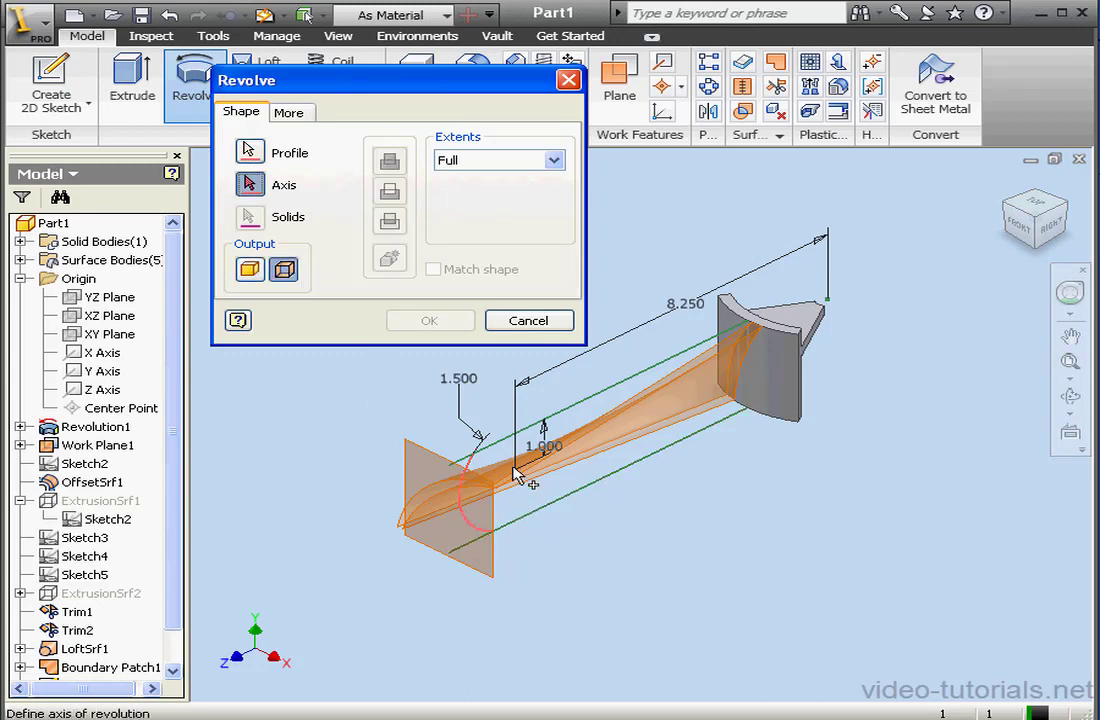
pyautogui.click(103, 371)
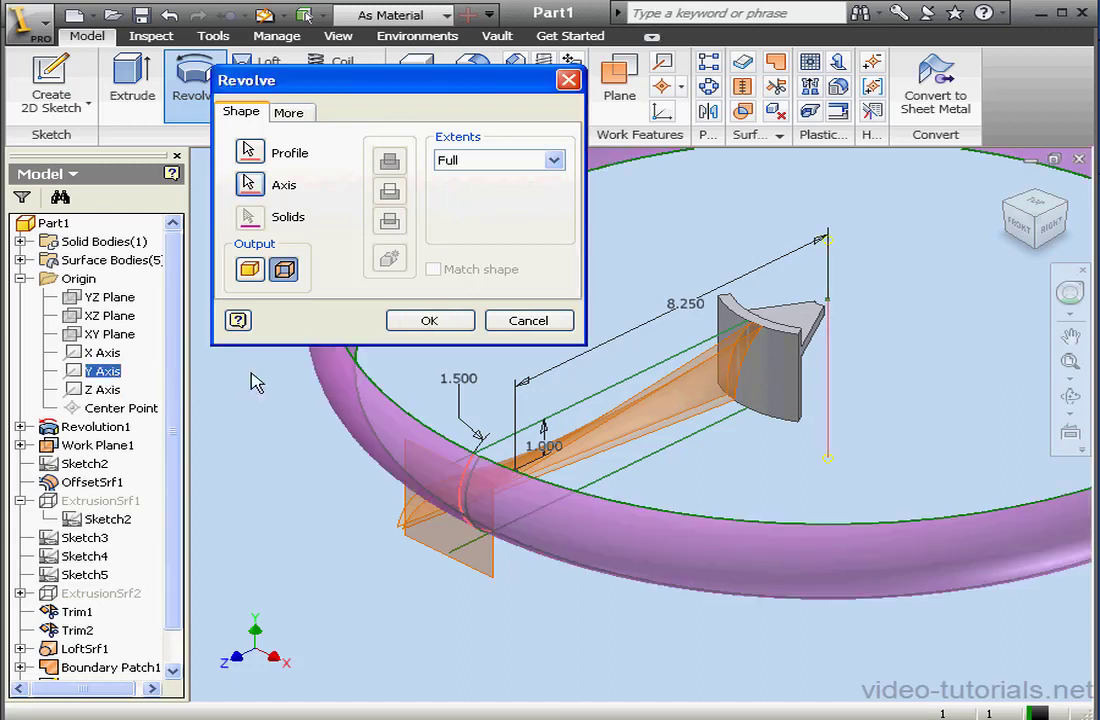
pyautogui.click(553, 160)
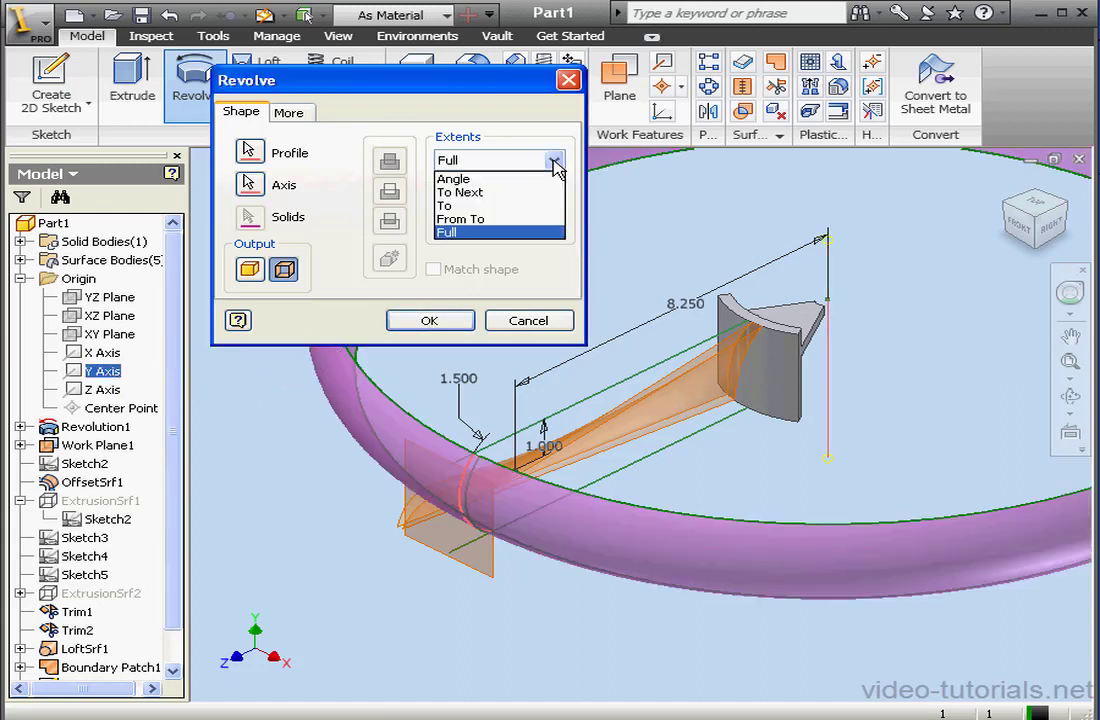
pyautogui.click(495, 177)
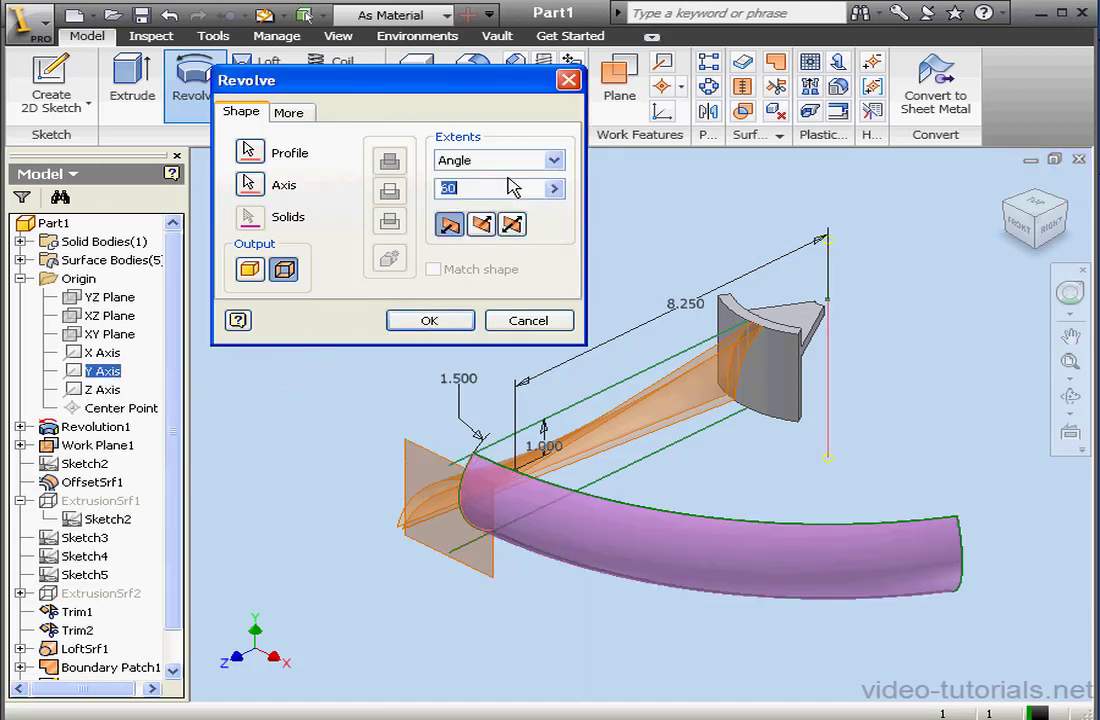
pyautogui.click(480, 225)
pyautogui.moveTo(467, 190); pyautogui.dragTo(425, 197)
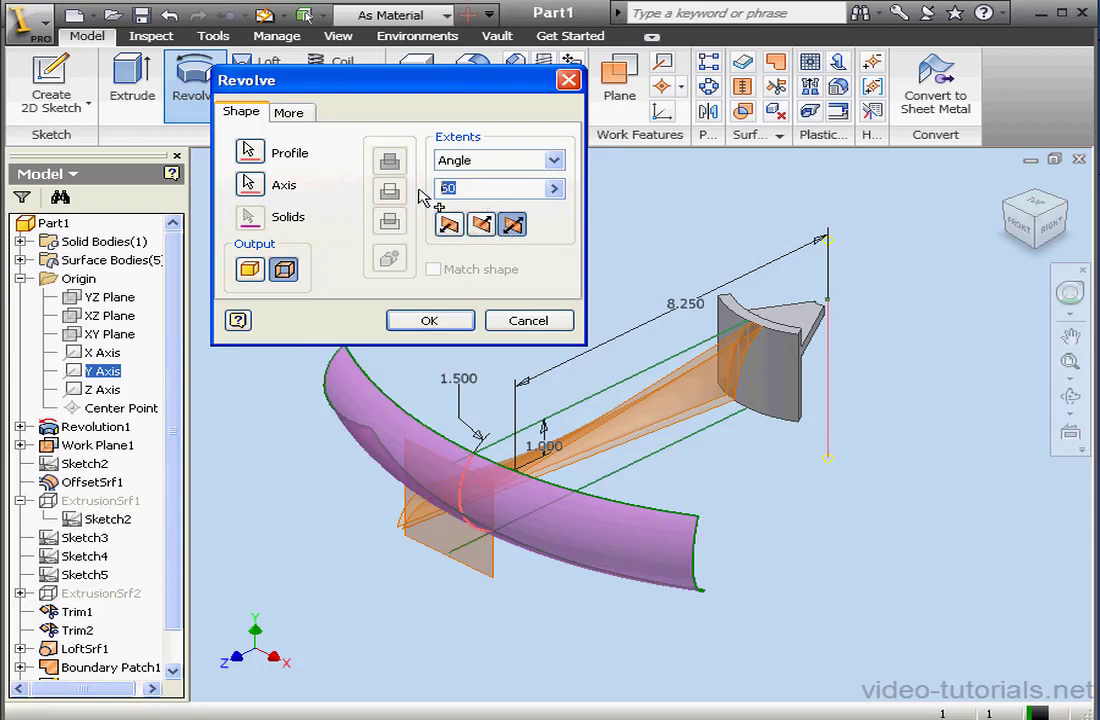
pyautogui.write('30')
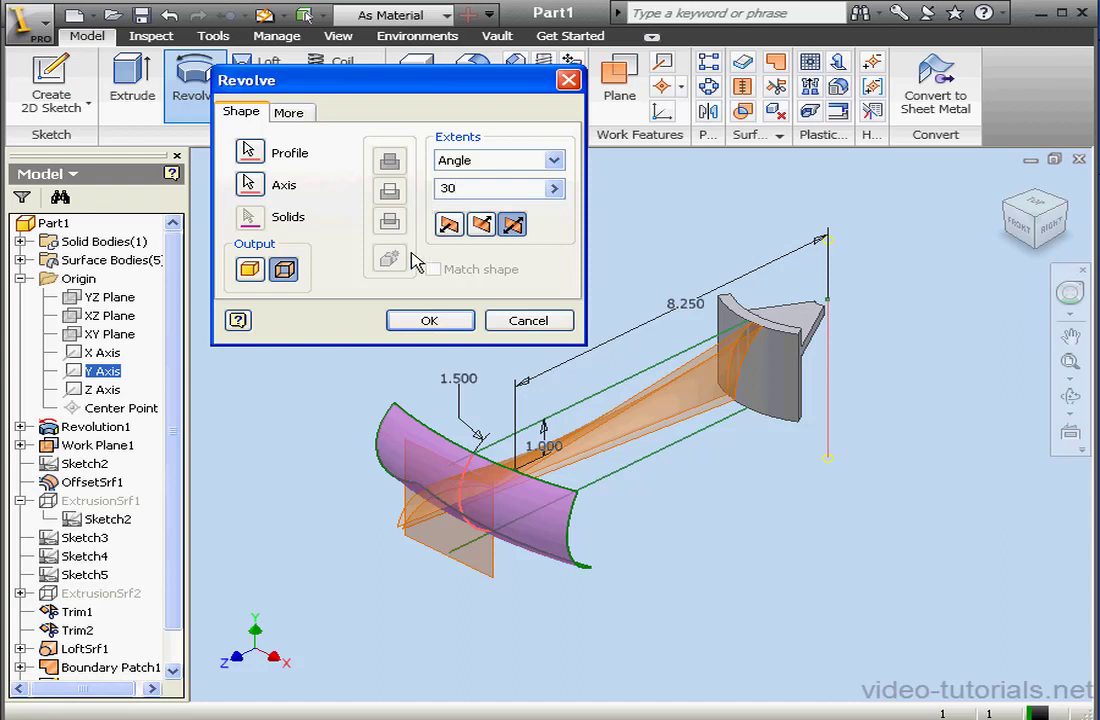
pyautogui.click(428, 320)
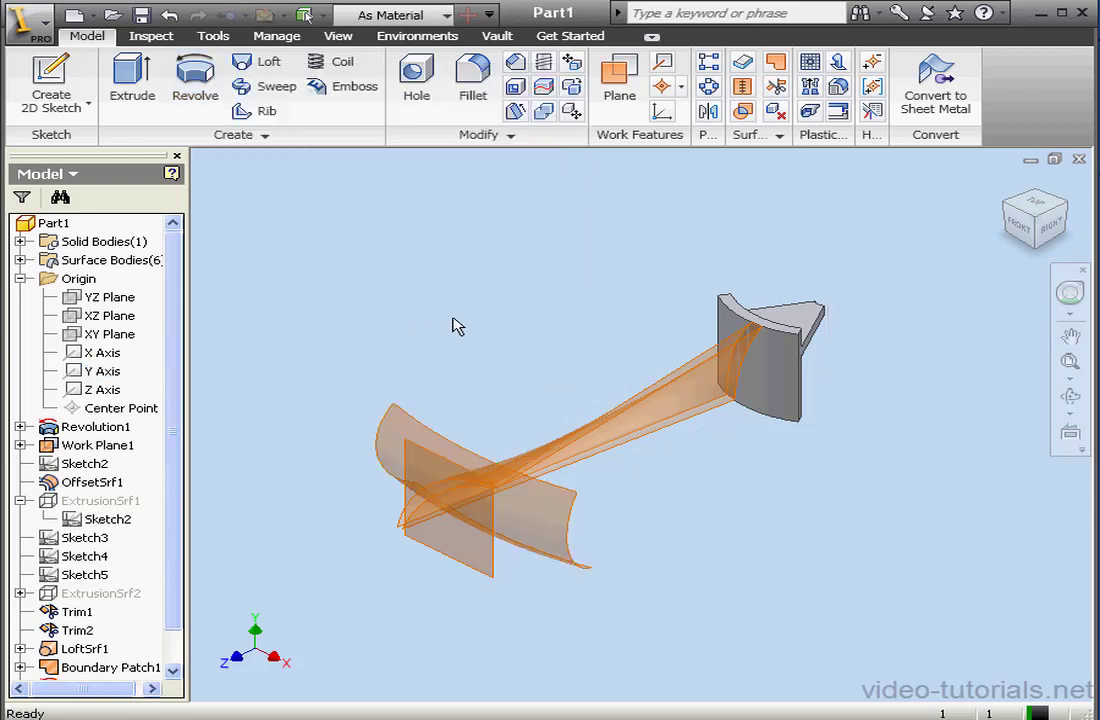
pyautogui.scroll(-3, 645, 427)
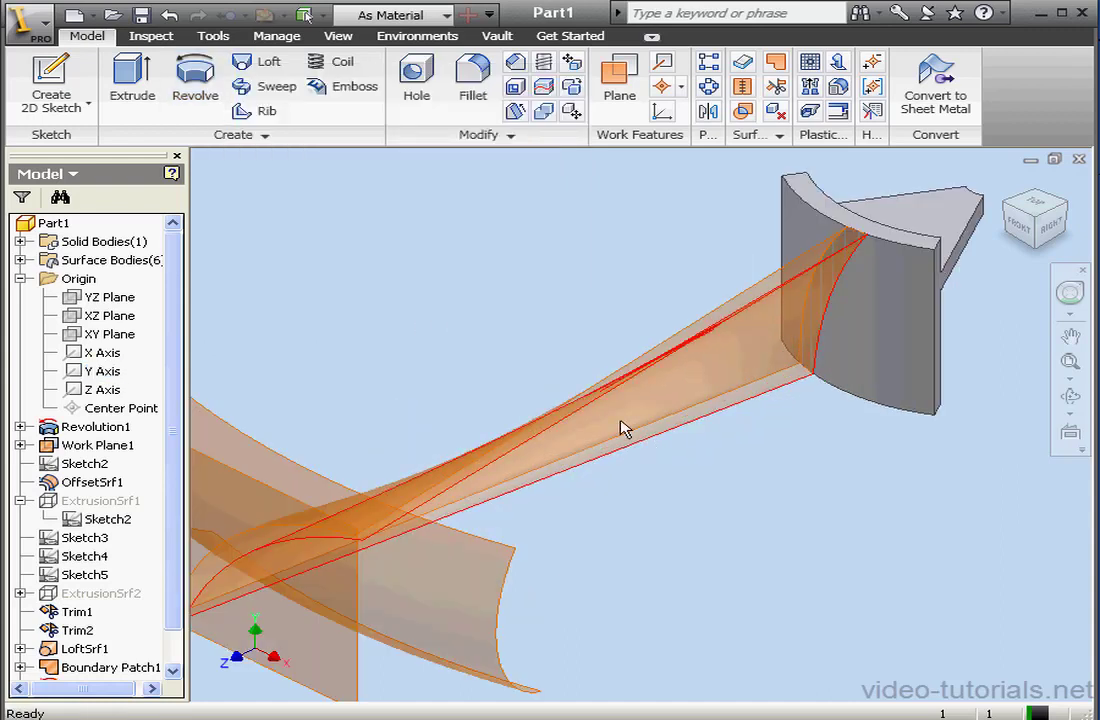
# - Start a 3D sketch and include the two curved edges at the blade's outer end
pyautogui.moveTo(613, 430); pyautogui.dragTo(704, 400, button='middle')
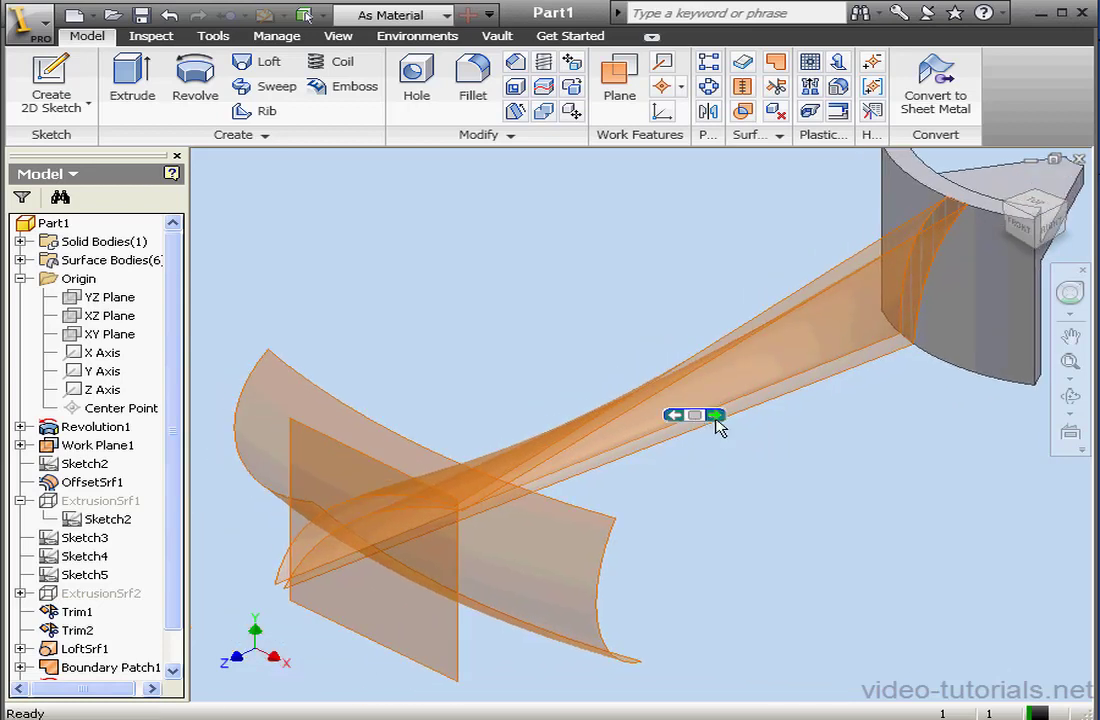
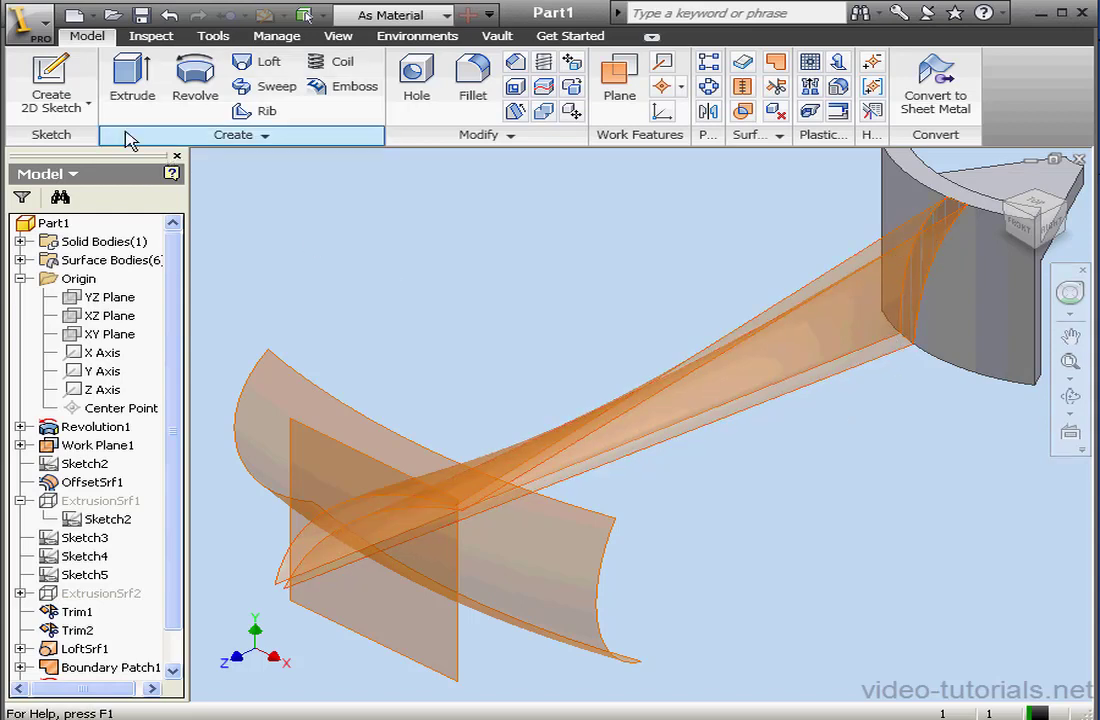
pyautogui.click(91, 104)
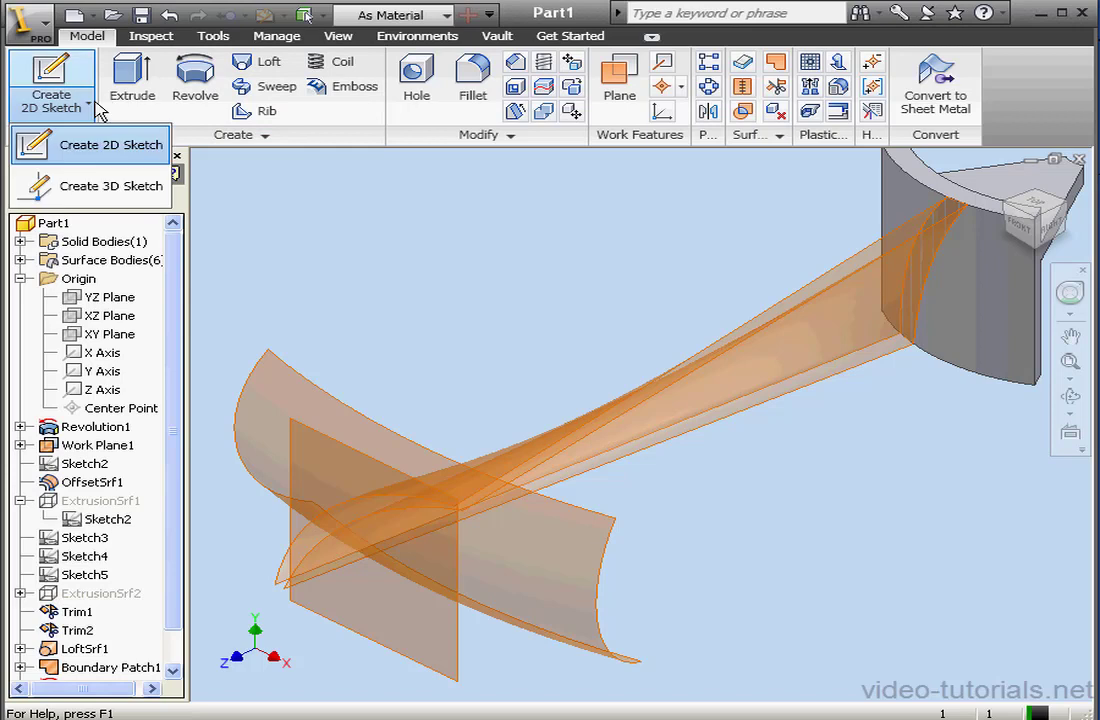
pyautogui.click(96, 188)
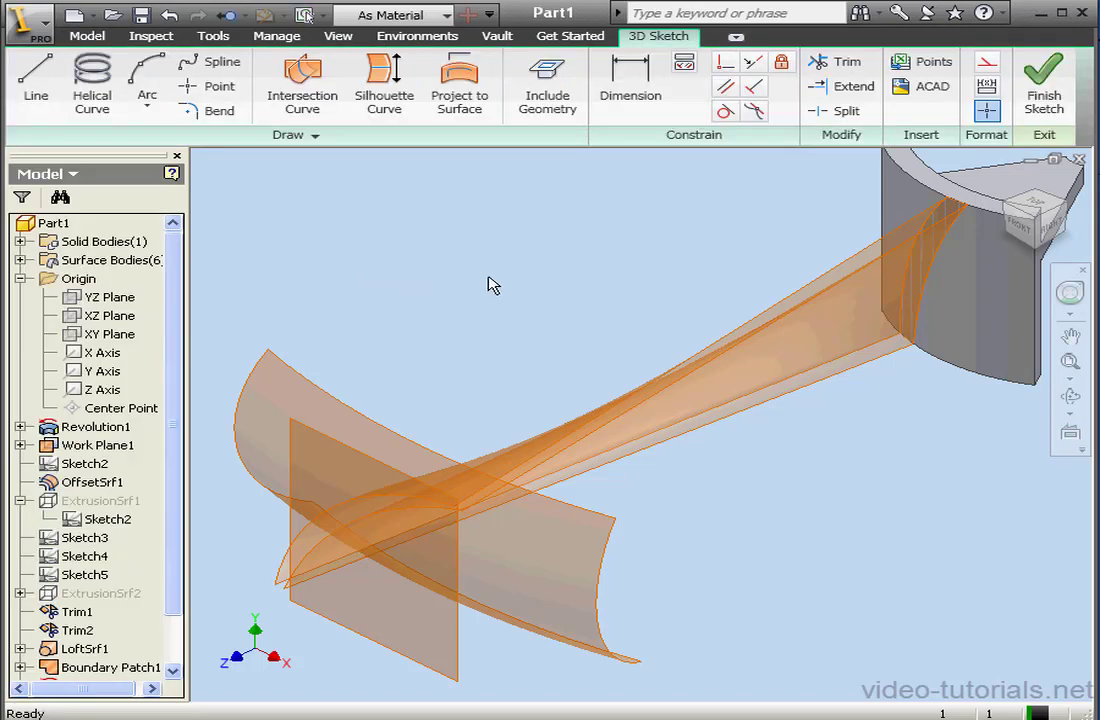
pyautogui.click(549, 95)
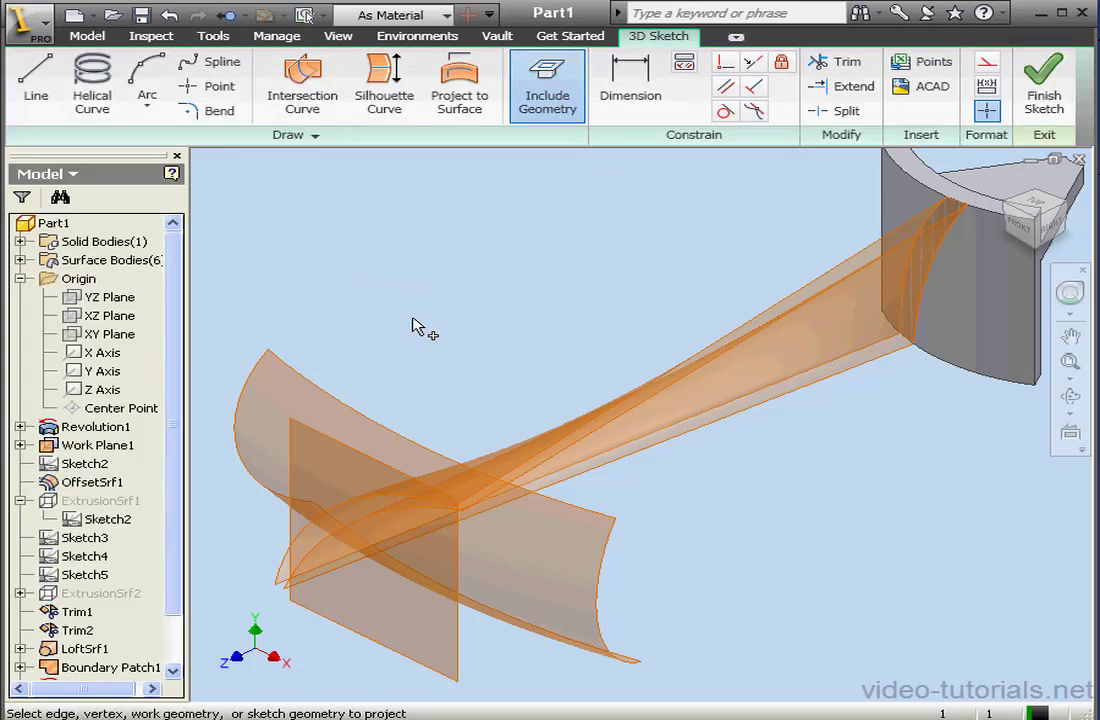
pyautogui.click(370, 485)
pyautogui.click(376, 518)
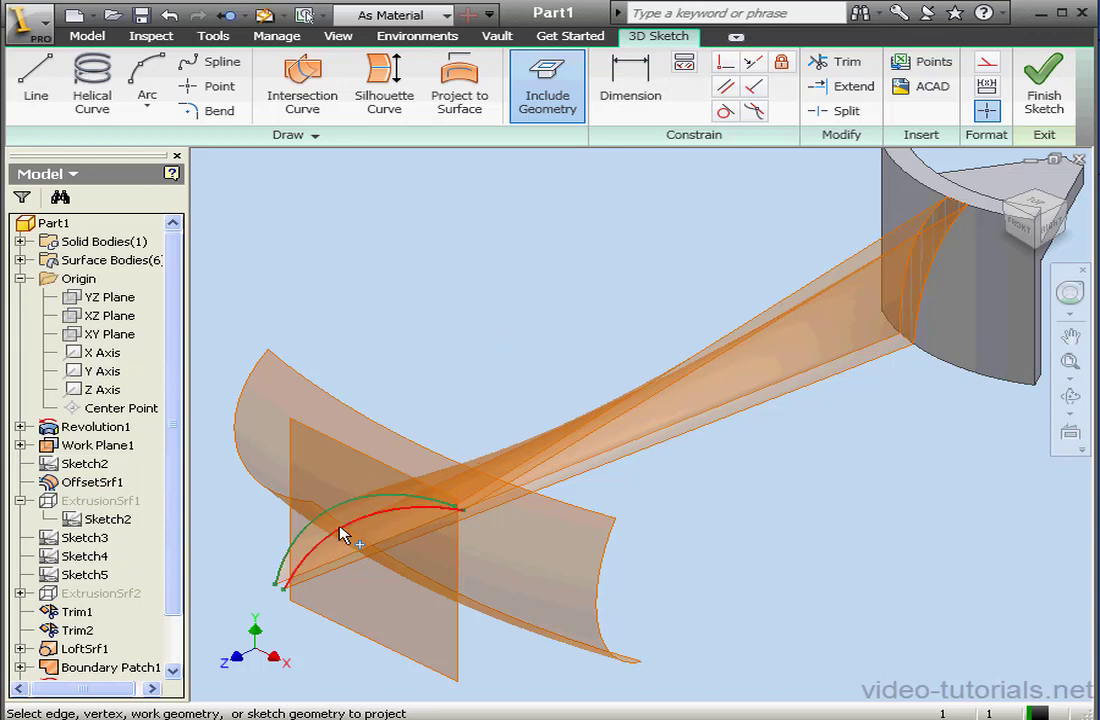
# - Draw a short line joining the upper endpoints of the two included curves
pyautogui.scroll(-3, 351, 528)
pyautogui.moveTo(351, 523); pyautogui.dragTo(464, 451, button='middle')
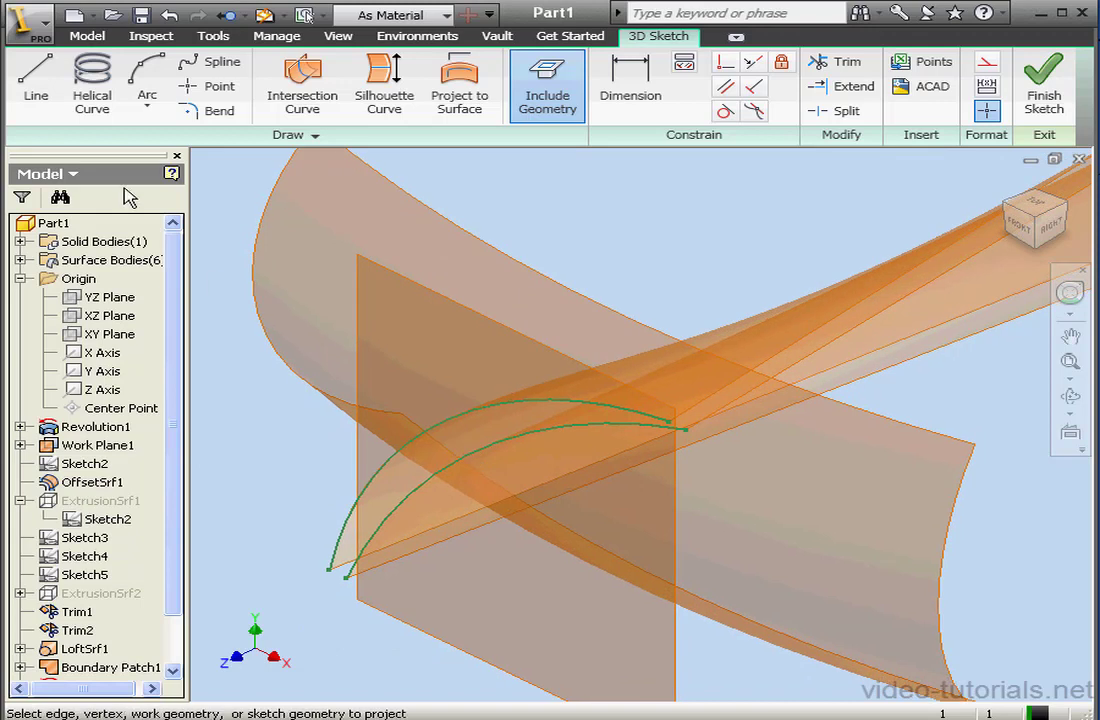
pyautogui.click(36, 85)
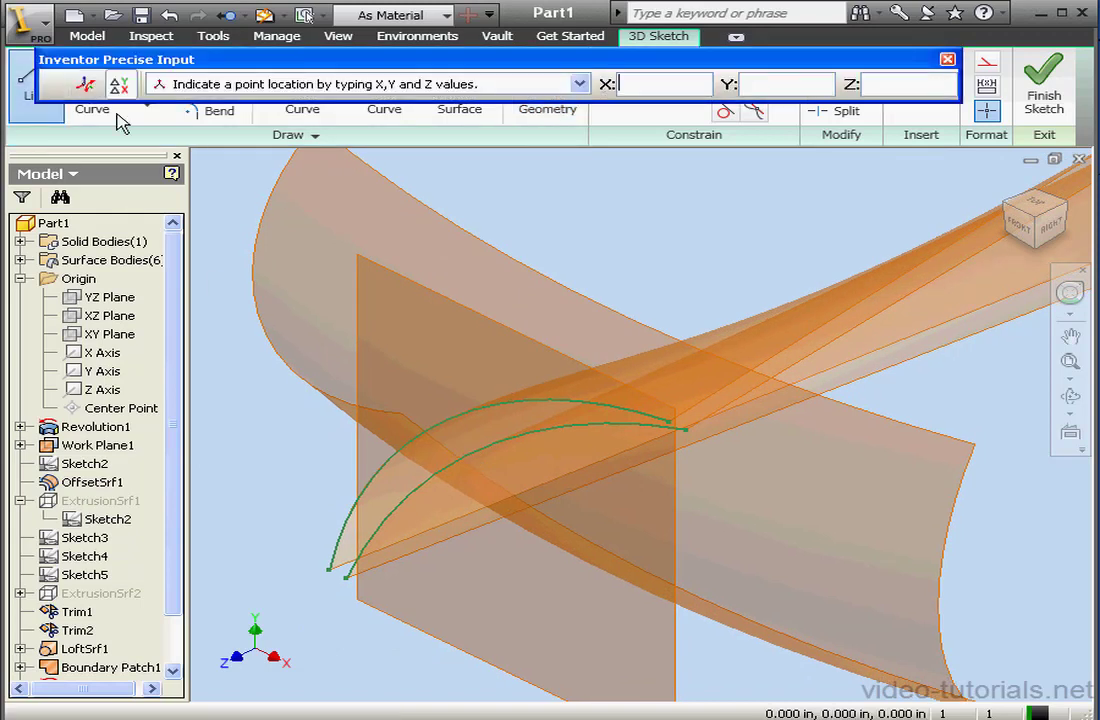
pyautogui.click(670, 424)
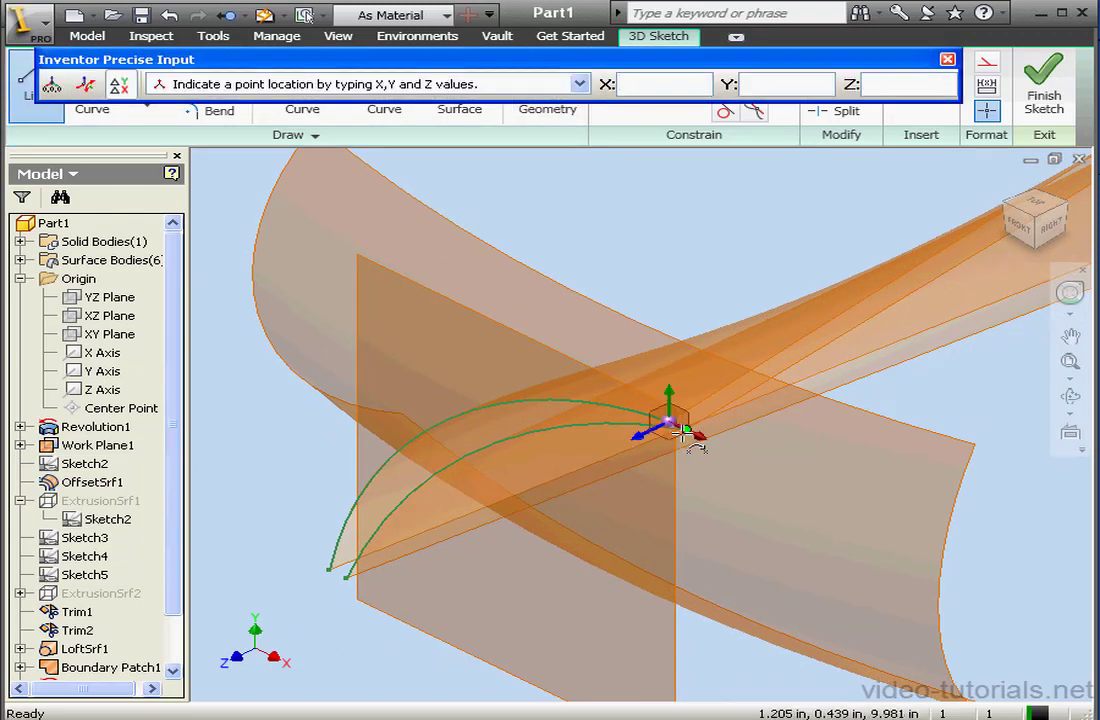
pyautogui.rightClick(692, 238)
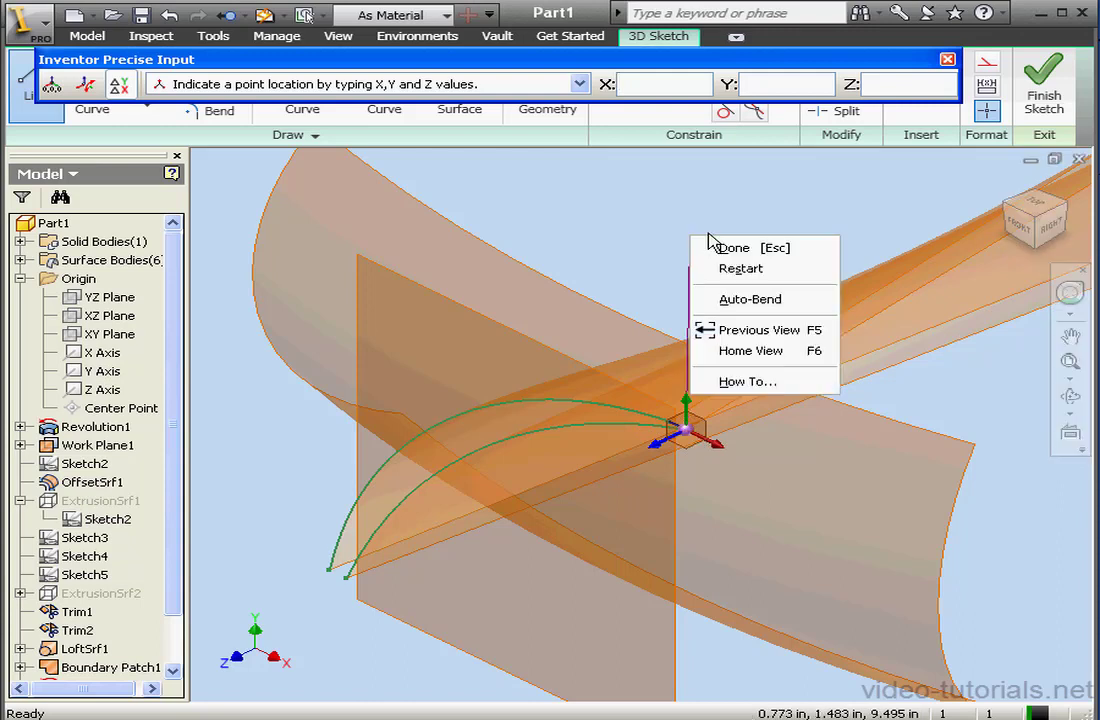
pyautogui.click(733, 250)
# - Draw a short line joining the lower endpoints of the two included curves, and finish the 3D sketch
pyautogui.click(34, 80)
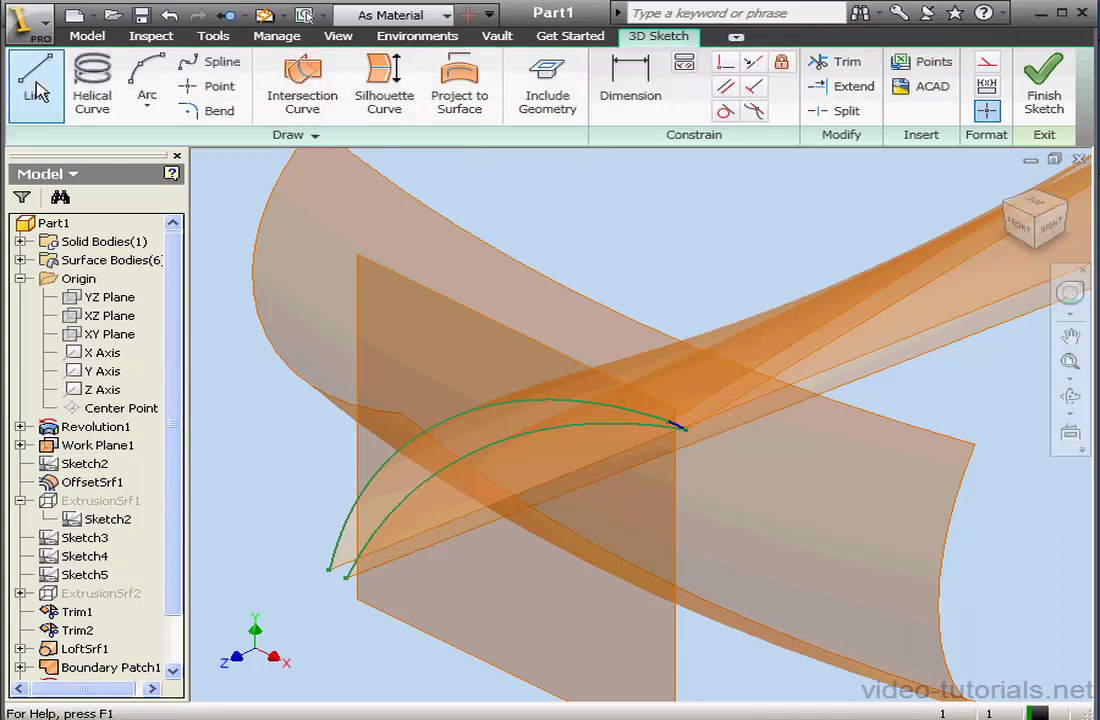
pyautogui.click(329, 570)
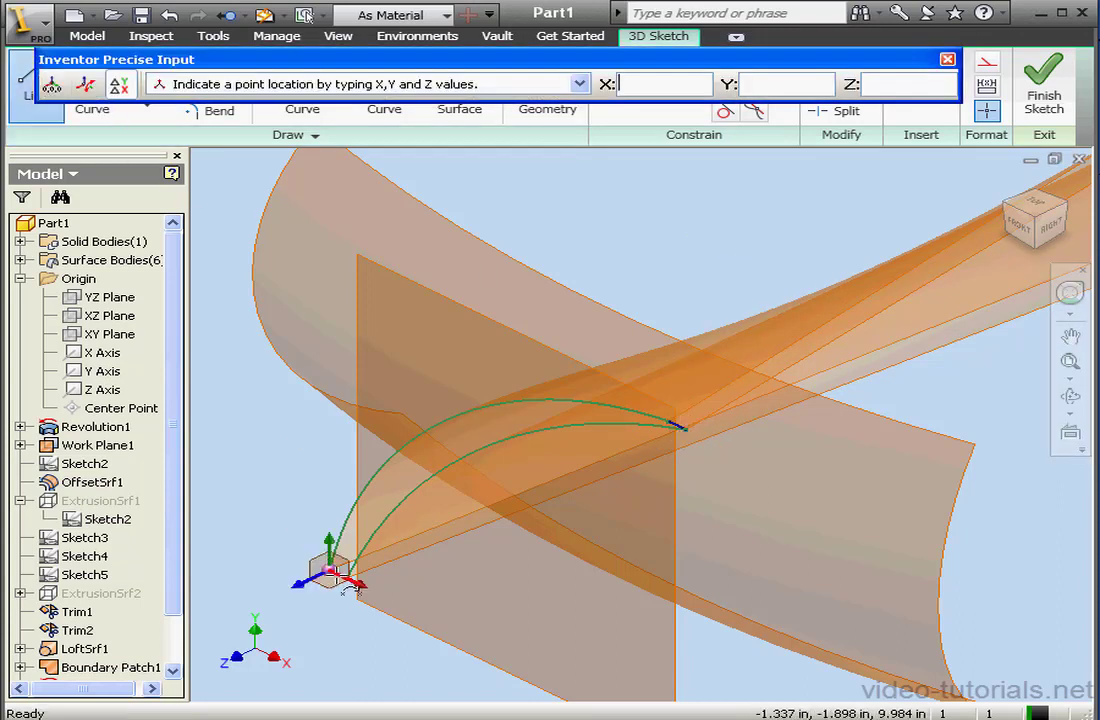
pyautogui.rightClick(277, 511)
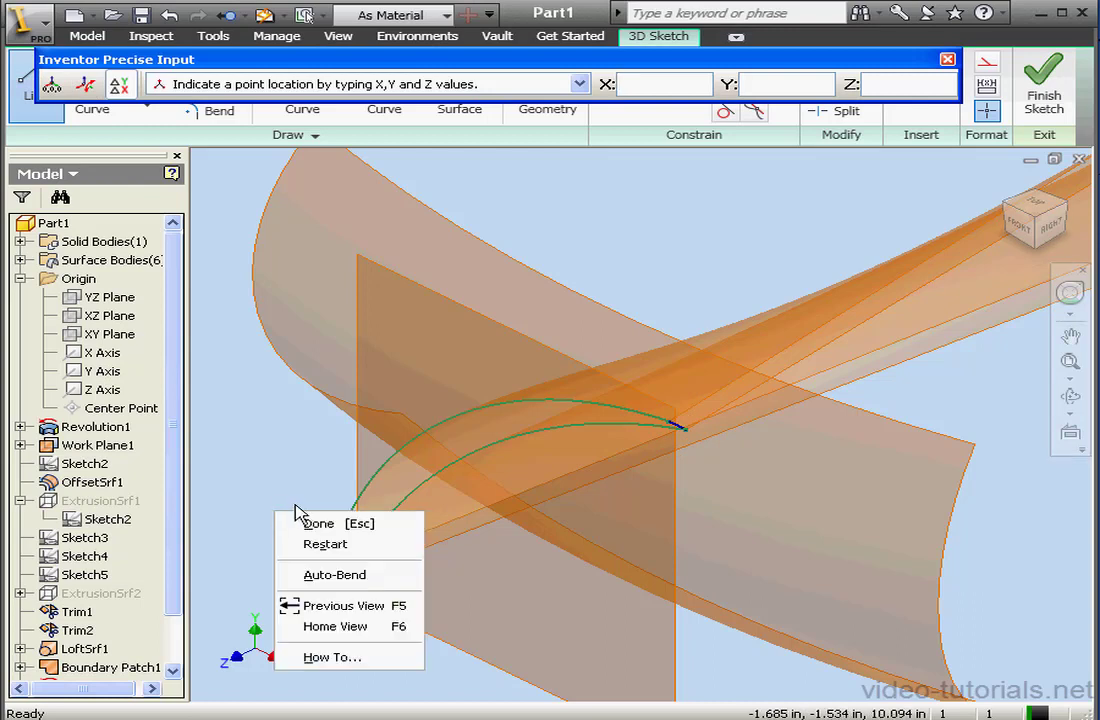
pyautogui.click(313, 524)
pyautogui.press('F2')
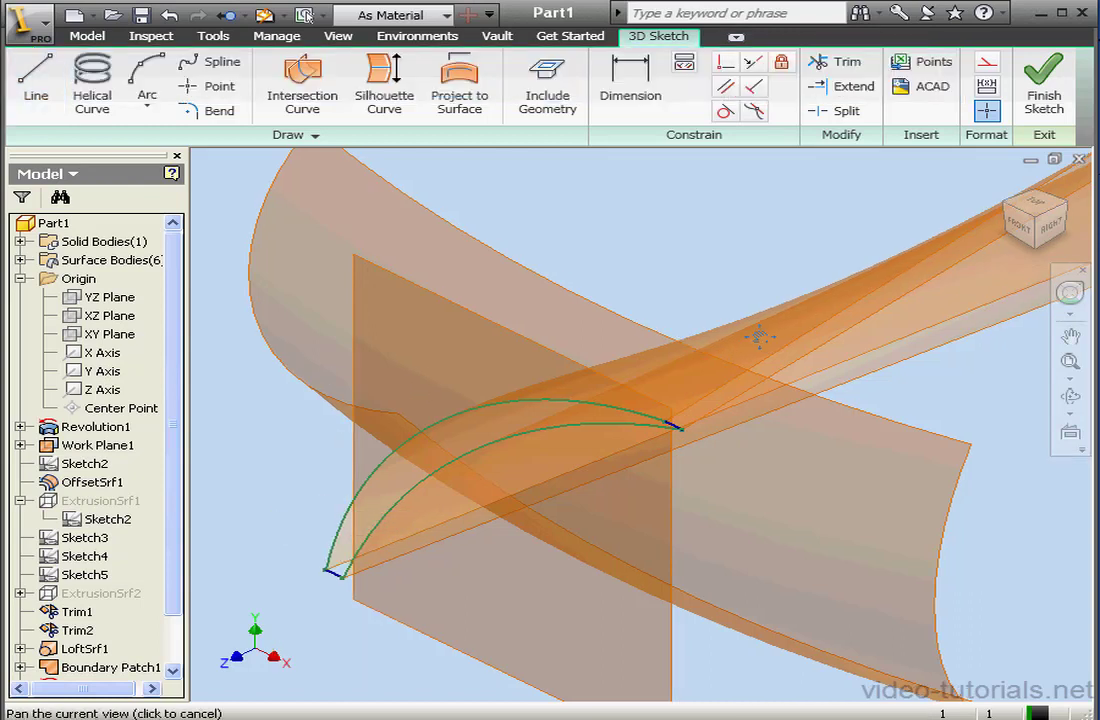
pyautogui.moveTo(756, 336); pyautogui.dragTo(612, 367)
pyautogui.scroll(3, 609, 360)
pyautogui.moveTo(704, 329); pyautogui.dragTo(592, 406, button='middle')
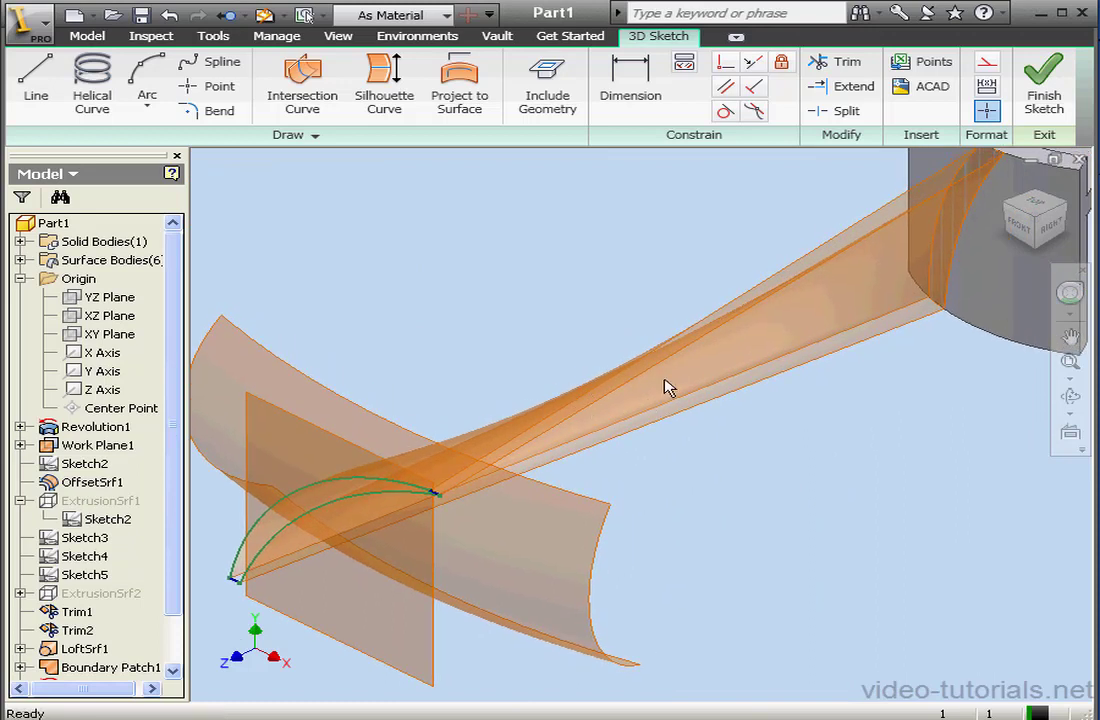
pyautogui.click(1041, 93)
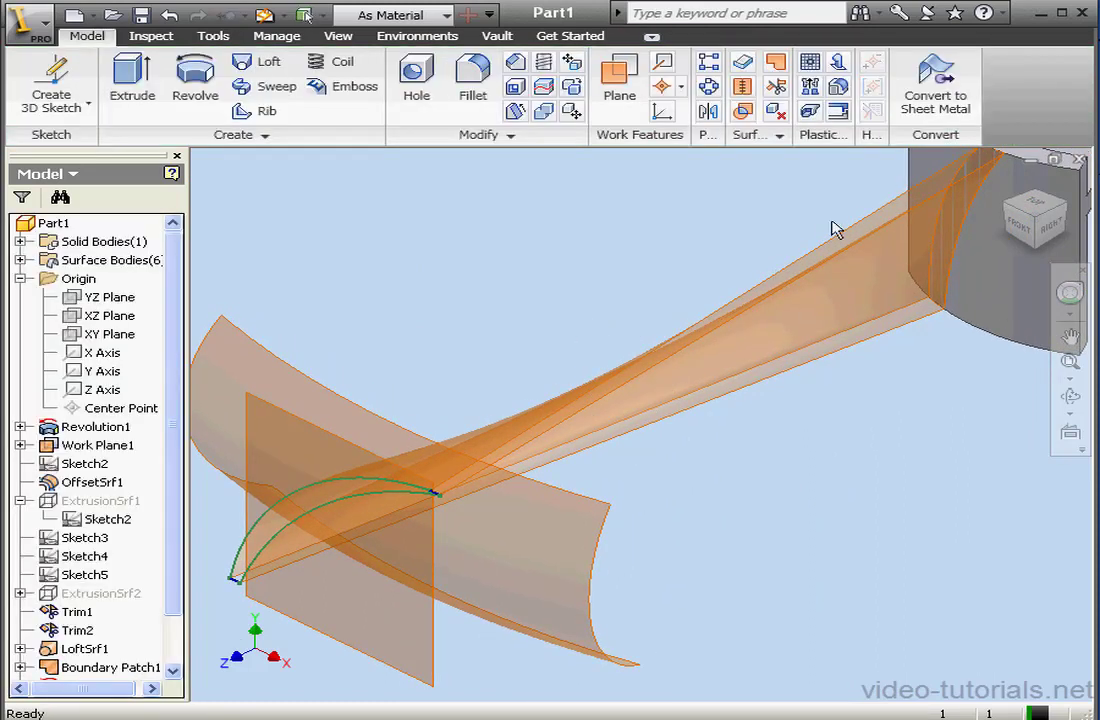
# - Create a boundary patch along the blade's upper side from its two long edges, the short inner edge and the 3D sketch line
pyautogui.click(778, 66)
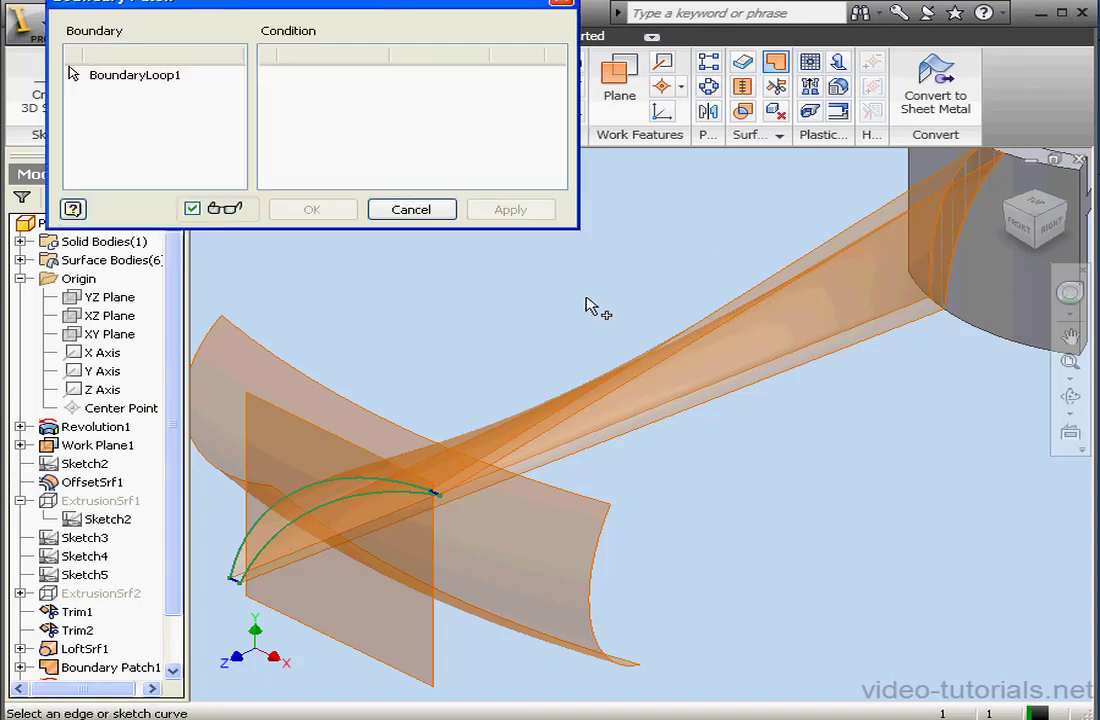
pyautogui.click(928, 185)
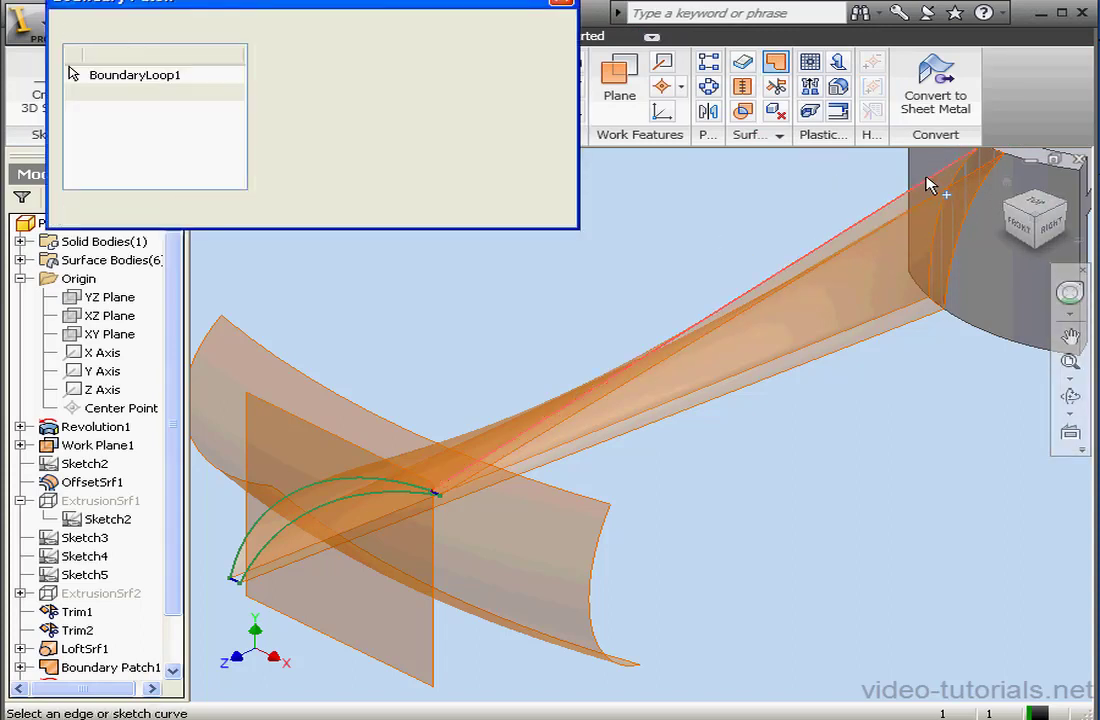
pyautogui.moveTo(970, 170); pyautogui.dragTo(953, 214, button='middle')
pyautogui.click(966, 196)
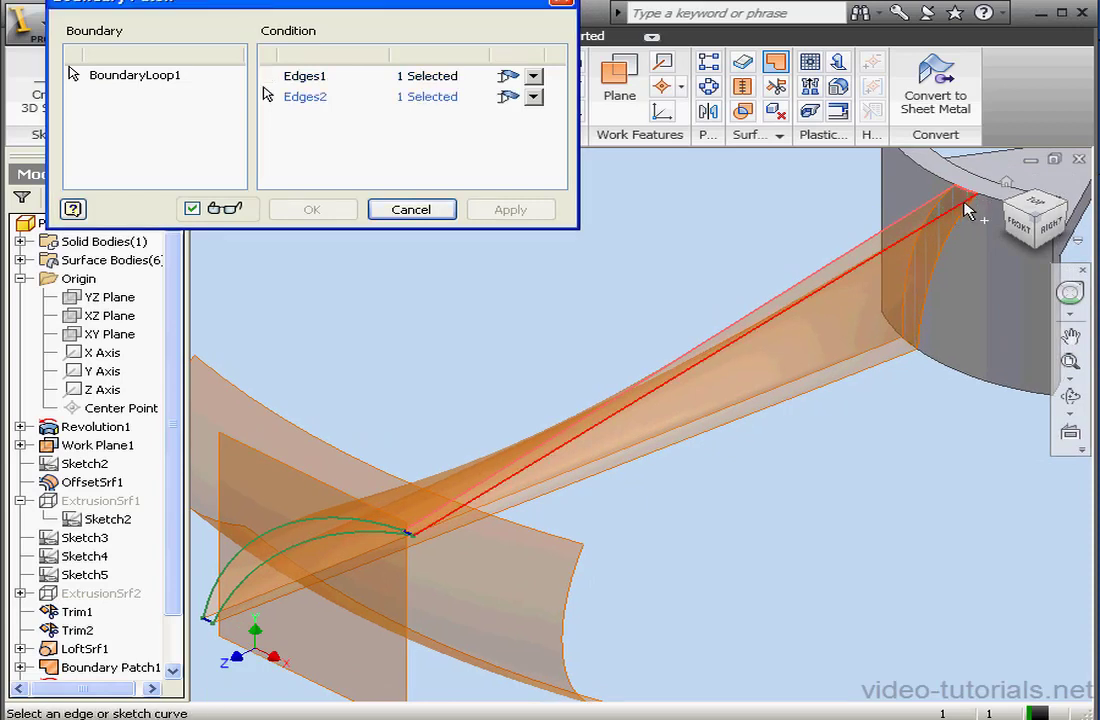
pyautogui.click(967, 207)
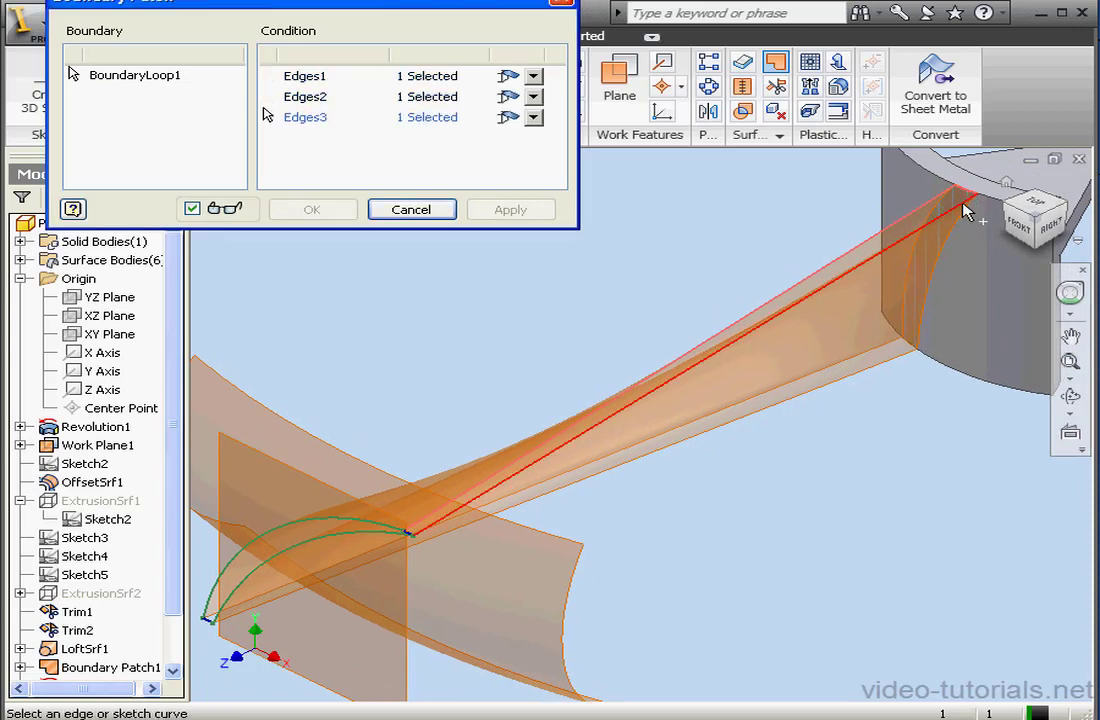
pyautogui.click(411, 538)
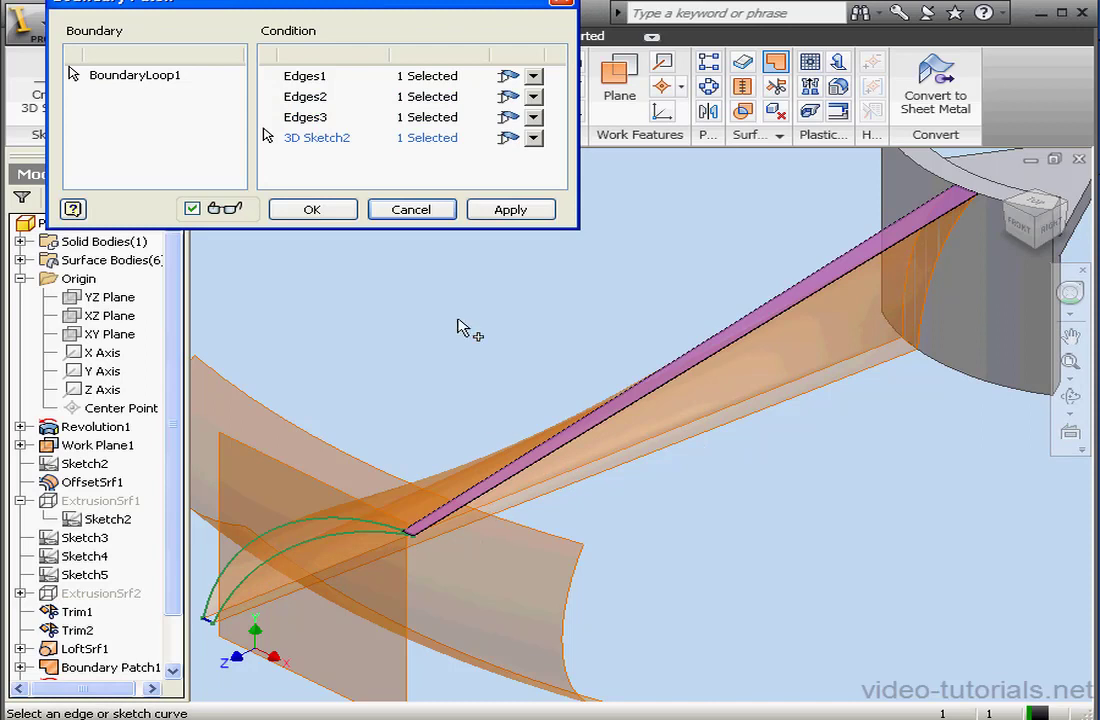
pyautogui.click(510, 209)
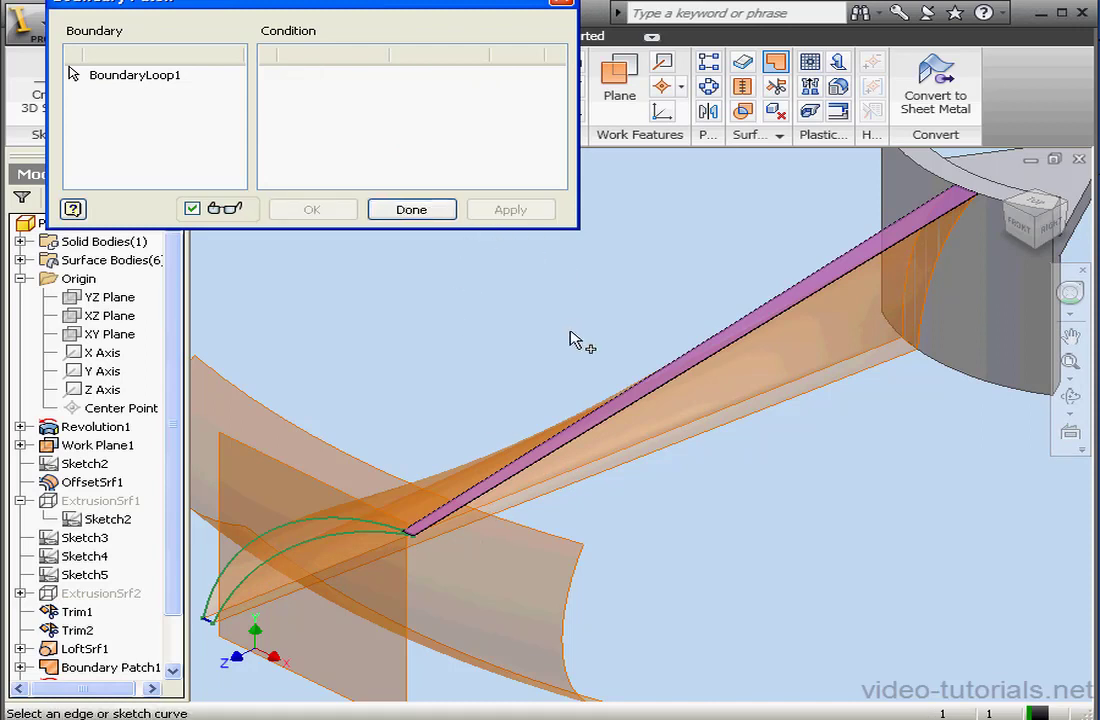
pyautogui.click(751, 410)
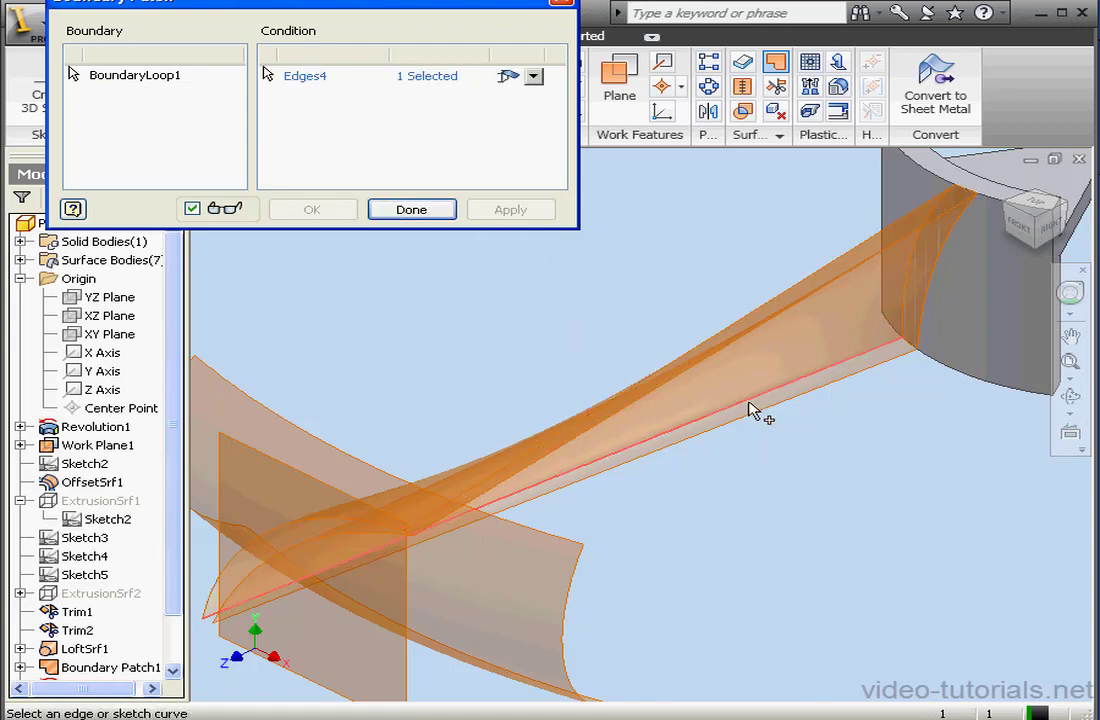
pyautogui.click(910, 350)
pyautogui.click(817, 376)
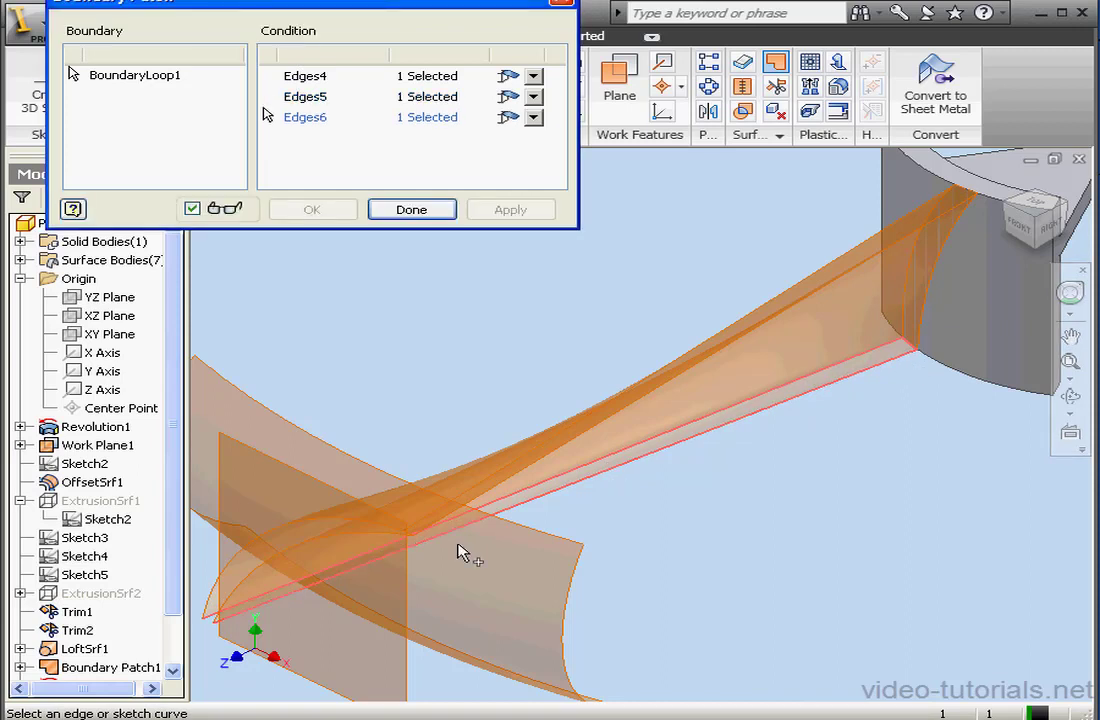
pyautogui.click(557, 8)
# - Make the 3D sketch under Boundary Patch2 visible in the model
pyautogui.scroll(-1, 176, 570)
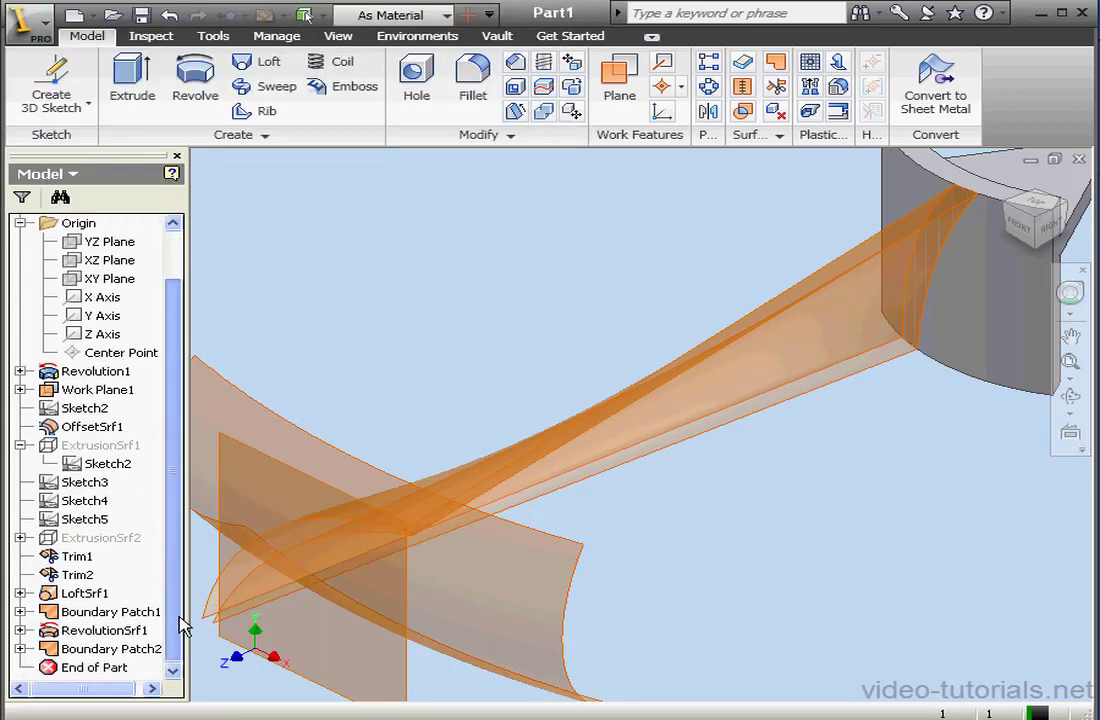
pyautogui.click(20, 648)
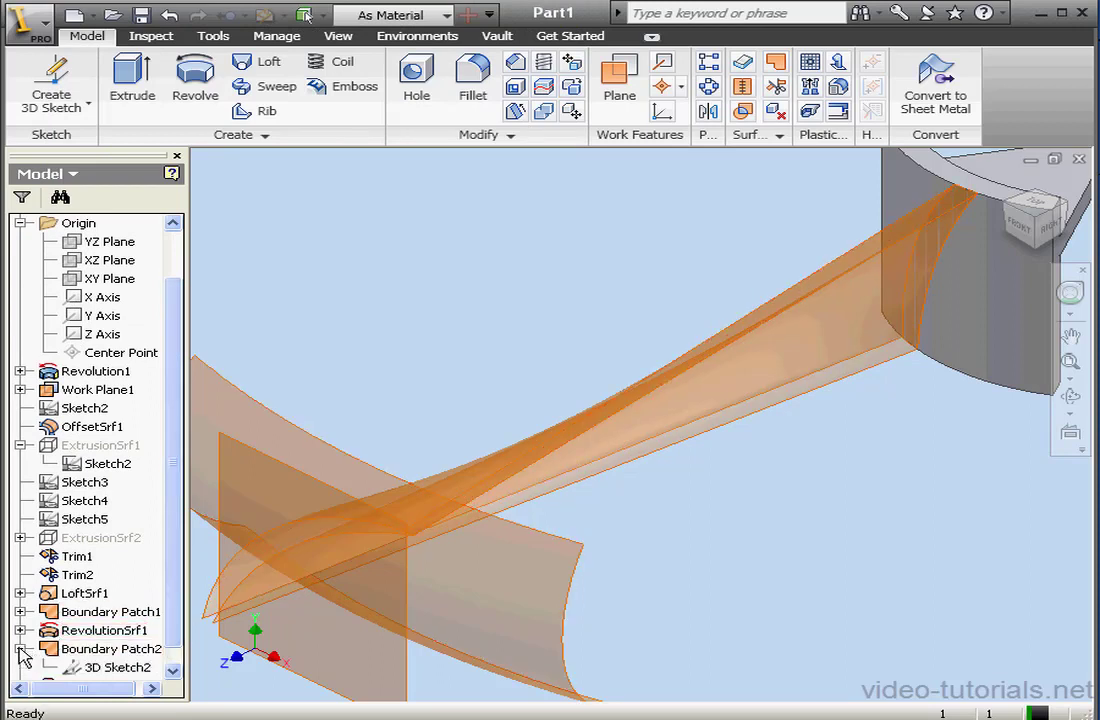
pyautogui.rightClick(88, 668)
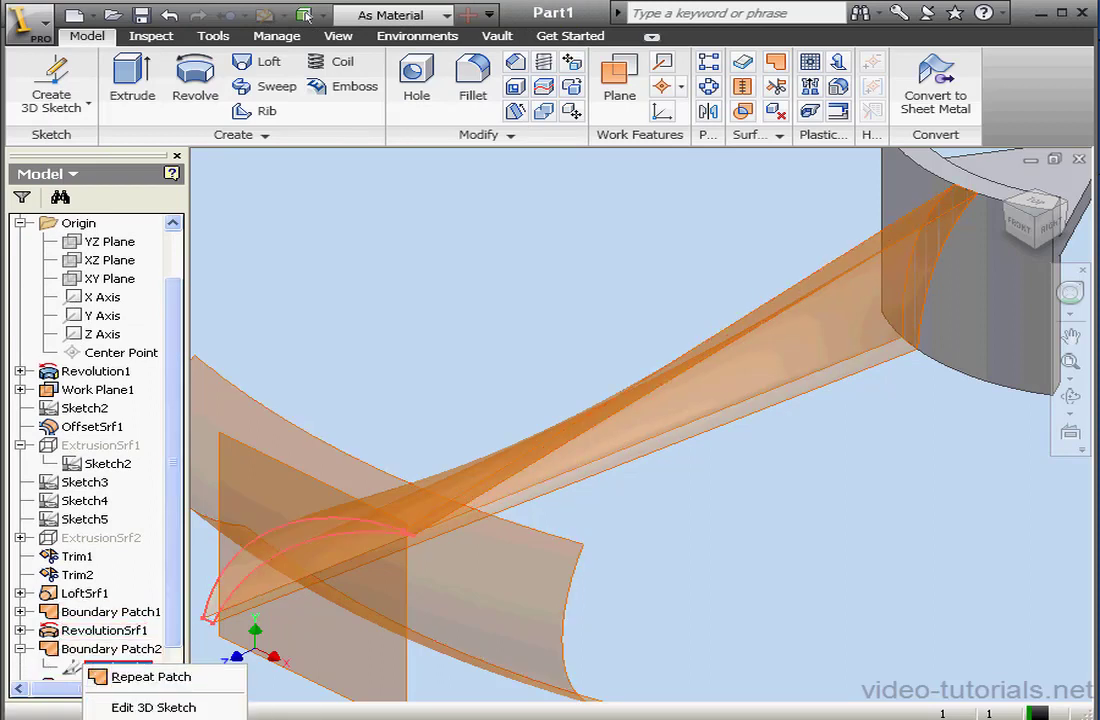
pyautogui.click(140, 718)
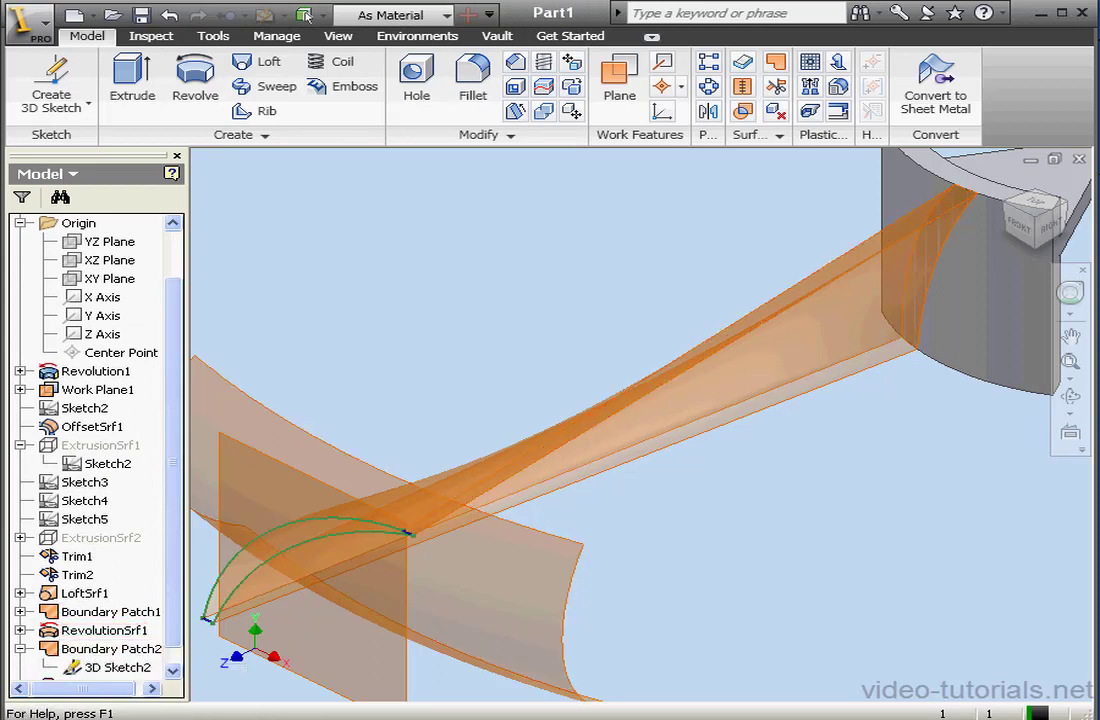
# - Create a boundary patch along the blade's lower side from its two long edges, the short inner edge and the lower 3D sketch line
pyautogui.click(775, 62)
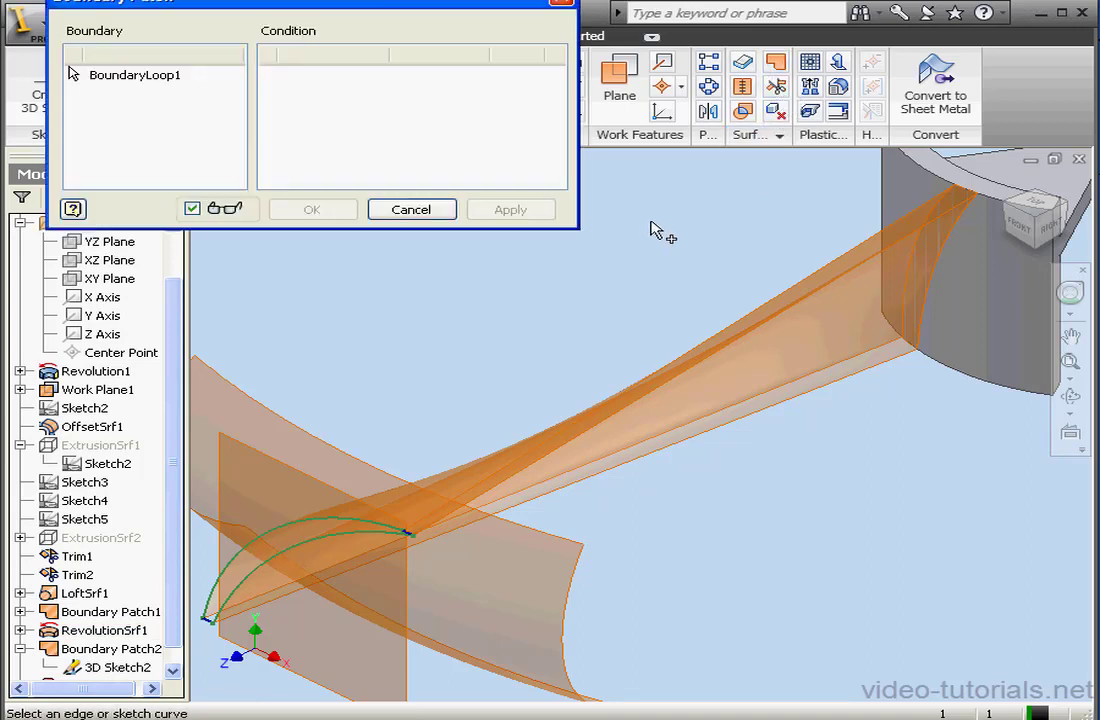
pyautogui.click(773, 391)
pyautogui.click(913, 350)
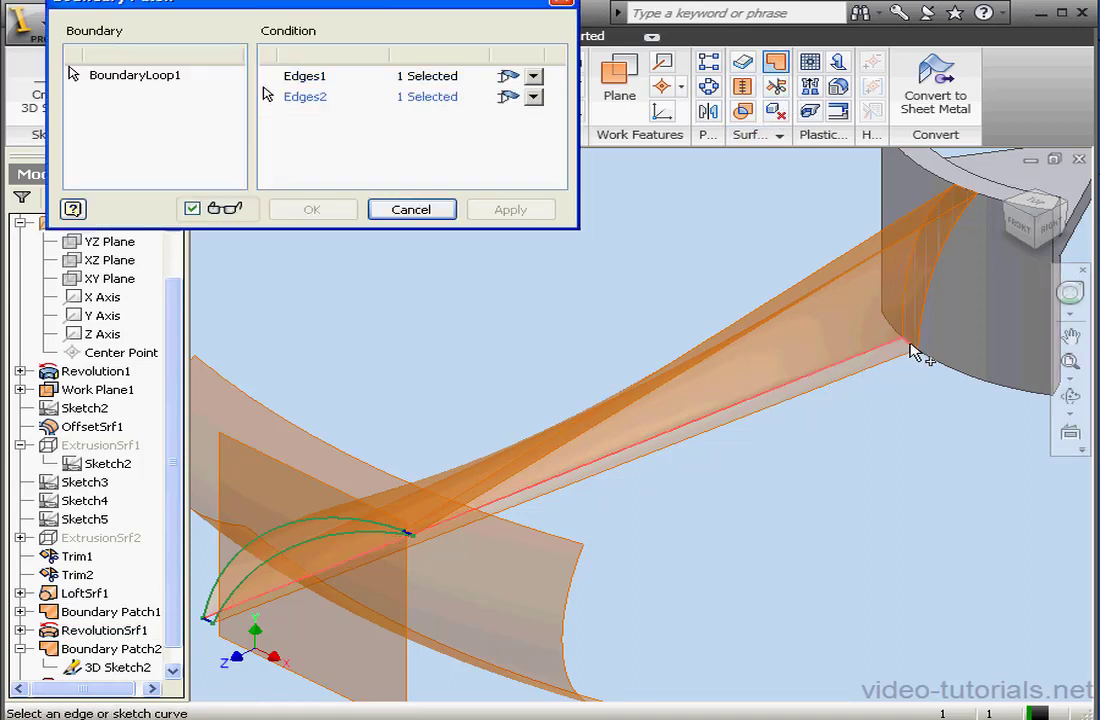
pyautogui.click(905, 366)
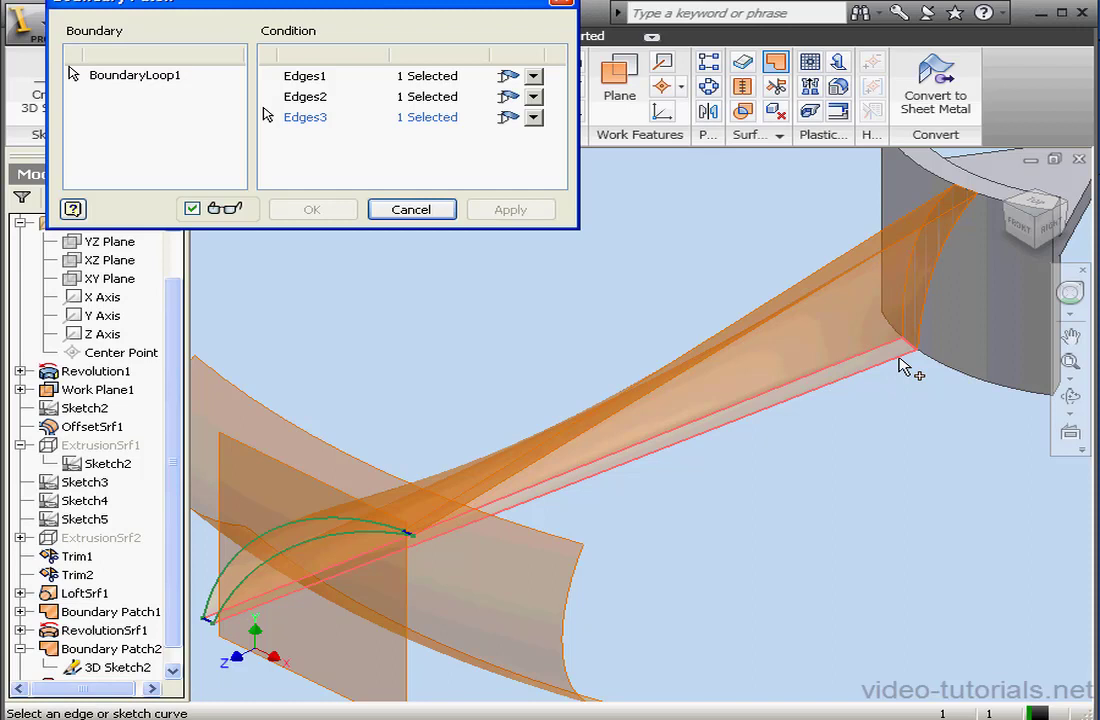
pyautogui.click(210, 625)
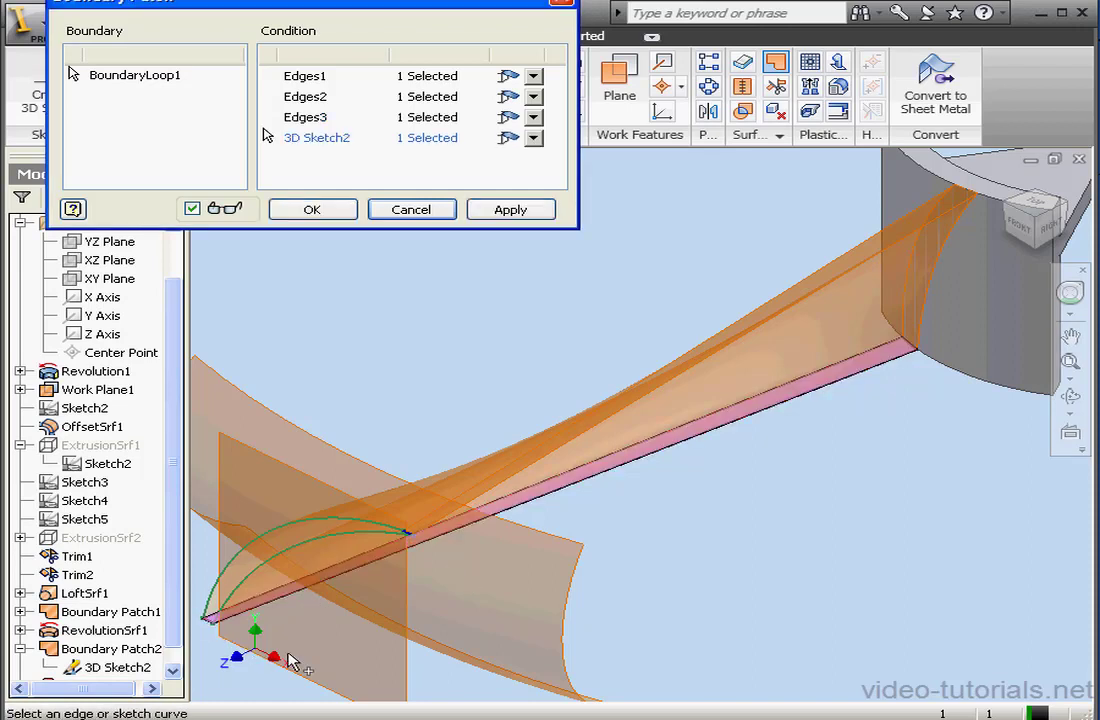
pyautogui.click(510, 209)
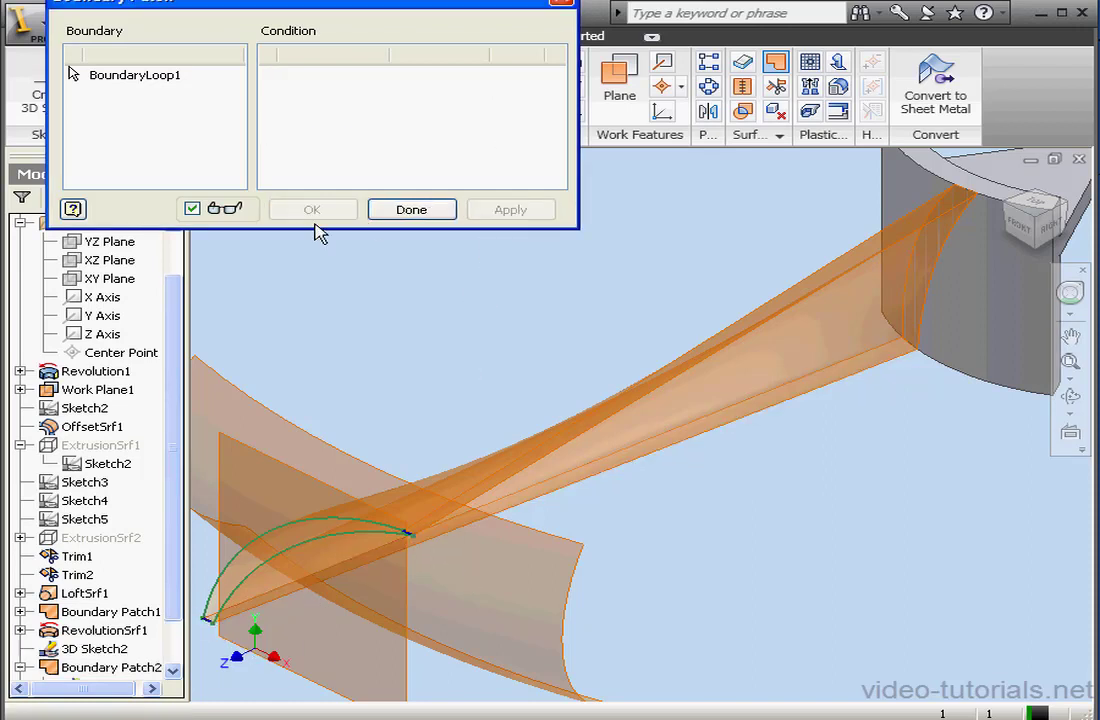
pyautogui.click(440, 212)
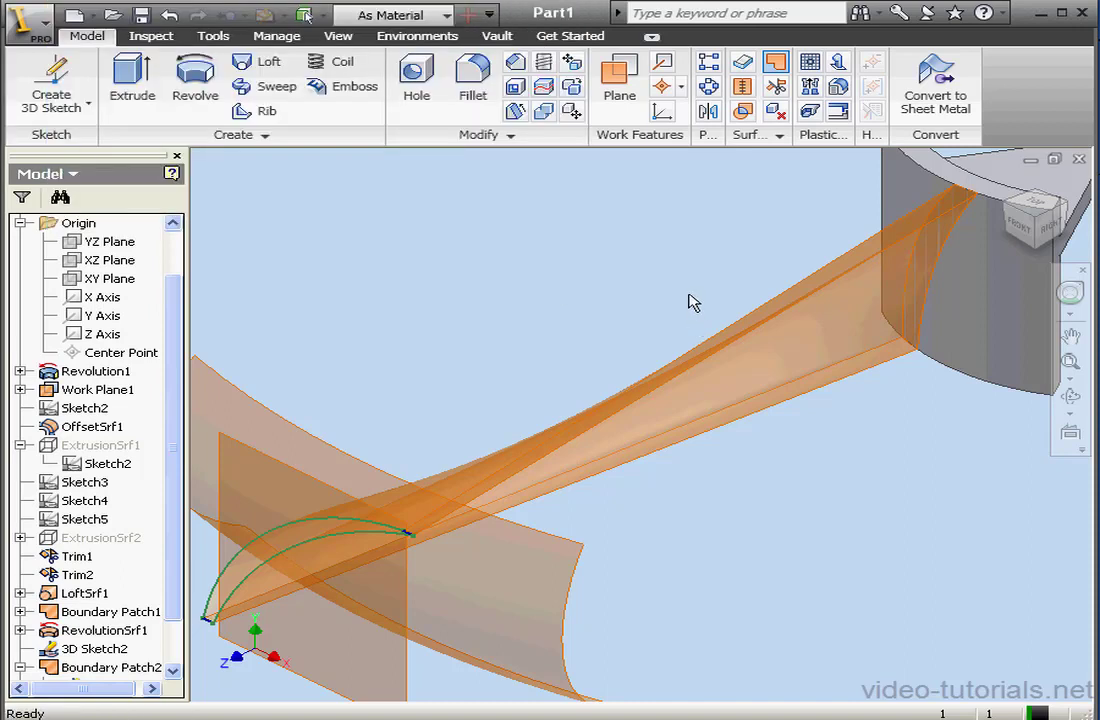
pyautogui.click(1071, 397)
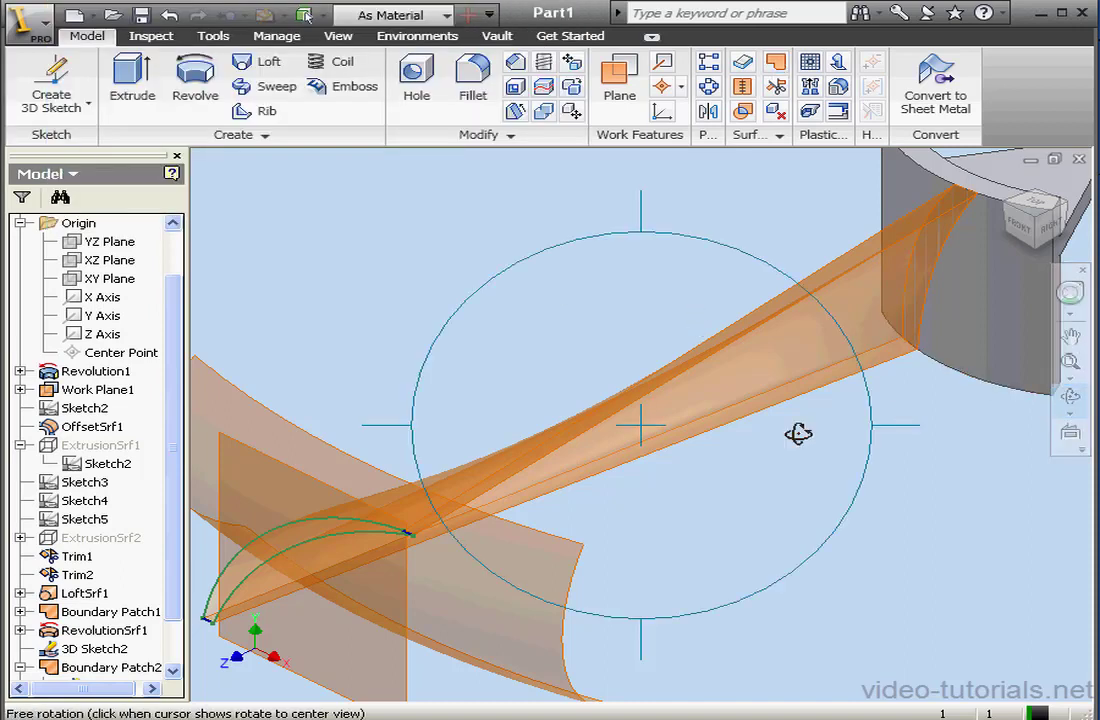
# - Try to sculpt the blade solid from the loft, the three boundary patches, the offset surface and the revolved surface
pyautogui.moveTo(798, 433); pyautogui.dragTo(754, 410)
pyautogui.click(1071, 395)
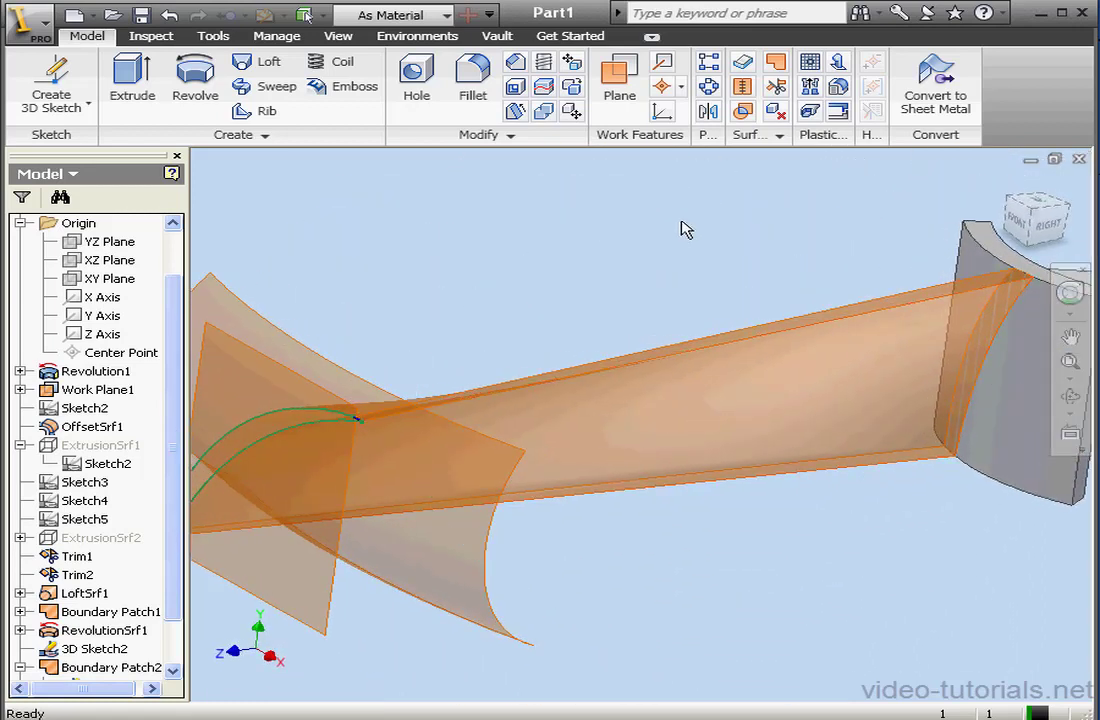
pyautogui.click(742, 111)
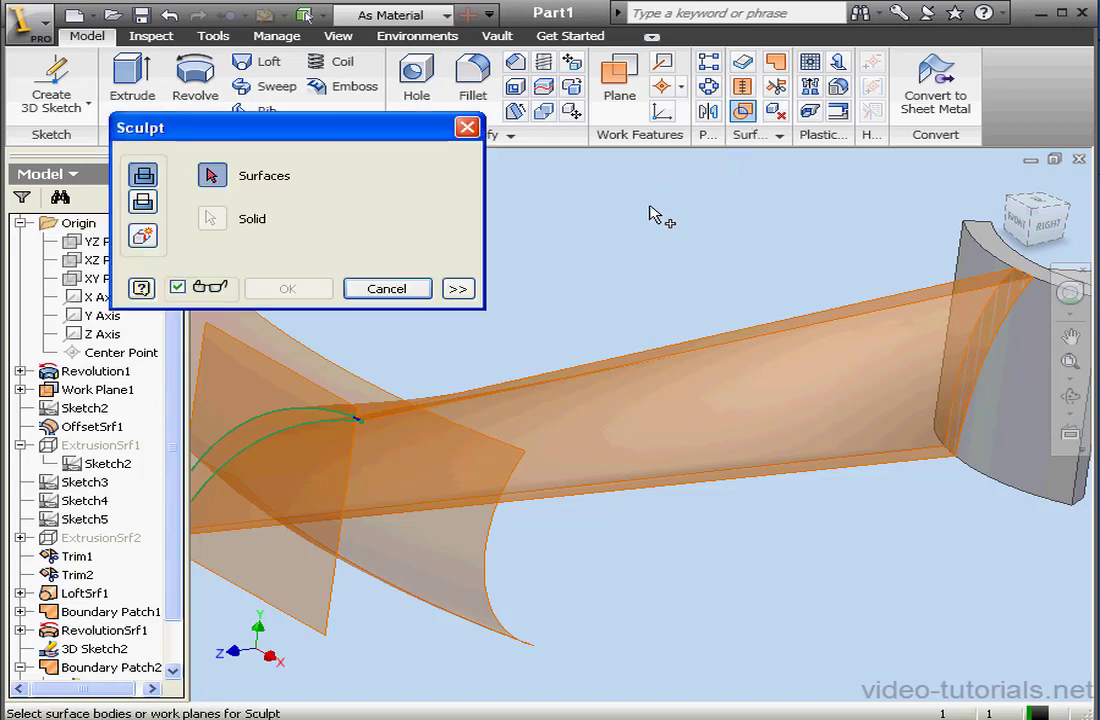
pyautogui.click(916, 306)
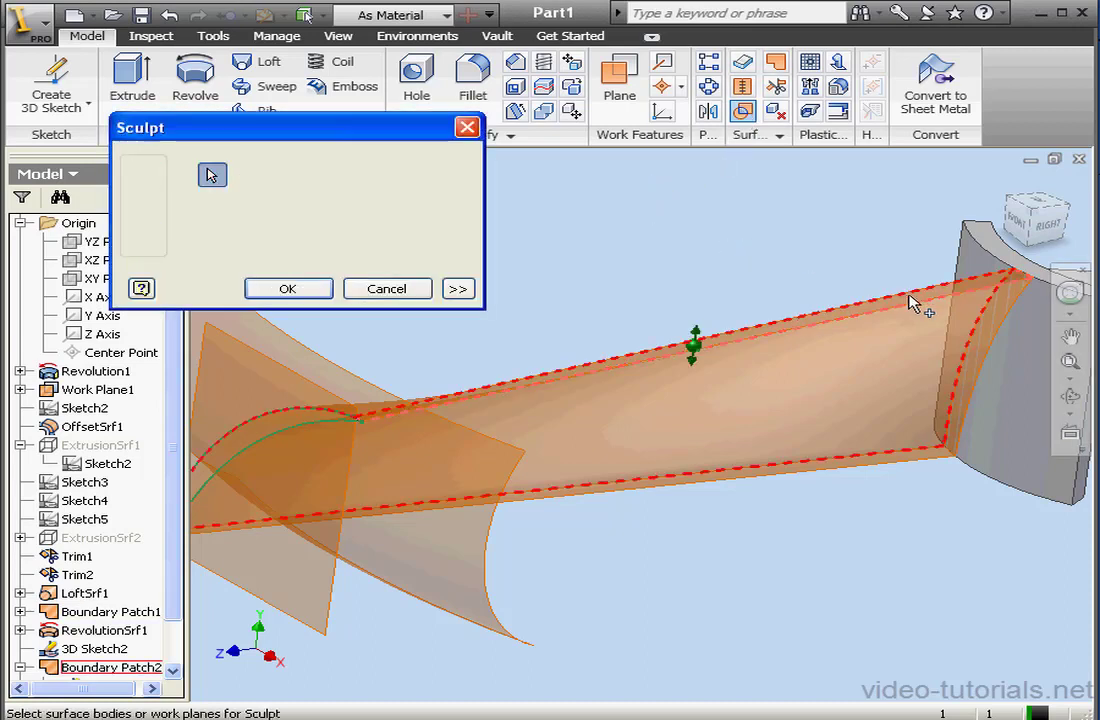
pyautogui.click(928, 343)
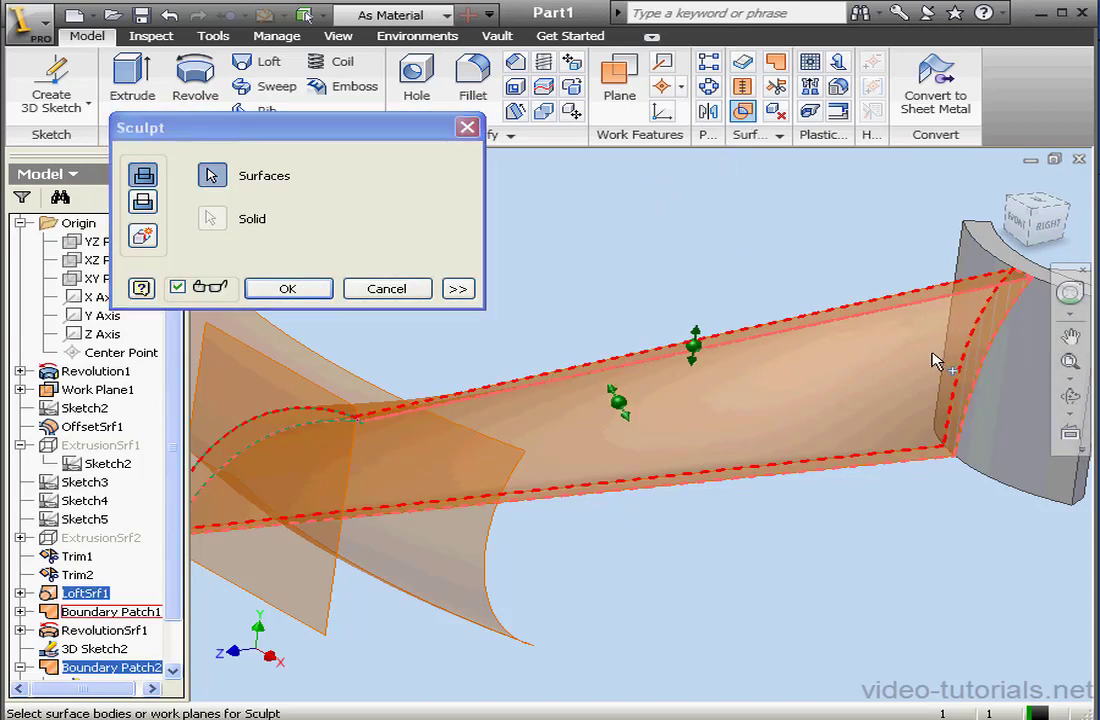
pyautogui.click(910, 462)
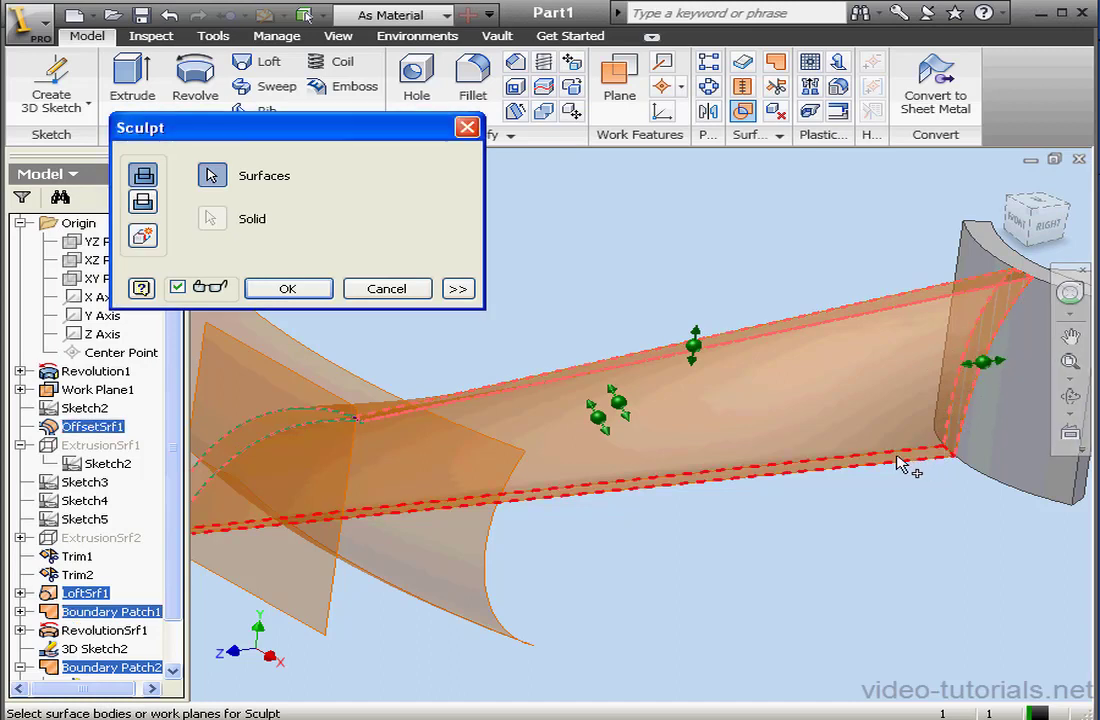
pyautogui.click(466, 466)
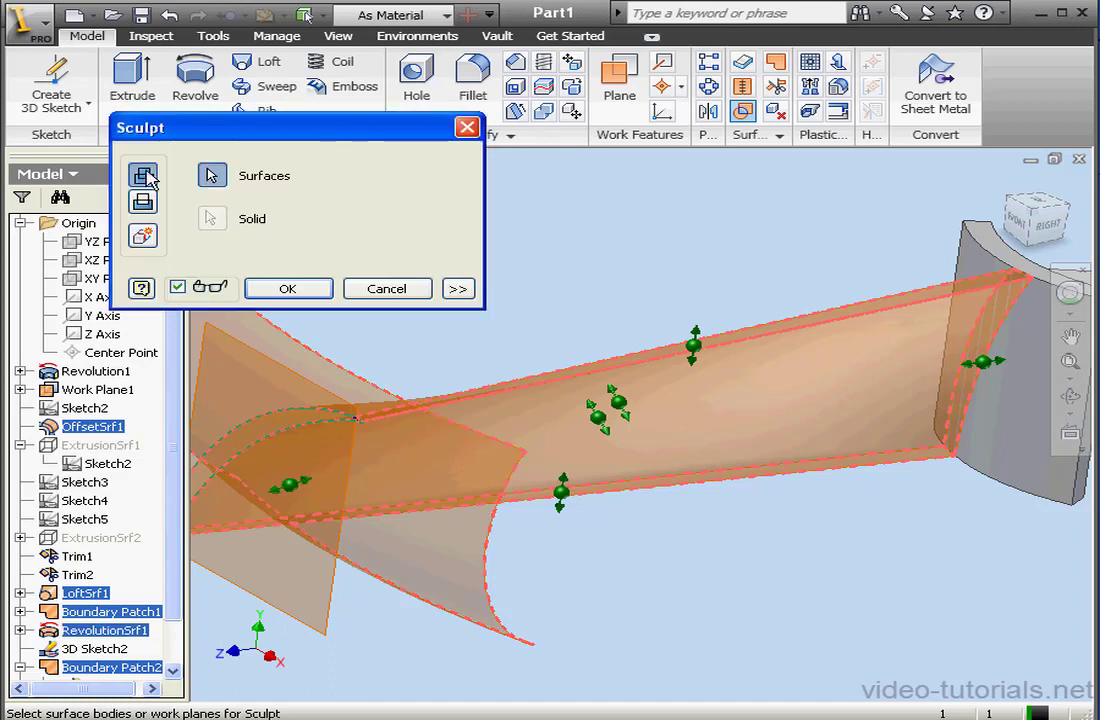
pyautogui.click(290, 290)
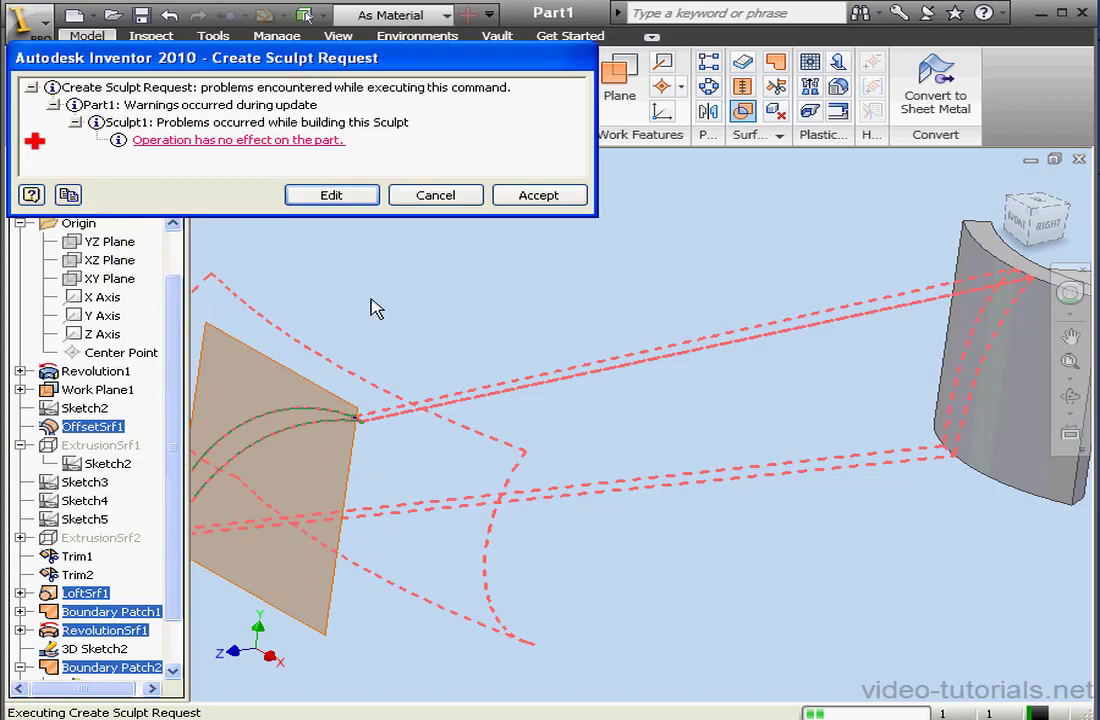
pyautogui.click(435, 195)
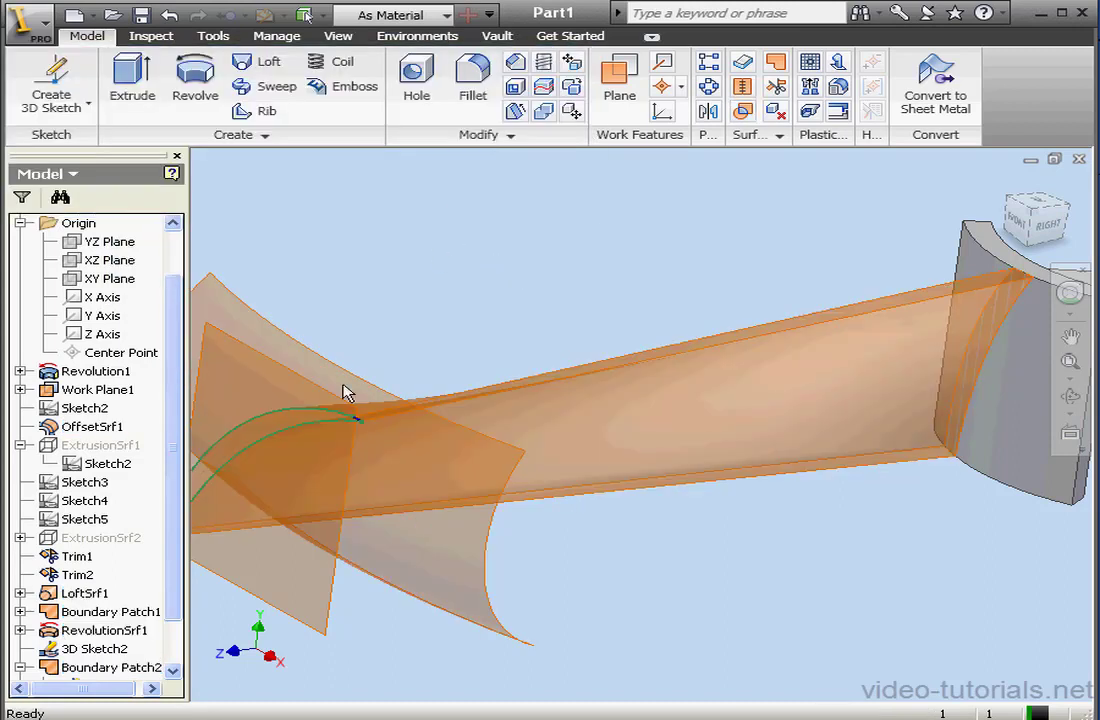
# - Open Sketch6 under RevolutionSrf1 for editing and show all of its constraints
pyautogui.scroll(-1, 180, 530)
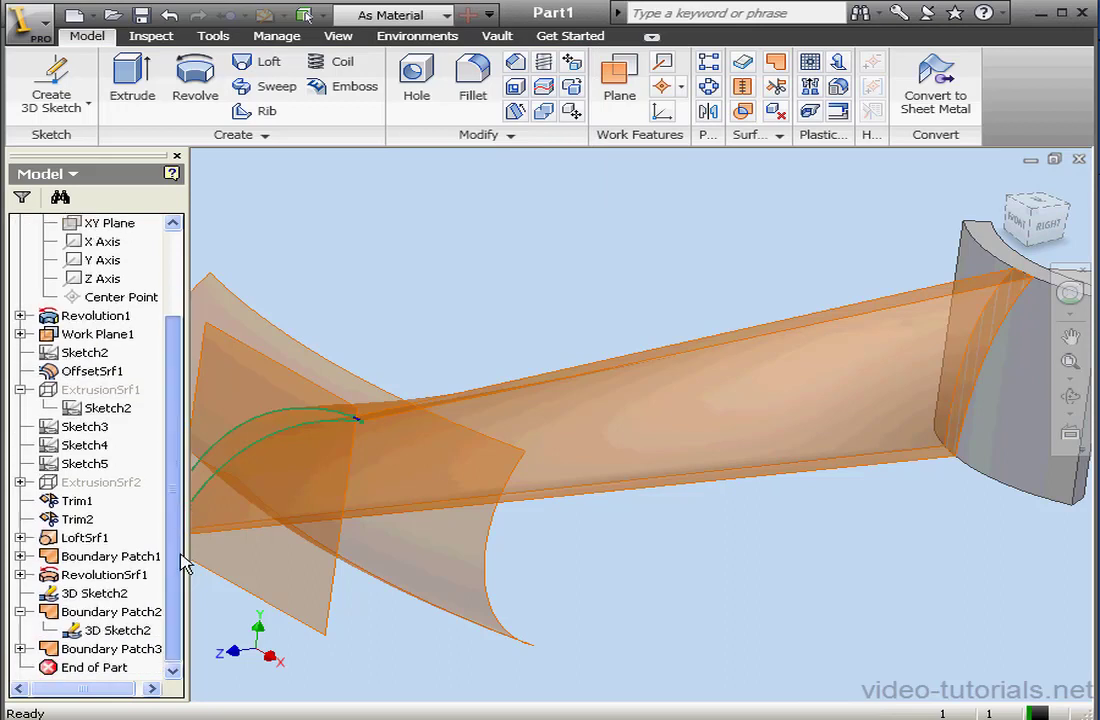
pyautogui.click(21, 575)
pyautogui.doubleClick(95, 593)
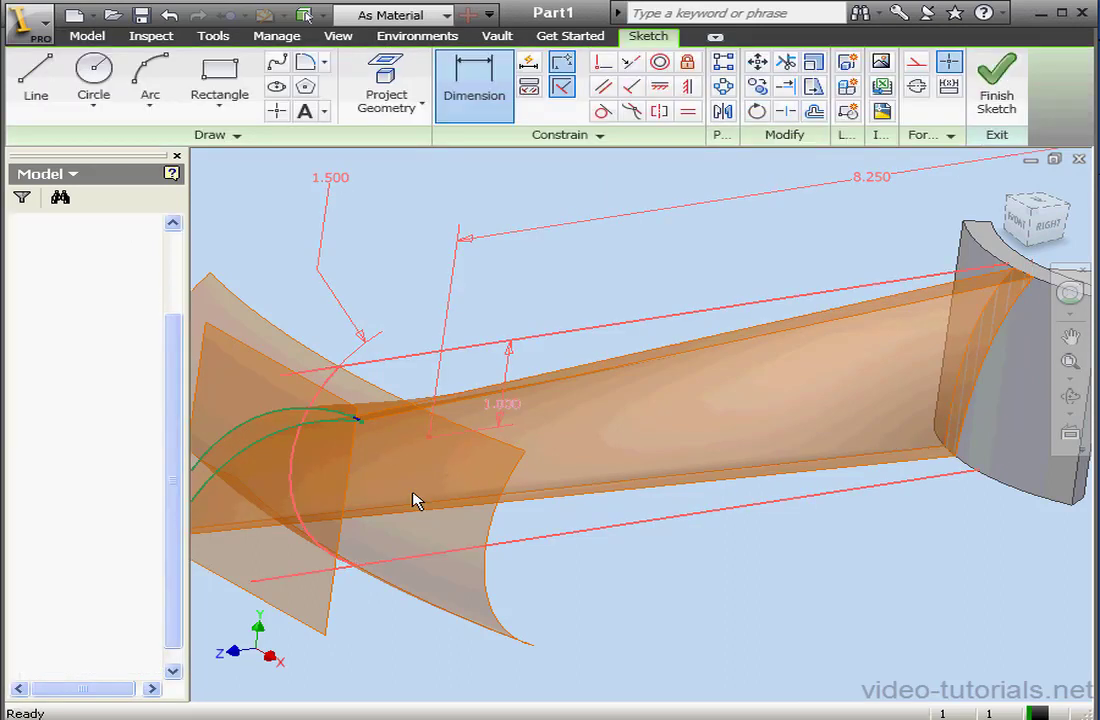
pyautogui.click(1070, 337)
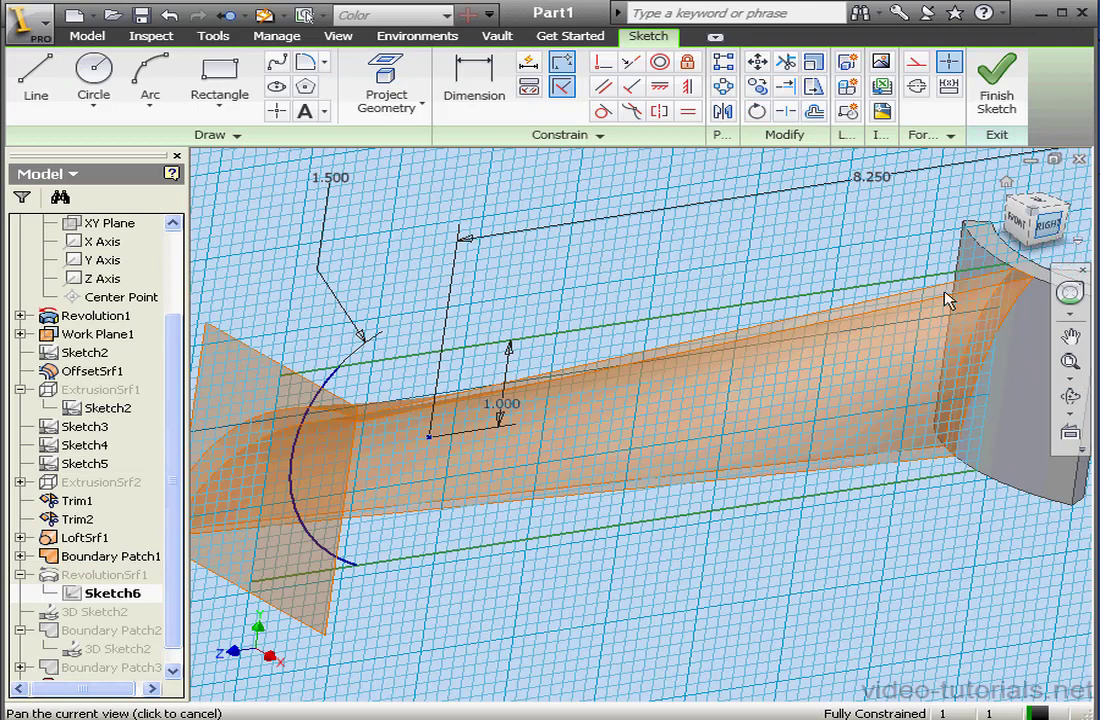
pyautogui.press('pageup')
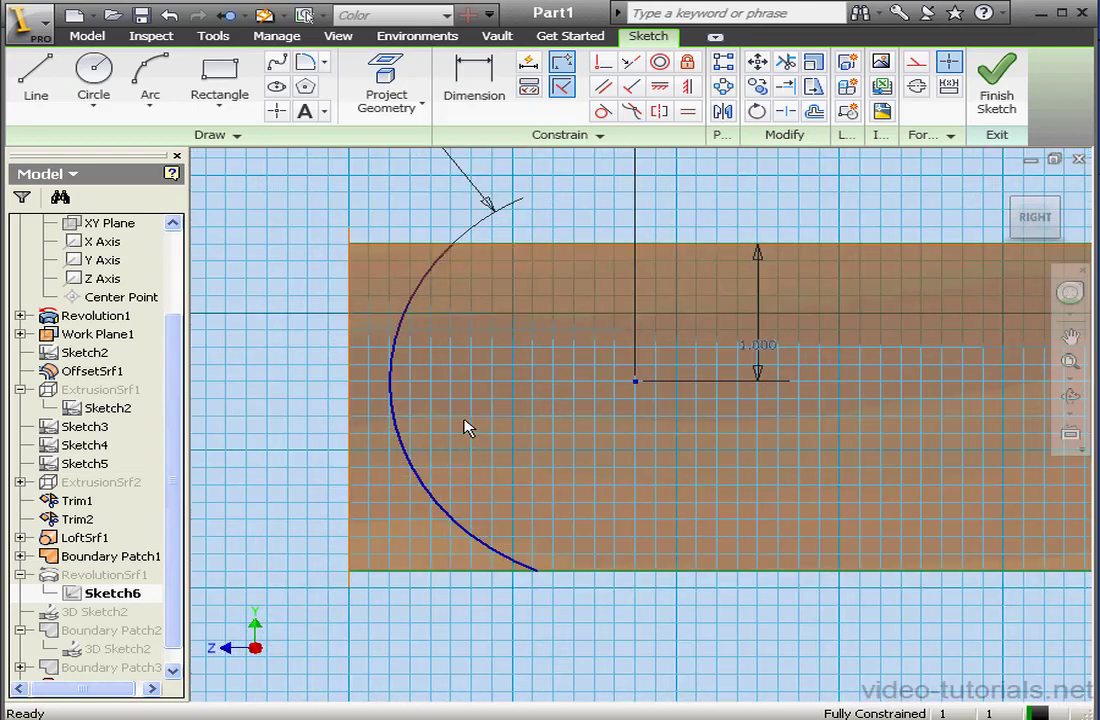
pyautogui.moveTo(467, 428); pyautogui.dragTo(520, 449, button='middle')
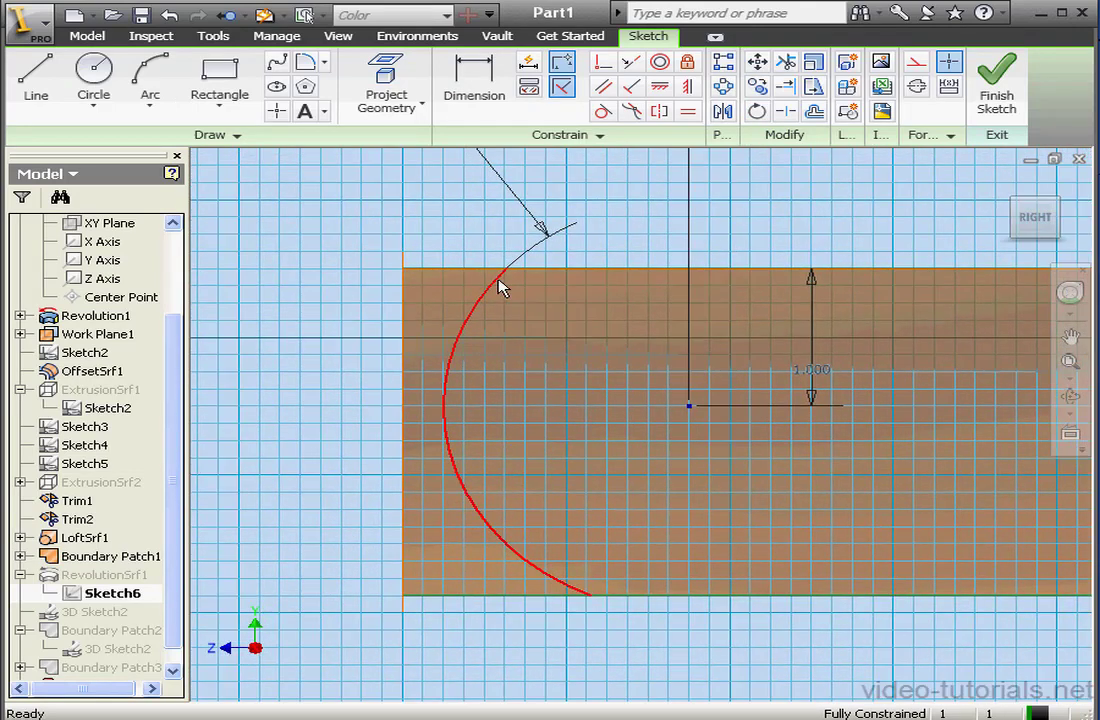
pyautogui.scroll(-3, 500, 282)
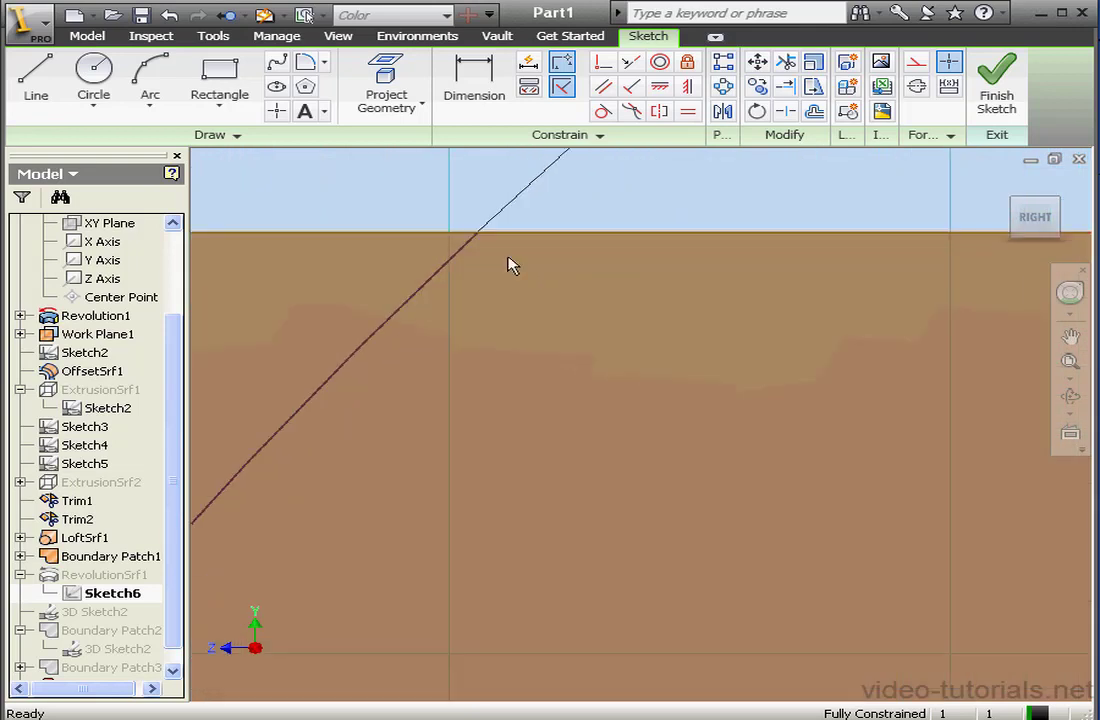
pyautogui.rightClick(585, 190)
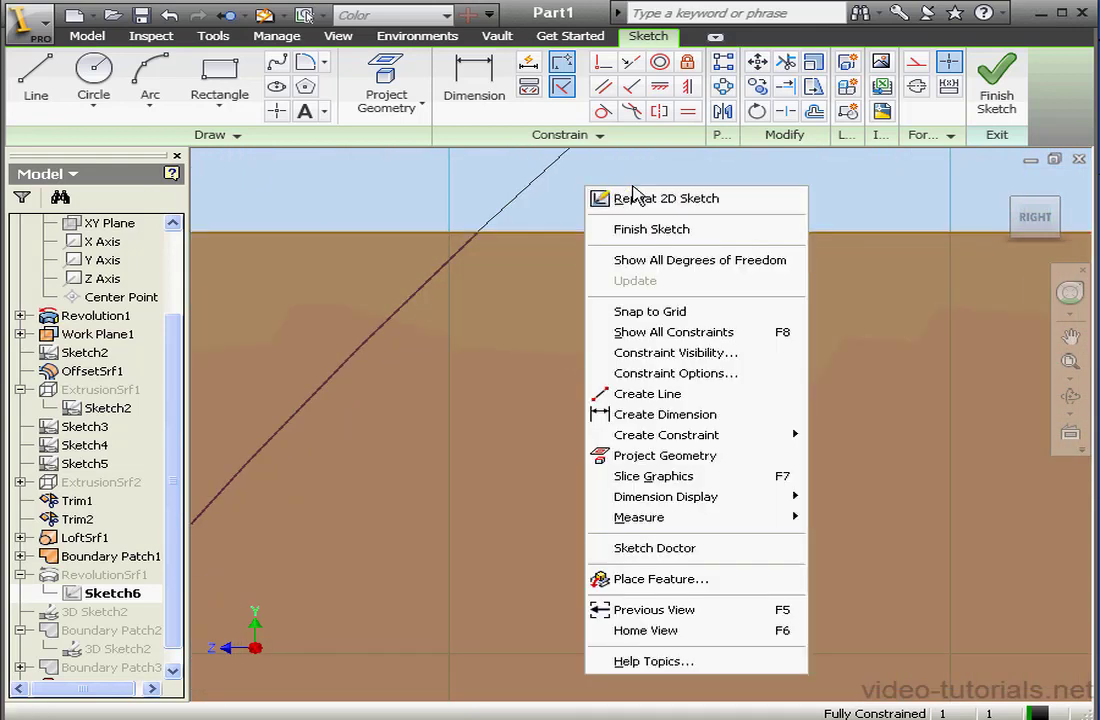
pyautogui.click(746, 335)
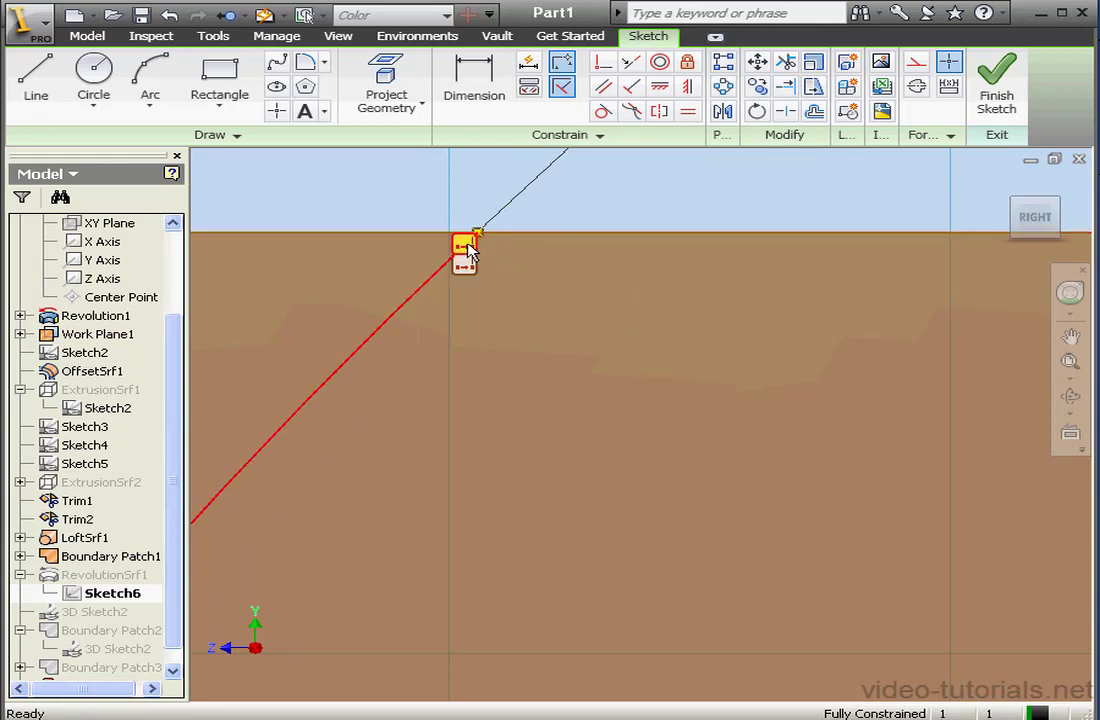
# - Delete the coincident constraint at the arc's upper endpoint, extend the arc past the upper projected edge, and finish the sketch
pyautogui.click(464, 244)
pyautogui.press('Delete')
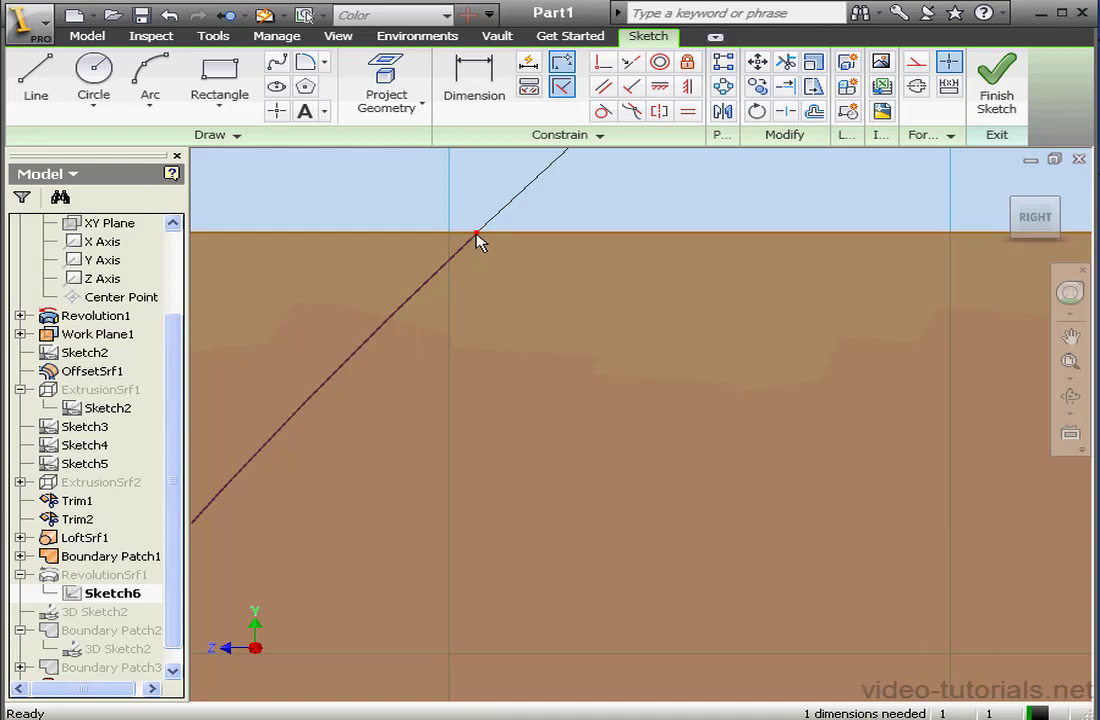
pyautogui.moveTo(477, 233); pyautogui.dragTo(530, 193)
pyautogui.click(996, 88)
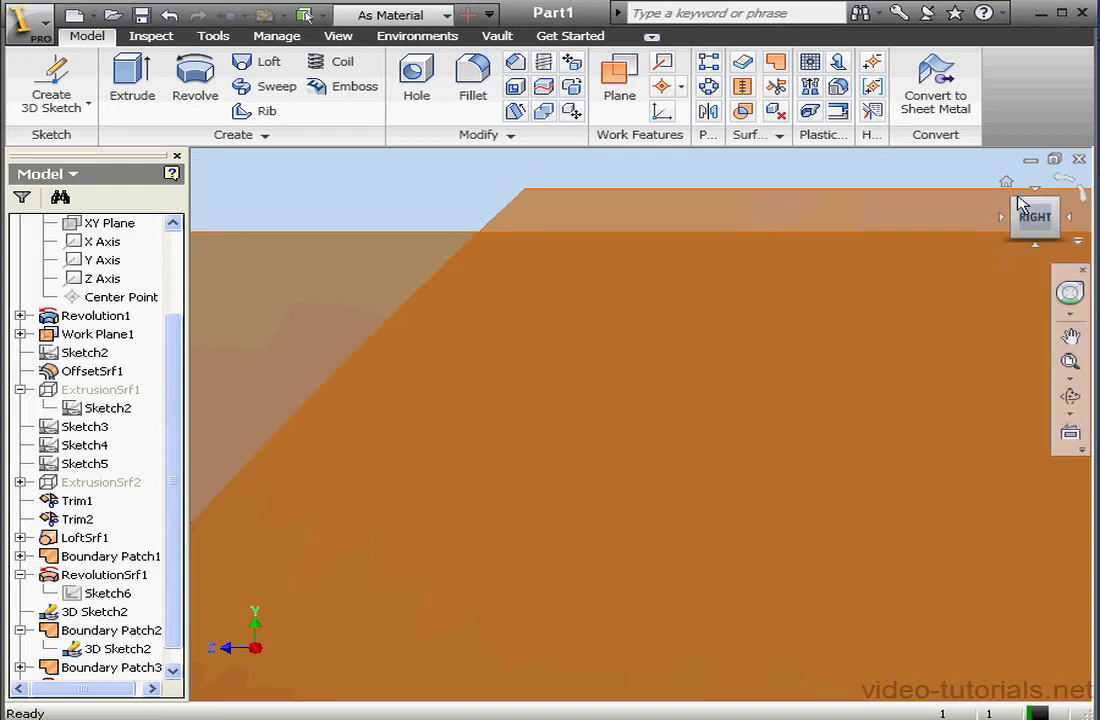
# - Try the sculpt again with the extended revolved surface, the offset surface, the loft and all three boundary patches
pyautogui.click(1006, 183)
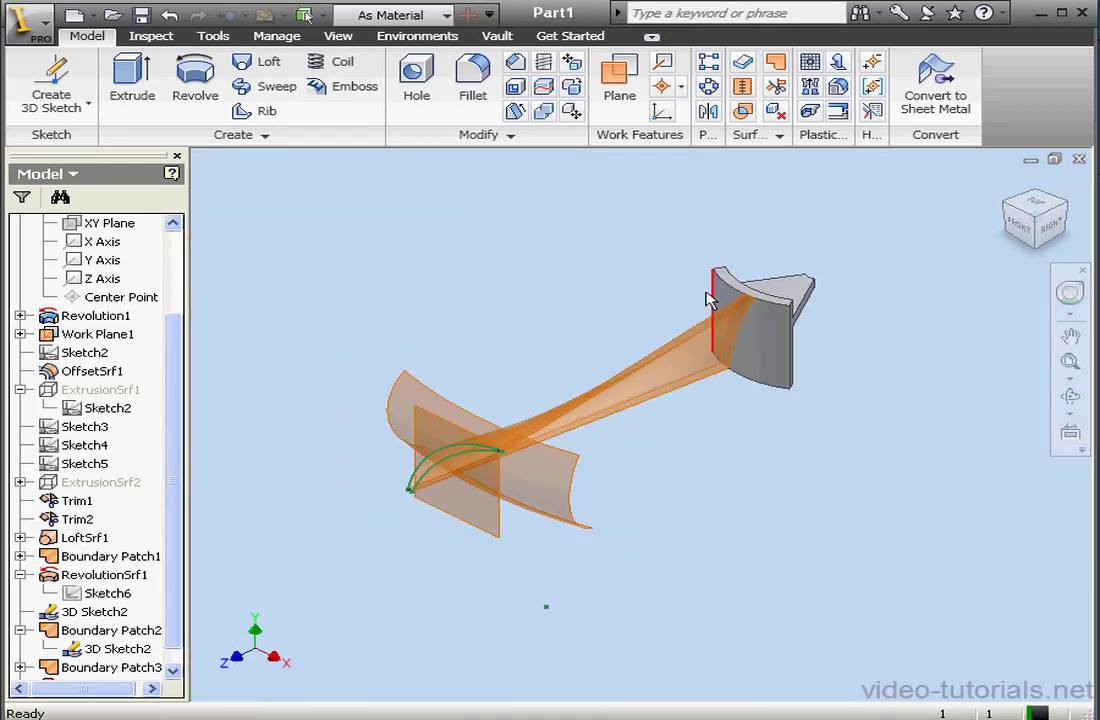
pyautogui.scroll(-5, 597, 417)
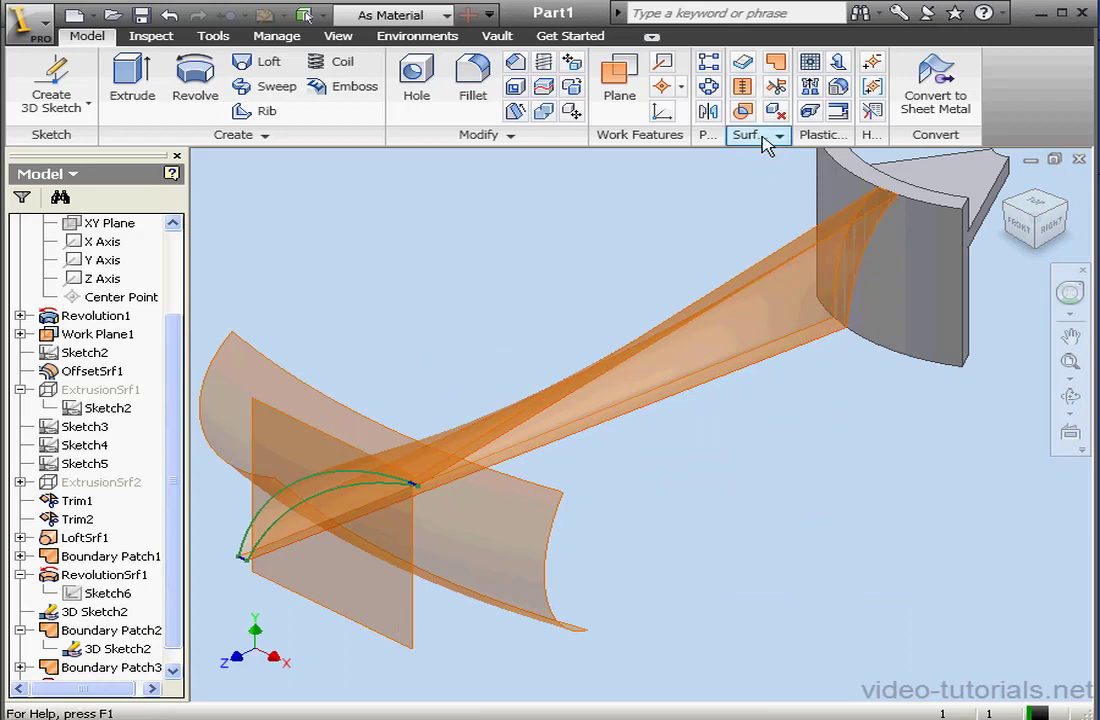
pyautogui.click(741, 110)
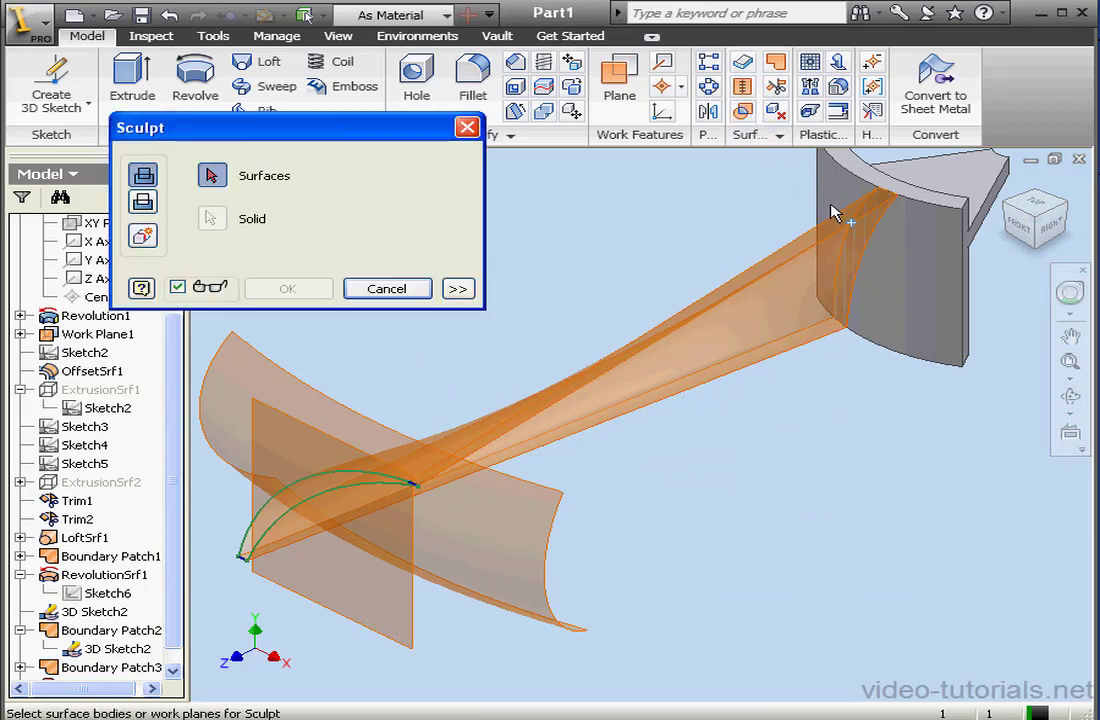
pyautogui.click(826, 341)
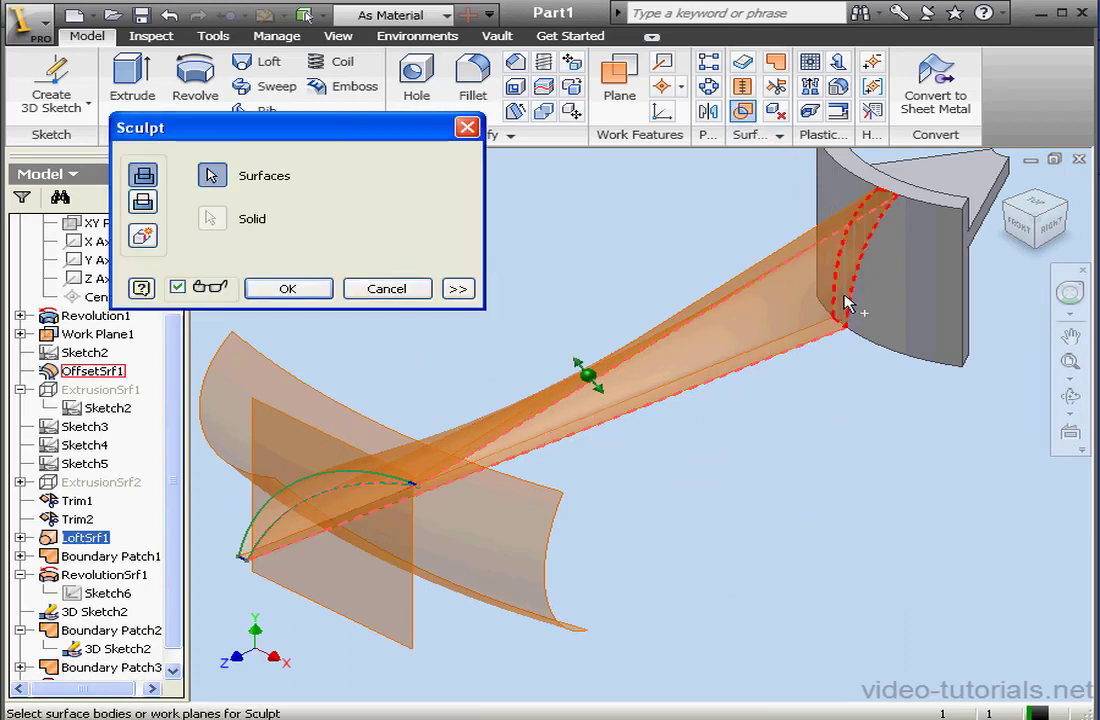
pyautogui.click(845, 305)
pyautogui.click(832, 328)
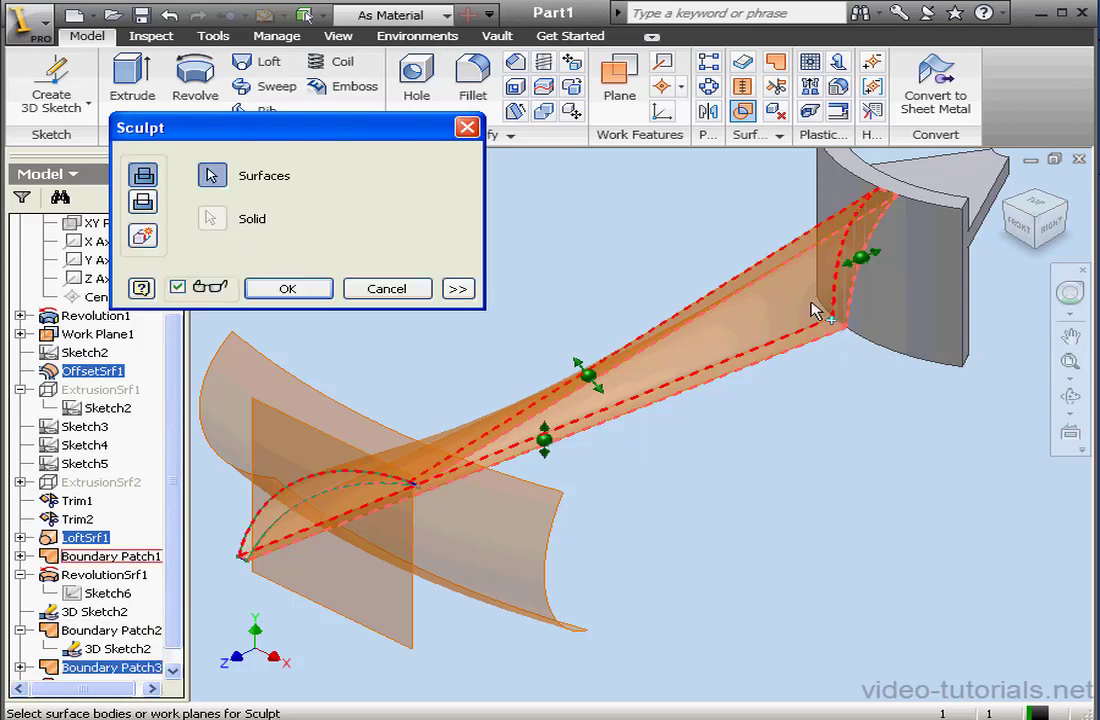
pyautogui.click(841, 237)
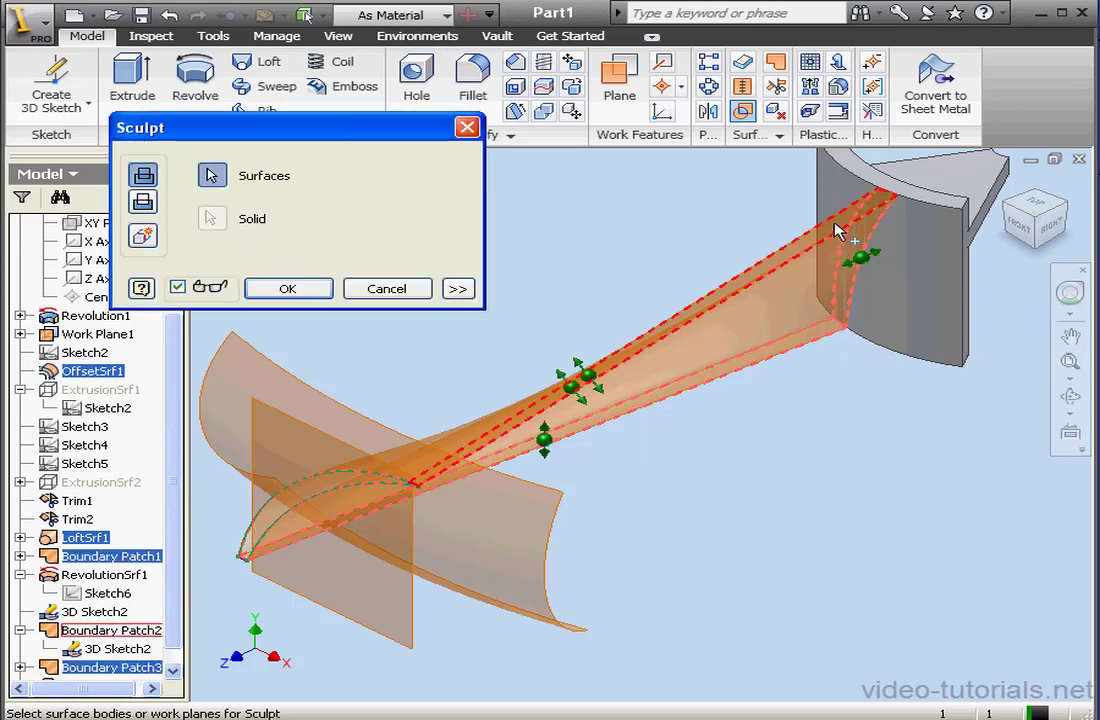
pyautogui.click(660, 455)
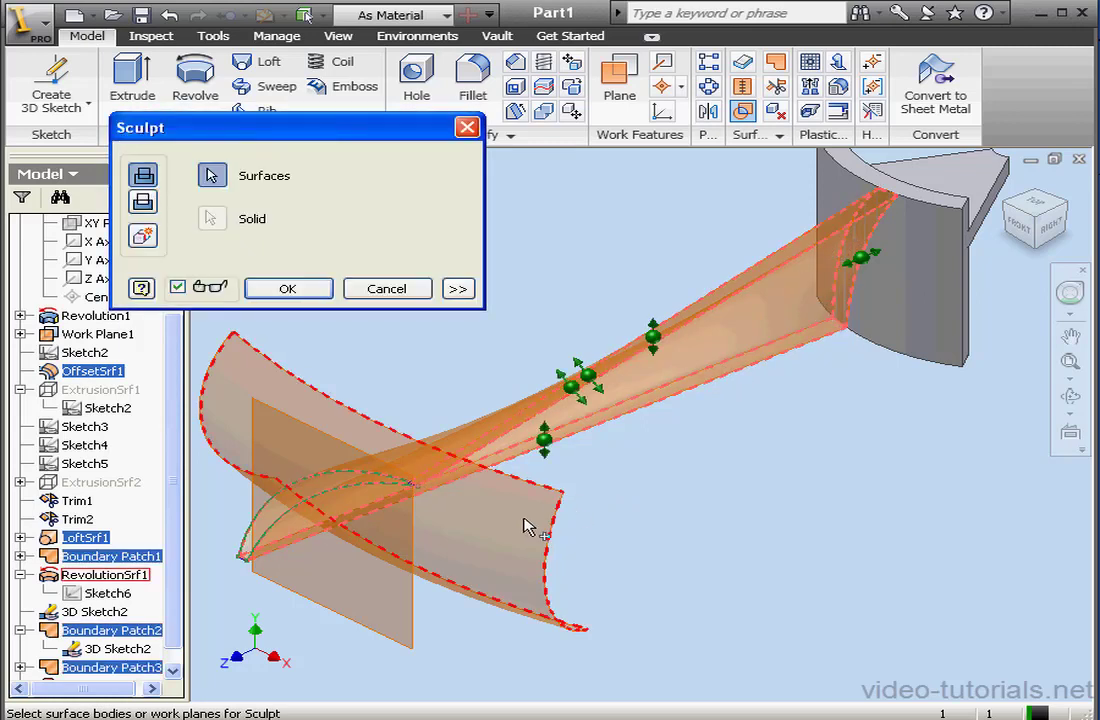
pyautogui.click(447, 381)
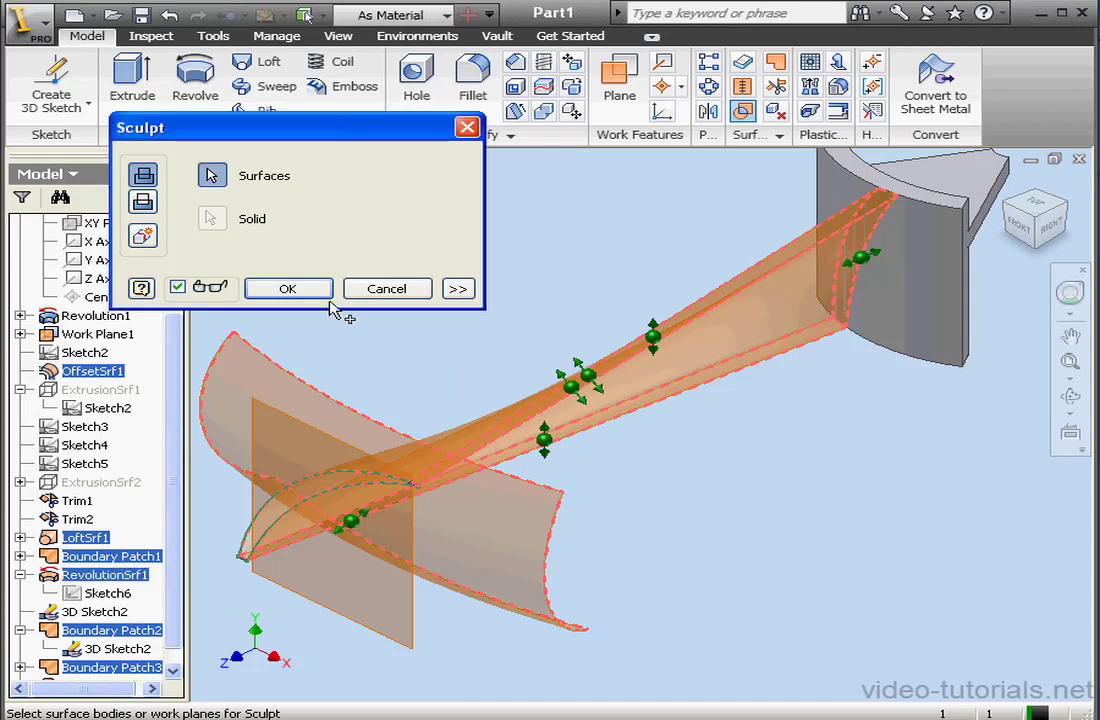
pyautogui.click(288, 288)
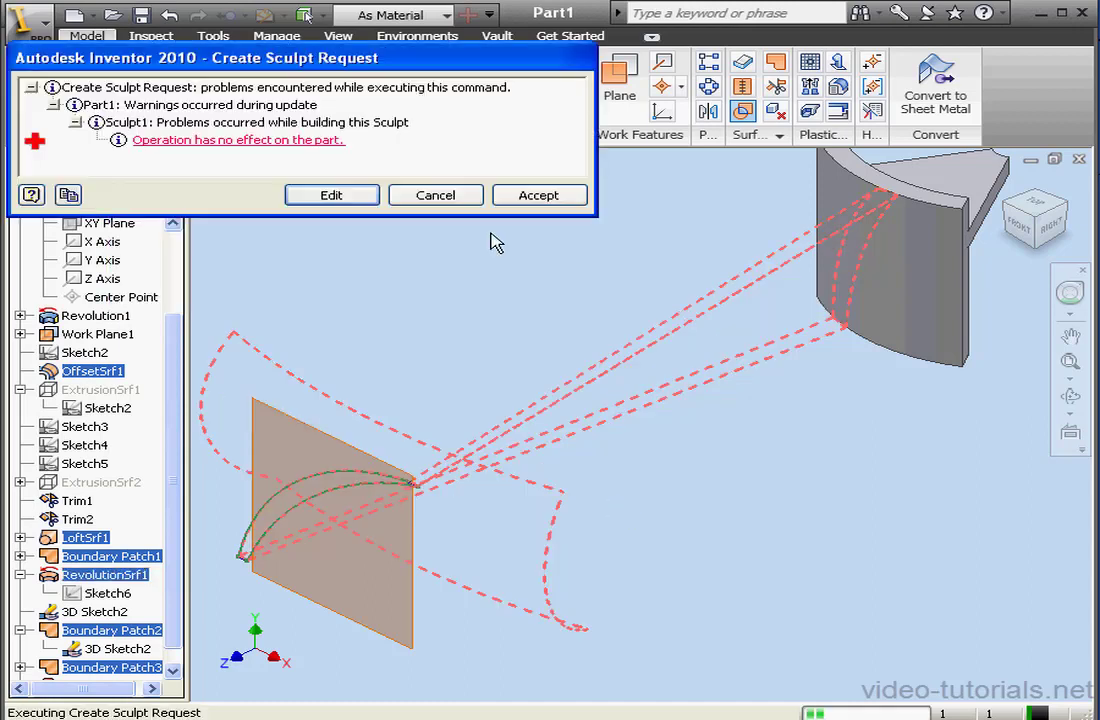
pyautogui.click(452, 198)
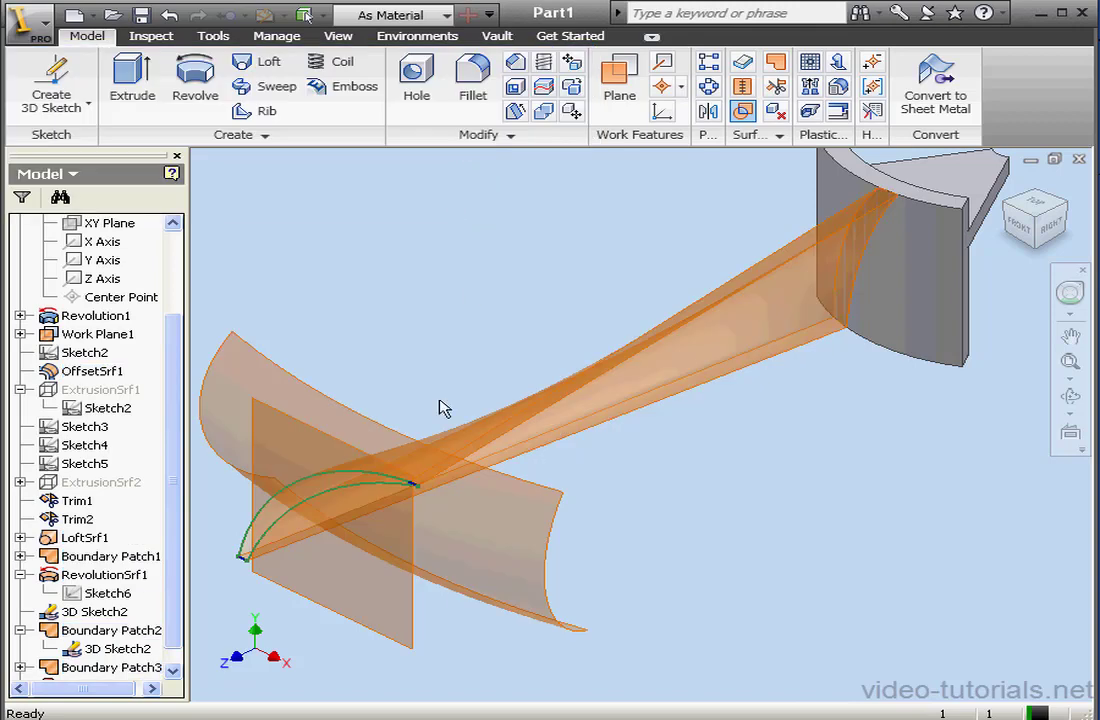
# - In Sketch6, delete the coincident constraint at the arc's lower endpoint, extend the arc below the lower projected edge, and finish the sketch
pyautogui.doubleClick(90, 597)
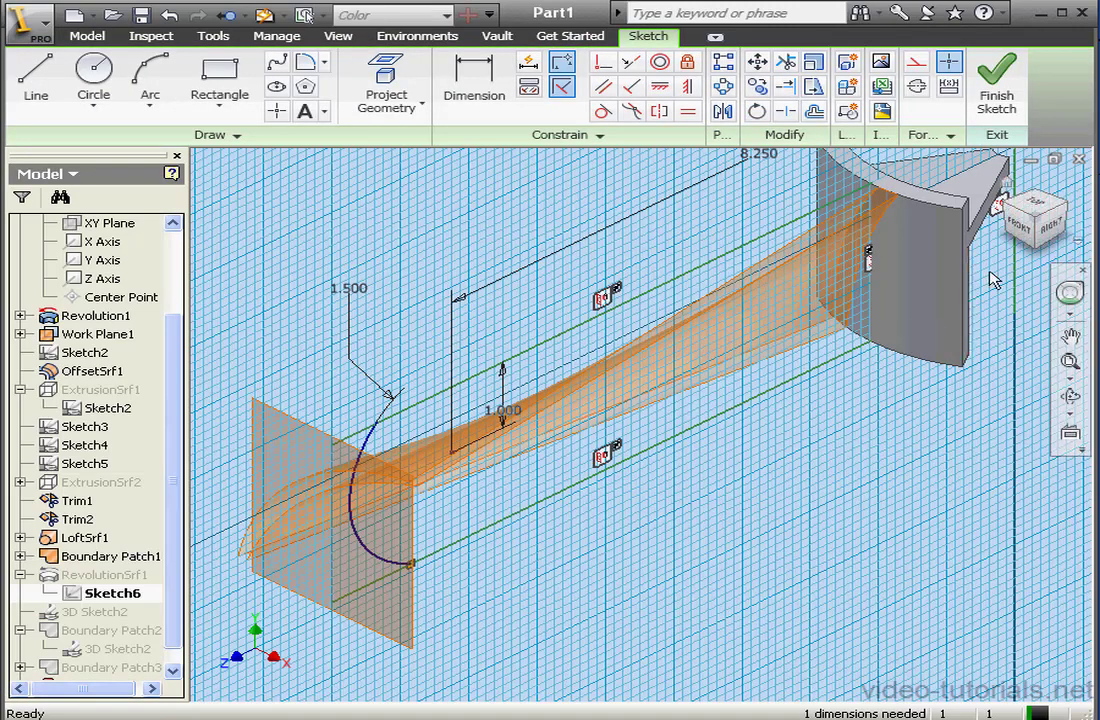
pyautogui.click(1053, 227)
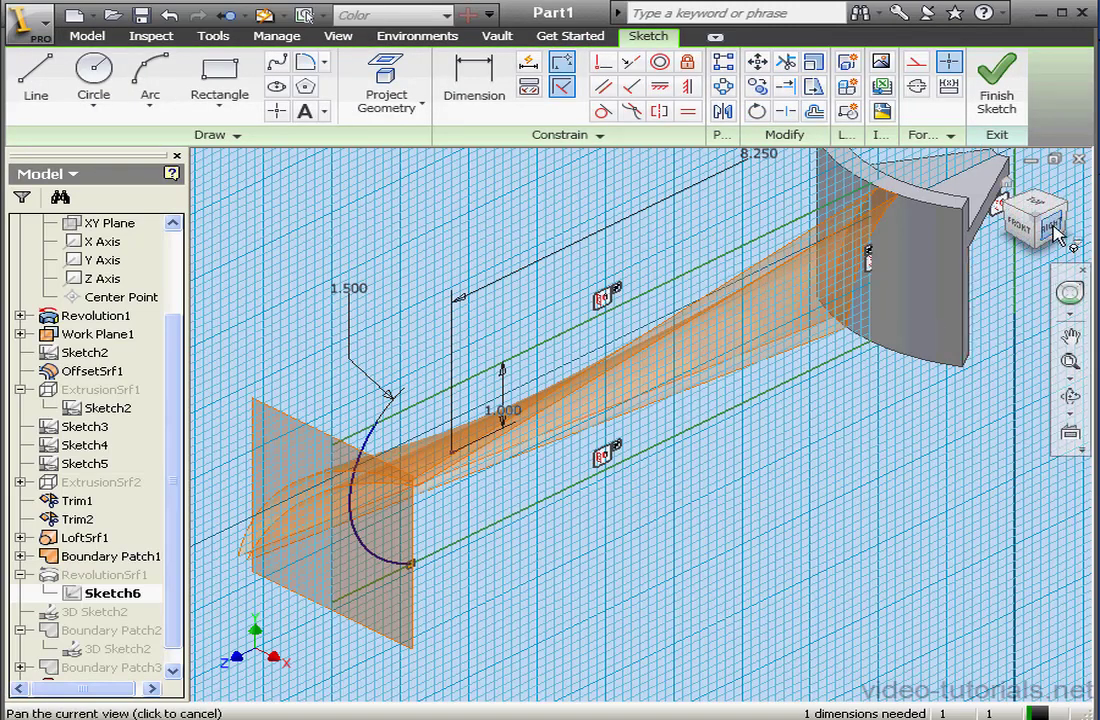
pyautogui.scroll(-5, 497, 497)
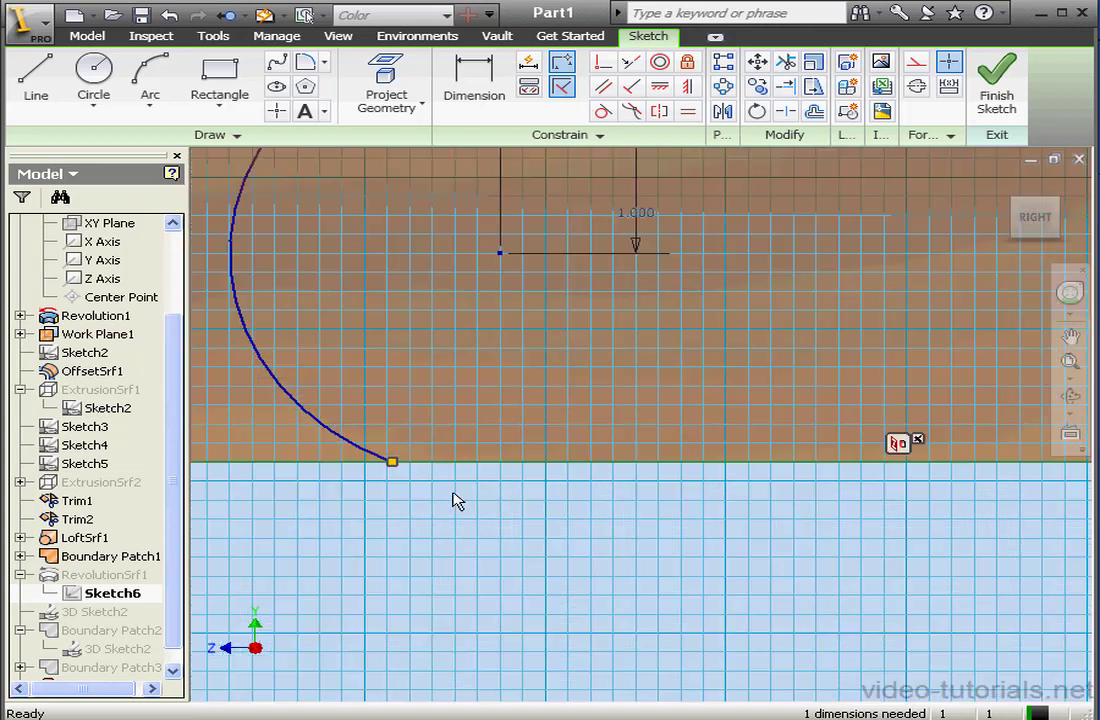
pyautogui.moveTo(452, 501)
pyautogui.mouseDown(button='middle')
pyautogui.moveTo(579, 498)
pyautogui.moveTo(562, 503)
pyautogui.mouseUp(button='middle')
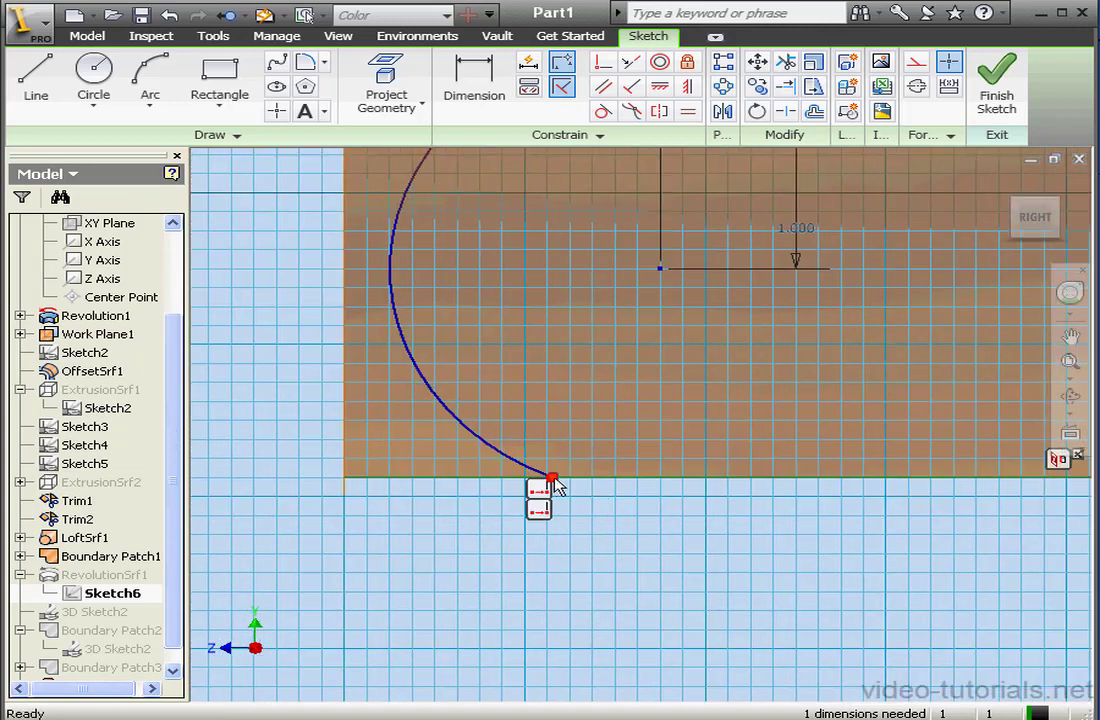
pyautogui.click(539, 491)
pyautogui.press('Delete')
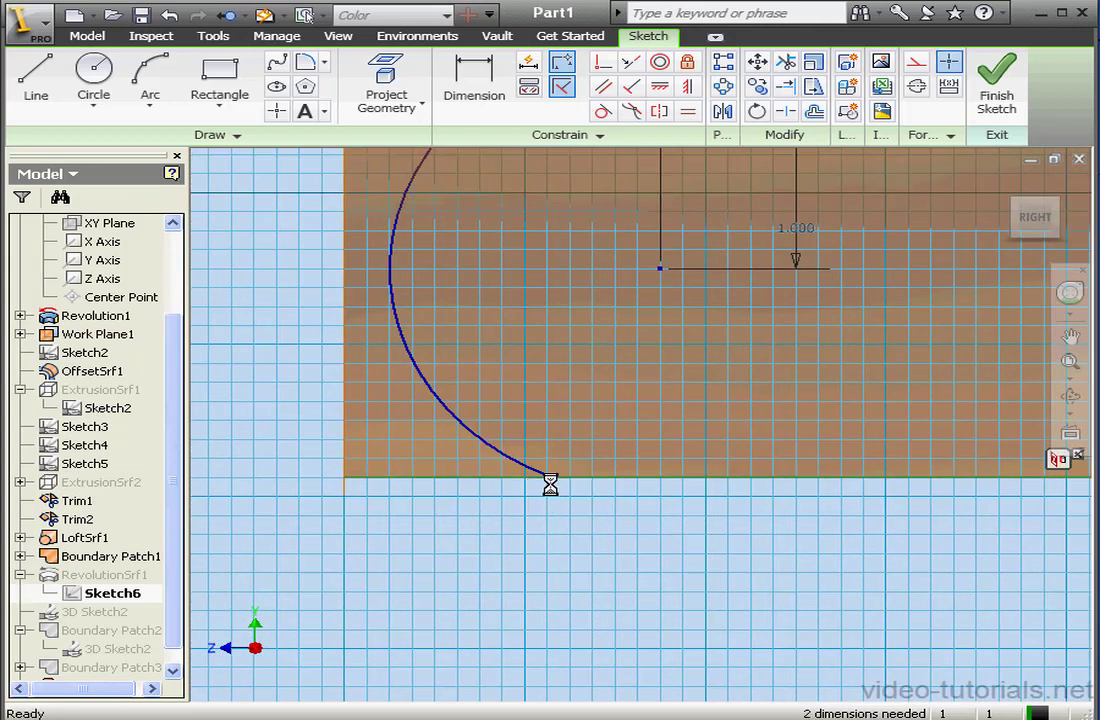
pyautogui.moveTo(557, 487); pyautogui.dragTo(598, 507)
pyautogui.click(998, 98)
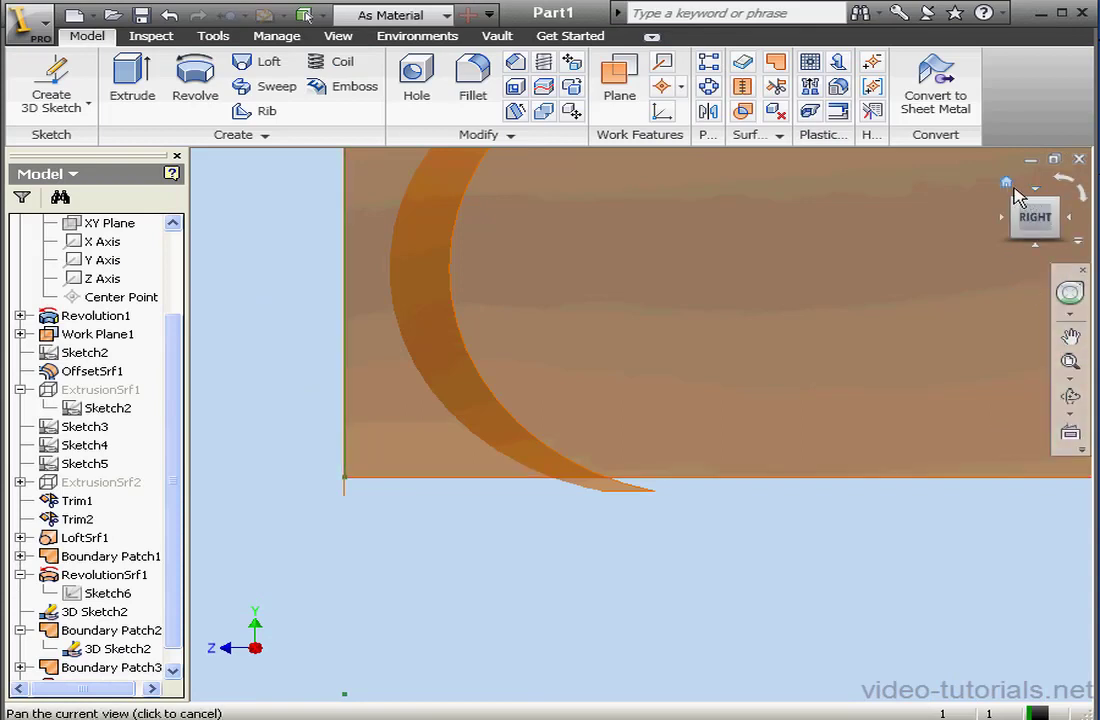
pyautogui.click(1007, 186)
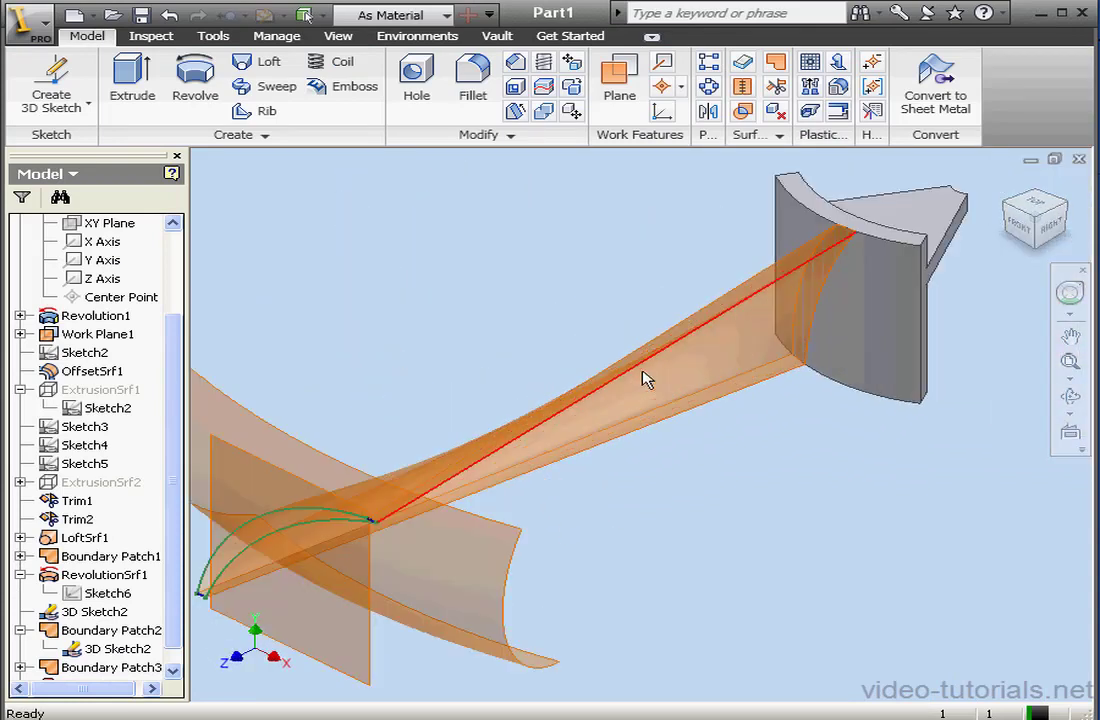
# - Sculpt the blade into a solid from the loft, the offset surface, the revolved surface and all three boundary patches
pyautogui.click(742, 110)
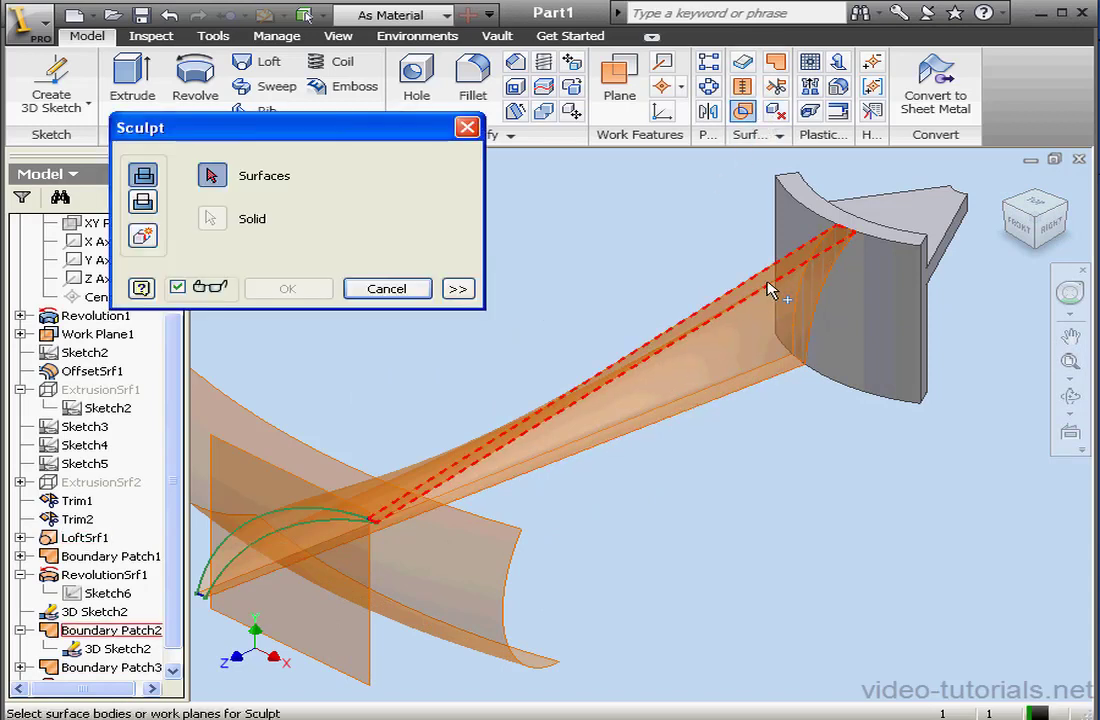
pyautogui.click(798, 296)
pyautogui.click(818, 298)
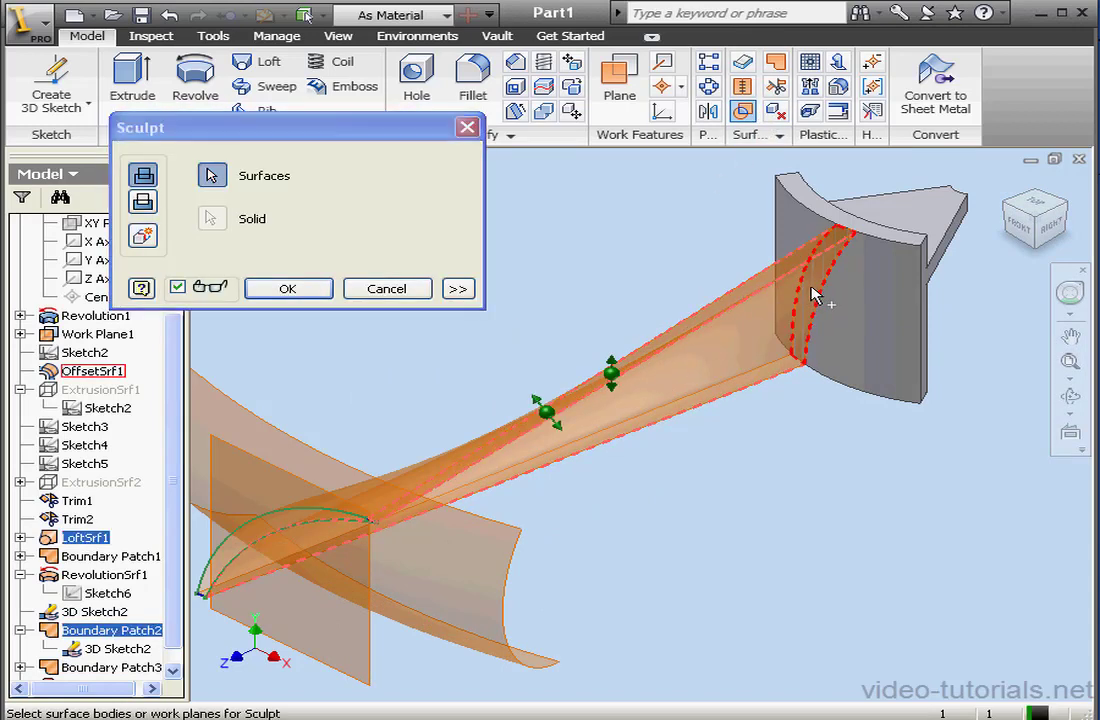
pyautogui.click(790, 362)
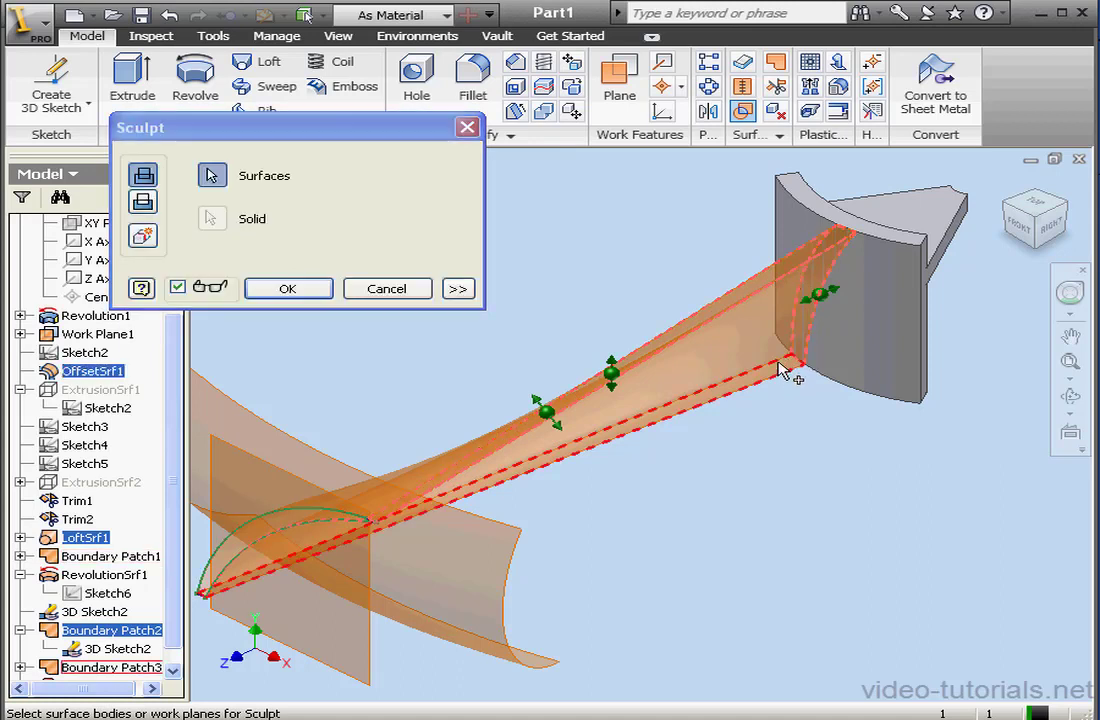
pyautogui.click(768, 348)
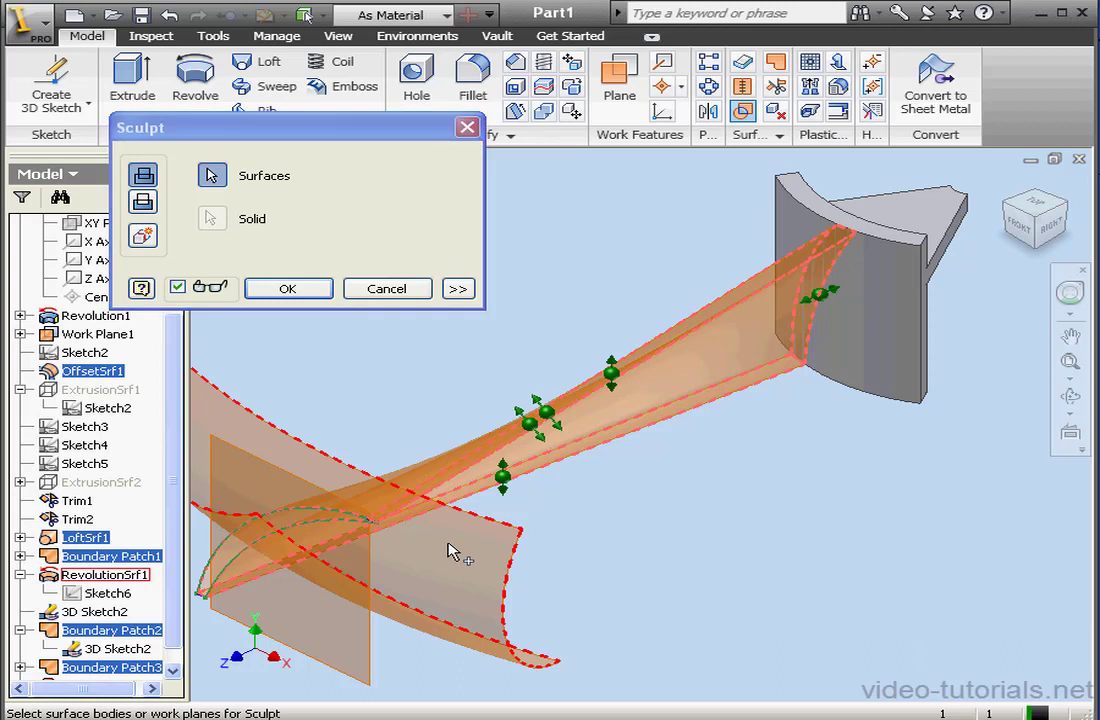
pyautogui.click(546, 540)
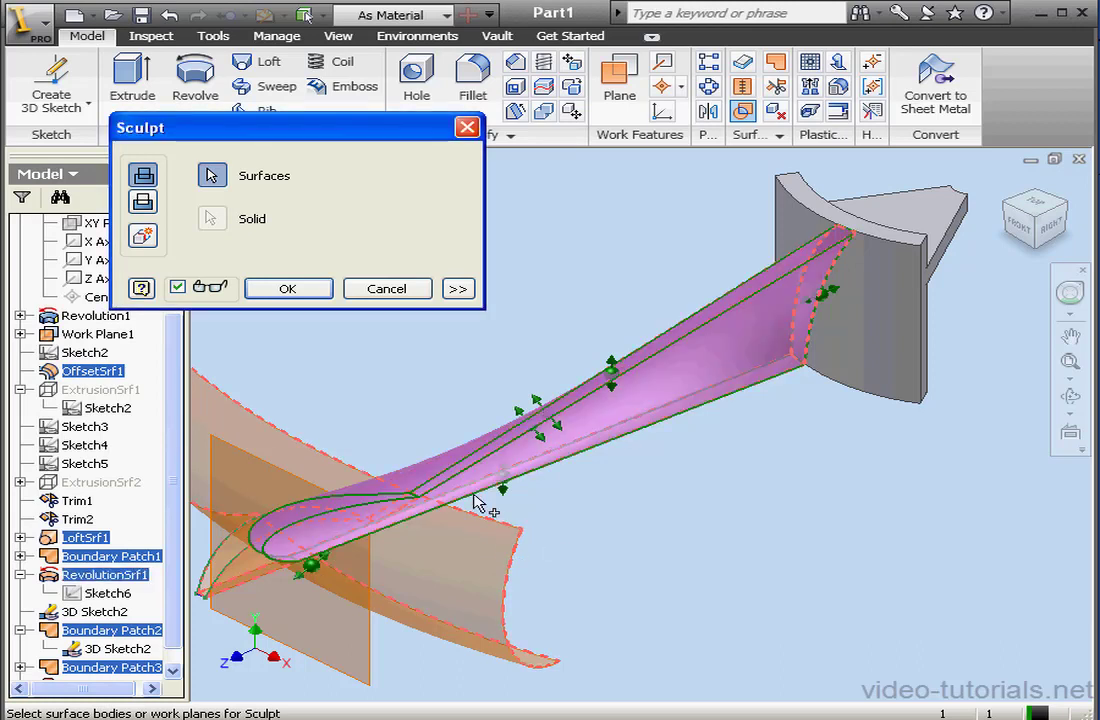
pyautogui.click(305, 289)
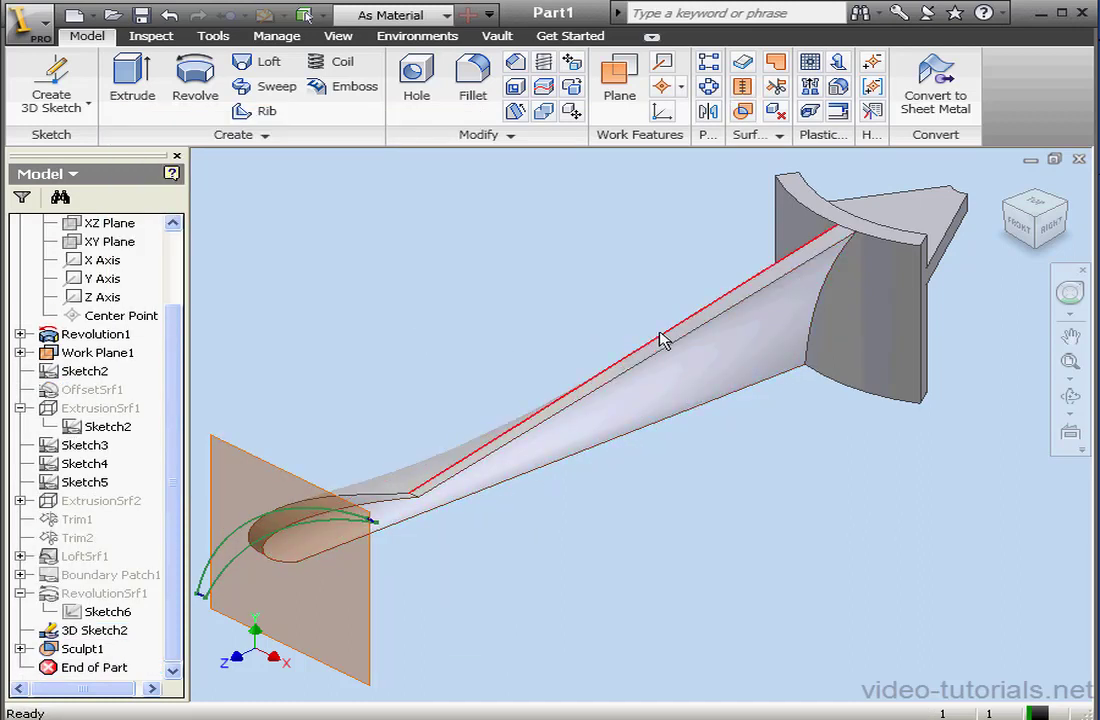
# - Hide 3D Sketch2 and Work Plane1
pyautogui.rightClick(73, 632)
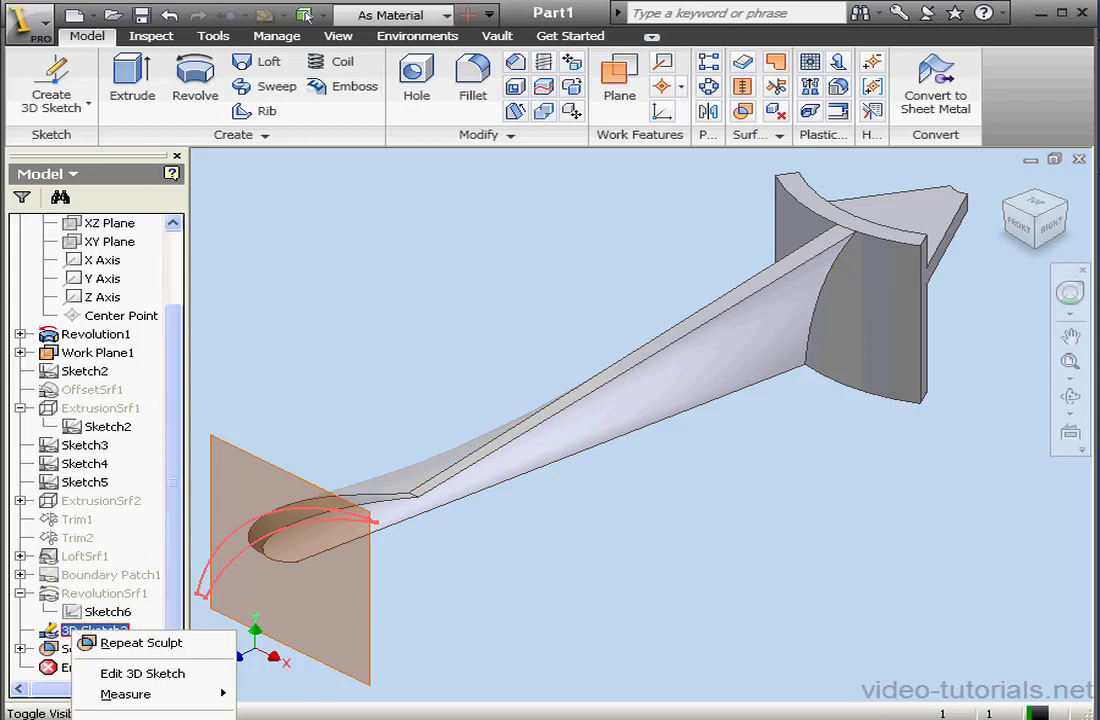
pyautogui.press('Escape')
pyautogui.click(88, 353)
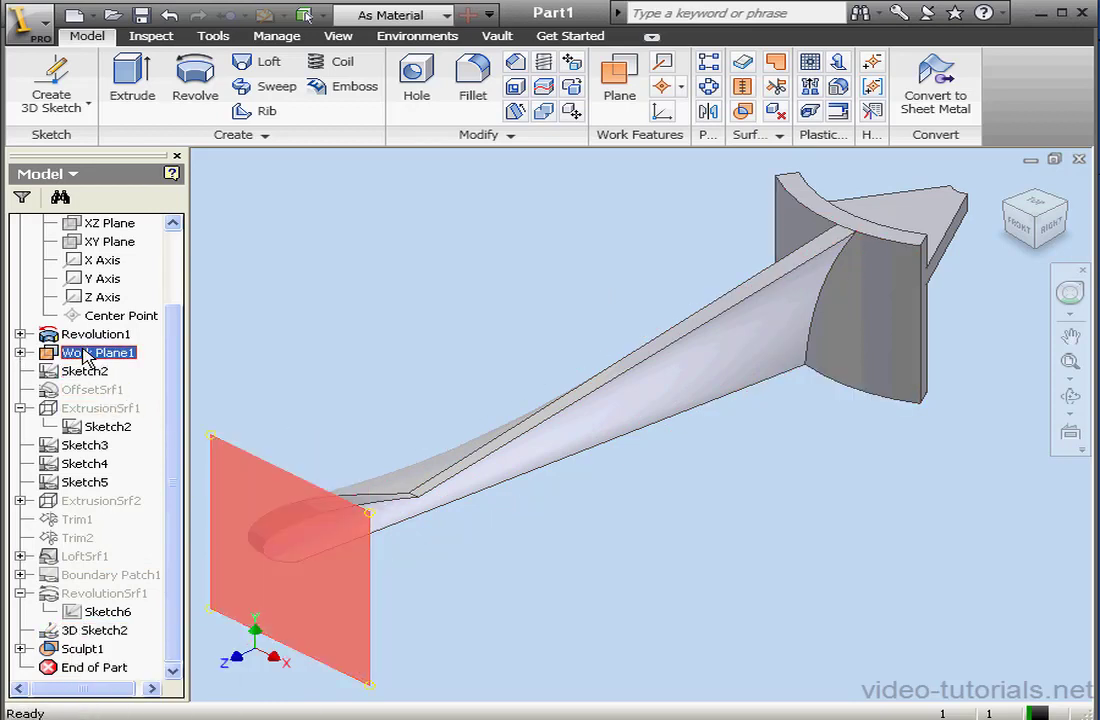
pyautogui.rightClick(88, 353)
pyautogui.click(135, 580)
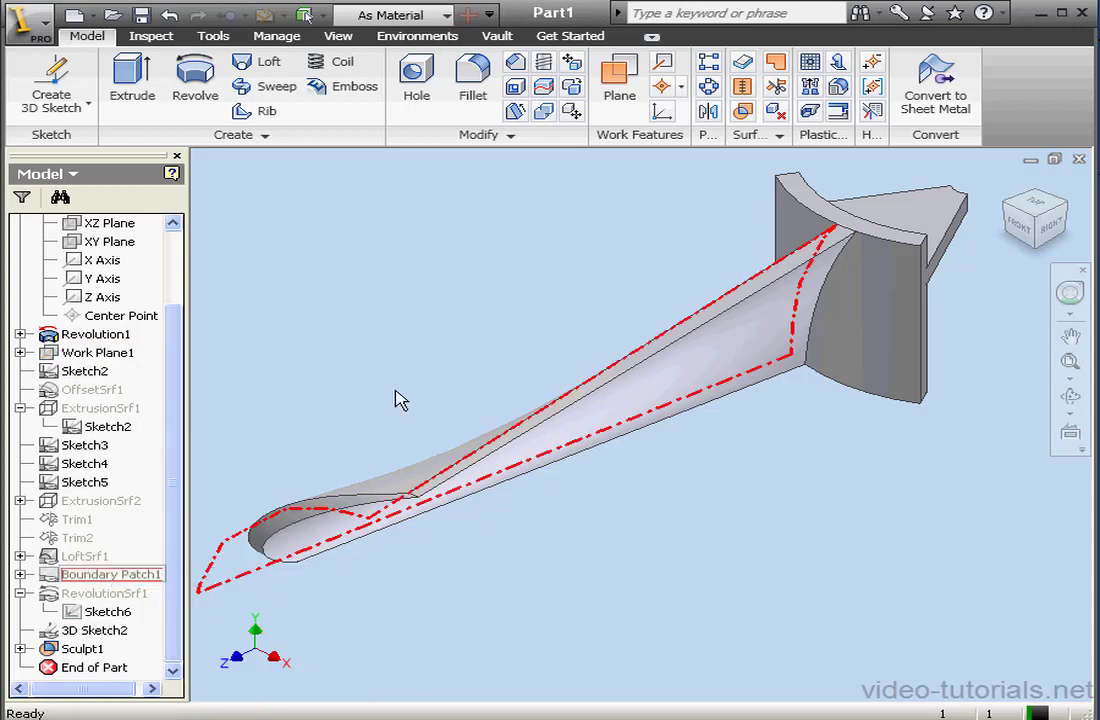
pyautogui.click(648, 277)
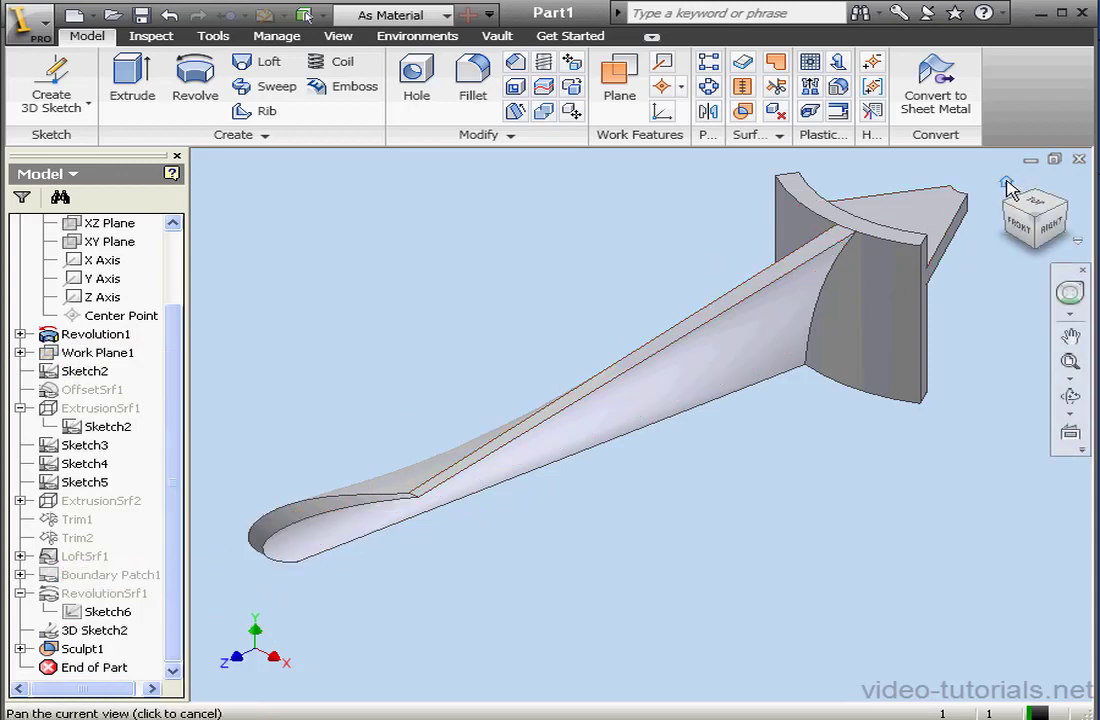
# - Chamfer the edges where the blade meets the hub on both sides with a distance of 0.125 in
pyautogui.click(1007, 185)
pyautogui.moveTo(805, 302); pyautogui.dragTo(742, 300, button='middle')
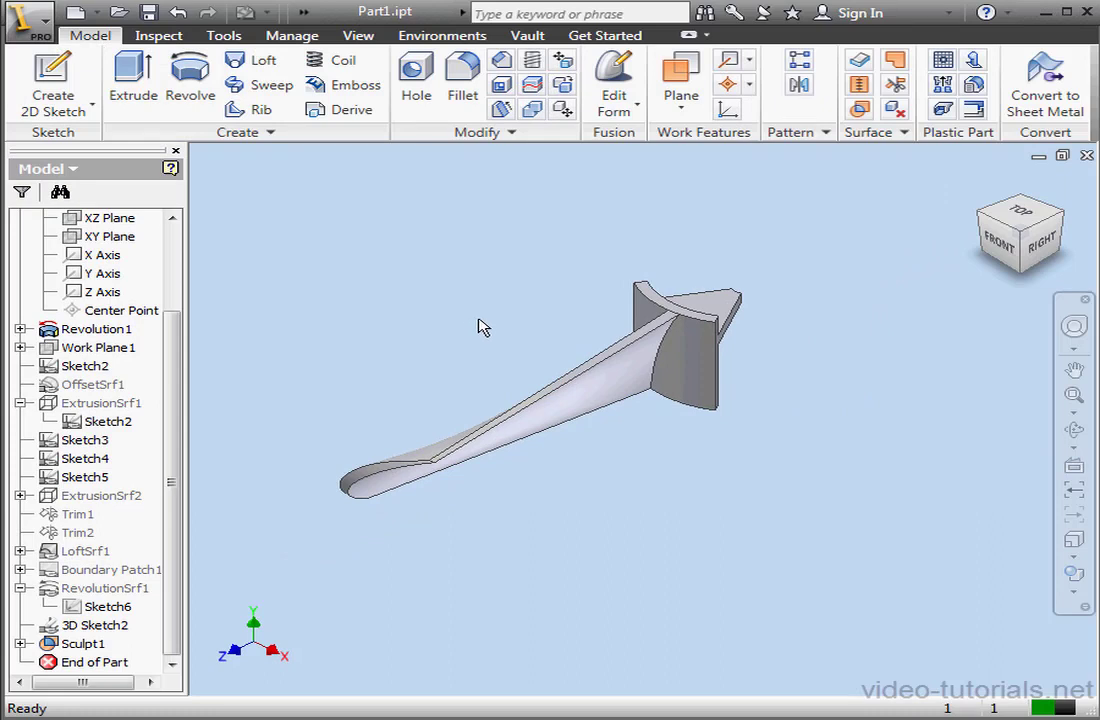
pyautogui.click(501, 60)
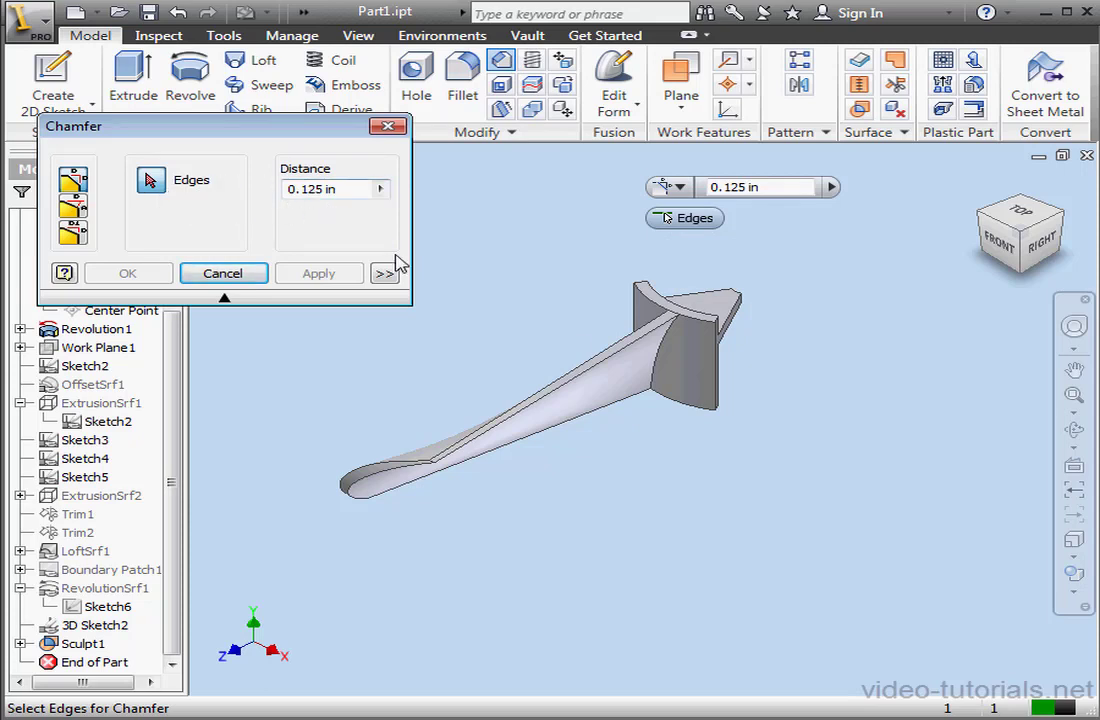
pyautogui.click(652, 377)
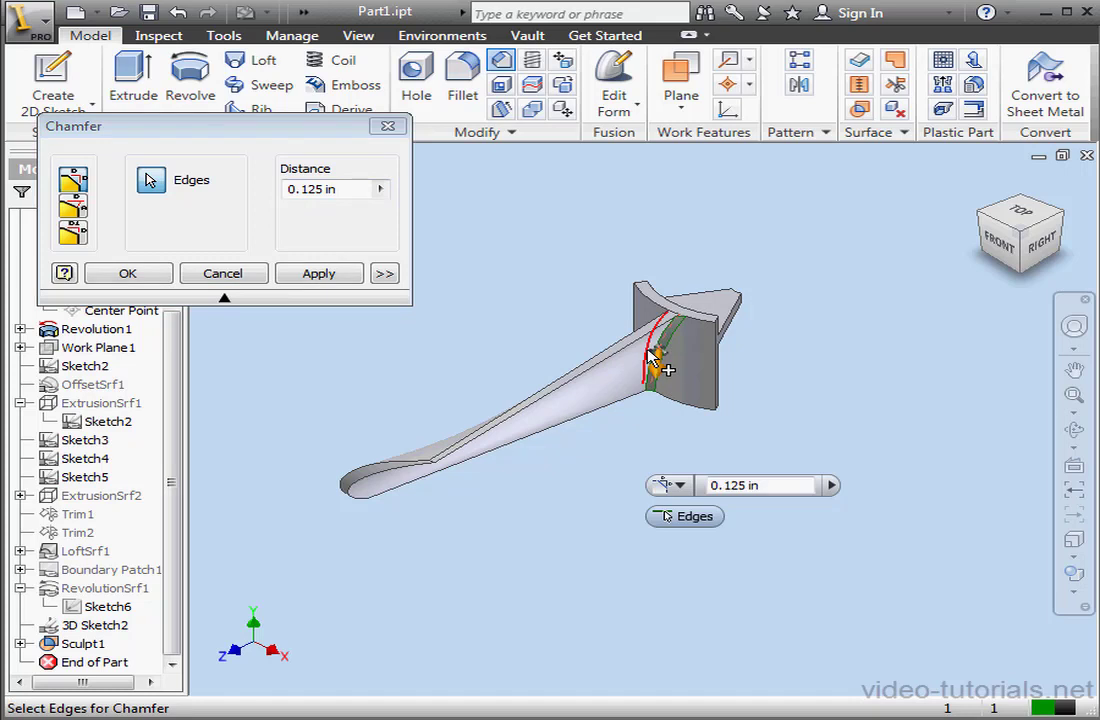
pyautogui.click(700, 345)
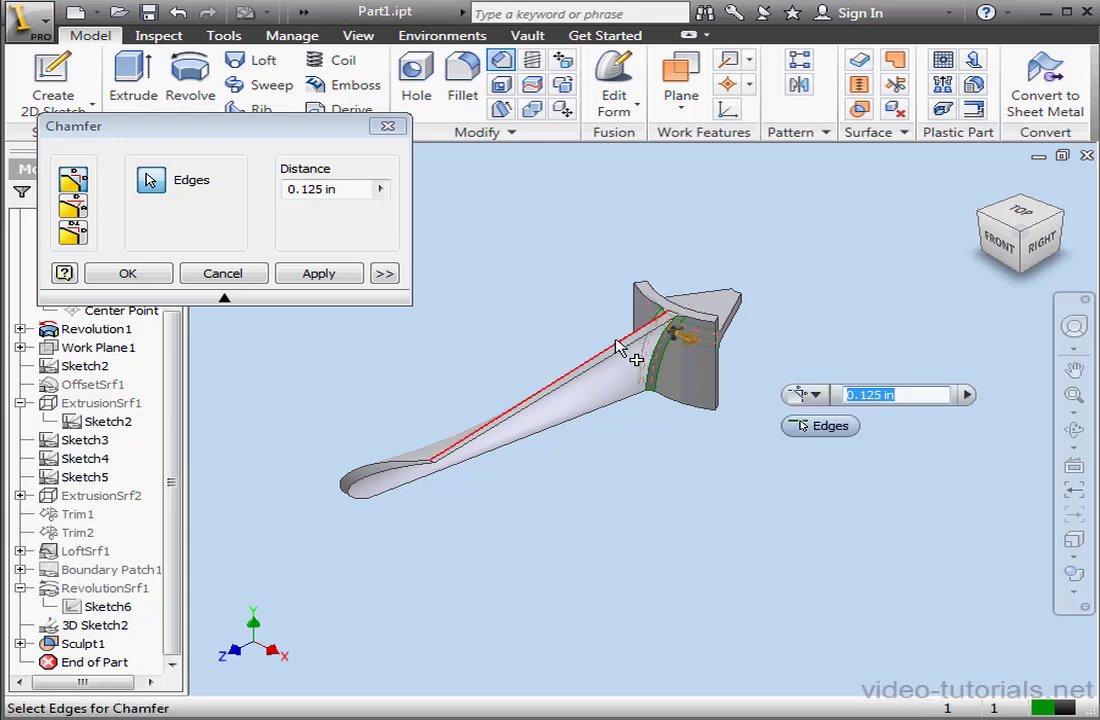
pyautogui.click(320, 274)
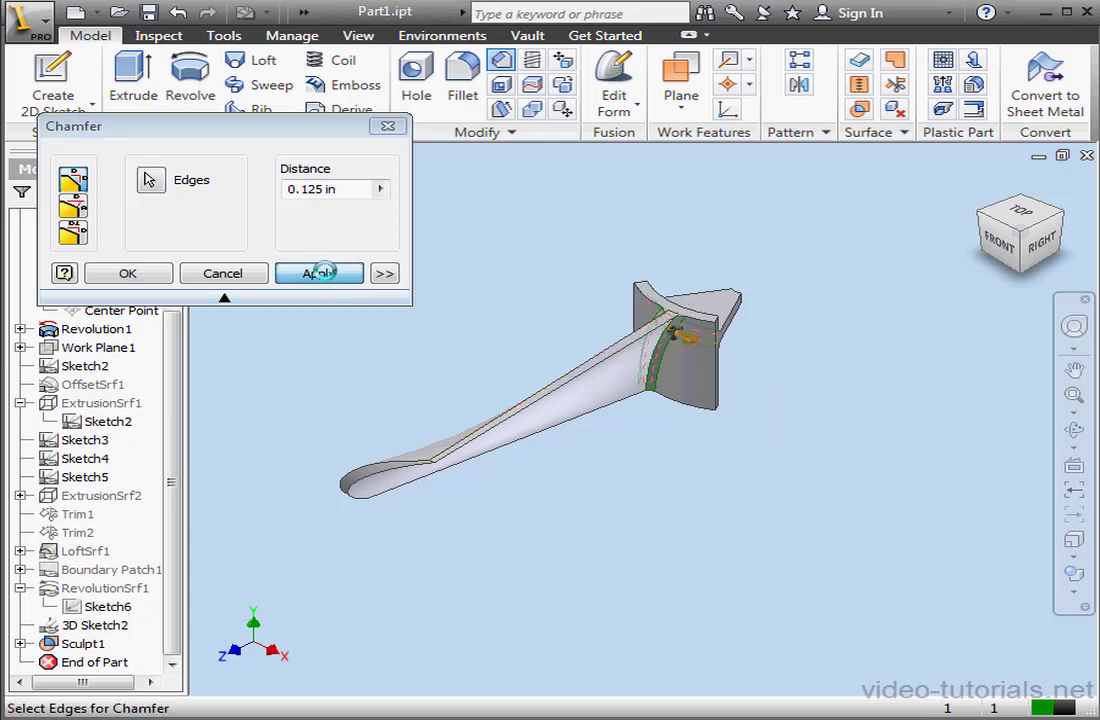
pyautogui.click(245, 275)
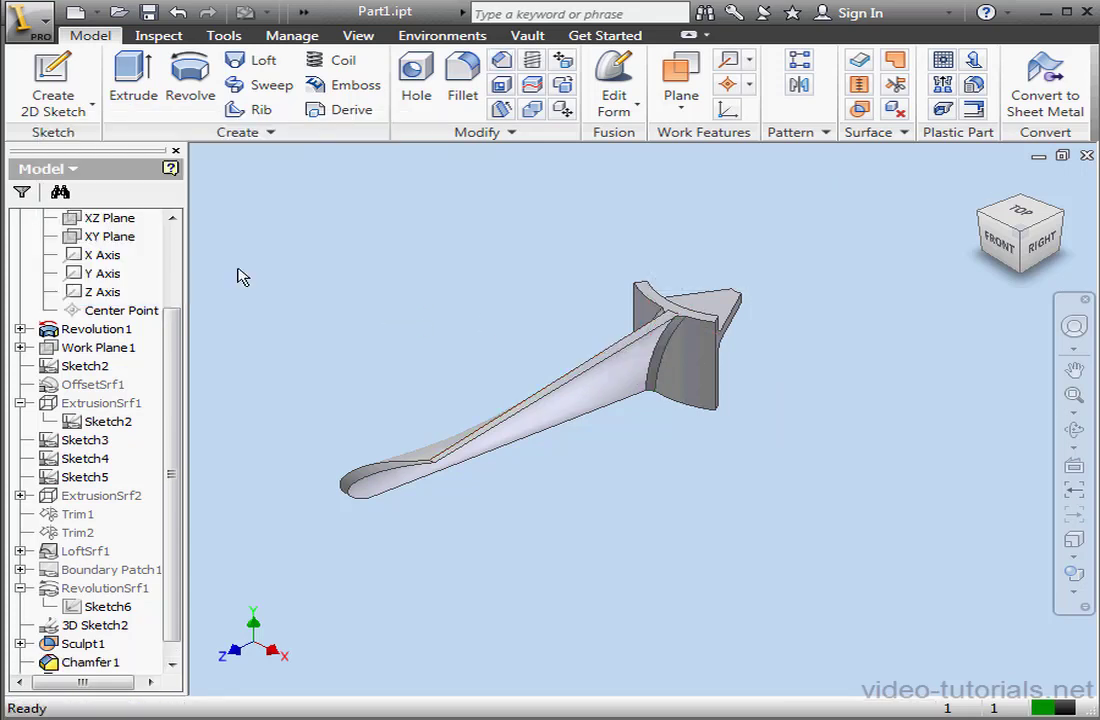
# - Create a circular pattern of the hub revolution, the sculpted blade and the chamfer about the Y axis, with 6 occurrences over 360 degrees
pyautogui.click(828, 134)
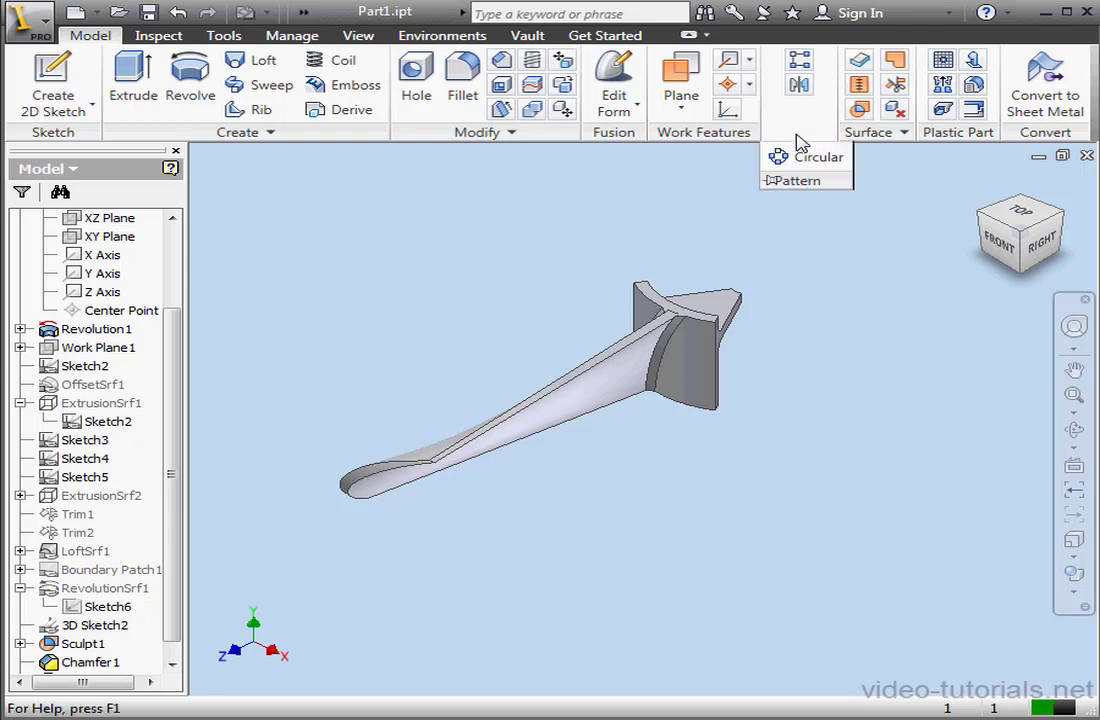
pyautogui.click(790, 160)
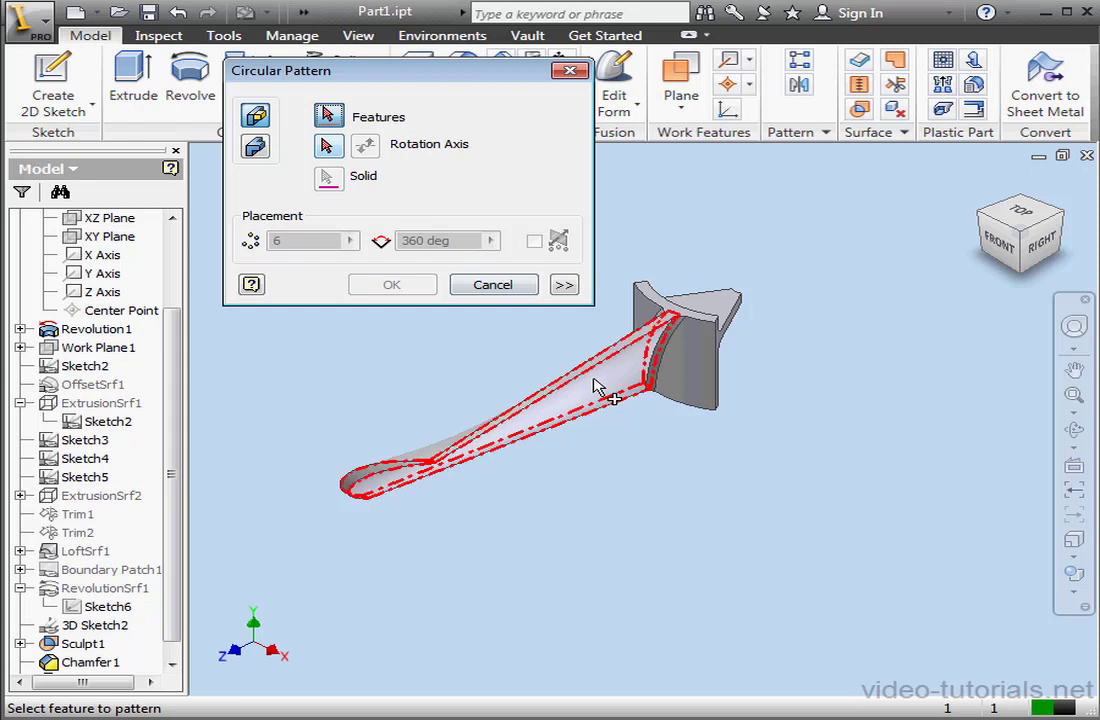
pyautogui.click(656, 375)
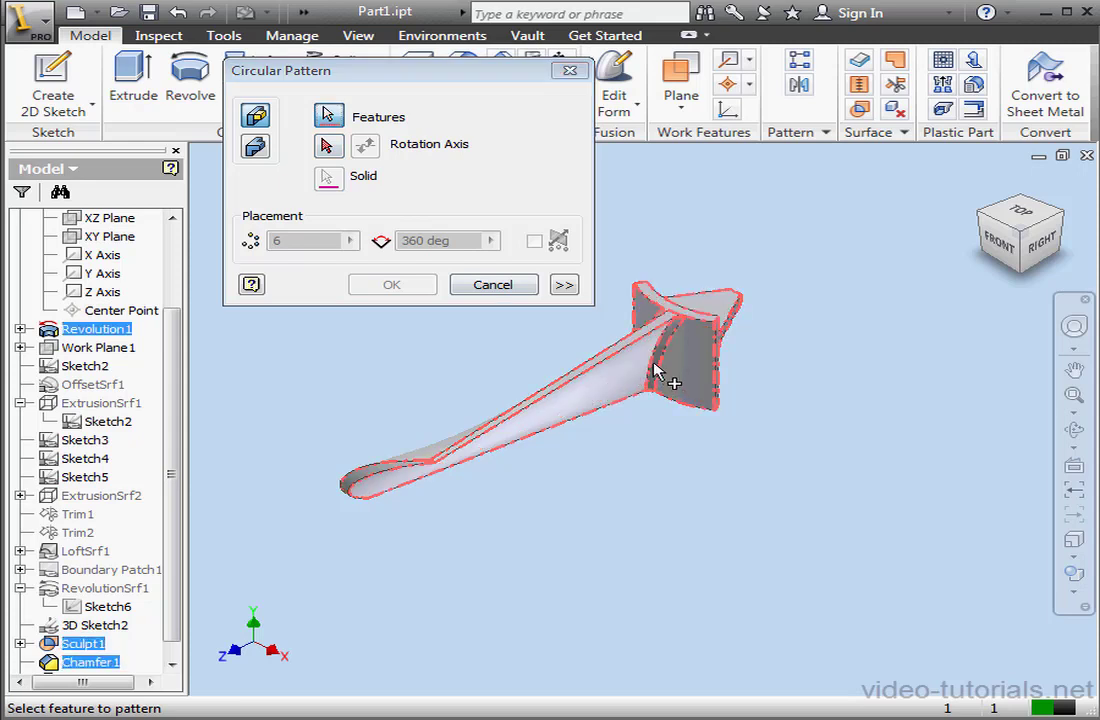
pyautogui.click(329, 148)
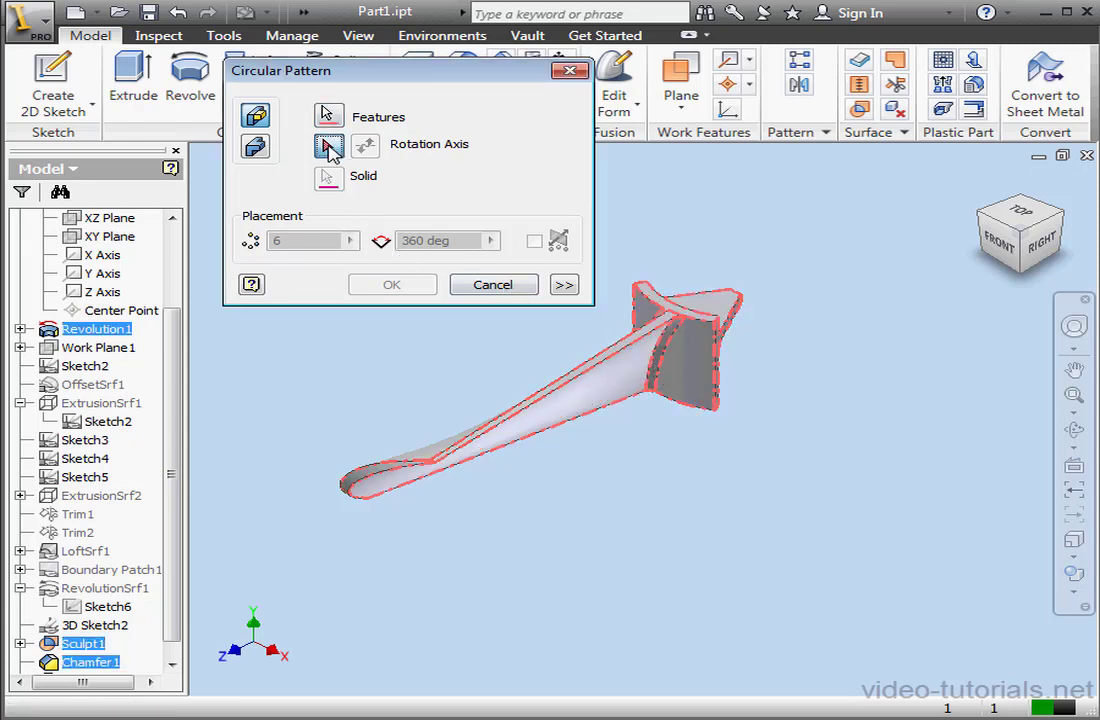
pyautogui.click(118, 276)
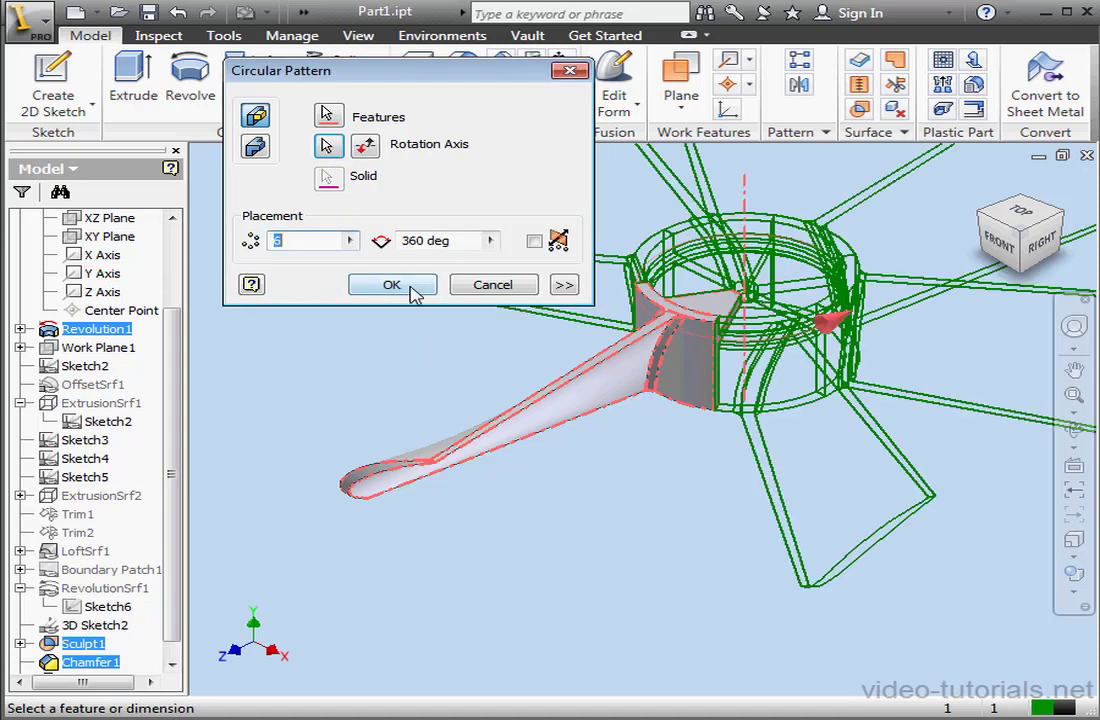
pyautogui.click(412, 287)
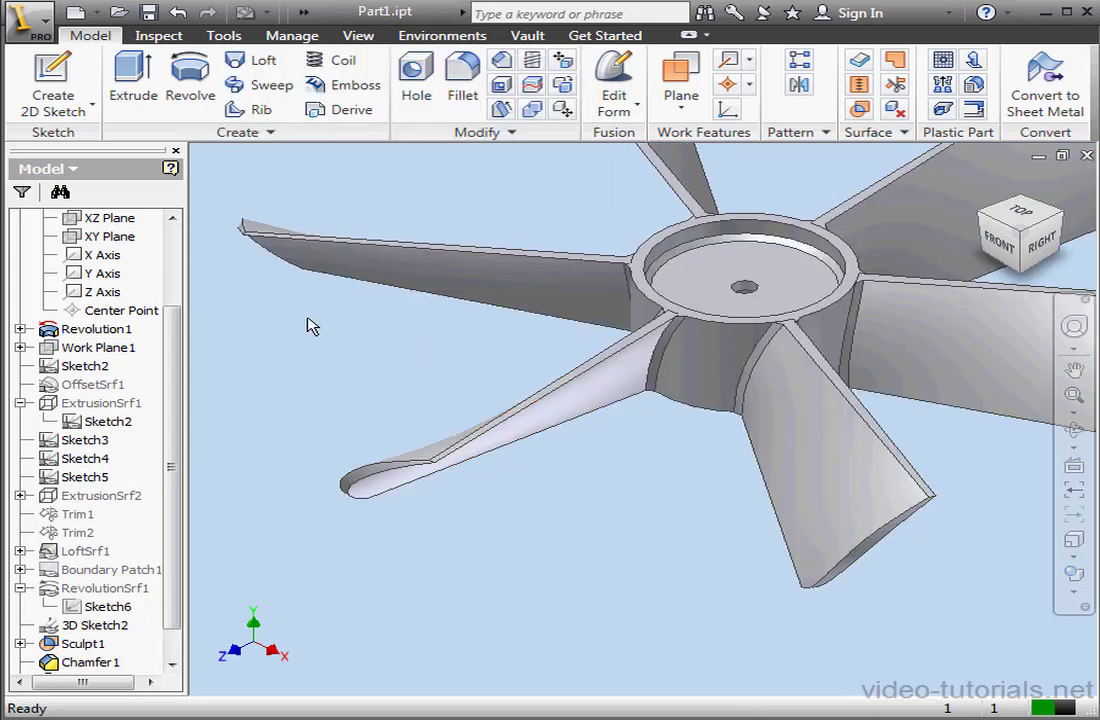
pyautogui.click(983, 186)
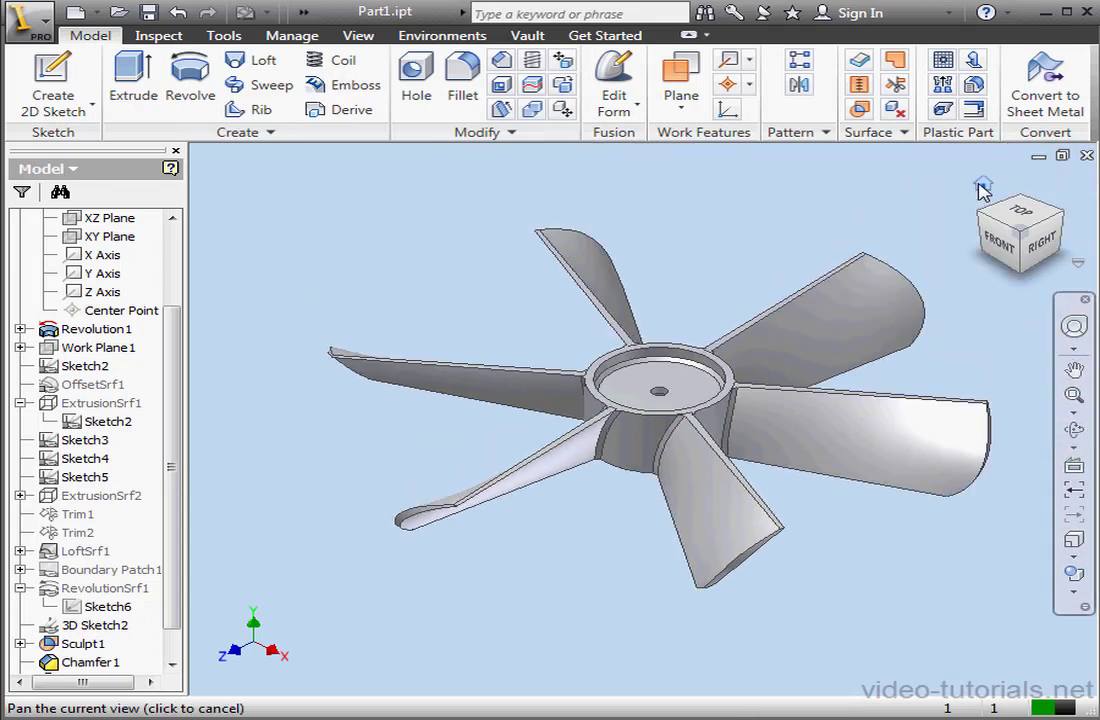